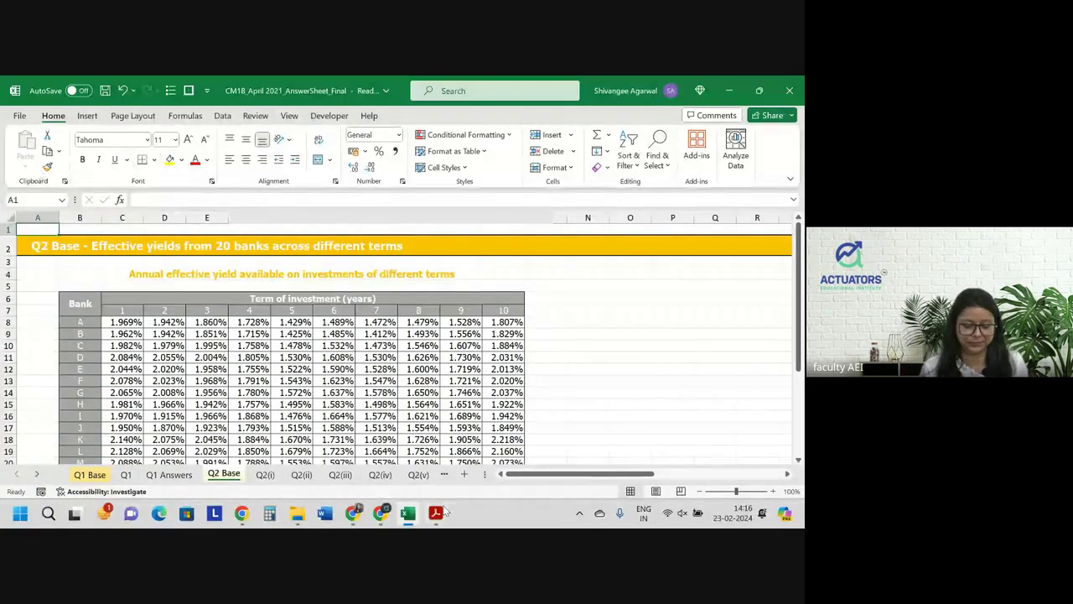
Scroll the CM1B exam PDF to question 2 so parts (i)–(iv) on the increasing annuity show.
key("alt+Tab")
scroll(337, 353, "up", 2)
scroll(337, 352, "up", 2)
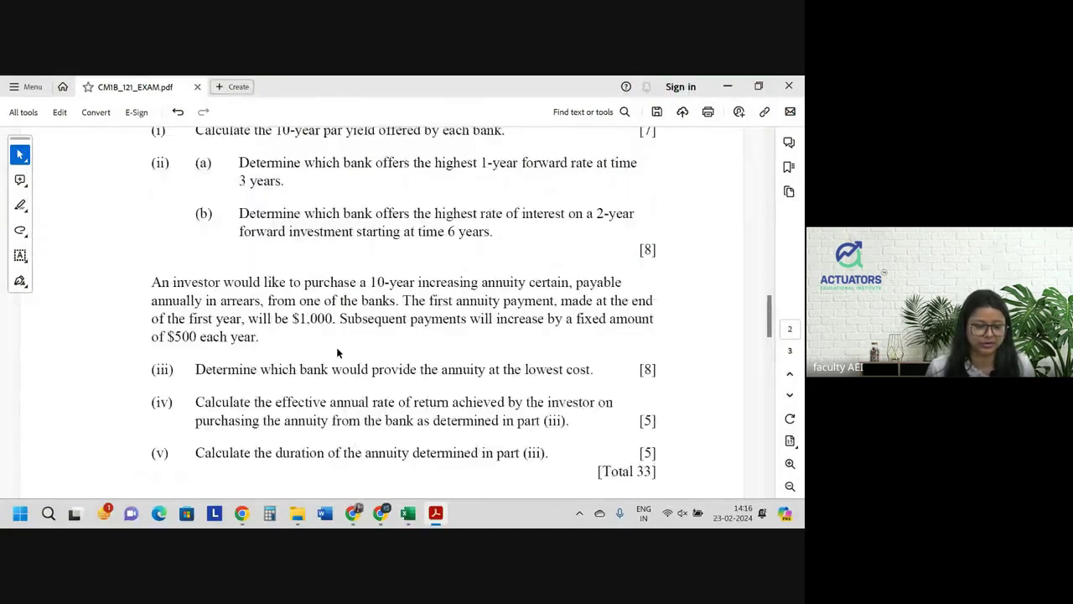
scroll(337, 352, "up", 3)
scroll(337, 348, "down", 1)
scroll(338, 348, "up", 3)
scroll(338, 349, "up", 1)
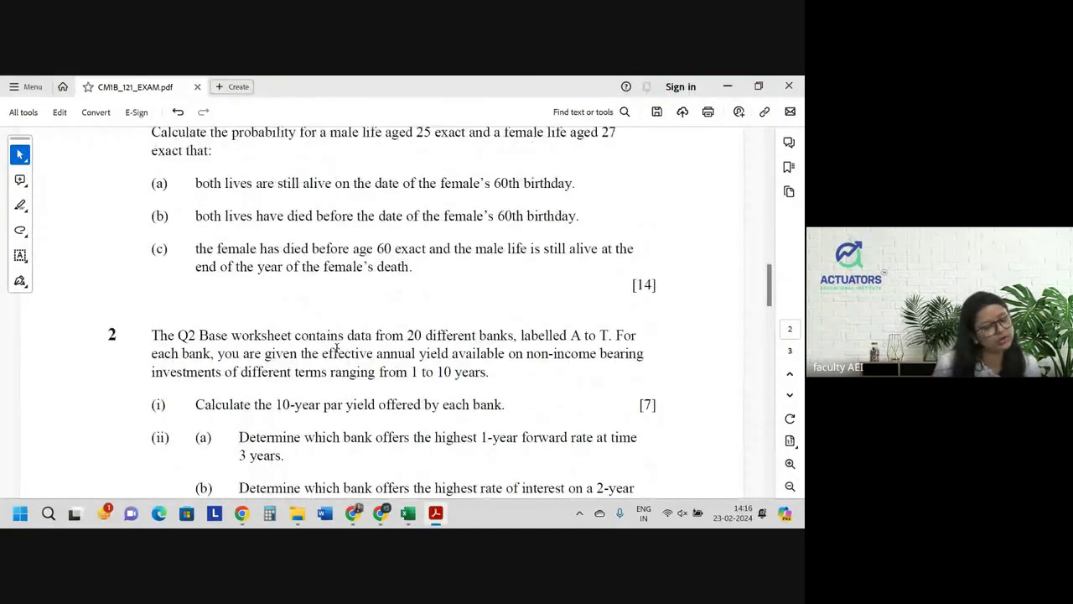
scroll(337, 348, "down", 5)
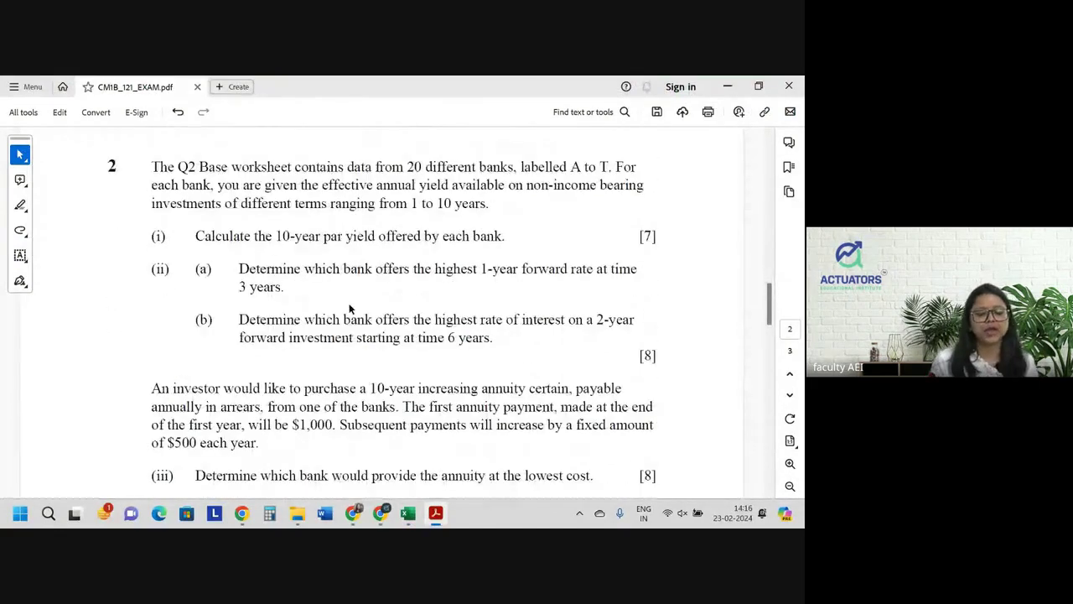
scroll(350, 306, "down", 1)
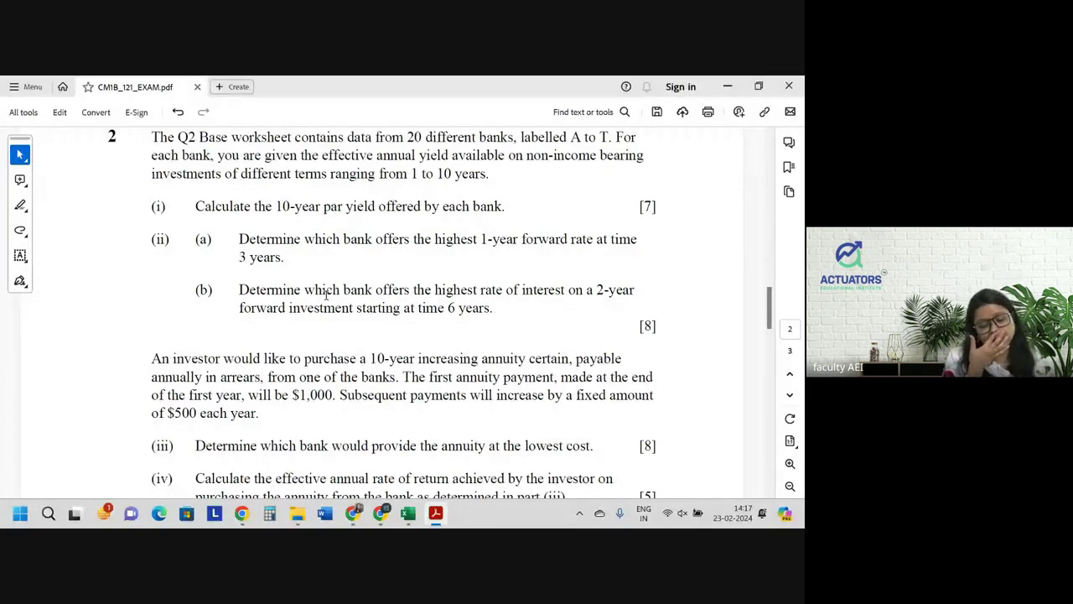
Confirm the Q2 Base bank list runs from A to T, then go back to the exam PDF.
key("alt+Tab")
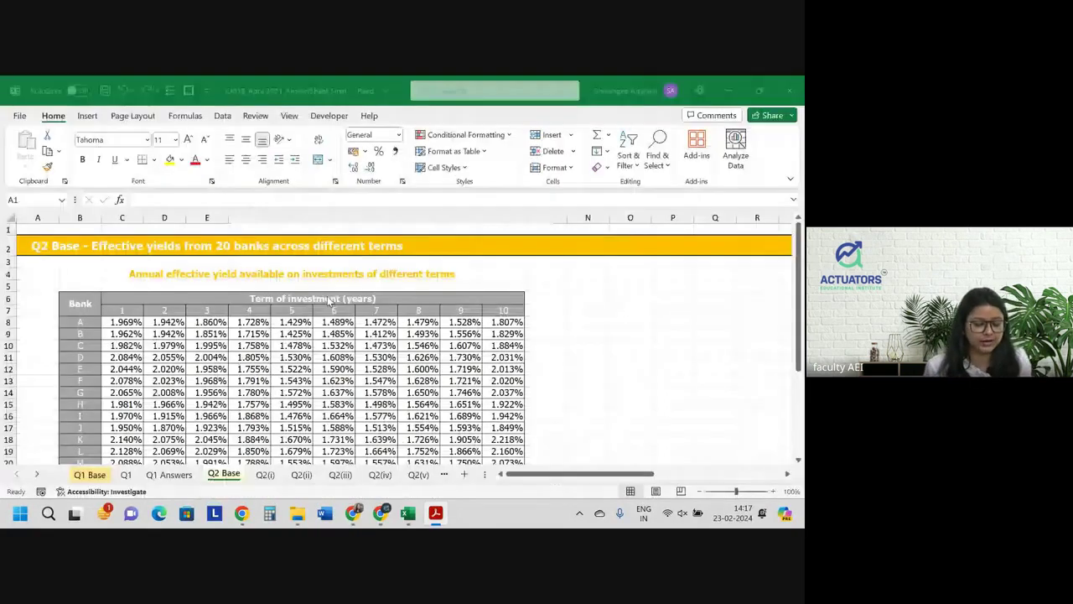
left_click(83, 344)
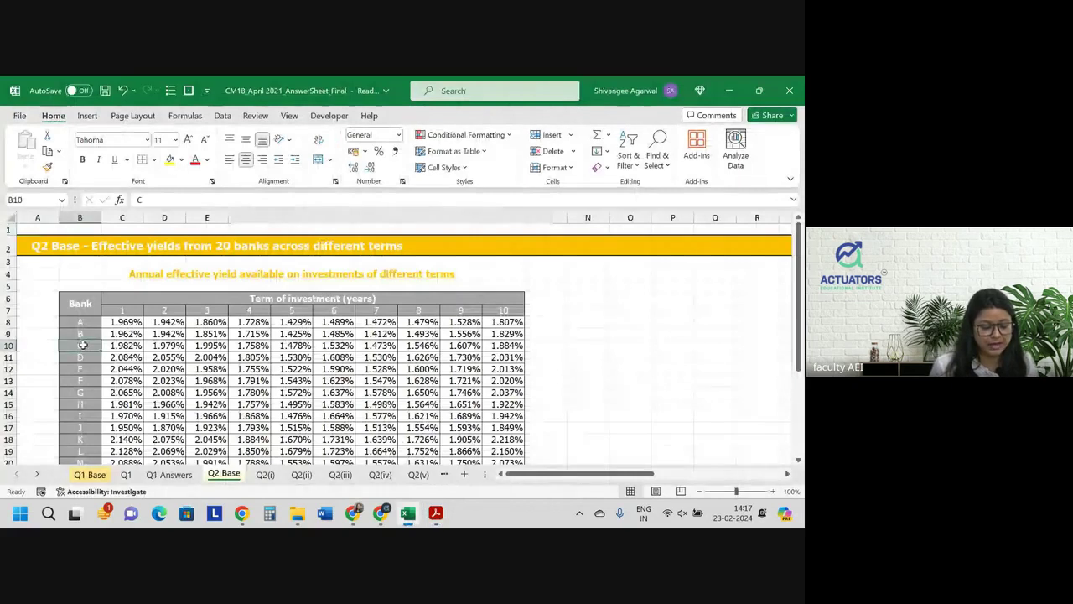
key("ctrl+Down")
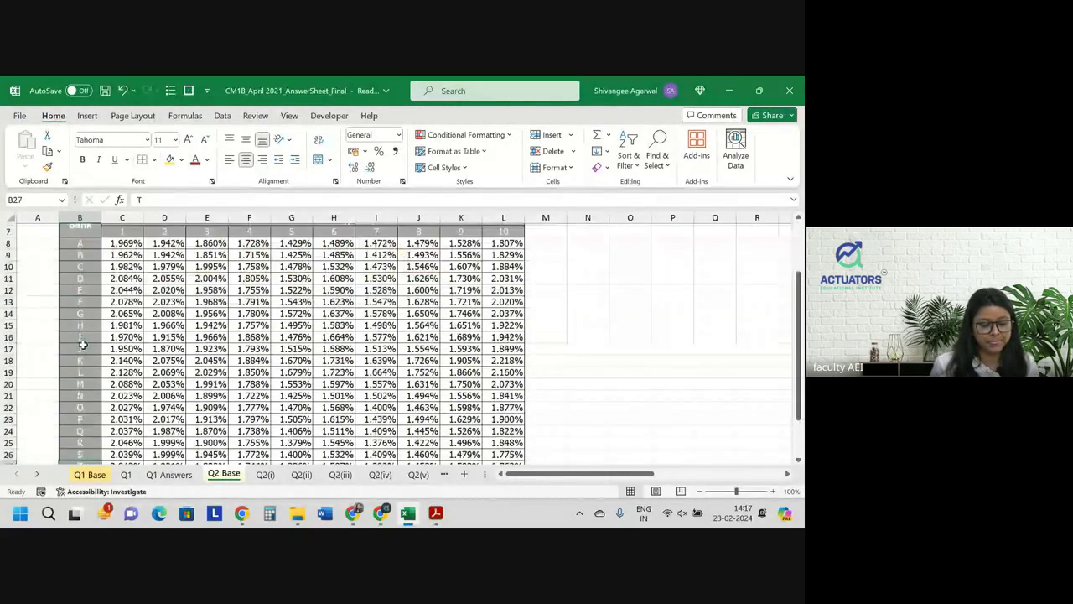
key("ctrl+Up")
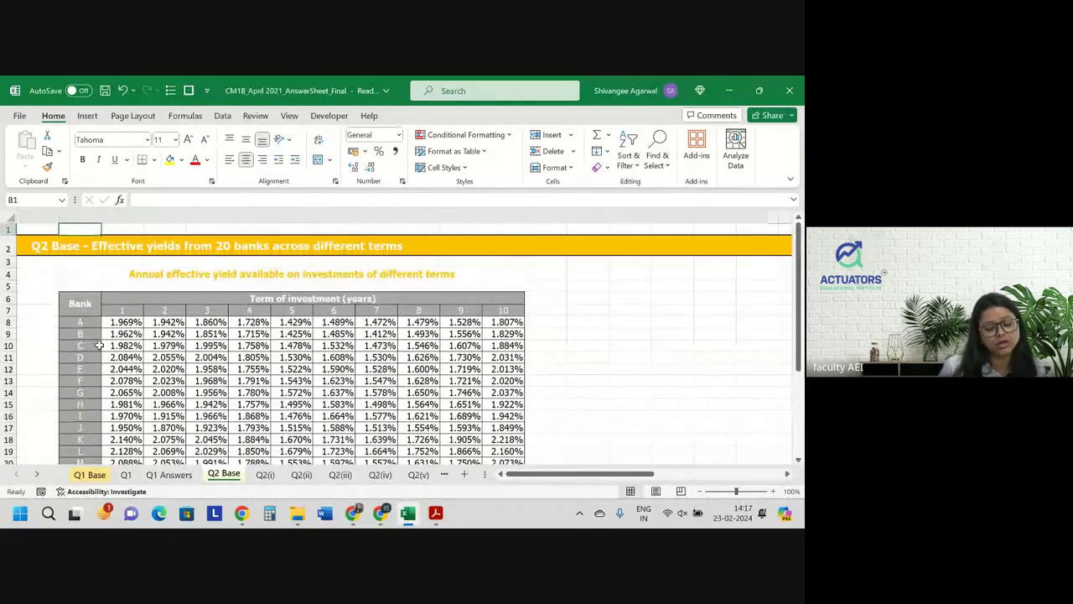
key("alt+Tab")
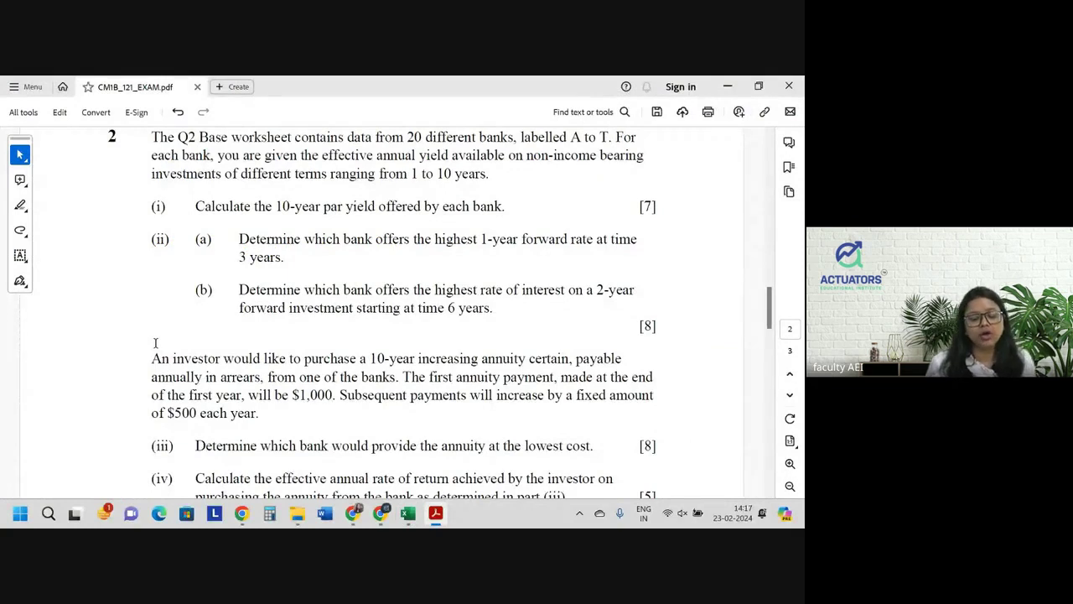
Switch back to the workbook's Q2 Base effective yield table.
key("alt+Tab")
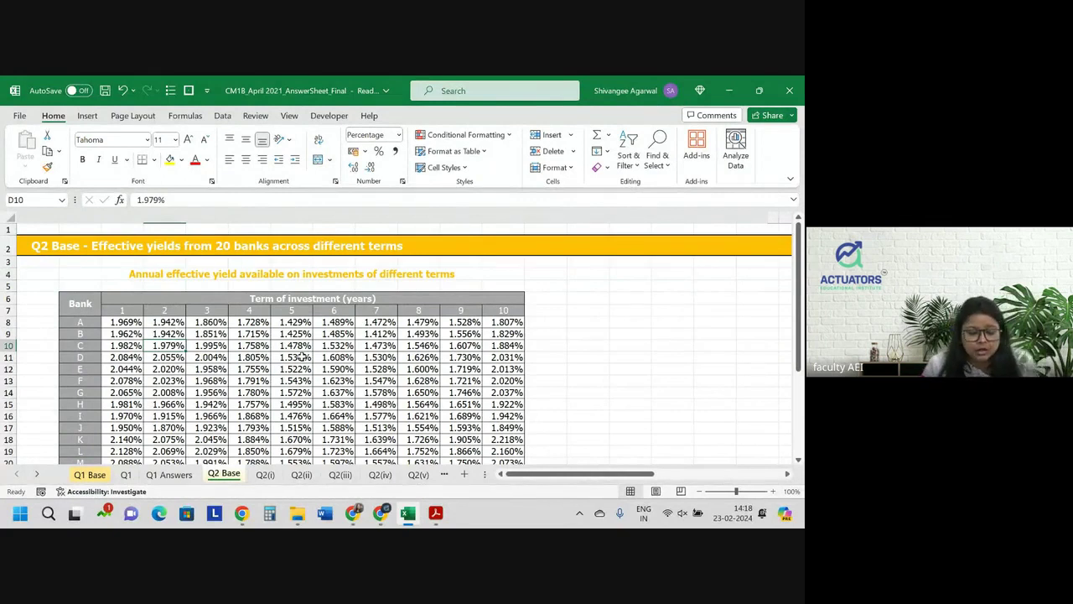
Go to the Q2(i) sheet and select C8, bank A's time-1 present-value cell.
left_click(265, 475)
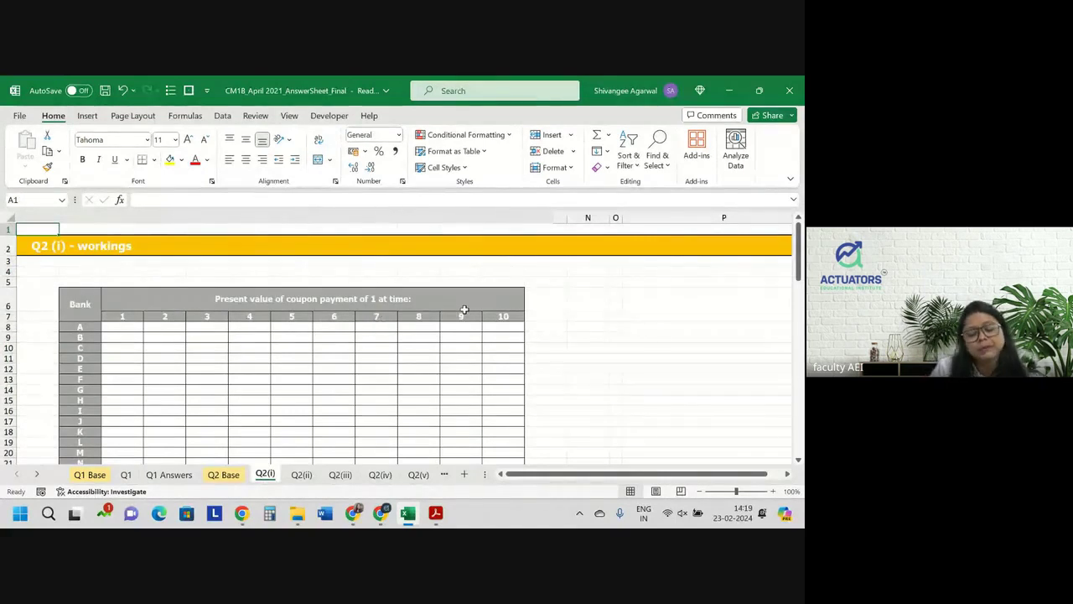
left_click(127, 326)
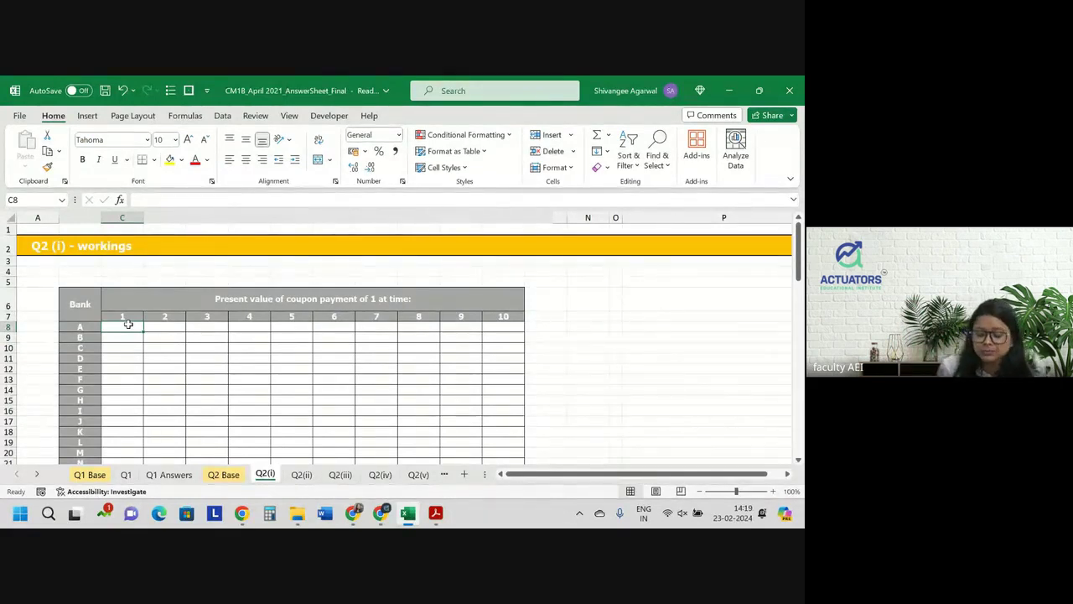
Enter =(1+'Q2 Base'!C8)^-'Q2(i)'!C$7 in C8 for bank A's time-1 present value.
type("=(")
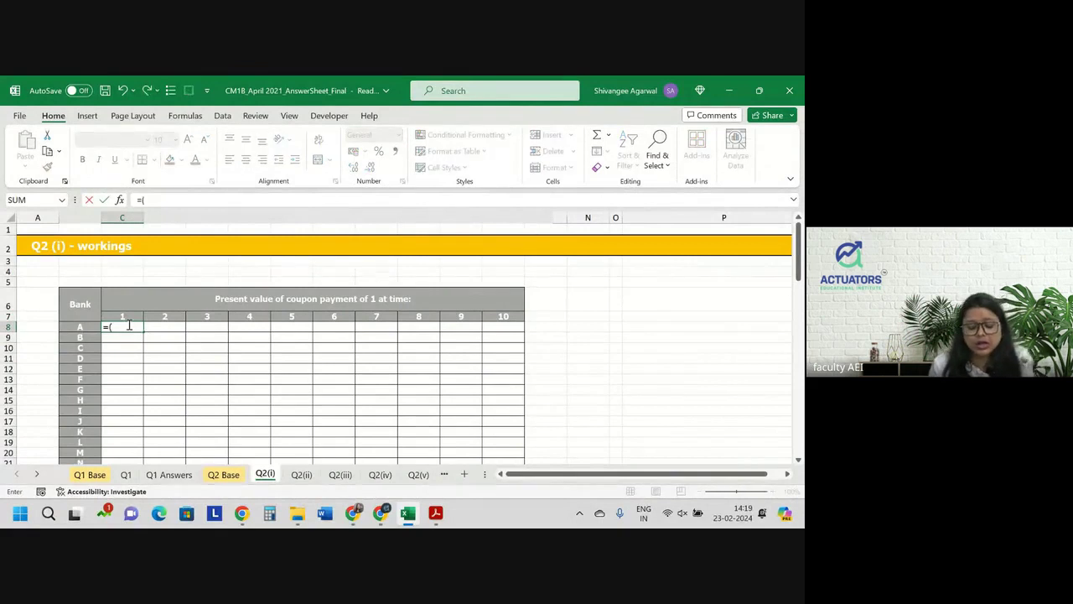
type("1+")
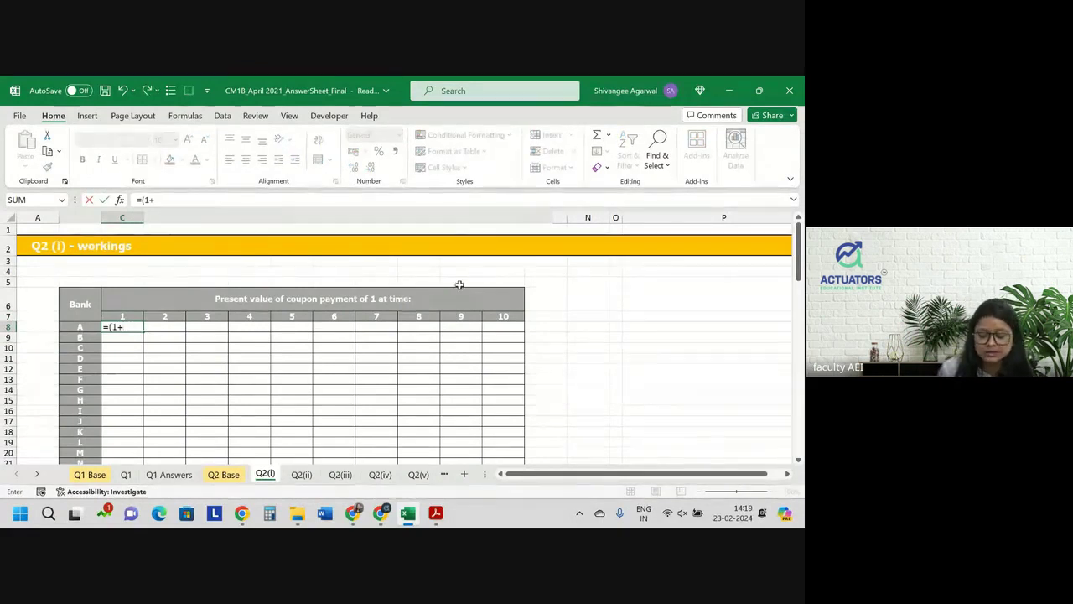
key("ctrl+Page_Up")
key("Down")
key("Down")
key("Down")
key("Down")
key("Down")
key("Down")
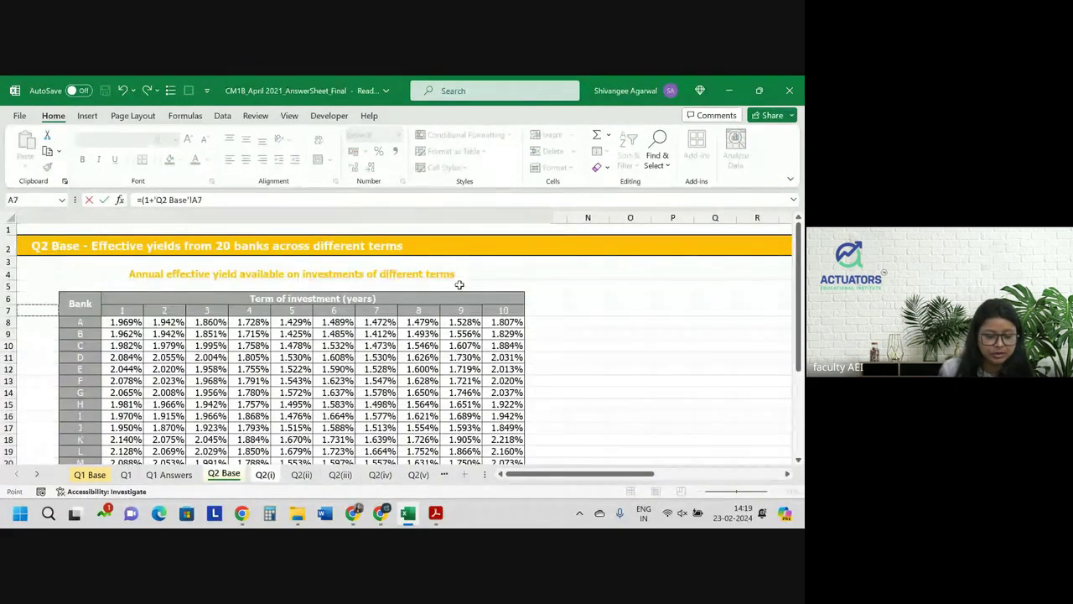
key("Down")
key("Right")
key("Right")
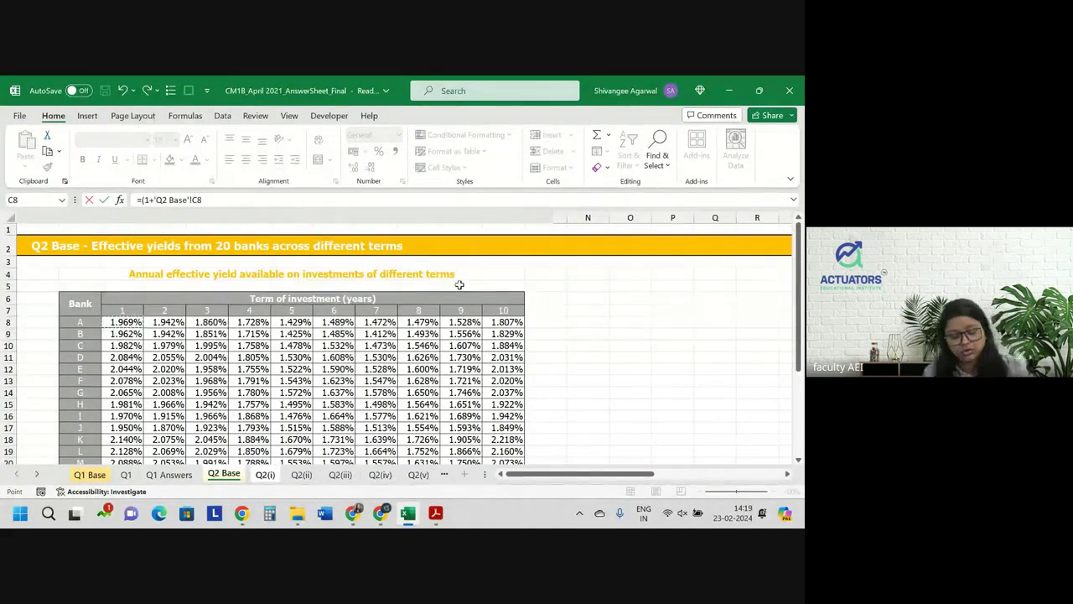
type(")^-")
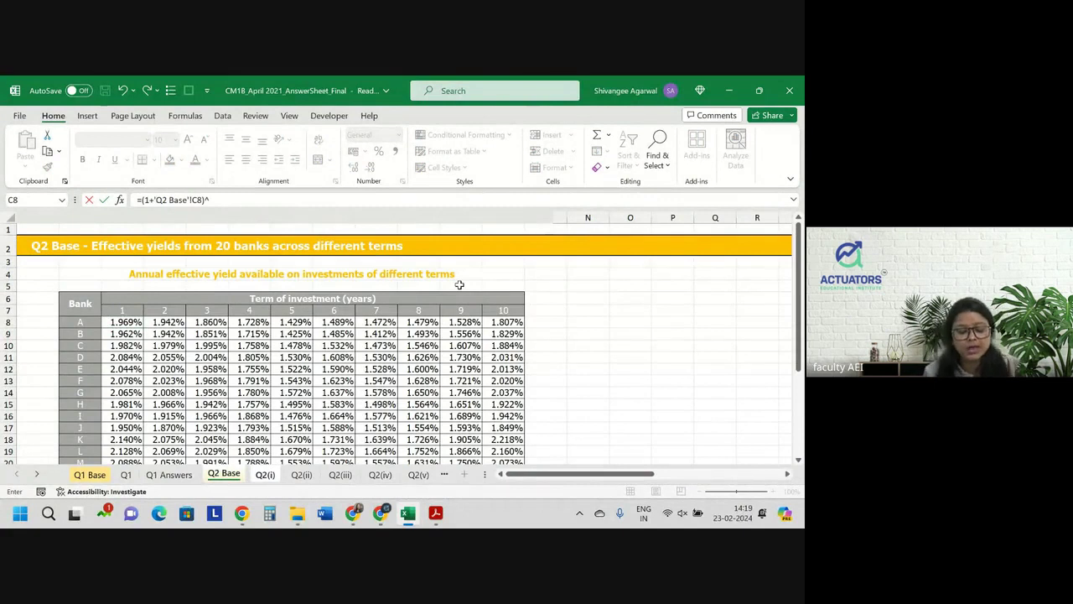
left_click(267, 475)
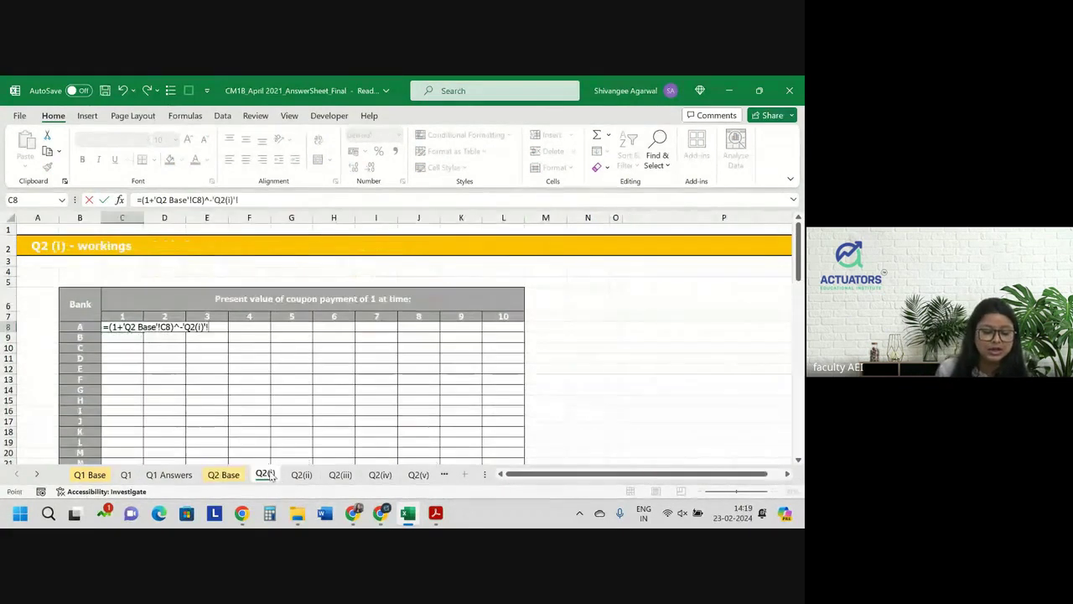
left_click(126, 316)
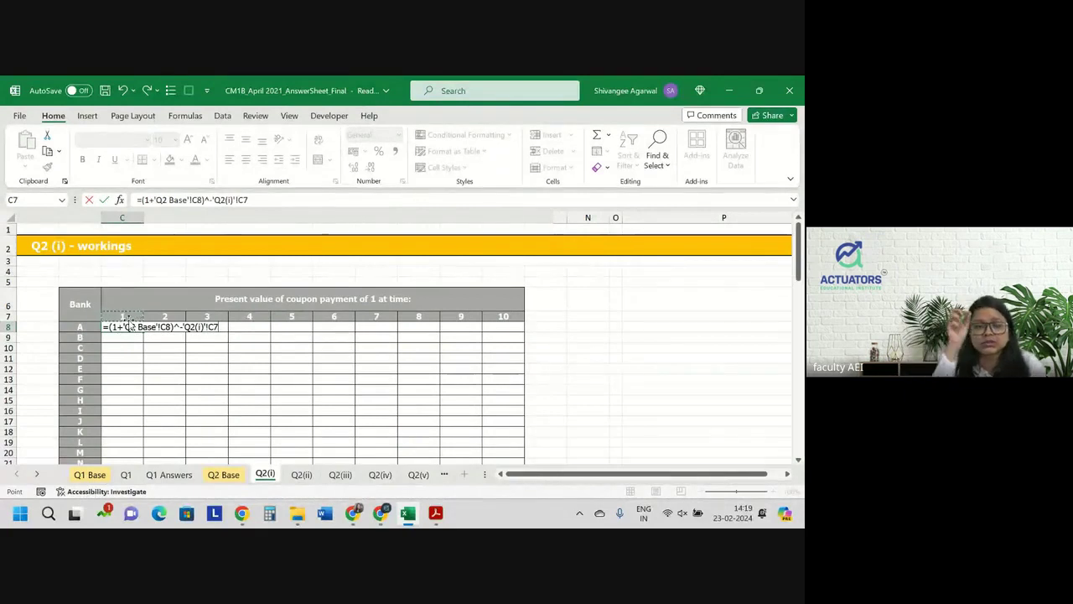
key("F4")
key("F4")
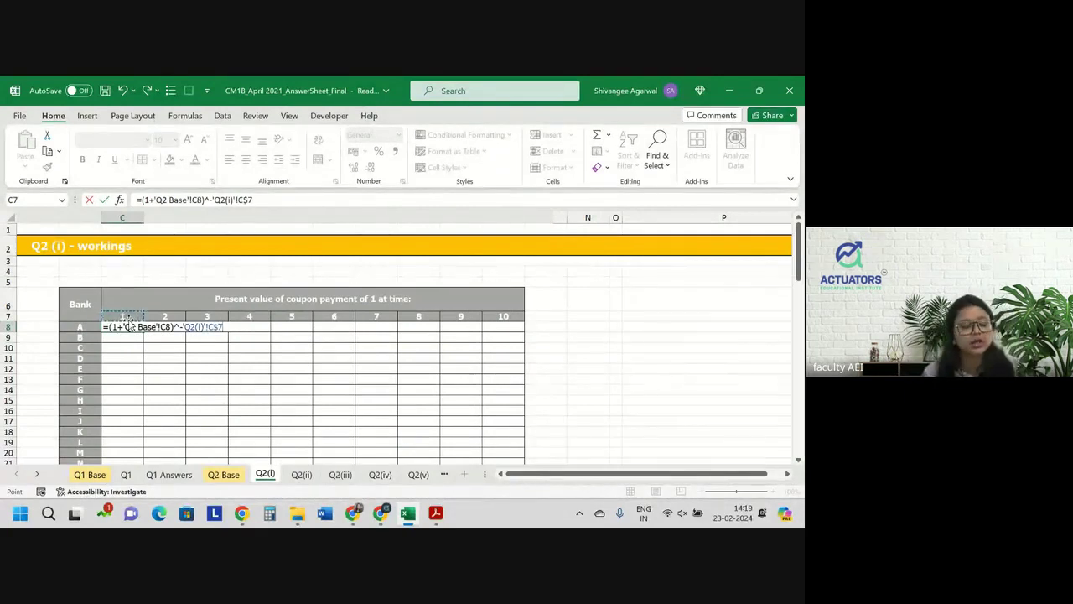
key("ctrl+Return")
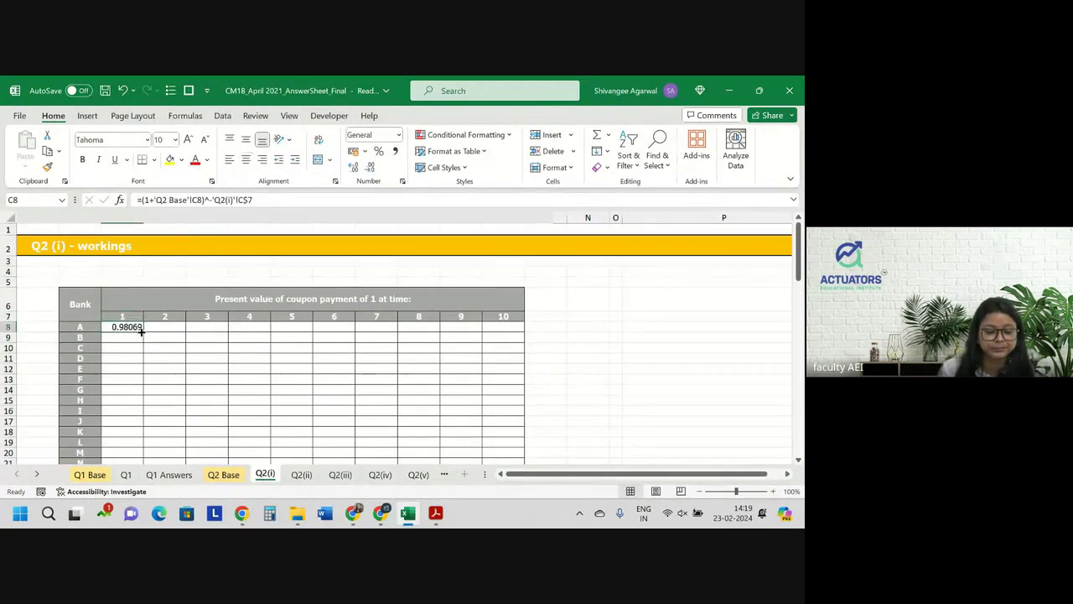
Fill the formula across to L8 and down for all banks, shown to five decimals.
left_click_drag(141, 332, 537, 339)
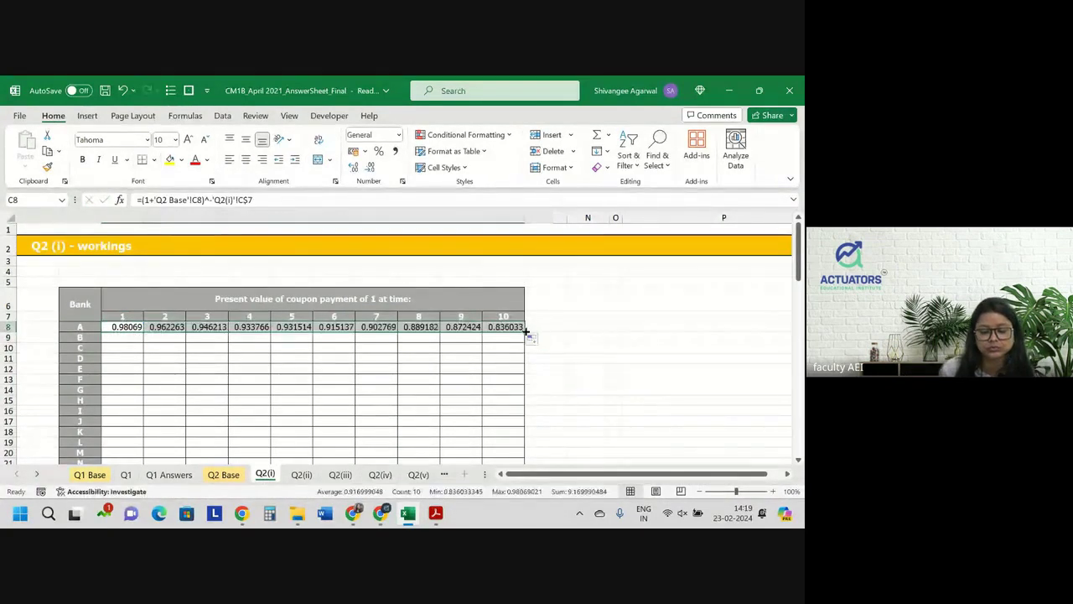
double_click(526, 333)
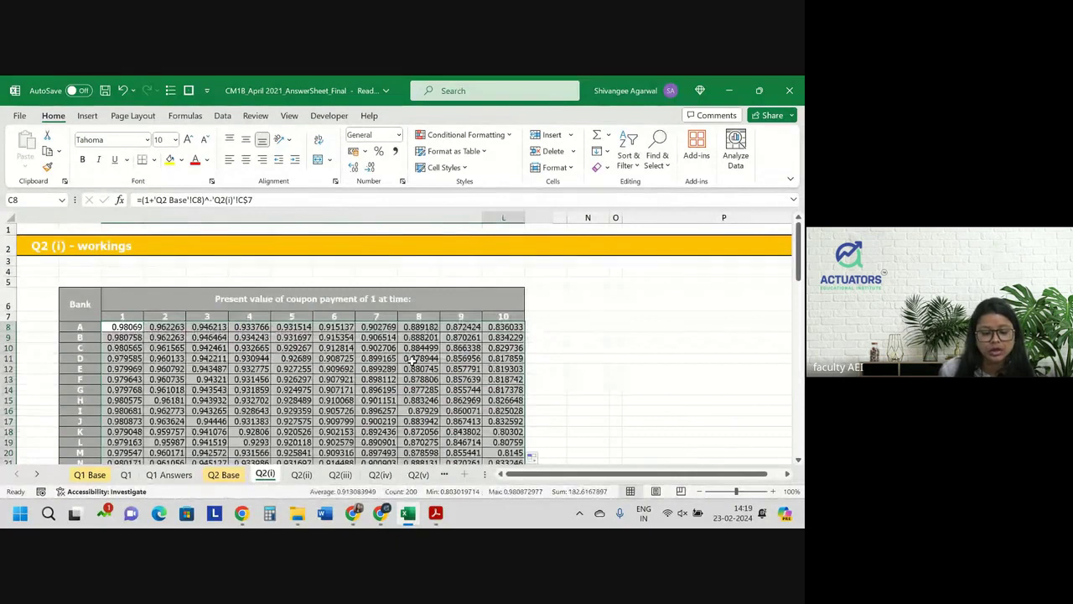
left_click(371, 168)
left_click(353, 167)
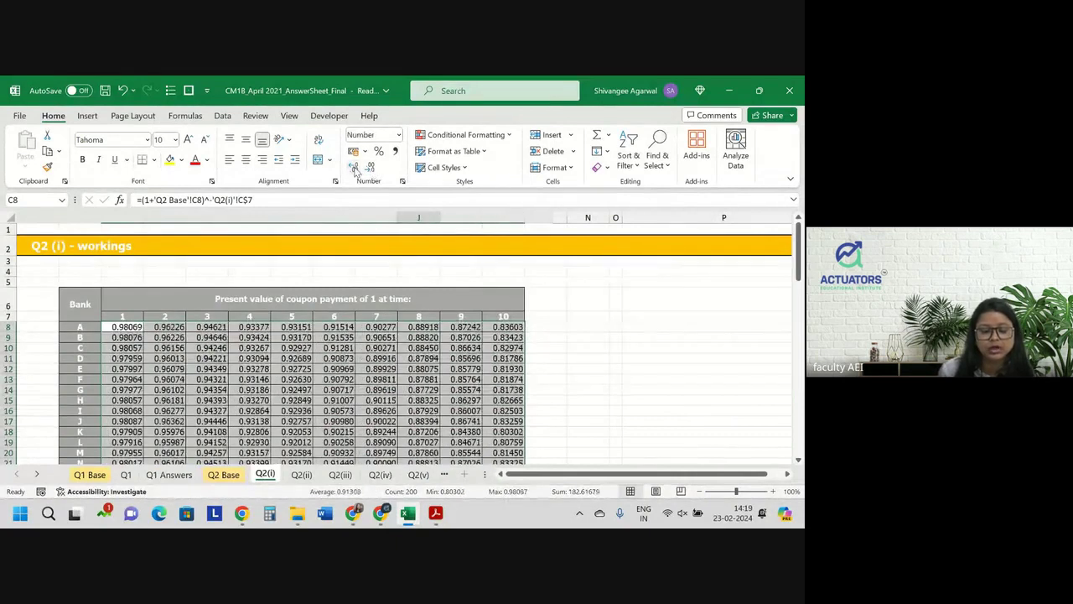
left_click(463, 355)
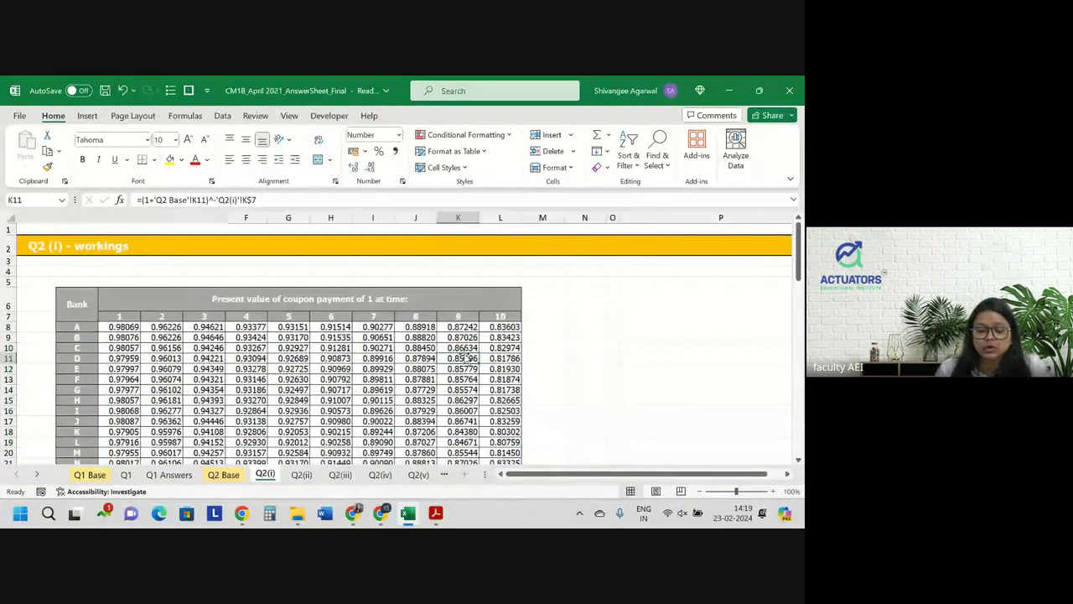
Type the heading 'PV of redemption of 1' in N6 and widen column N slightly.
scroll(463, 355, "right", 2)
left_click(520, 305)
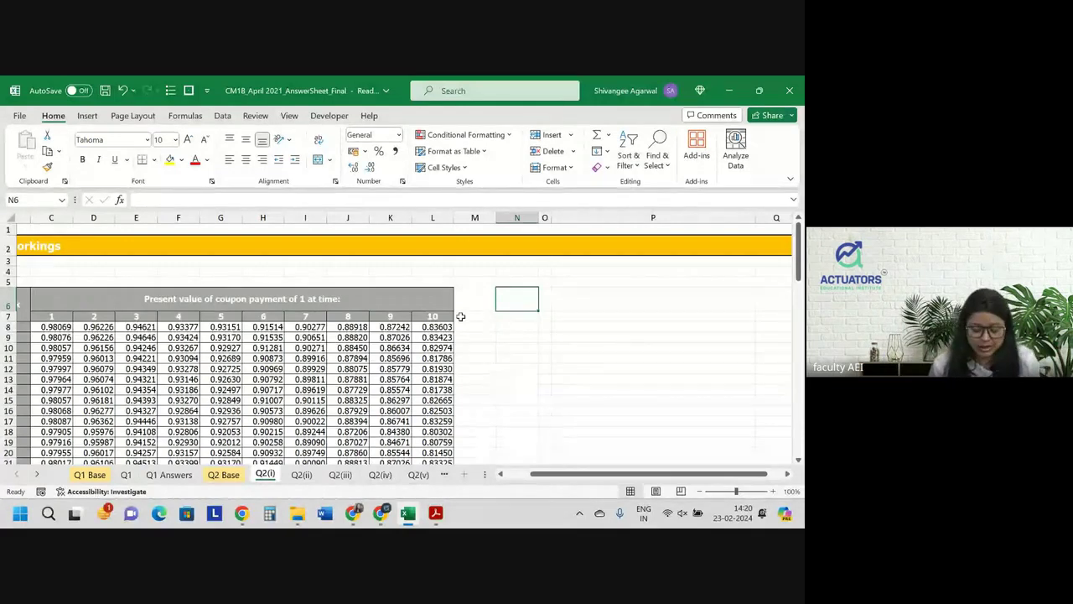
type("PV of redep")
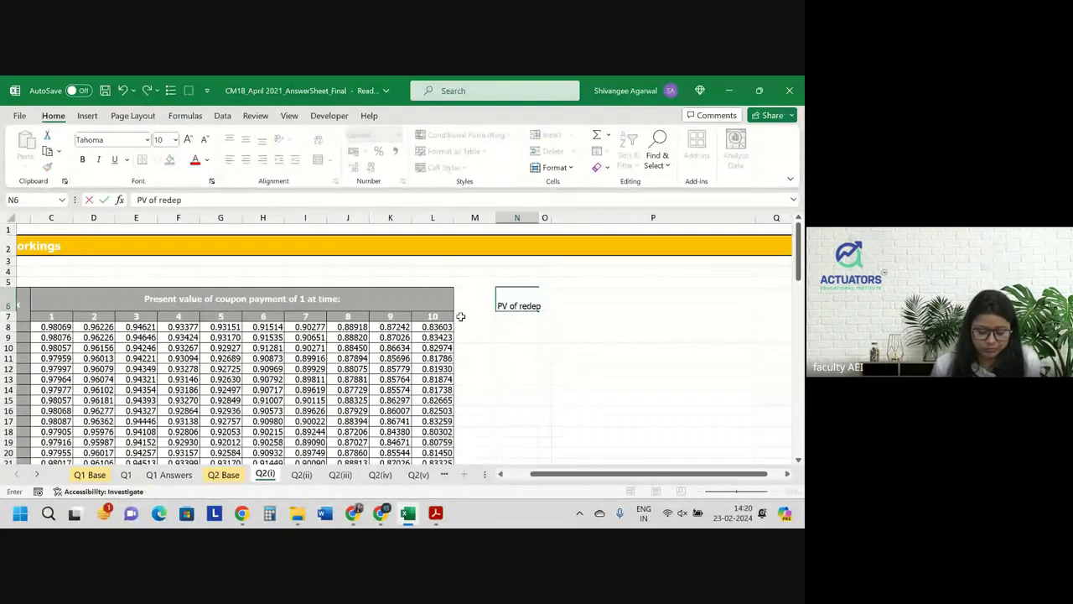
type("ti")
key("BackSpace")
key("BackSpace")
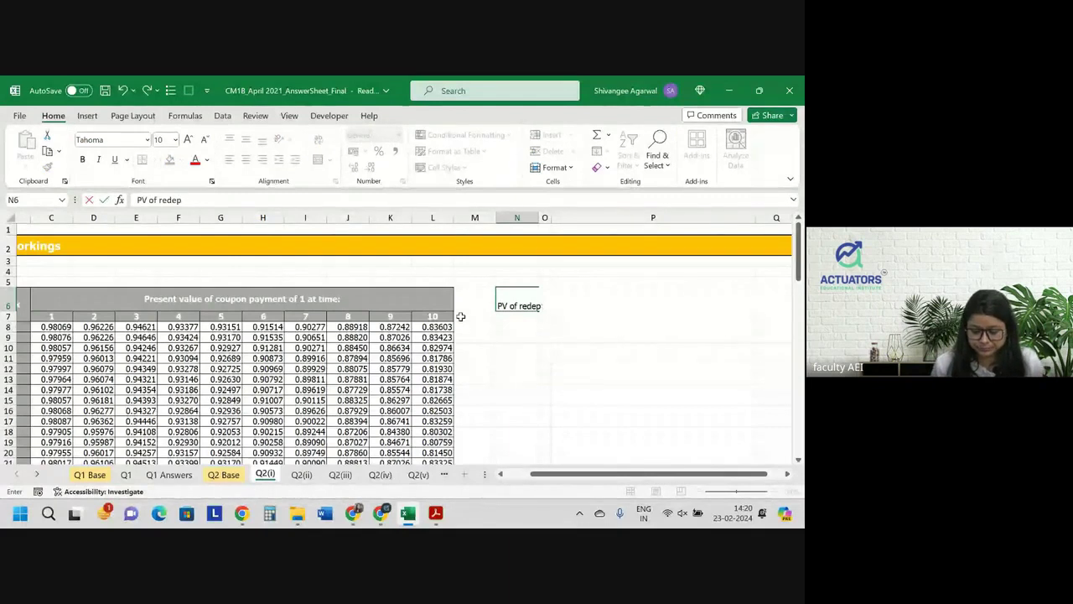
type("mption ")
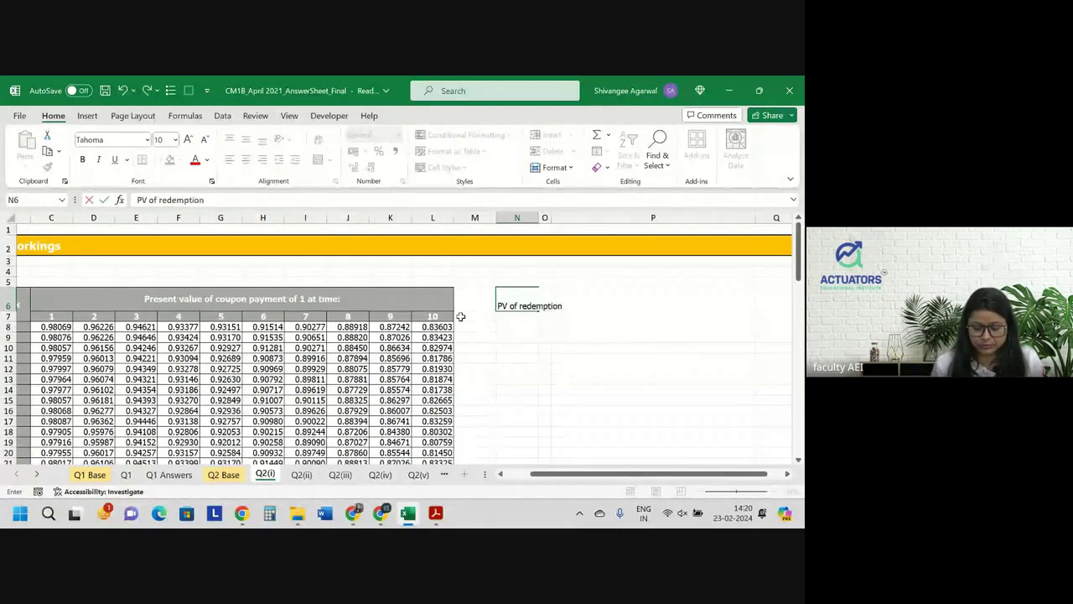
type("of 1")
key("Return")
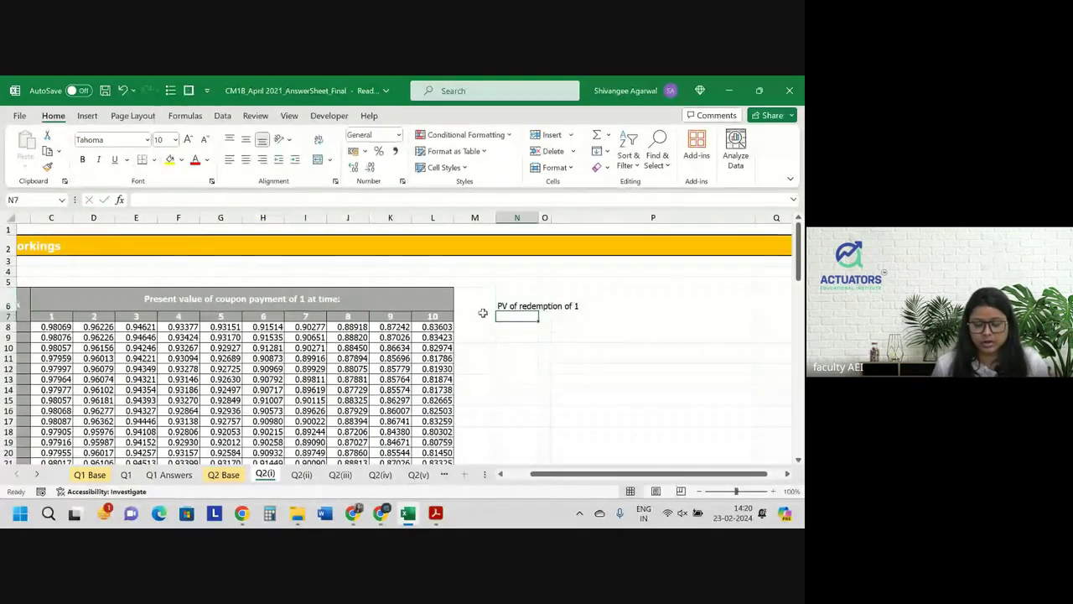
left_click(419, 302)
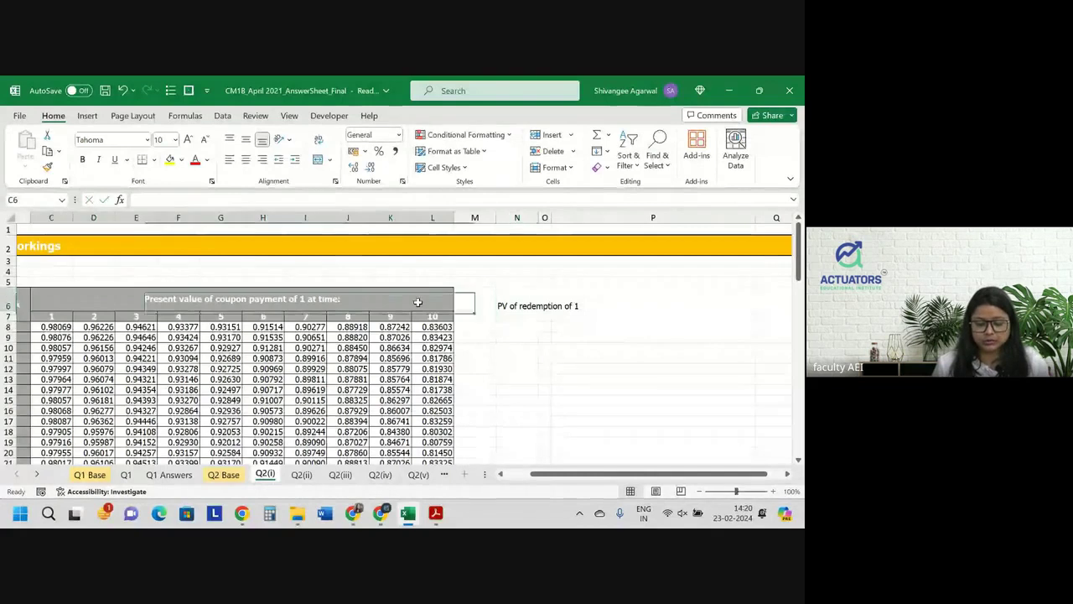
left_click(343, 315)
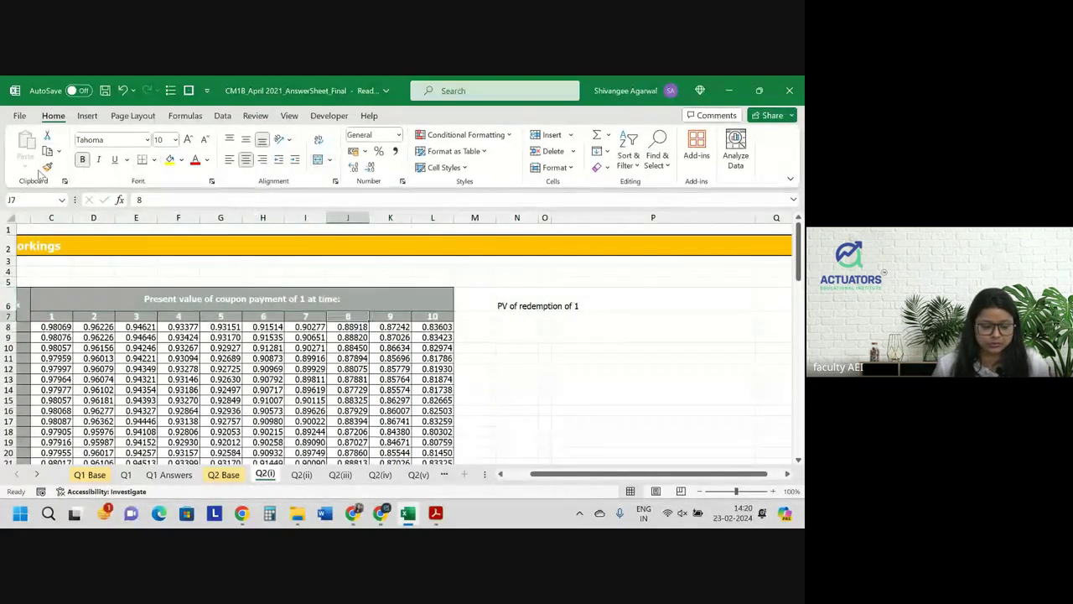
left_click(531, 302)
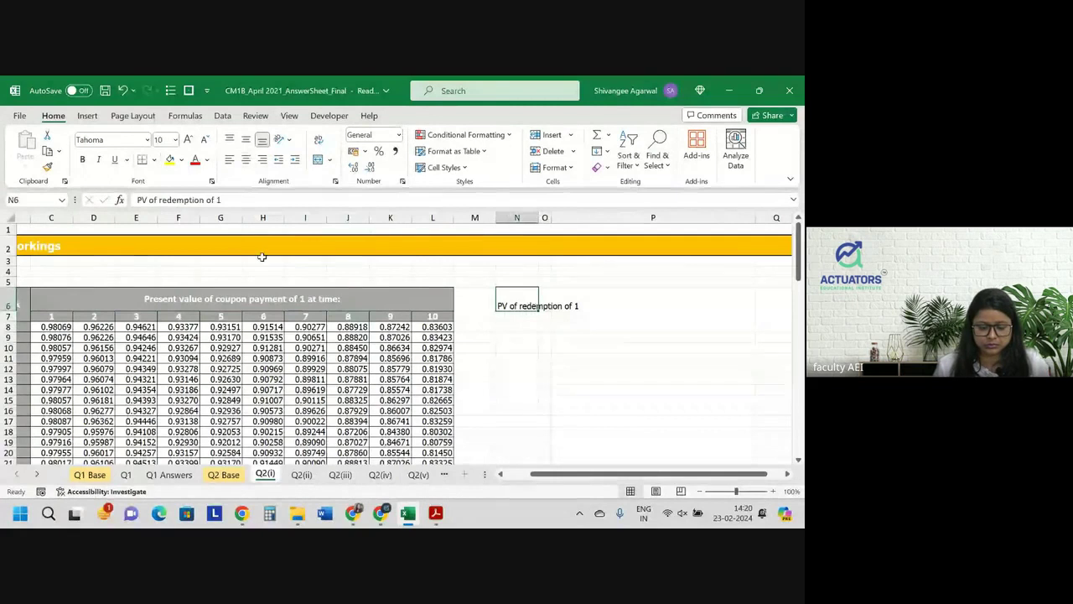
left_click_drag(539, 218, 547, 218)
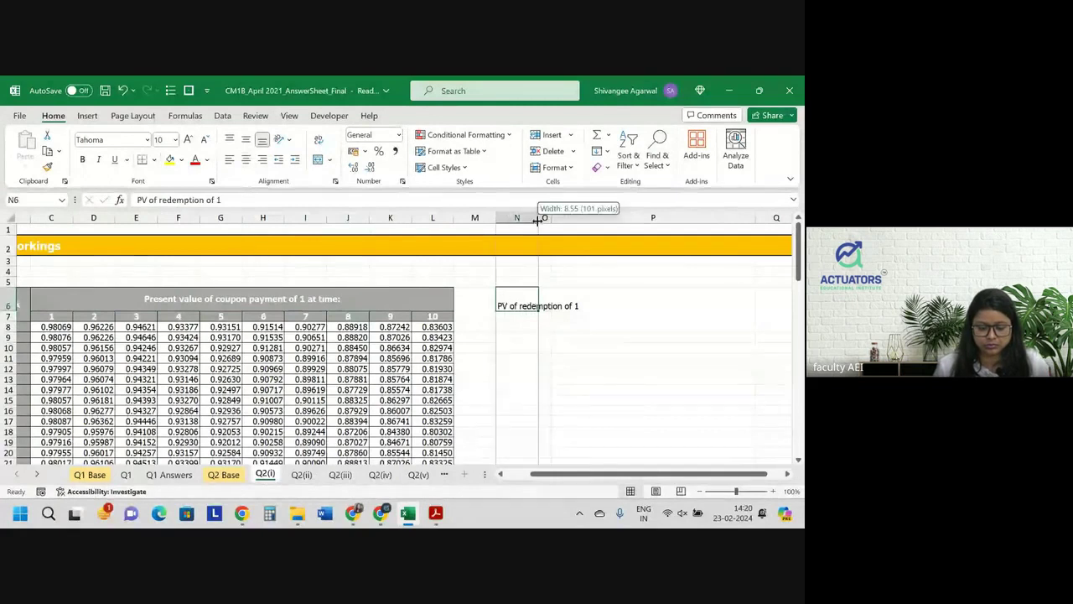
Wrap and centre the row 6 headings, set row 6 height to 38, and widen column N.
left_click(6, 305)
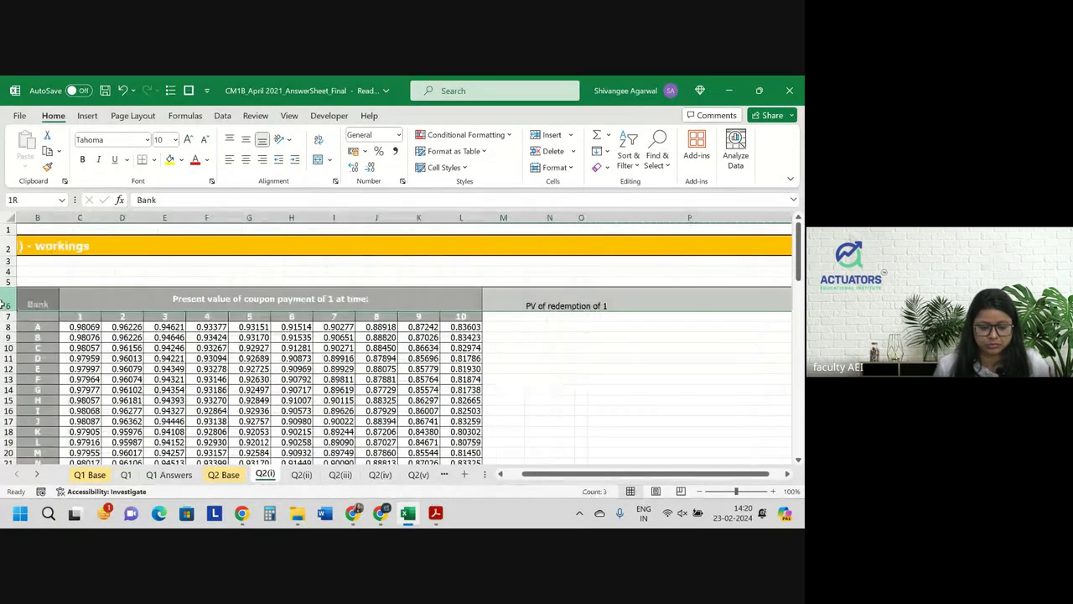
left_click(319, 139)
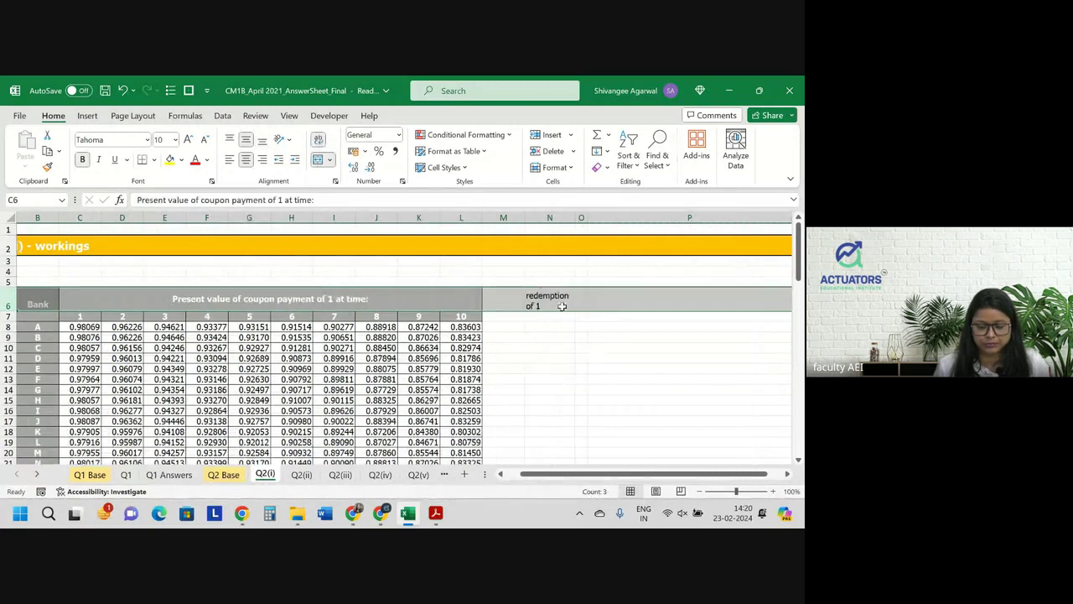
left_click(246, 160)
left_click(246, 161)
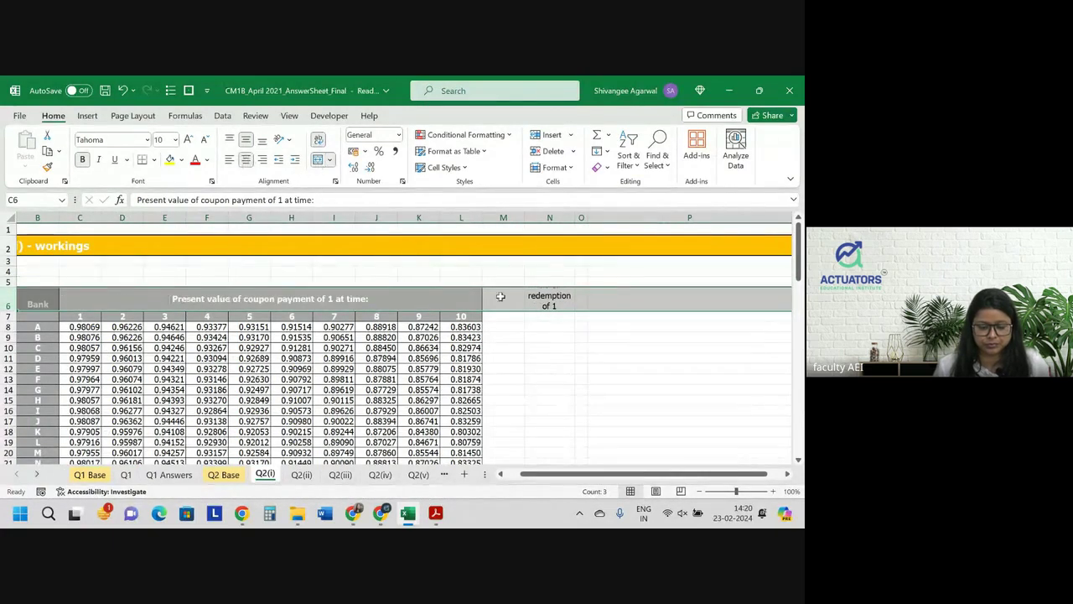
left_click(165, 316)
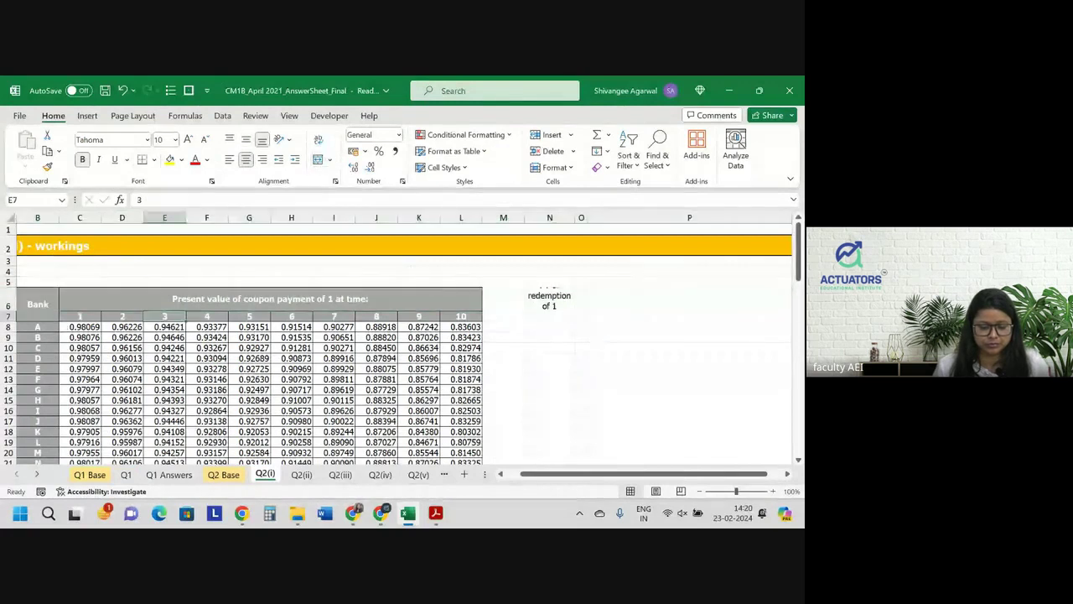
left_click_drag(10, 310, 15, 322)
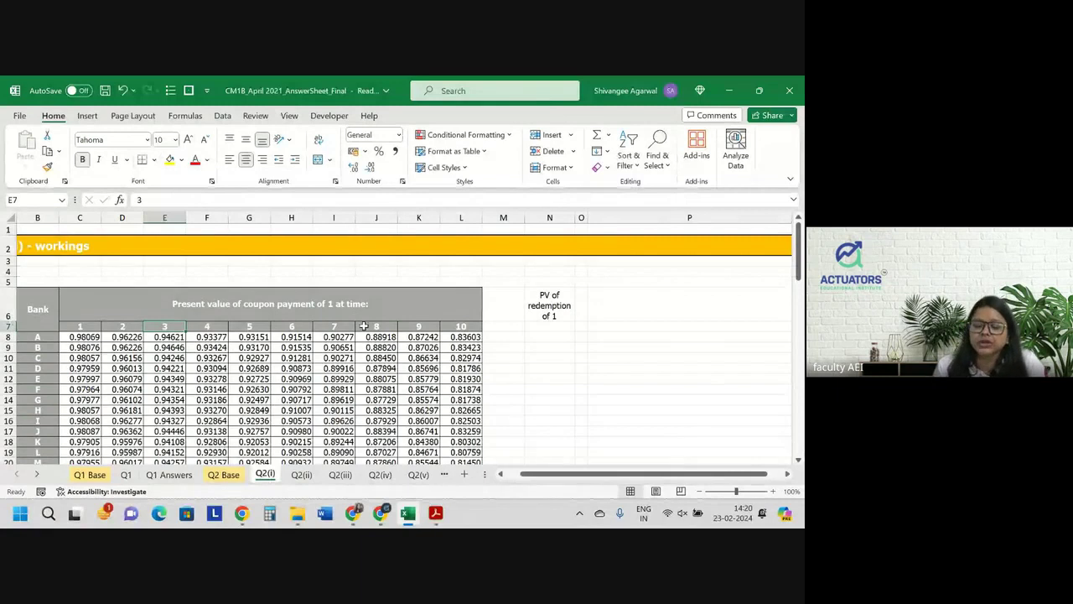
mouse_move(576, 217)
left_mouse_down()
mouse_move(603, 220)
mouse_move(591, 220)
left_mouse_up()
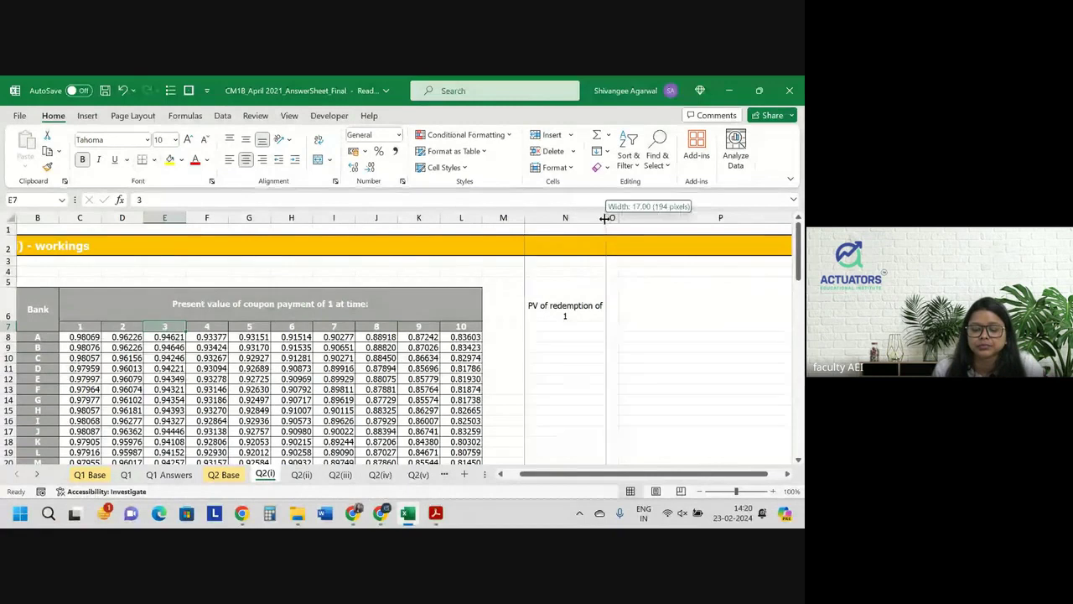
left_click(566, 322)
left_click(559, 337)
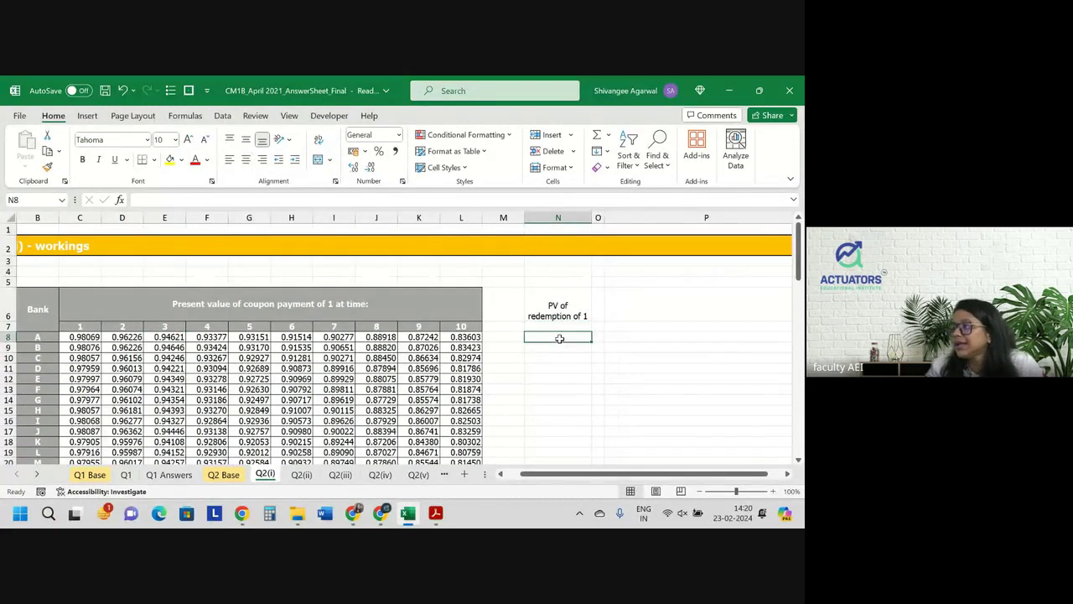
Enter =L8 in N8 and copy it down column N for all banks.
type("=")
key("Left")
key("Left")
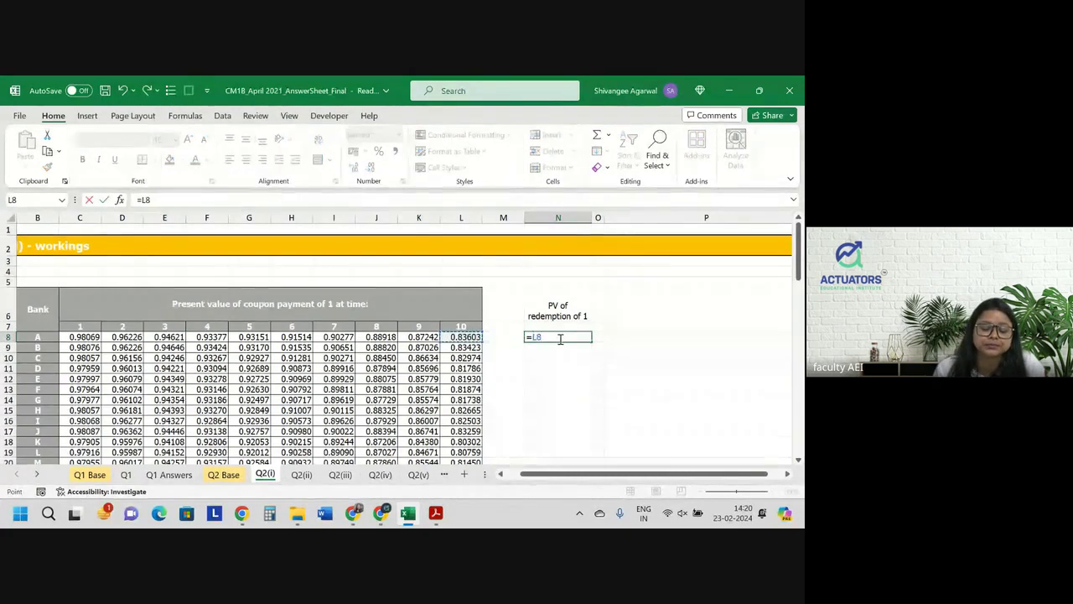
key("ctrl+Return")
mouse_move(595, 338)
left_mouse_down()
mouse_move(577, 354)
mouse_move(575, 345)
left_mouse_up()
scroll(575, 282, "up", 5)
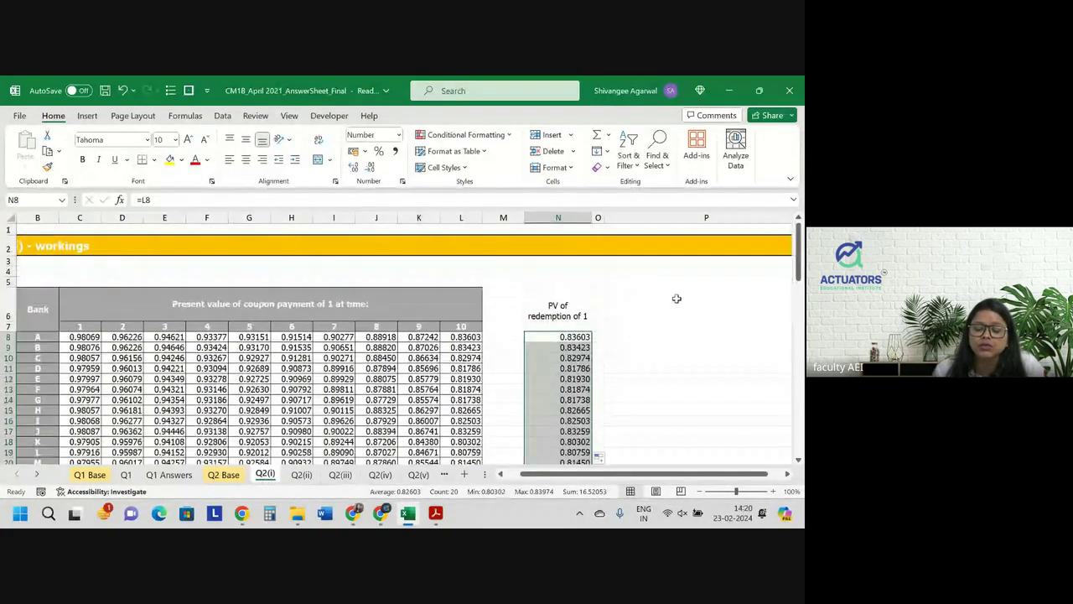
left_click(677, 298)
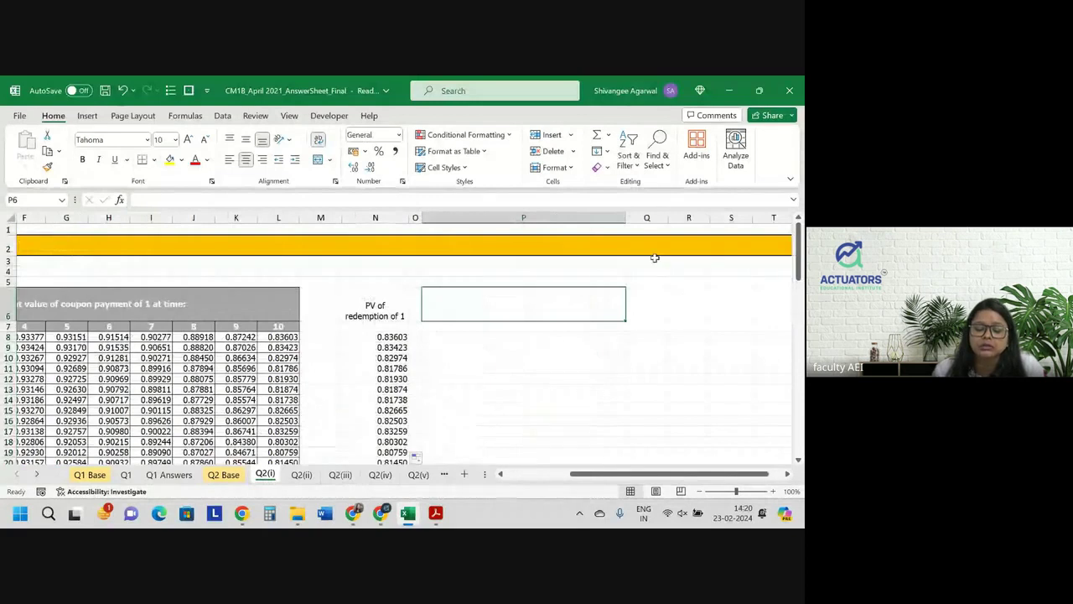
Narrow column P and enter the heading 'Part Yield' in P6.
left_click_drag(625, 217, 499, 218)
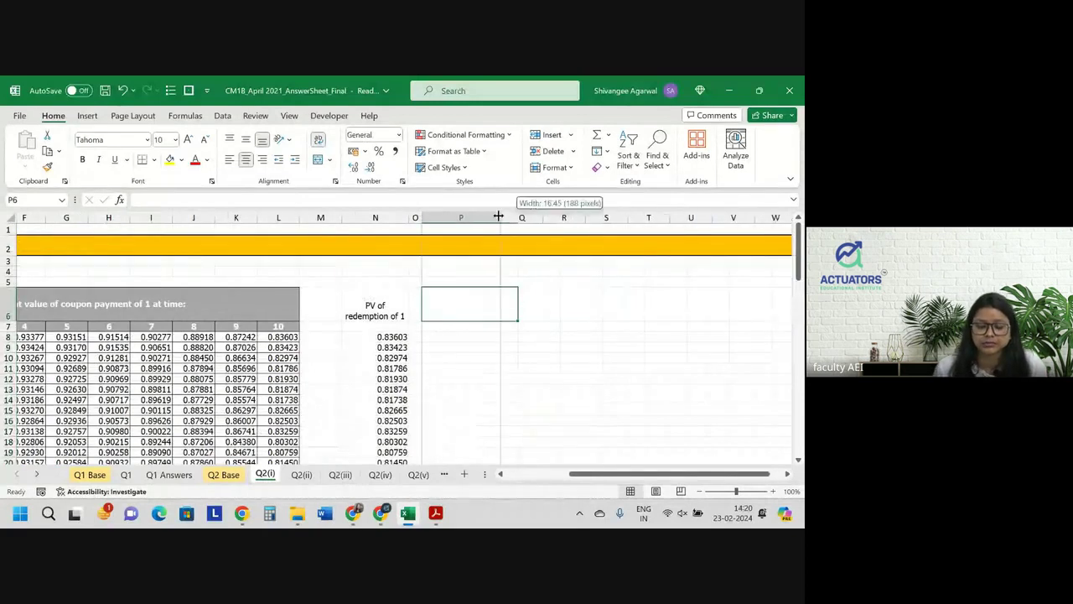
type("Part Y")
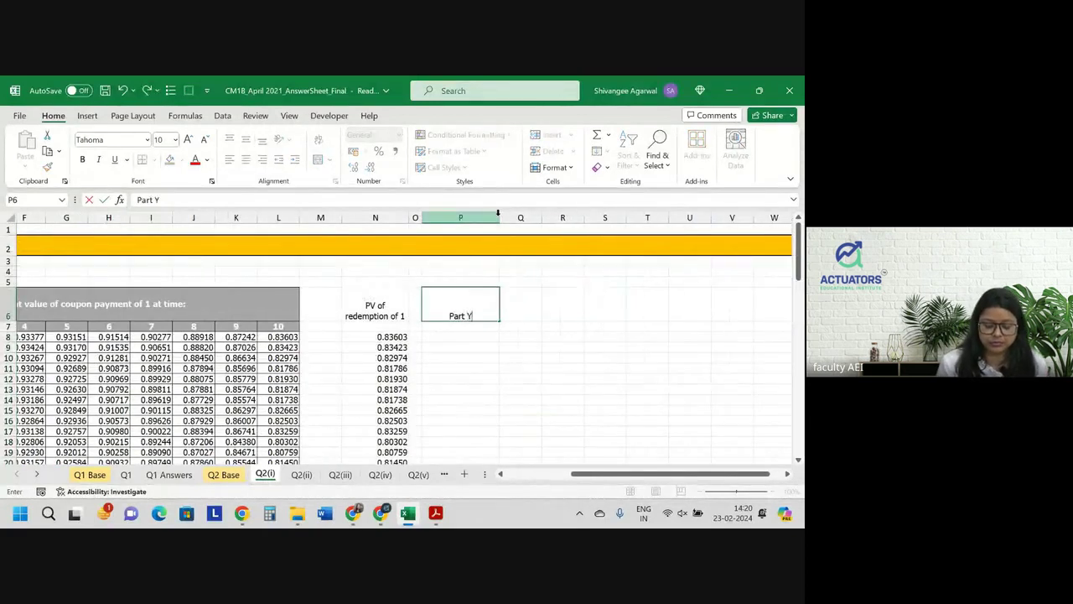
type("ield")
key("Return")
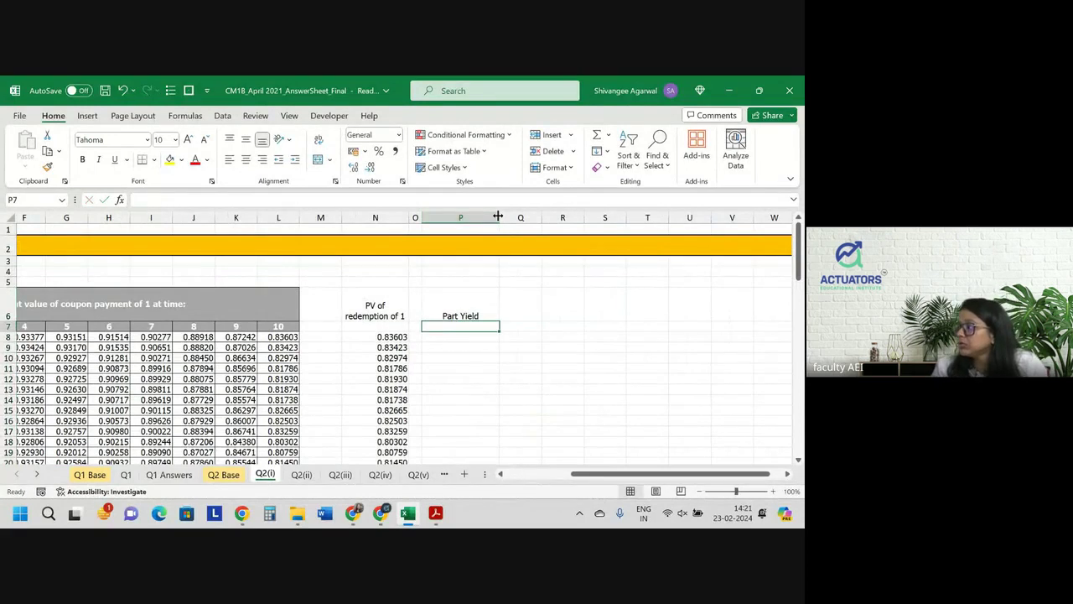
type("=")
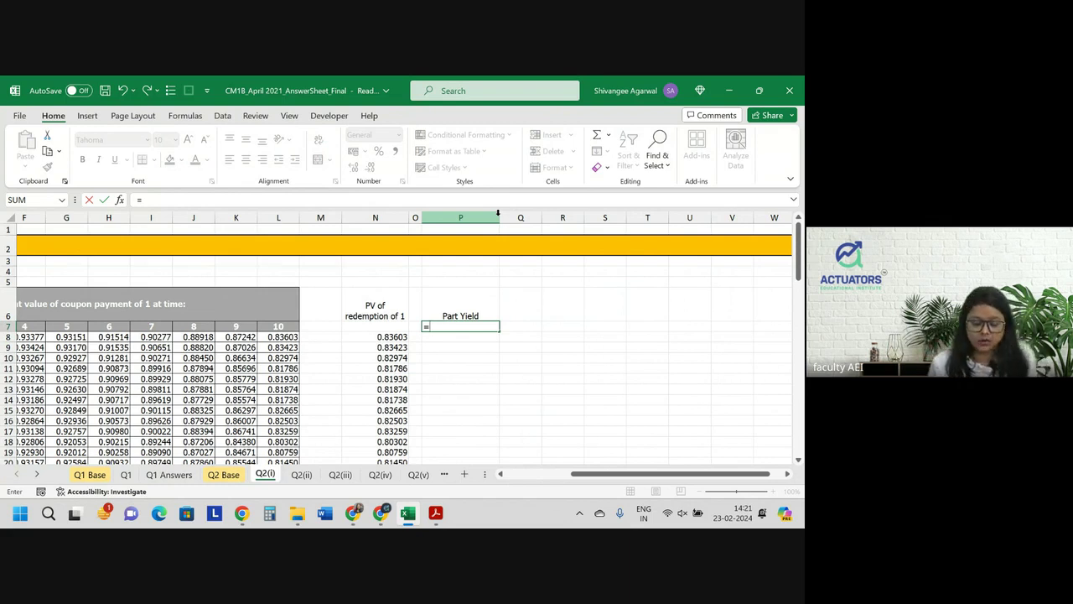
Enter =(1-N8)/SUM(C8:L8) in P8 for bank A's par yield.
type("1-")
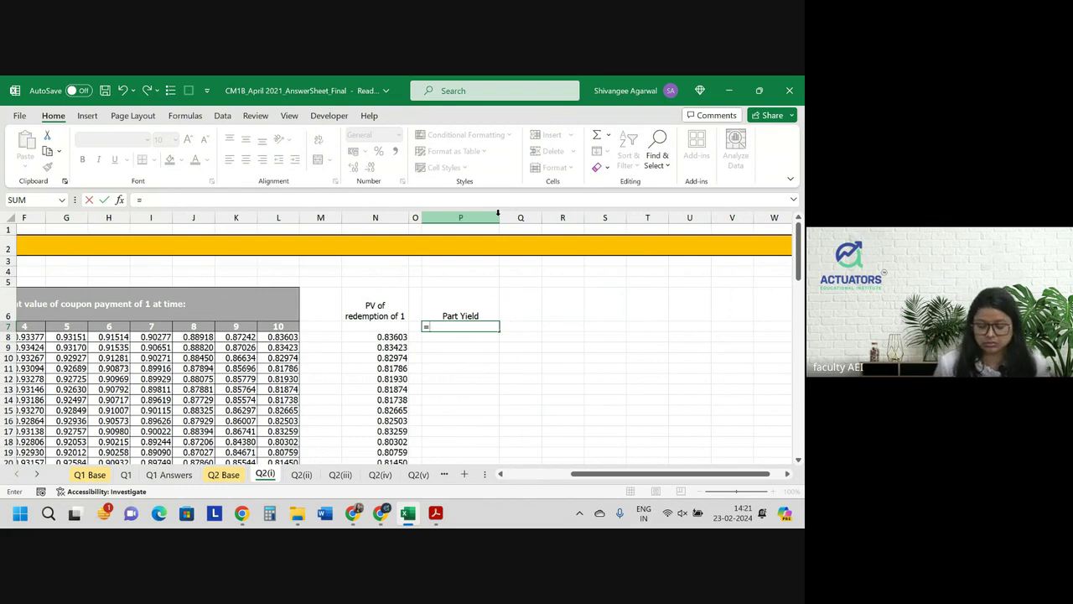
key("Escape")
key("Down")
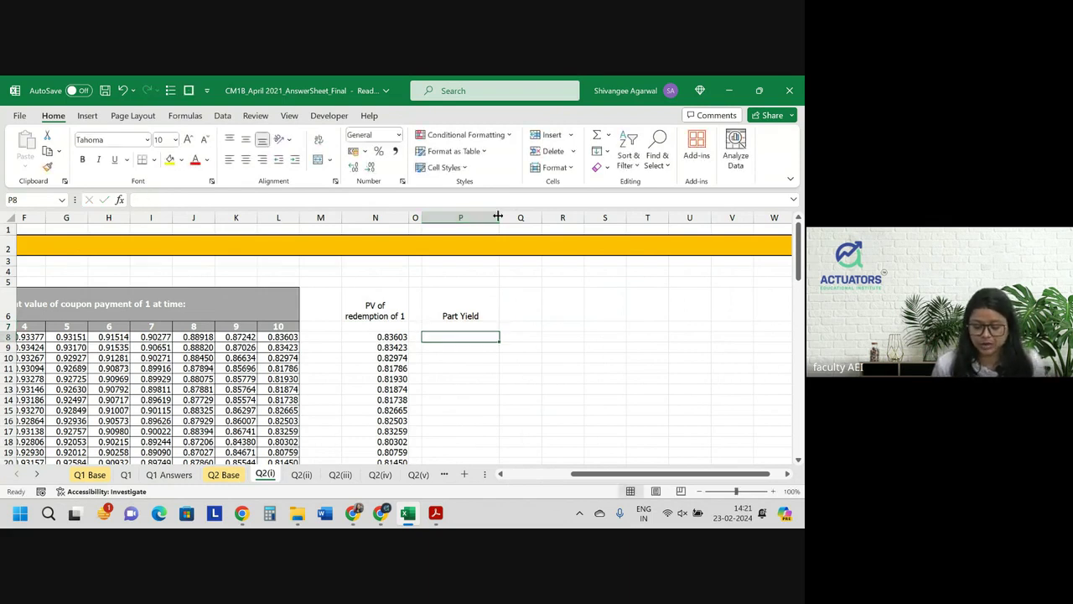
type("=1-")
key("Left")
key("Left")
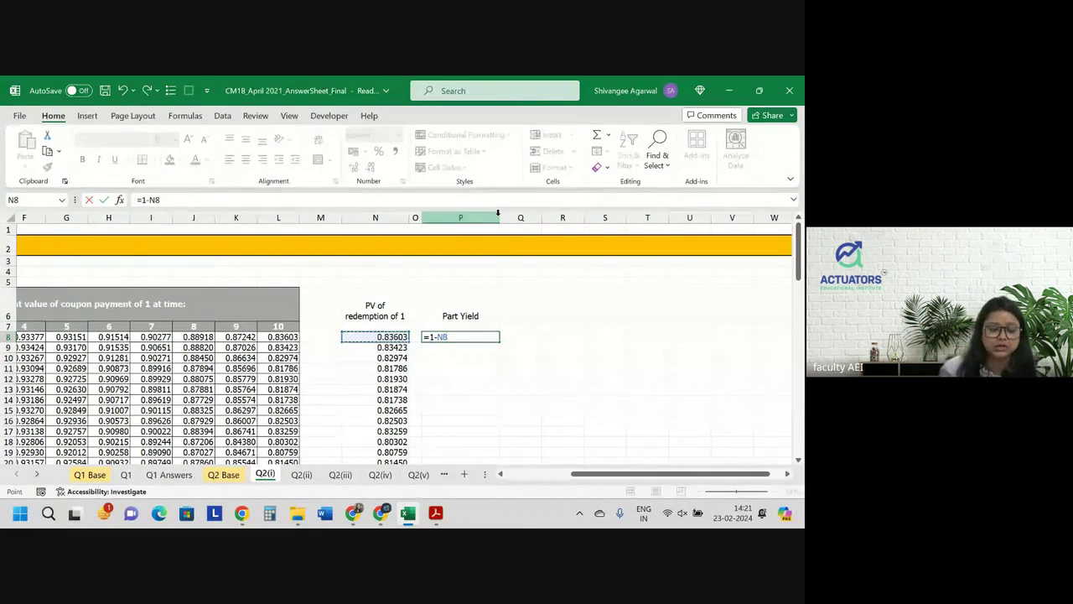
type(")")
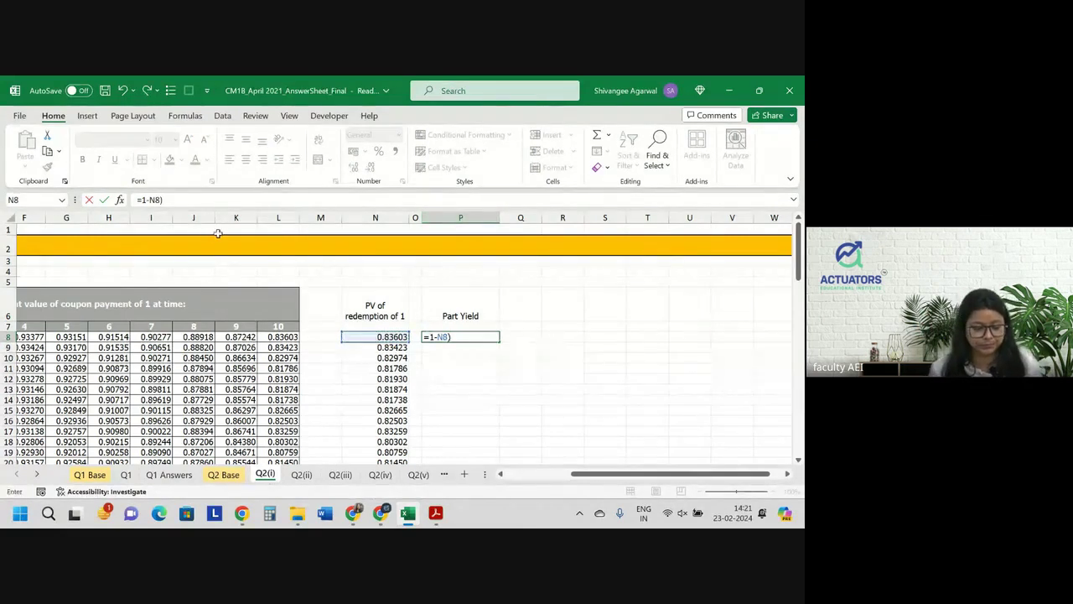
left_click(140, 199)
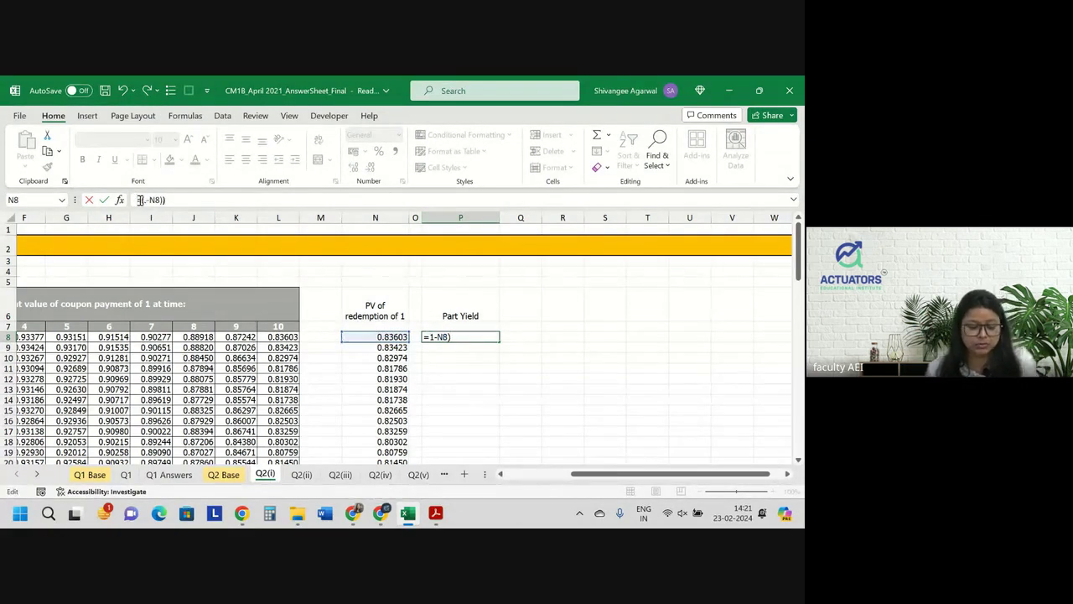
type("(")
left_click(176, 199)
type("/s")
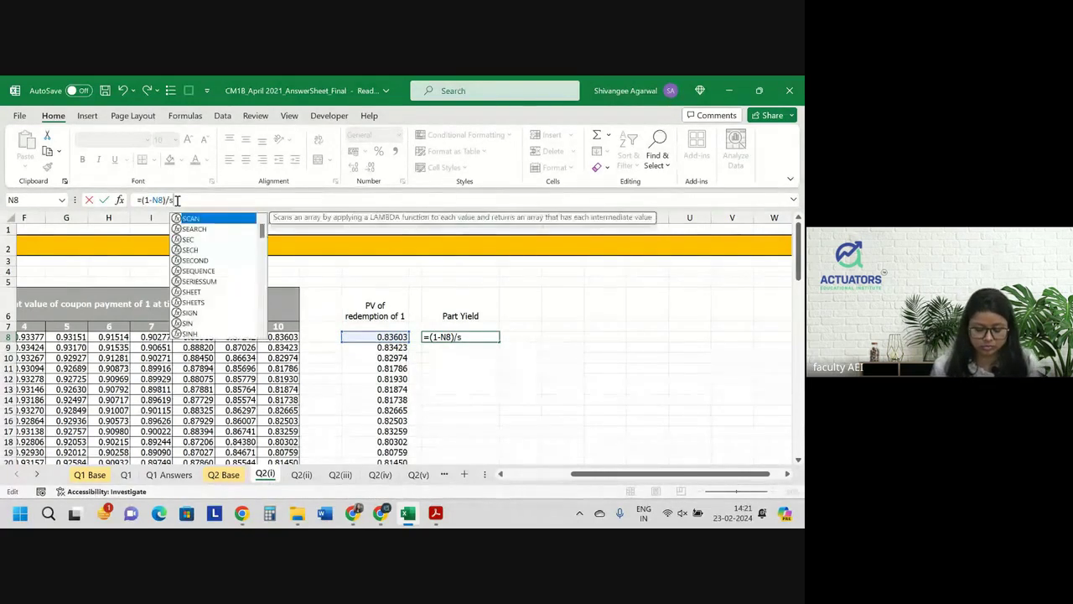
type("um(")
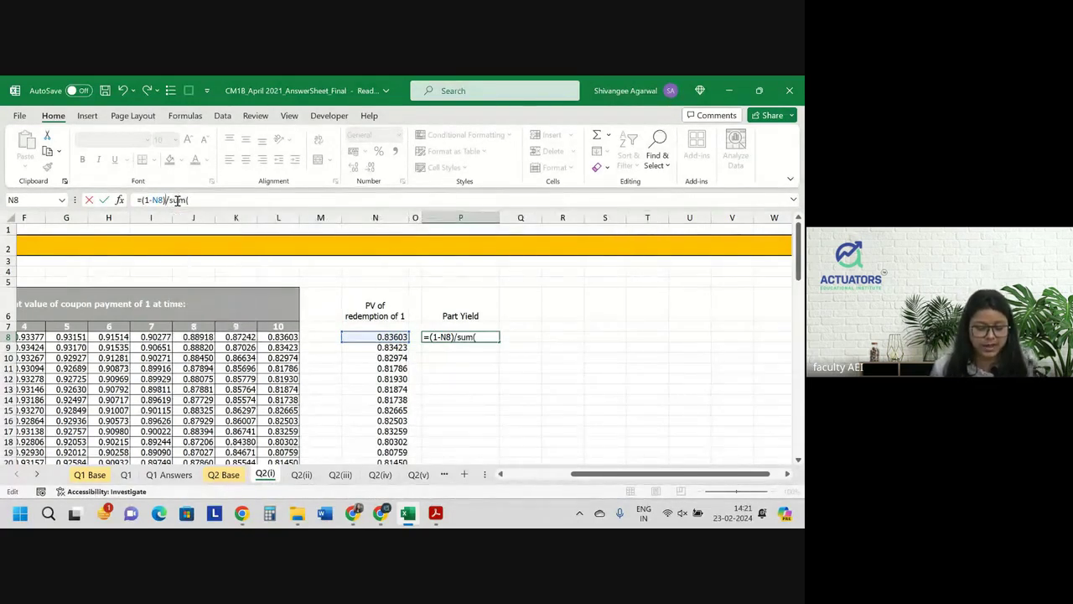
left_click(279, 336)
key("ctrl+shift+Left")
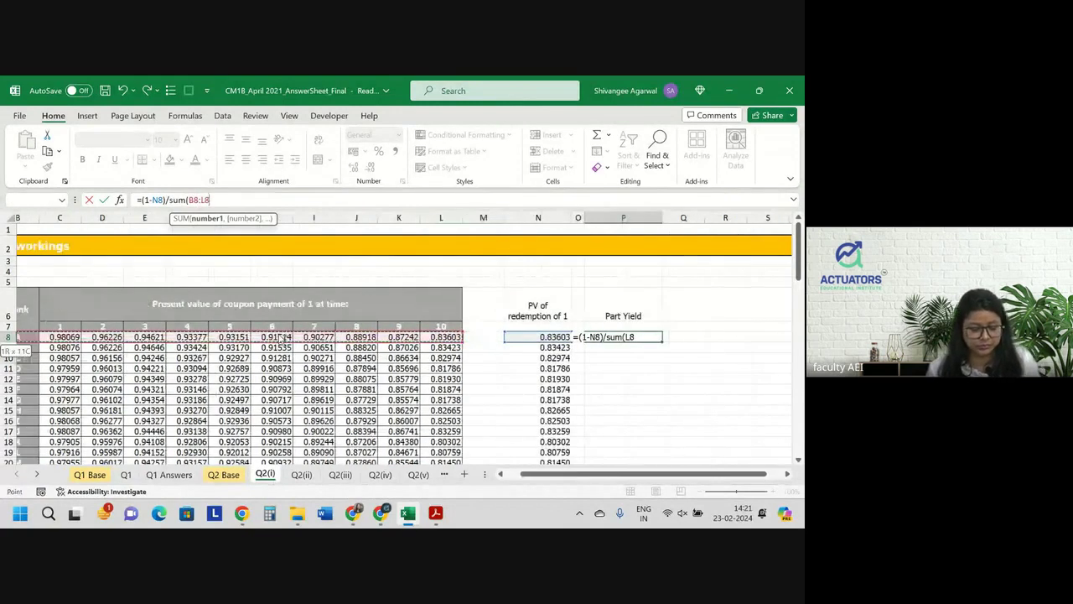
key("Return")
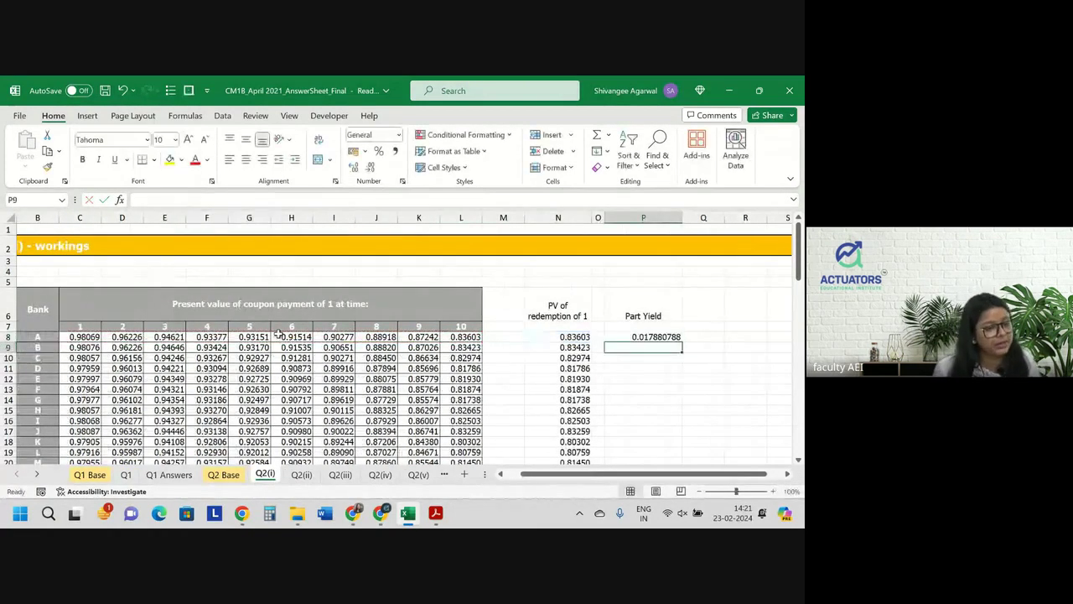
Check P8's formula and its result of 0.017880788 for bank A.
scroll(492, 407, "right", 2)
scroll(492, 405, "right", 1)
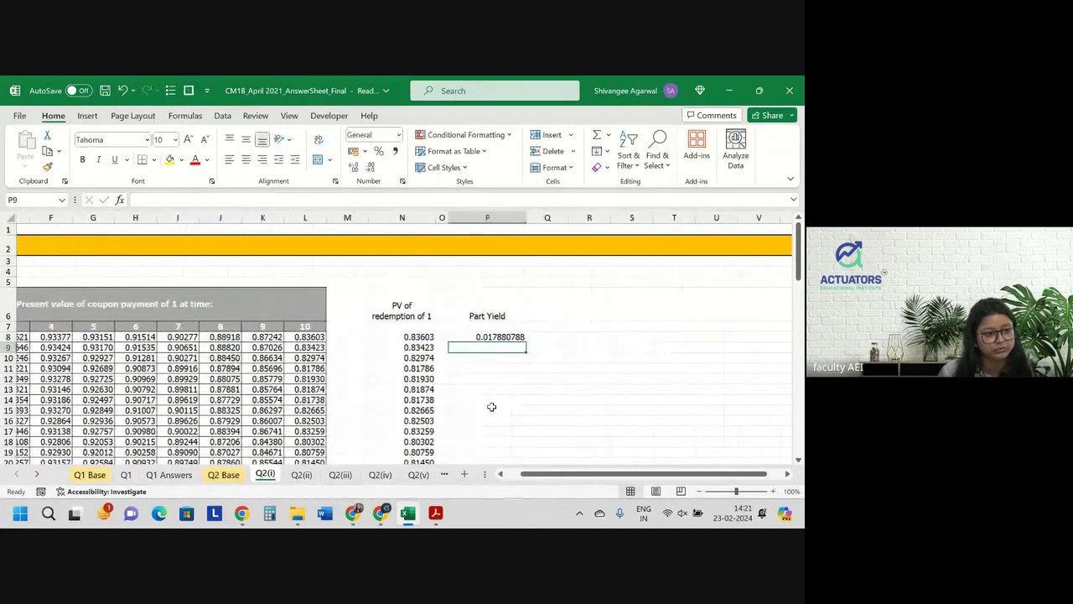
scroll(494, 378, "right", 1)
left_click(520, 337)
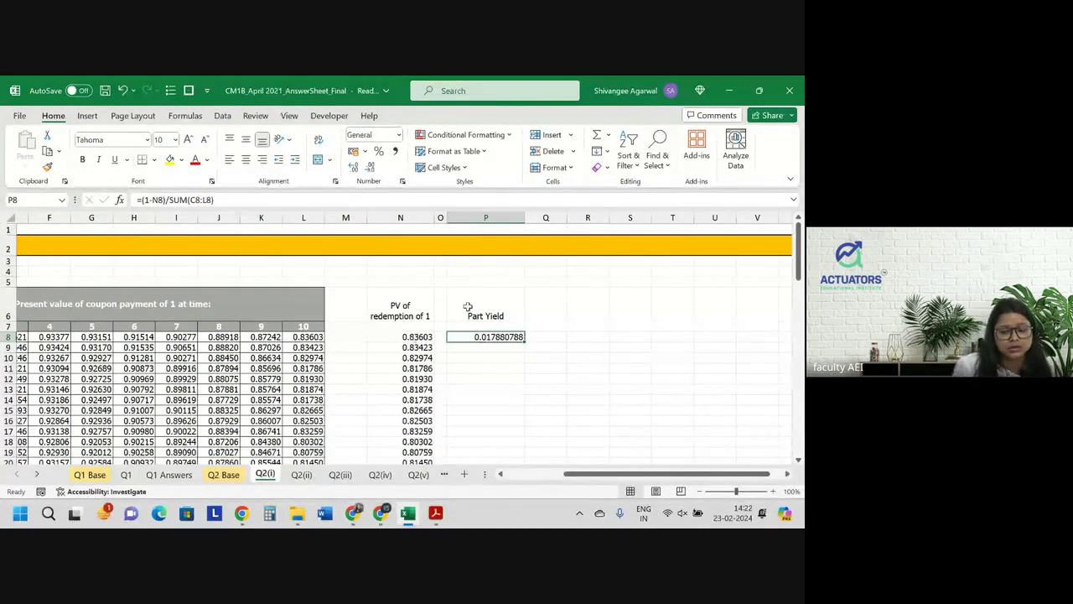
double_click(493, 337)
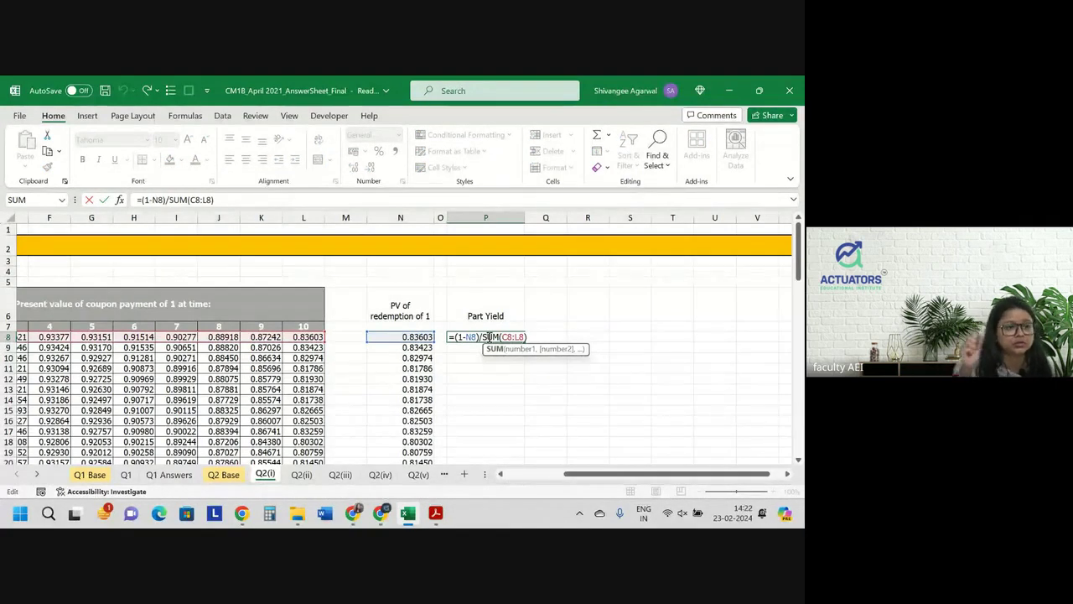
key("Escape")
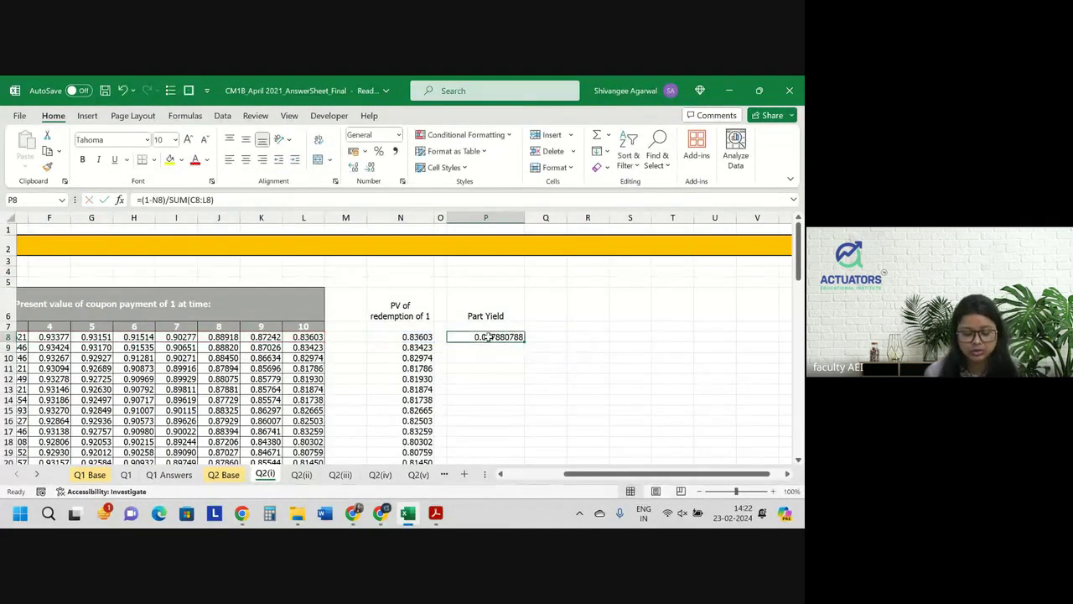
Copy P8's yield formula down to P27 and show yields as percentages to three decimals (1.788%).
mouse_move(518, 338)
left_mouse_down()
mouse_move(519, 508)
mouse_move(498, 339)
left_mouse_up()
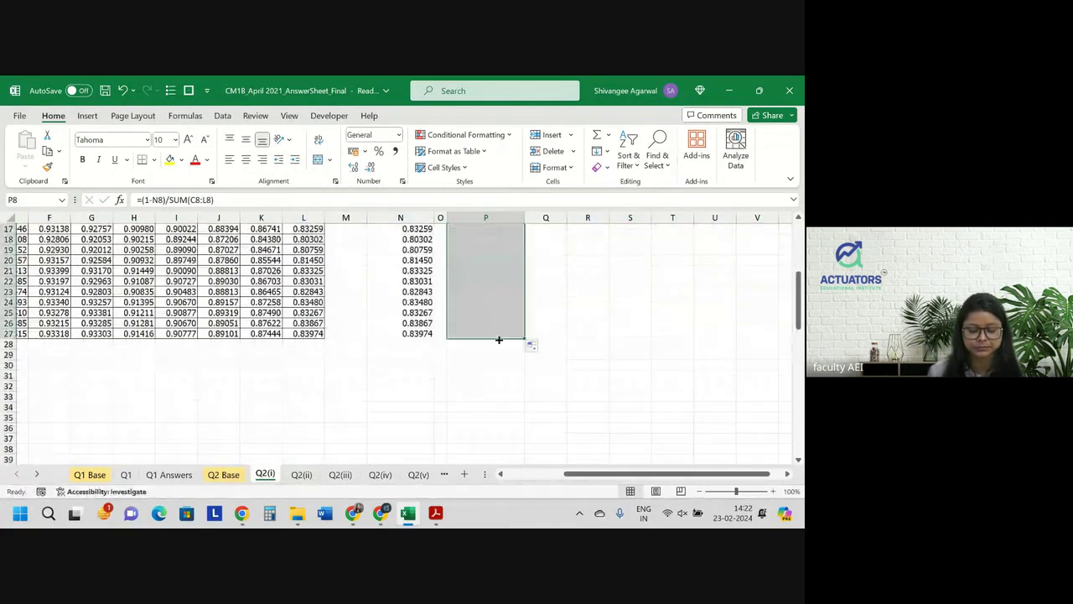
scroll(497, 340, "up", 4)
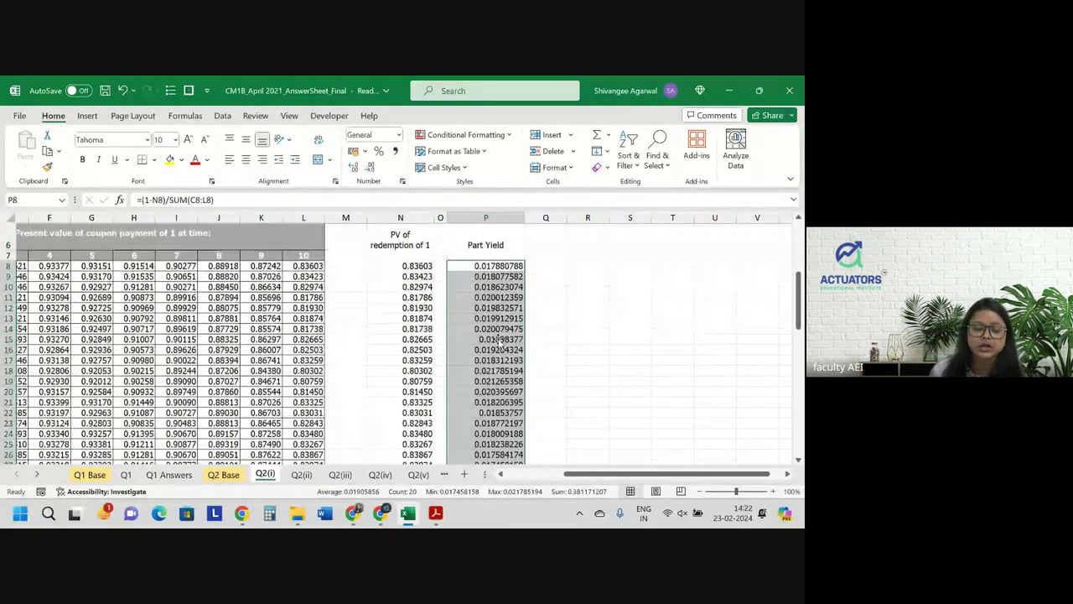
scroll(497, 339, "up", 2)
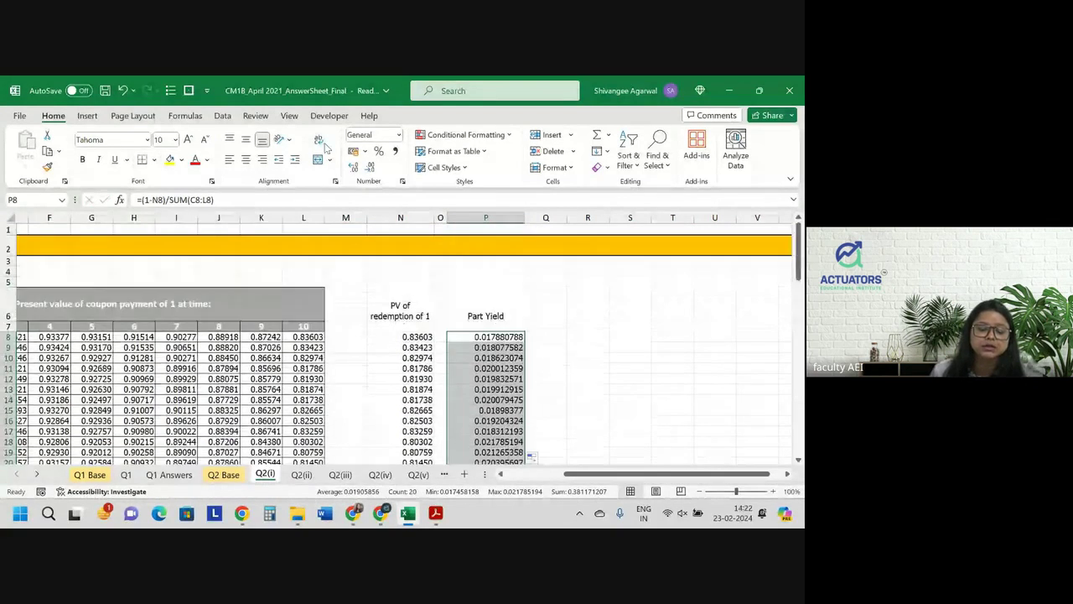
key("ctrl+shift+5")
left_click(352, 167)
left_click(353, 167)
left_click(353, 167)
left_click(353, 167)
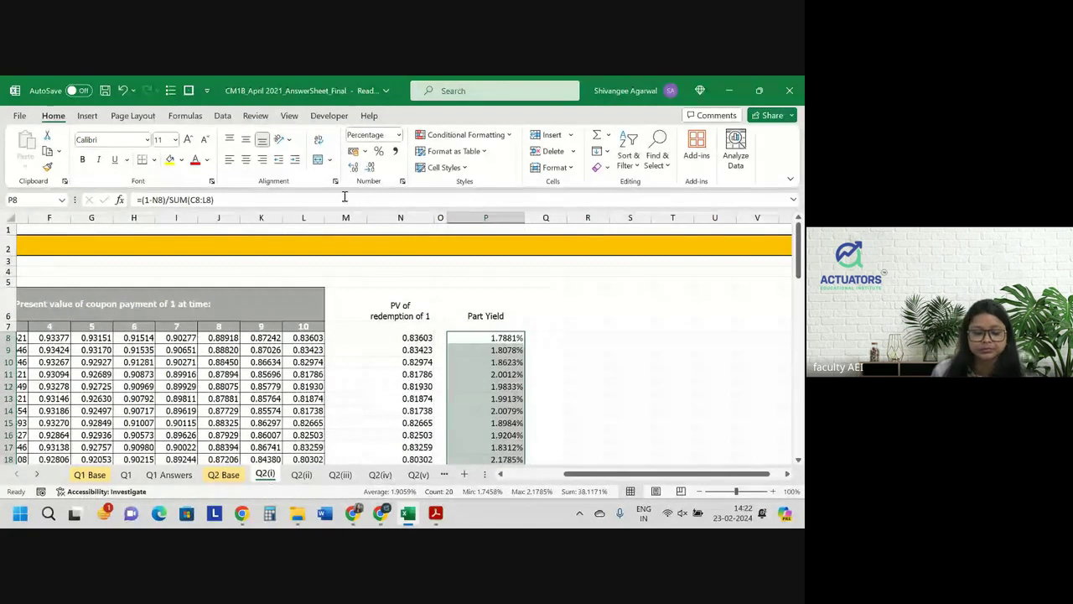
left_click(369, 167)
scroll(460, 334, "up", 1)
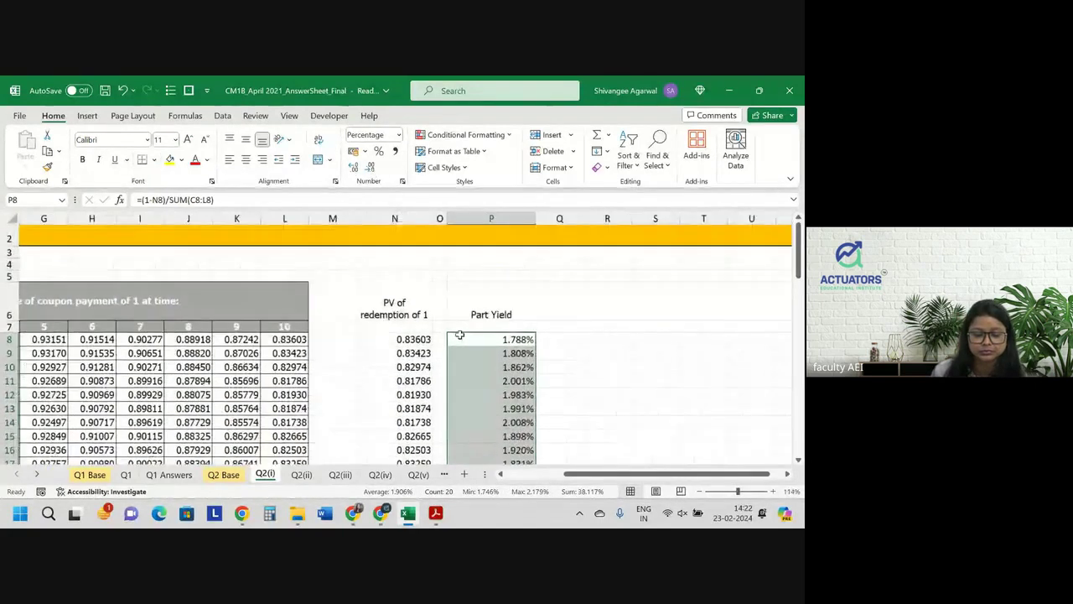
scroll(460, 334, "up", 1)
left_click(526, 323)
Copy the C6 header format onto the PV of redemption of 1 heading, middle-aligned and wrapped.
left_click(338, 309)
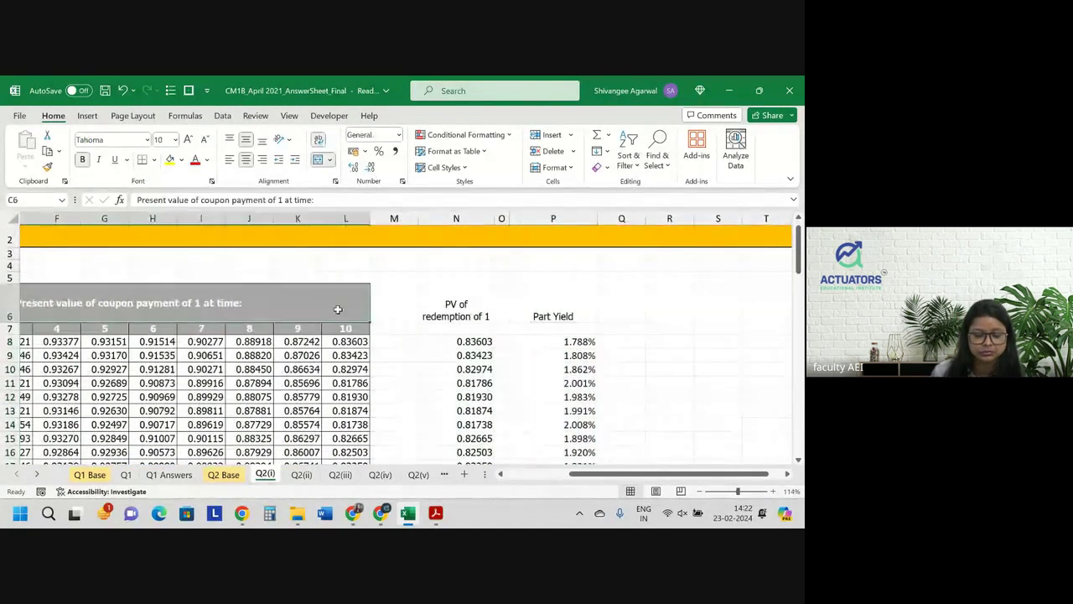
left_click(249, 328)
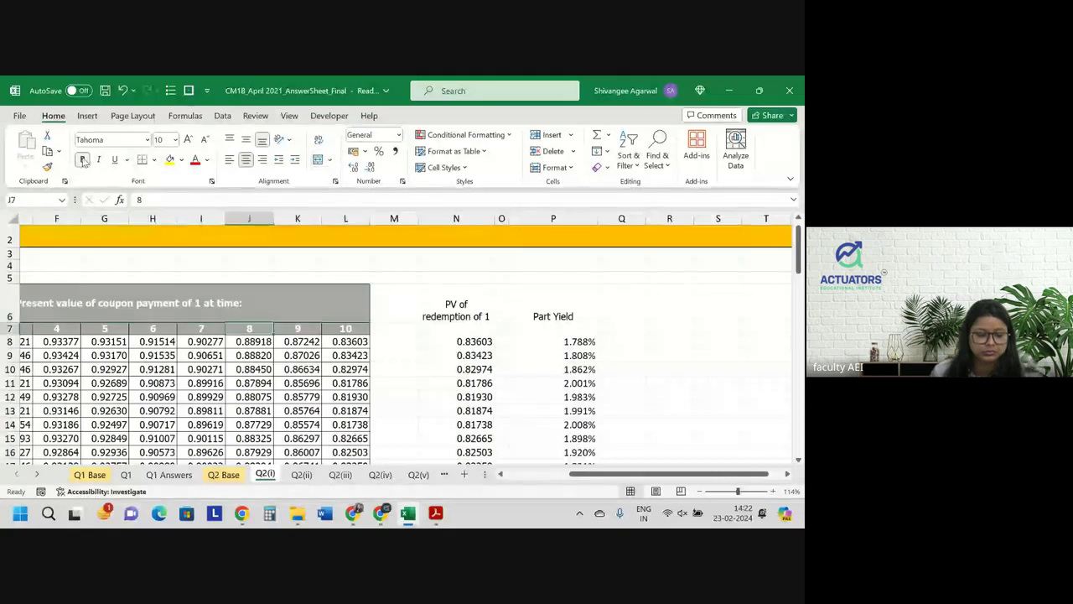
left_click(456, 310)
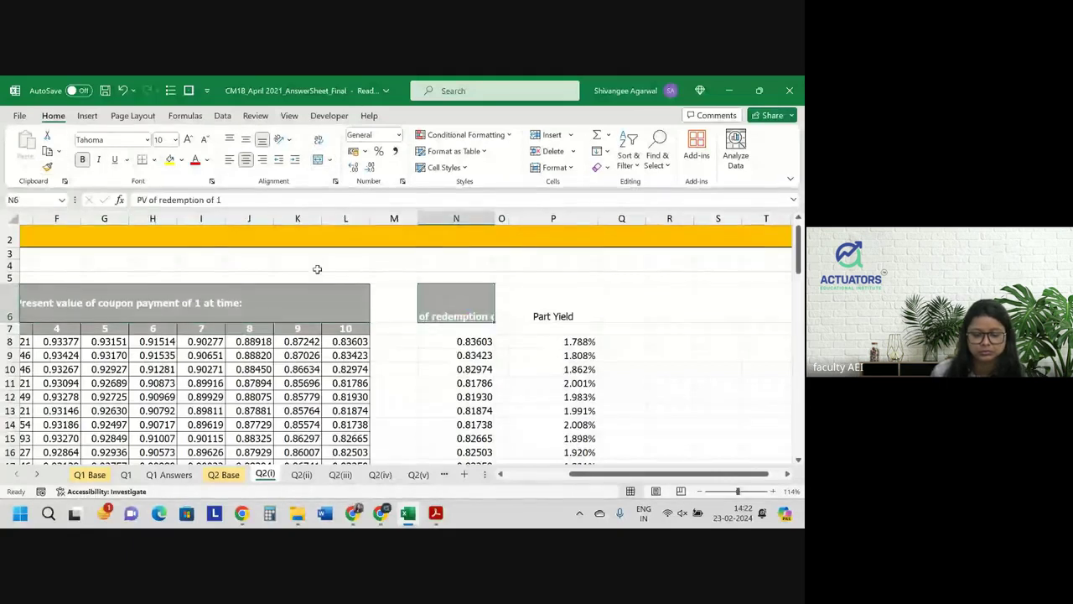
left_click(245, 141)
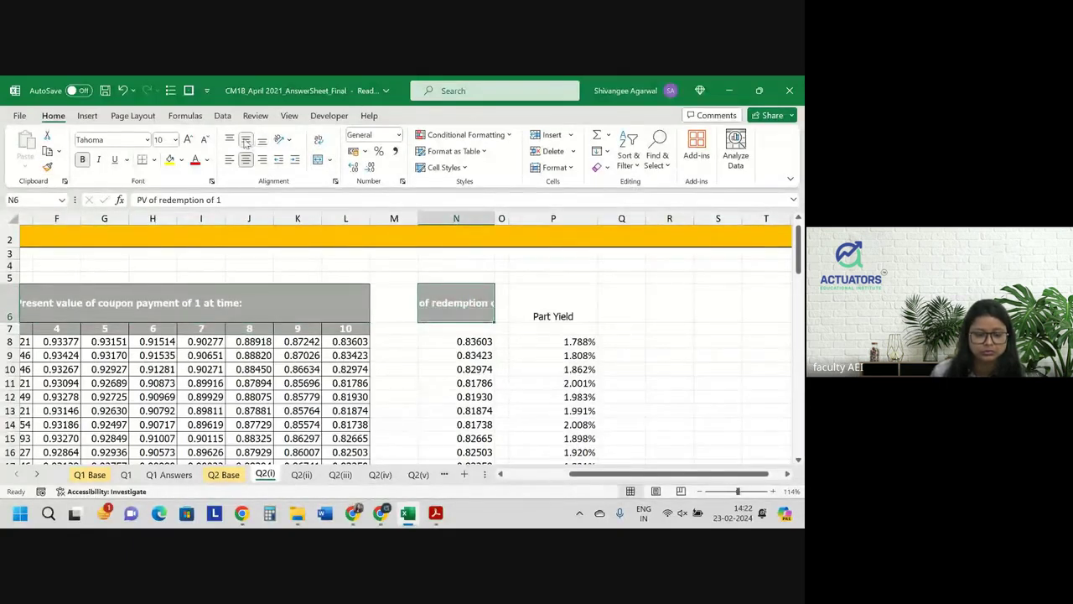
left_click(320, 141)
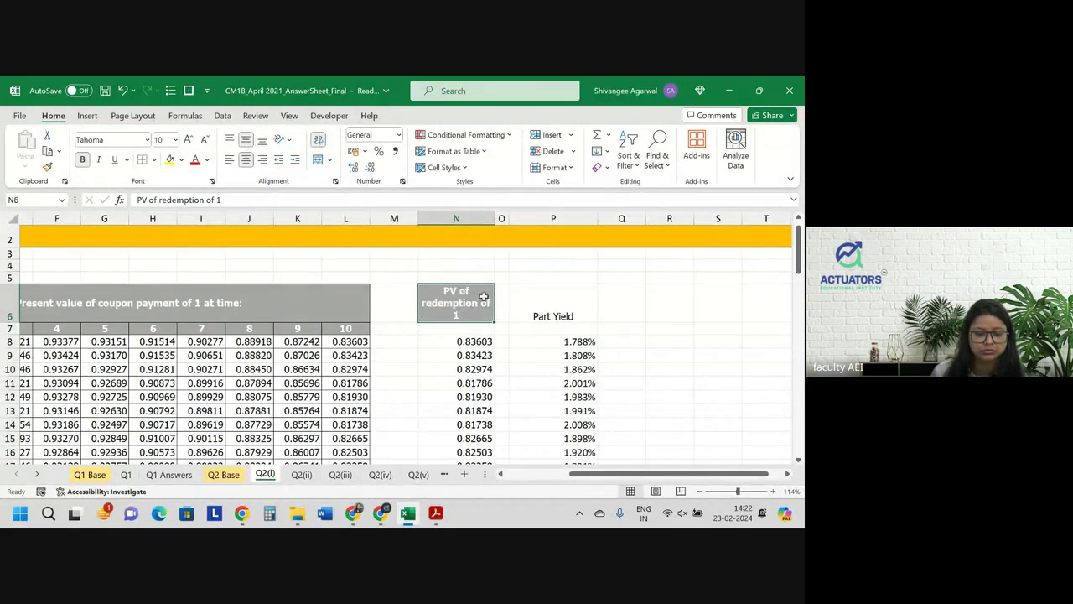
Paint the same heading format from N6 onto the Part Yield heading in P6.
left_click(52, 168)
left_click(570, 312)
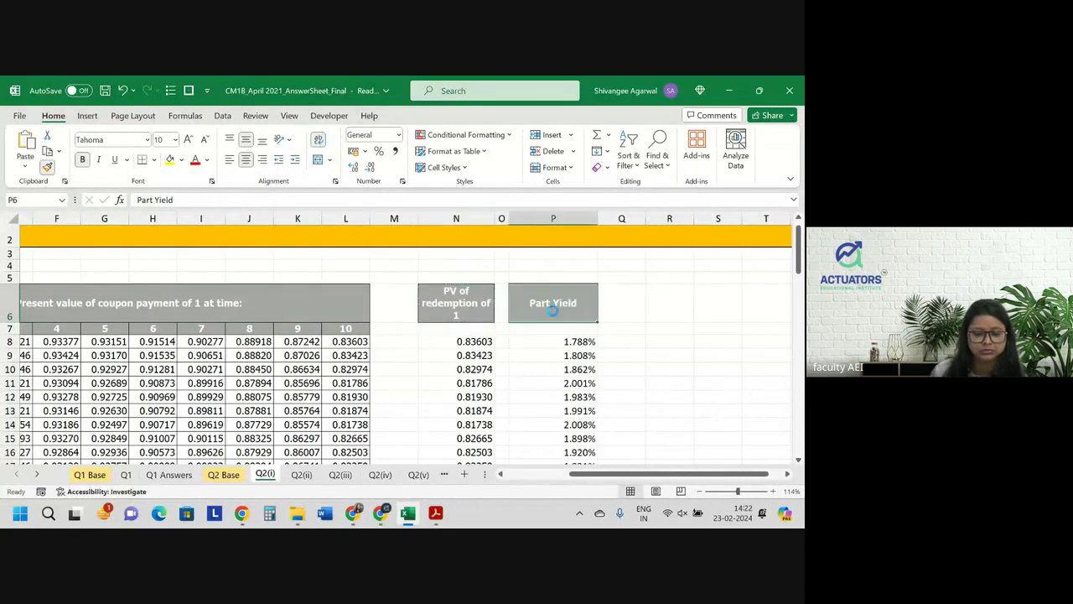
left_click(650, 315)
scroll(650, 316, "down", 1)
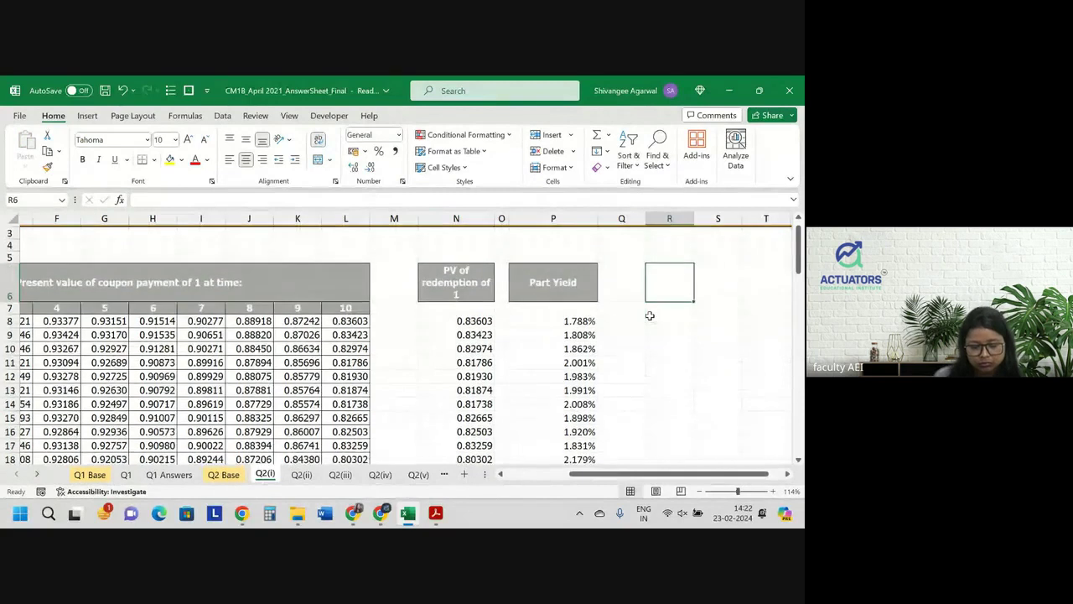
scroll(649, 315, "down", 1)
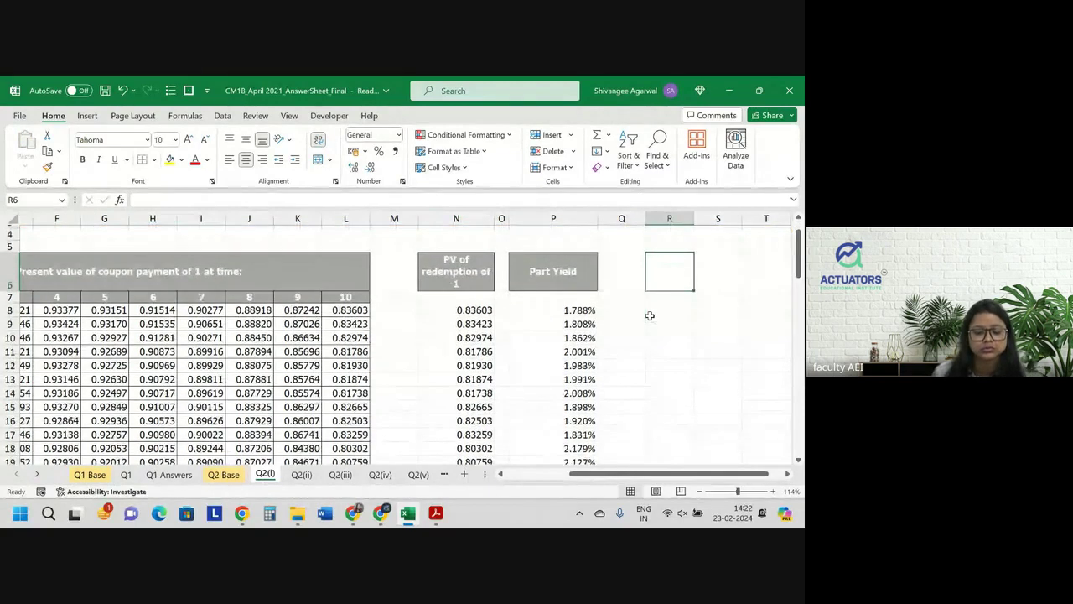
scroll(649, 315, "down", 1)
scroll(650, 316, "down", 1)
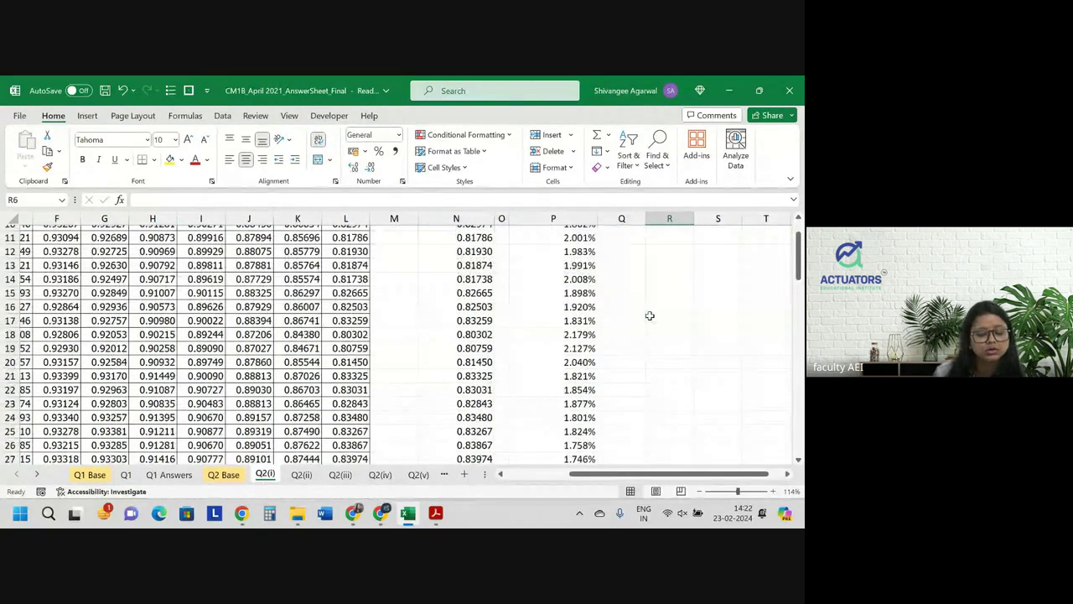
scroll(562, 312, "up", 2)
left_click(476, 322)
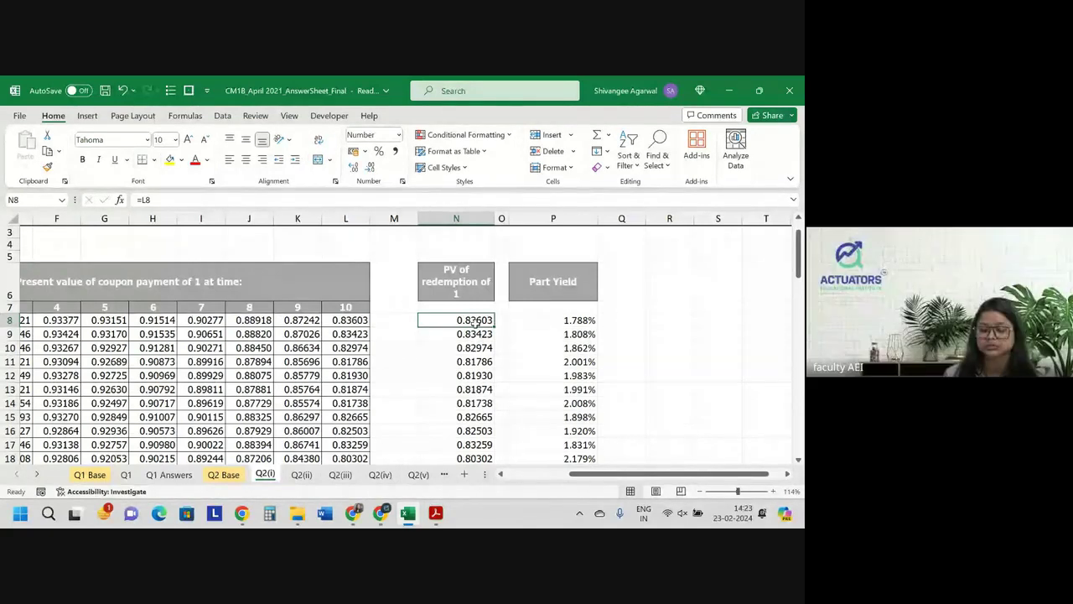
Display bank A's Part Yield formula =(1-N8)/SUM(C8:L8) in P8 with its colour-coded references.
double_click(573, 321)
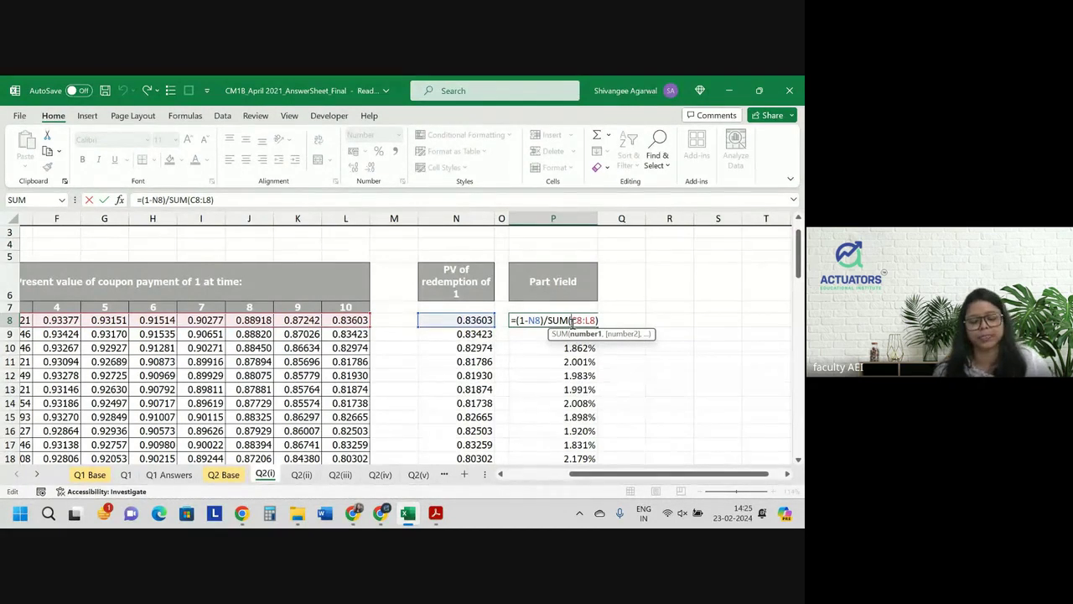
Undo the accidental change to bank A's Part Yield formula and switch to the Q2(ii) sheet.
key("alt+Tab")
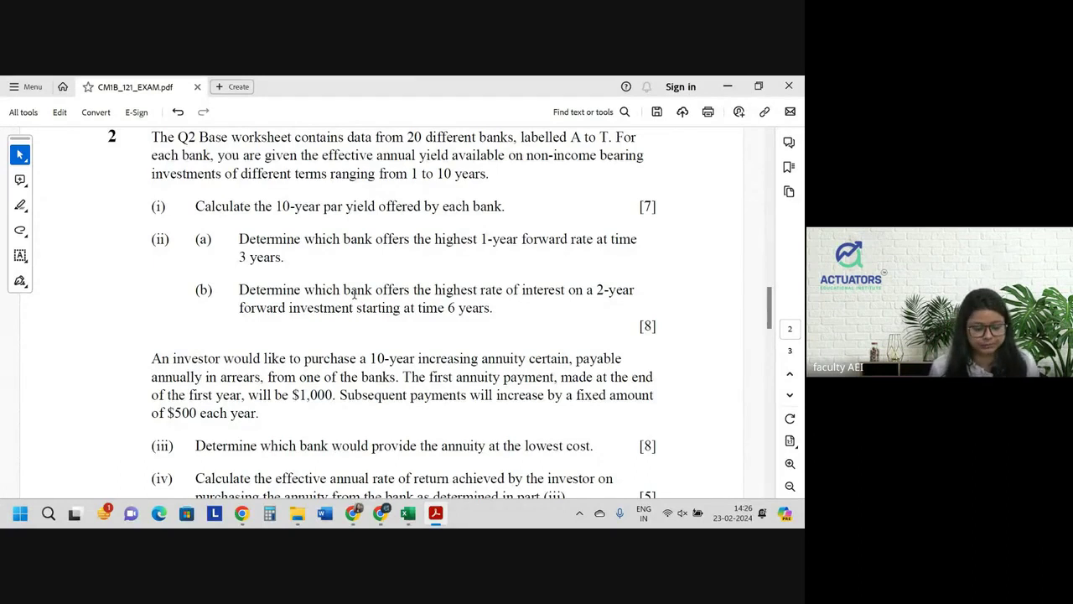
key("alt+Tab")
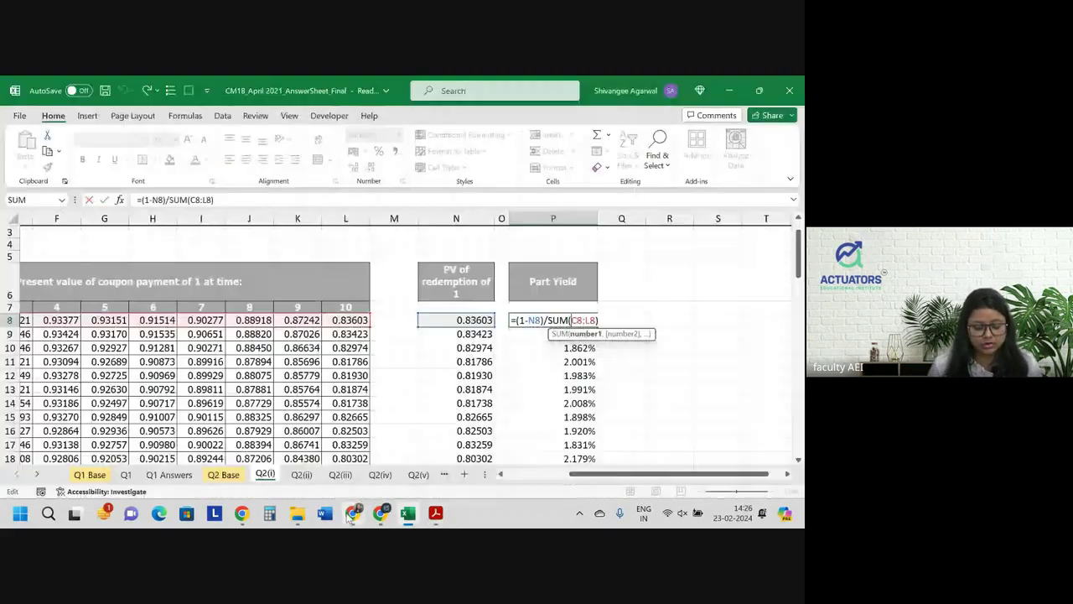
left_click(300, 474)
scroll(175, 378, "down", 2)
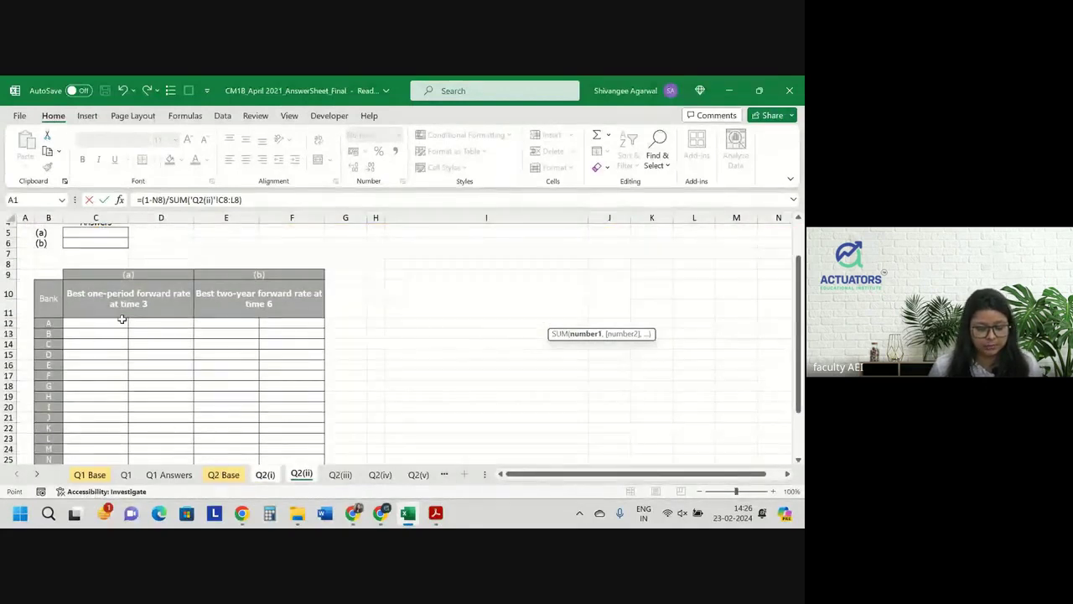
key("Return")
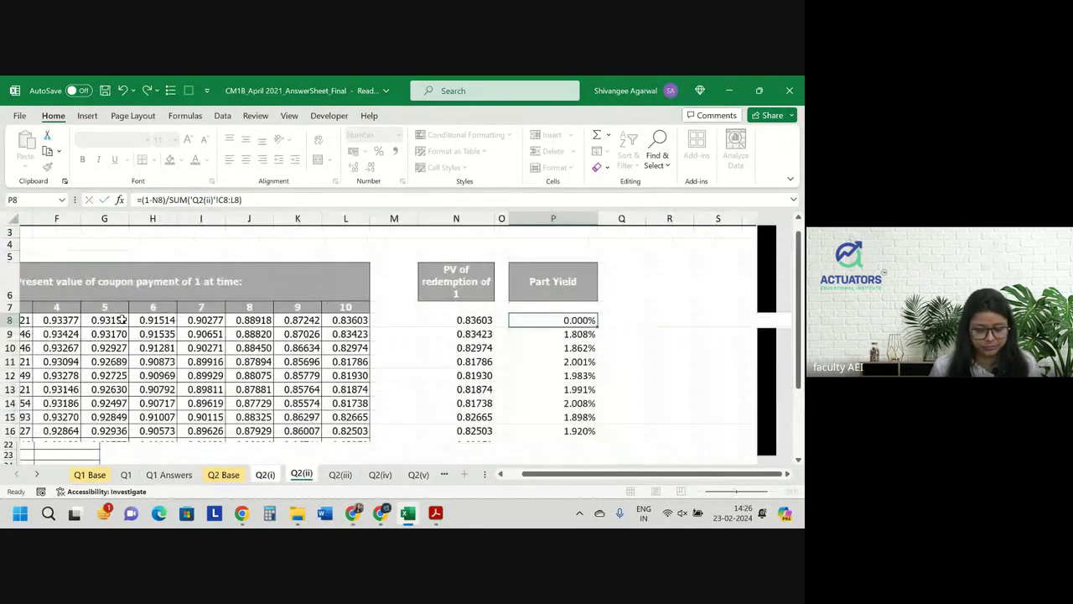
key("ctrl+z")
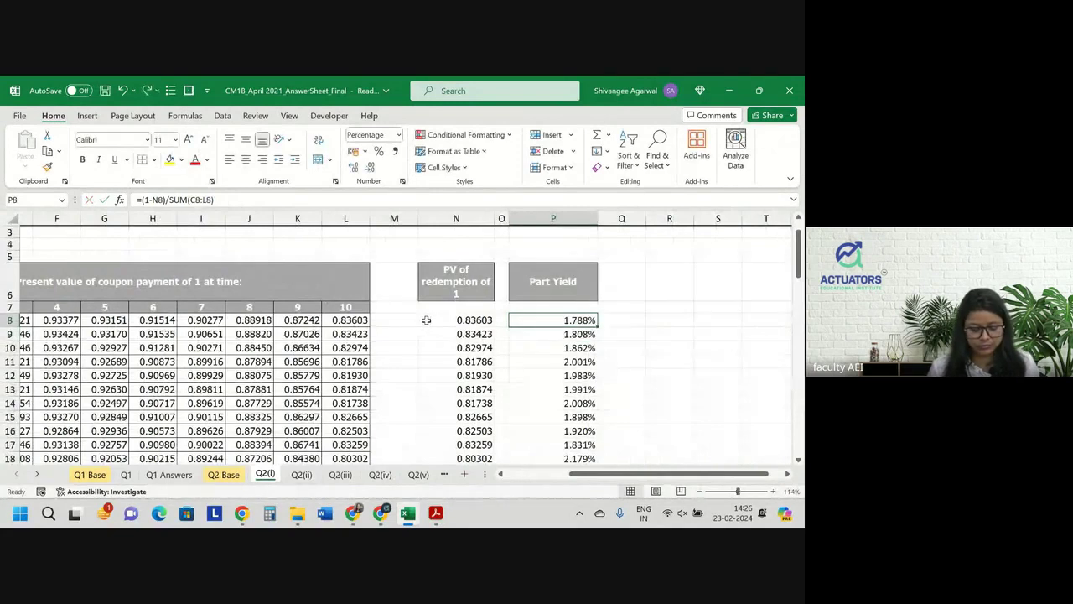
left_click(301, 475)
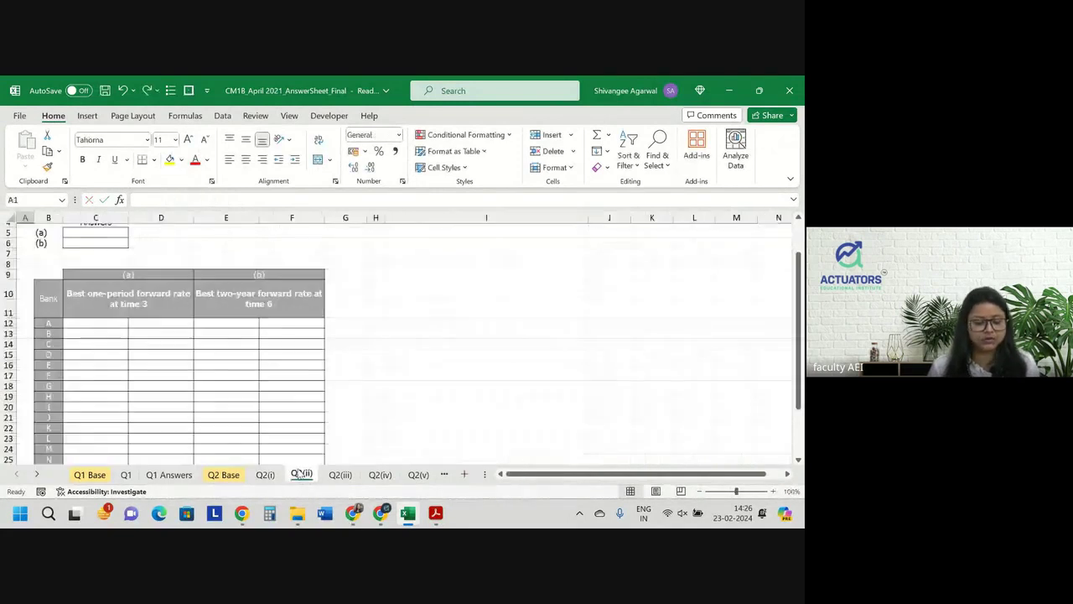
Enter bank A's time-3 forward rate in C12 as =(1+'Q2 Base'!F8)^4/(1+'Q2 Base'!E8)^3-1.
left_click(107, 324)
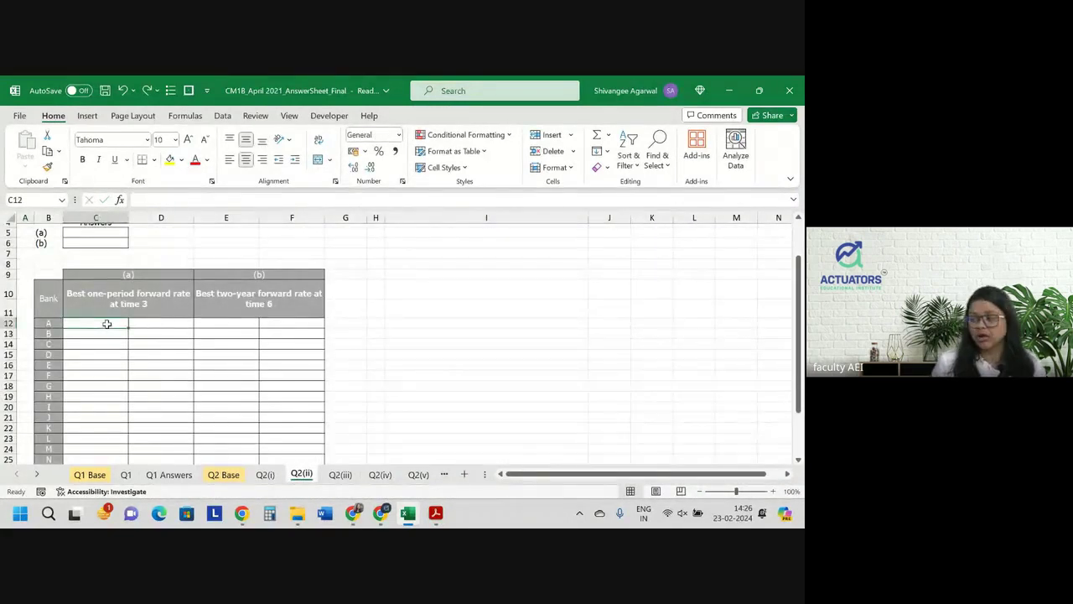
type("=")
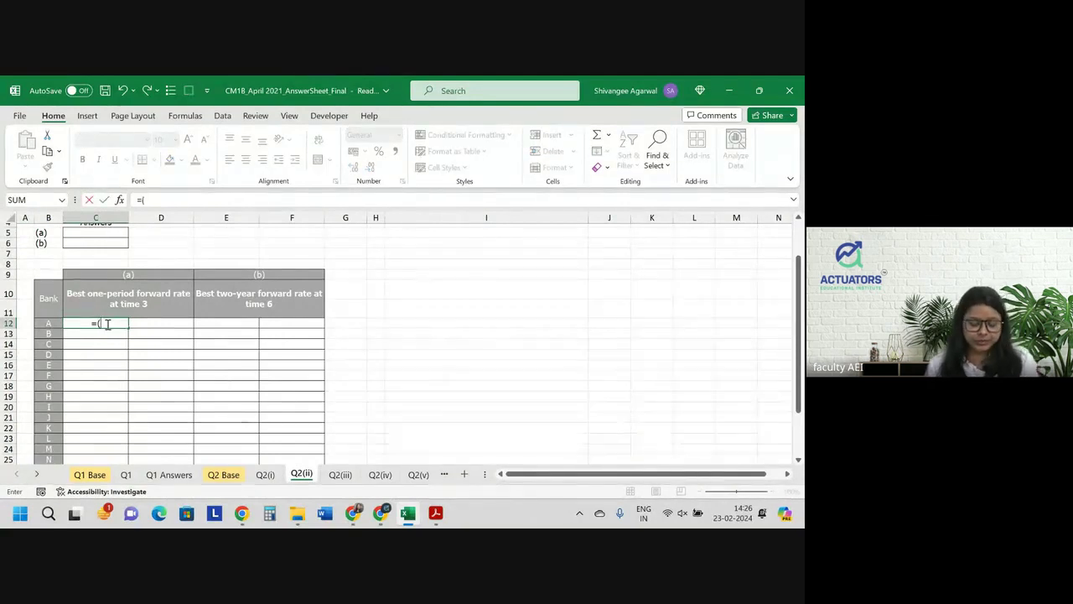
type("(1+")
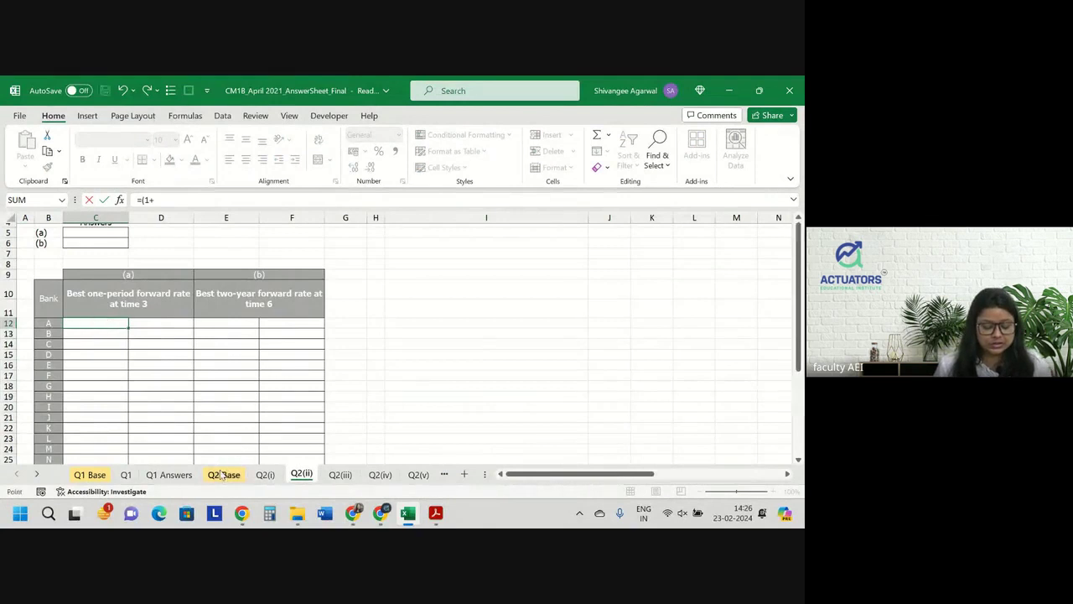
left_click(222, 474)
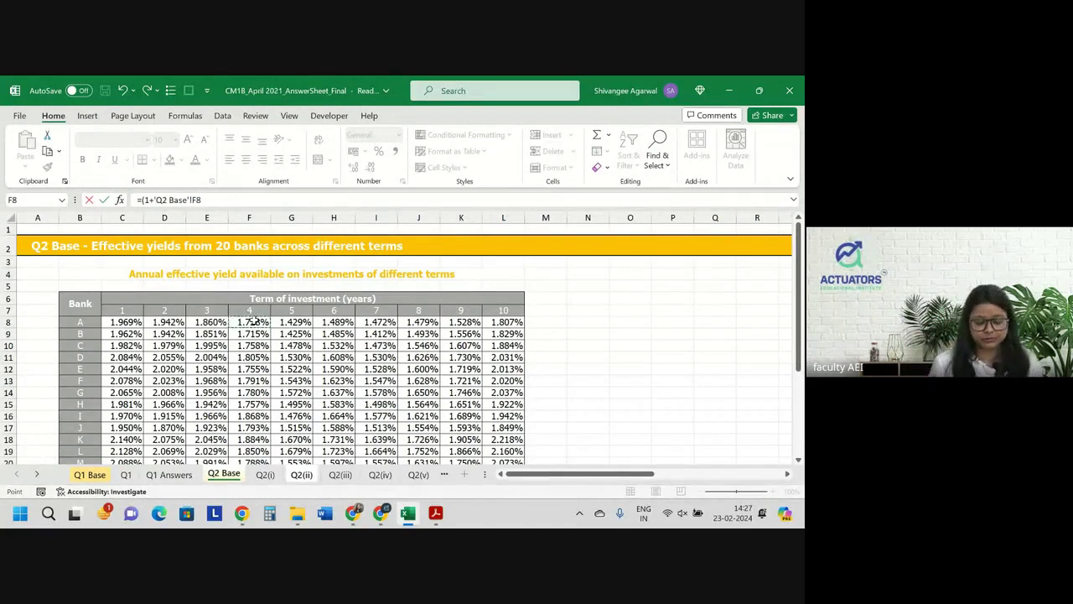
type(")^4/(1+")
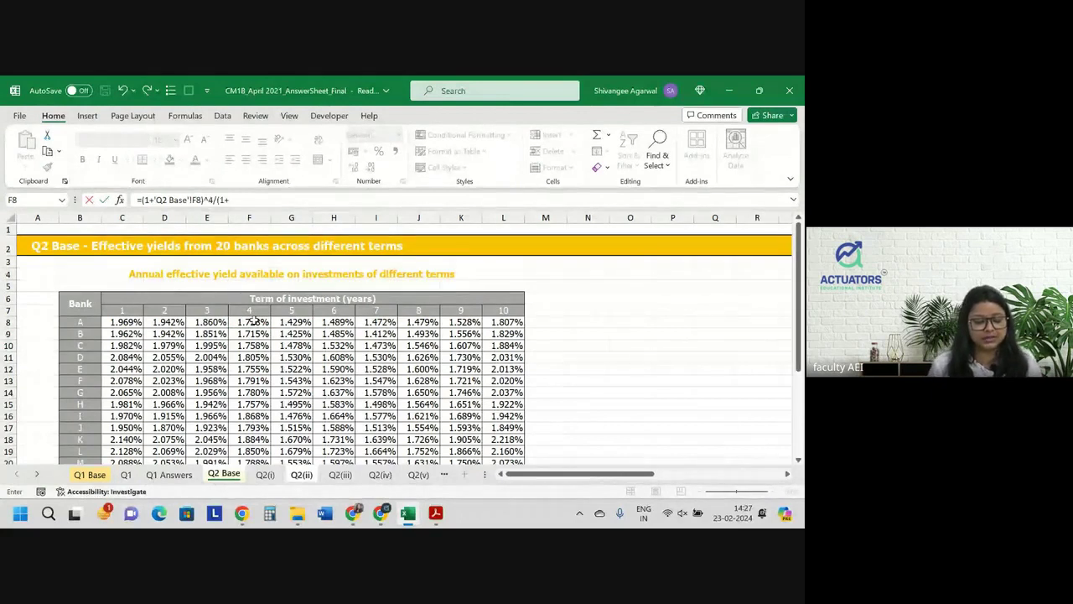
left_click(216, 320)
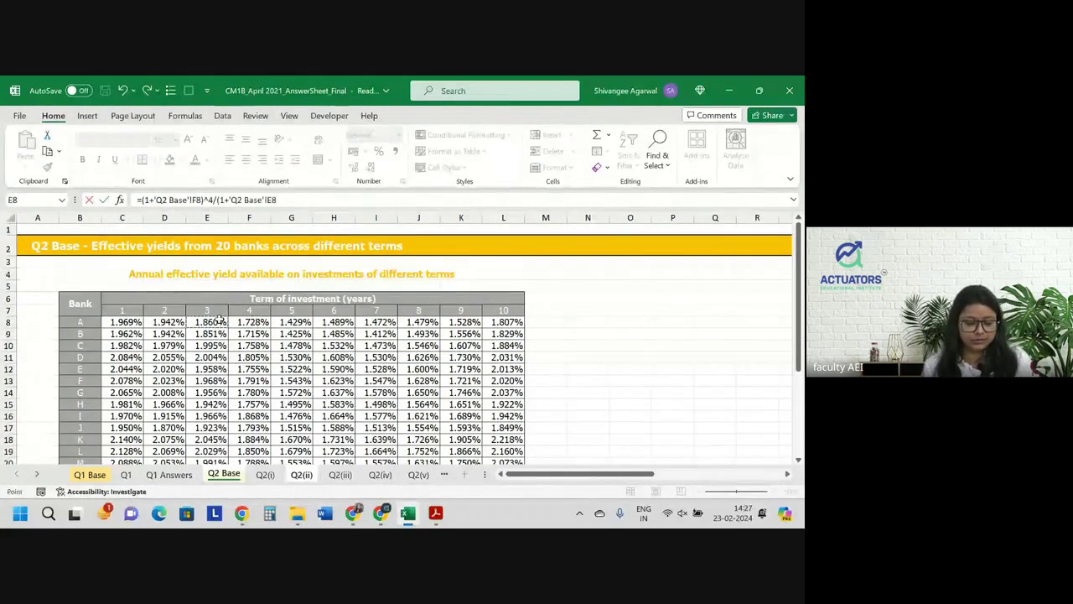
type(")^3")
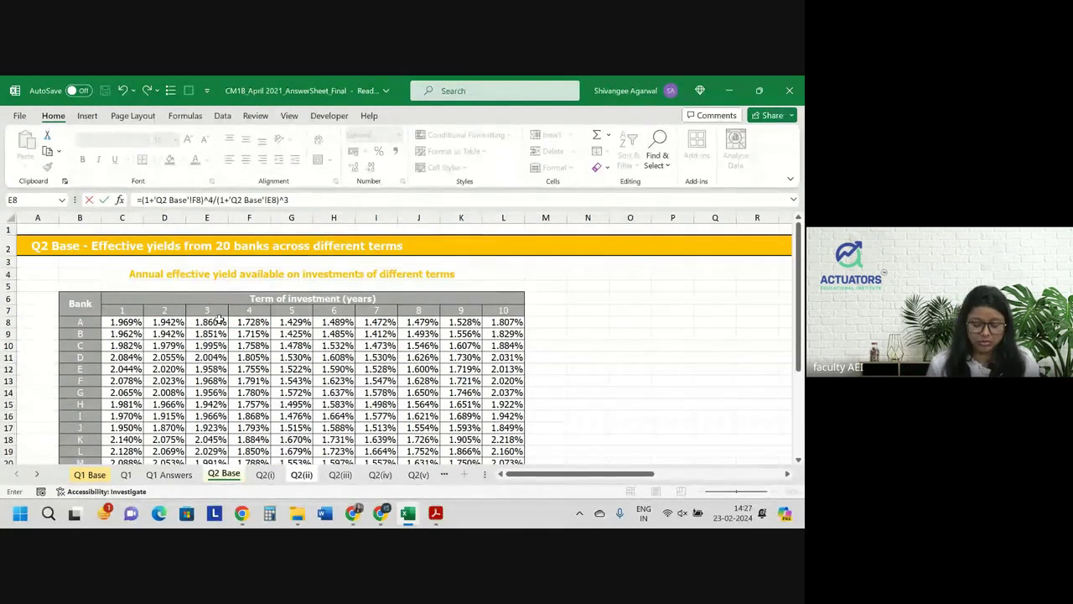
key("Return")
Format the rate as a percentage with four decimals and fill it down for every bank.
left_click(96, 323)
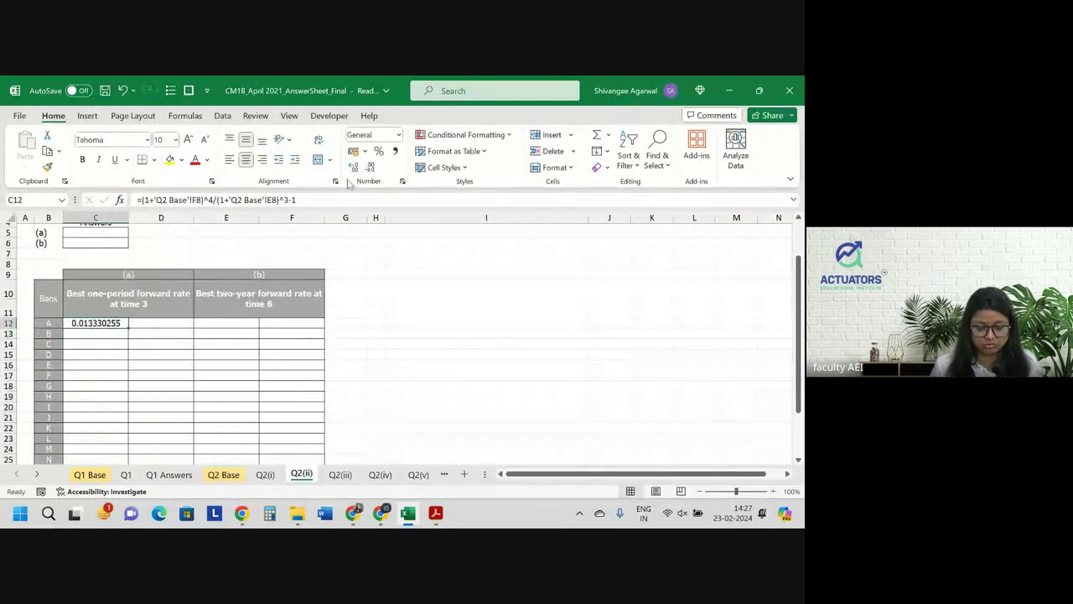
left_click(378, 151)
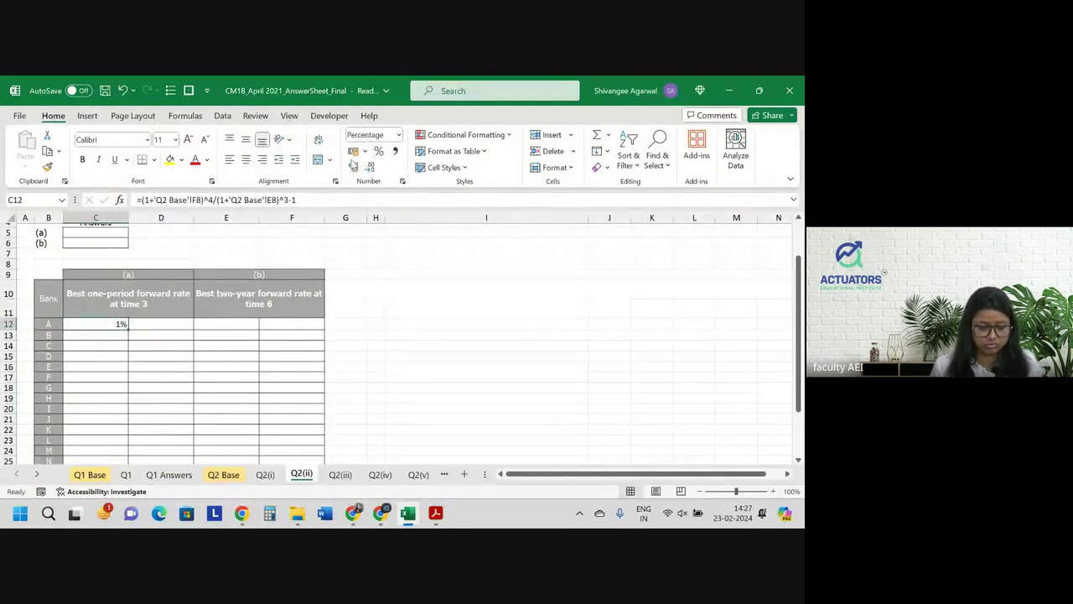
left_click(353, 167)
left_click(353, 167)
left_click(353, 167)
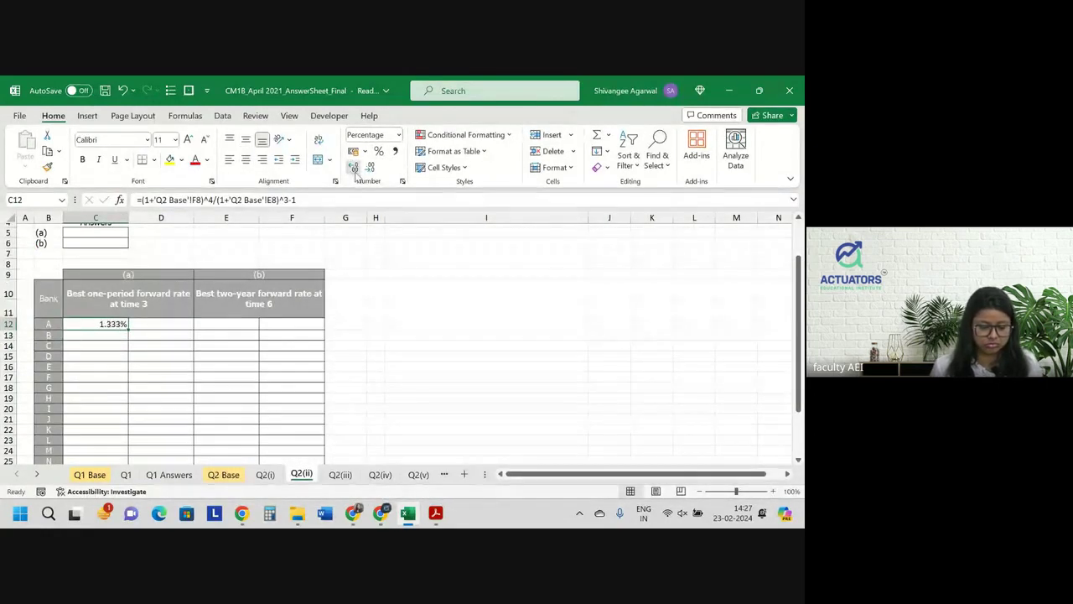
left_click(353, 167)
double_click(128, 330)
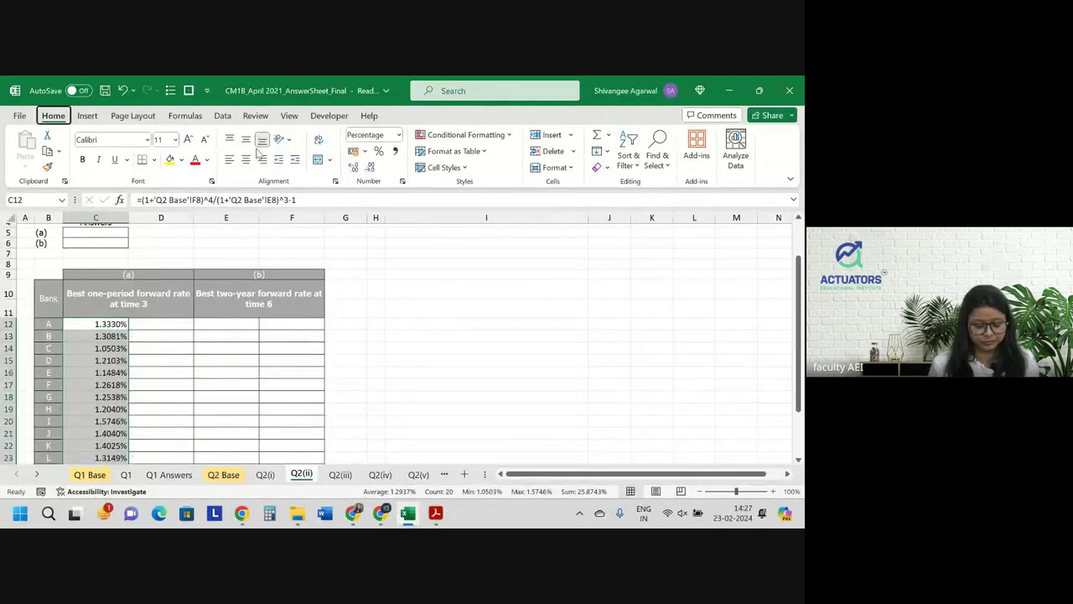
key("Right")
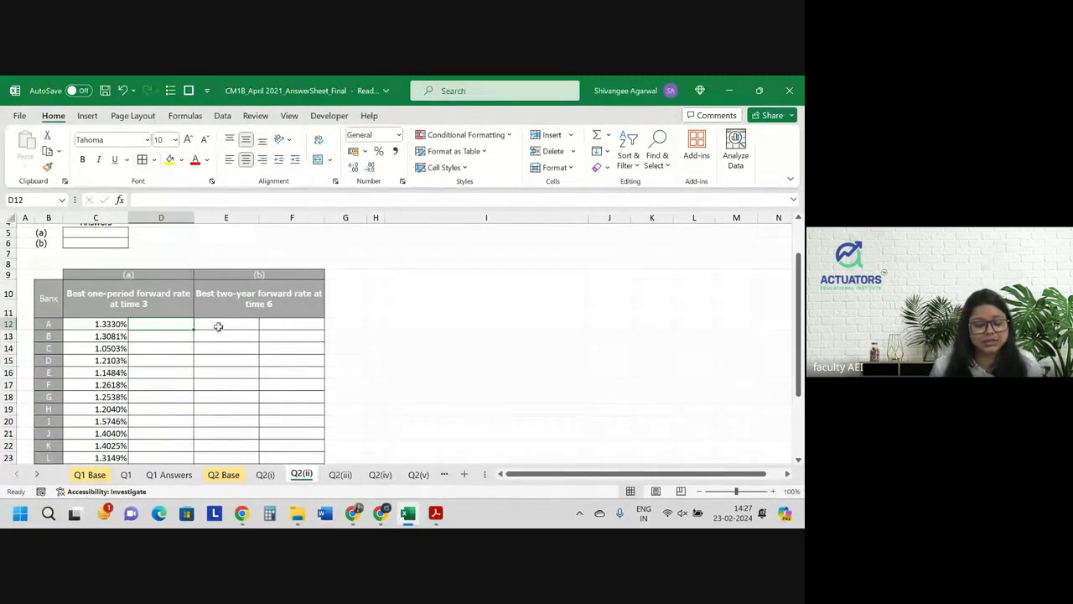
Enter =IF(C12=MAX($C$12:$C$31),B12,"") in D12 and fill it down for all banks.
type("=if(")
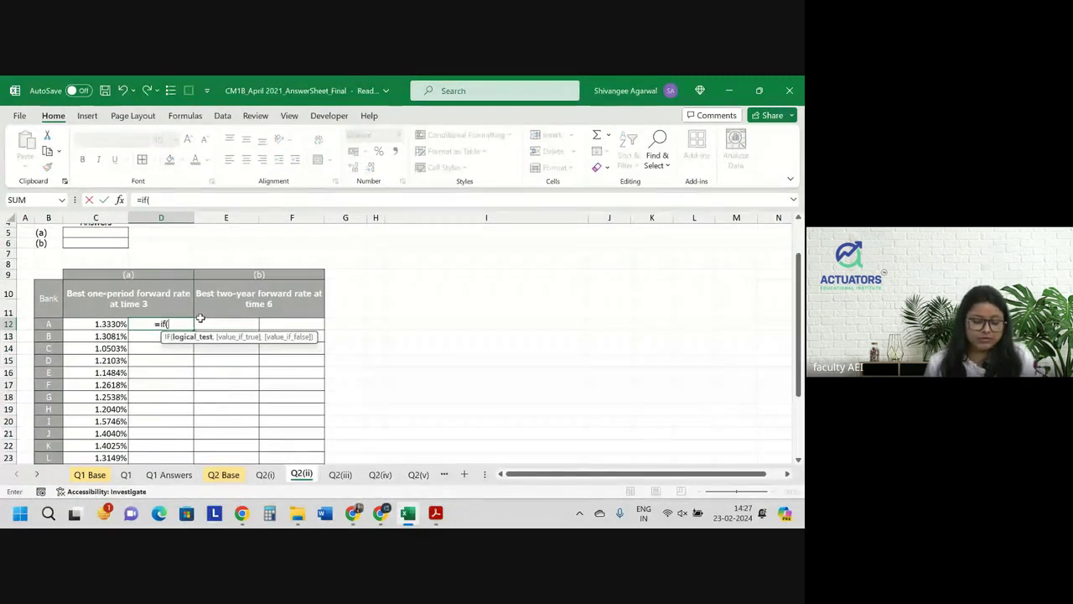
type("C12=max")
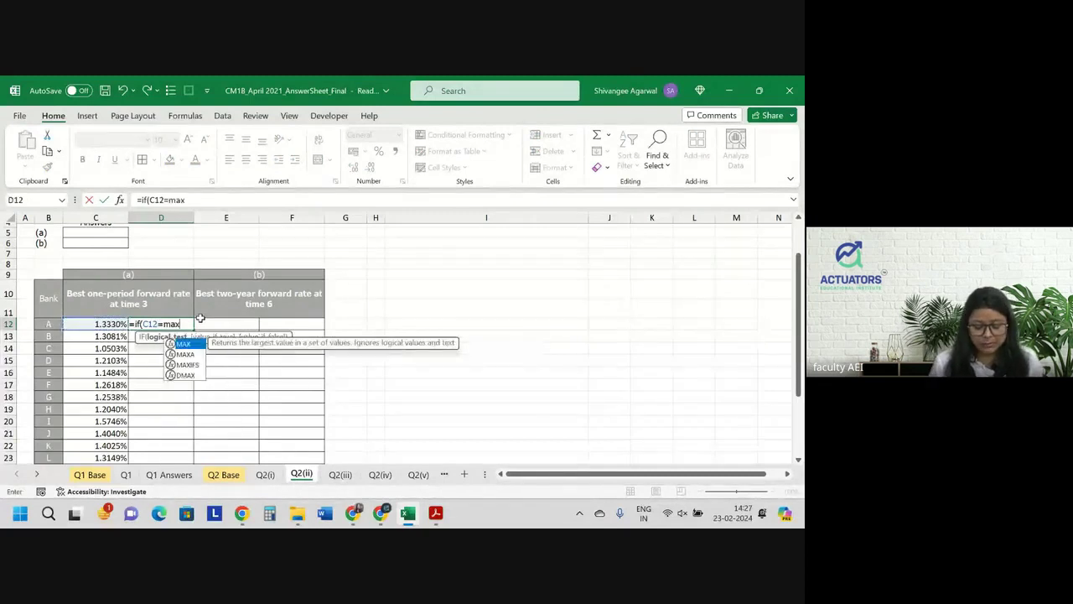
type("(")
key("Left")
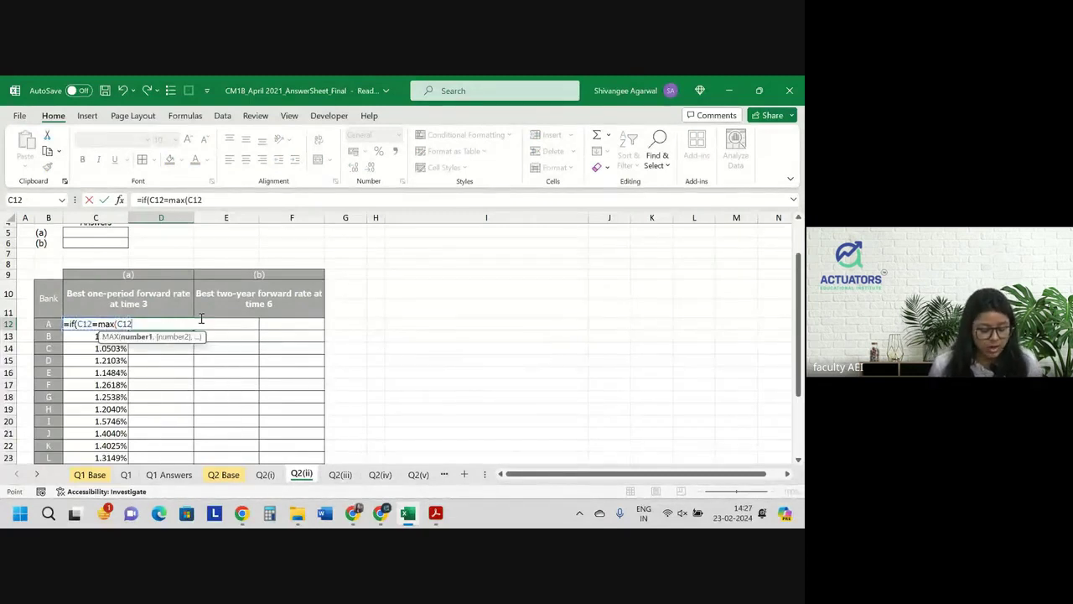
key("ctrl+shift+Down")
key("F4")
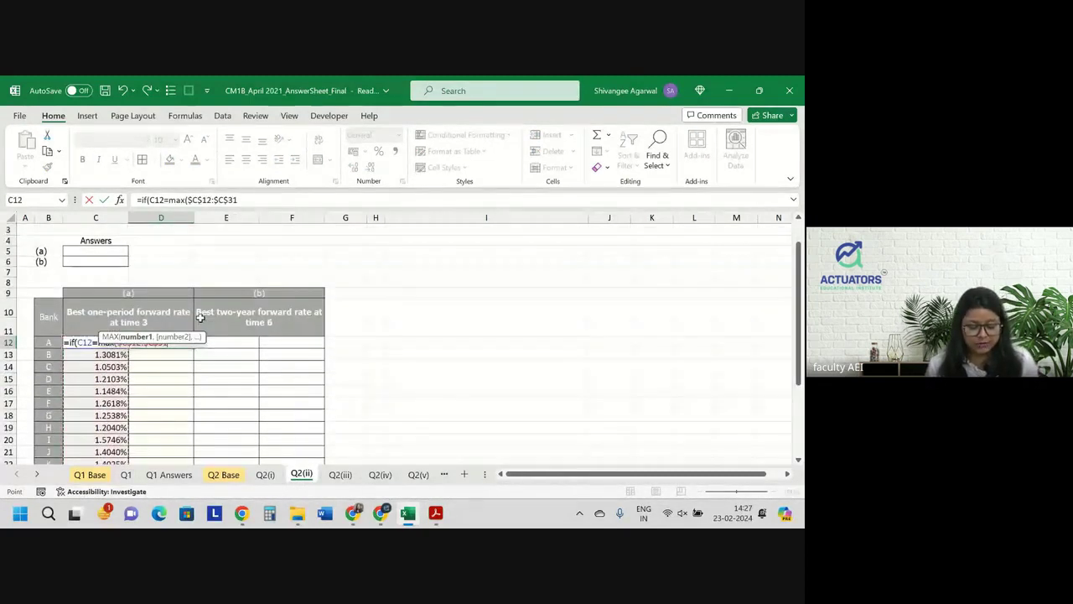
type(")")
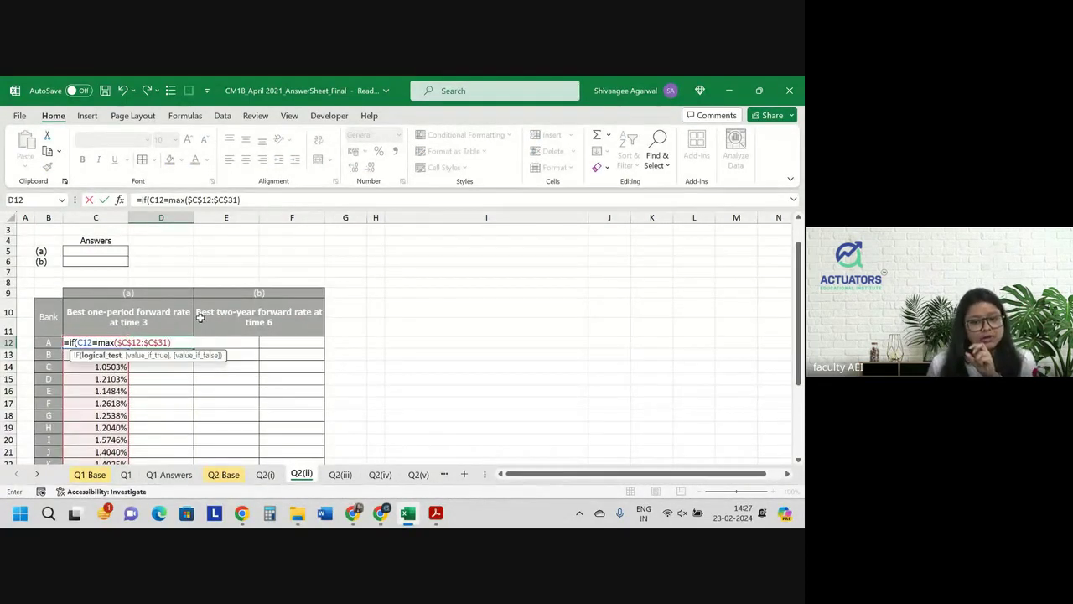
type(",")
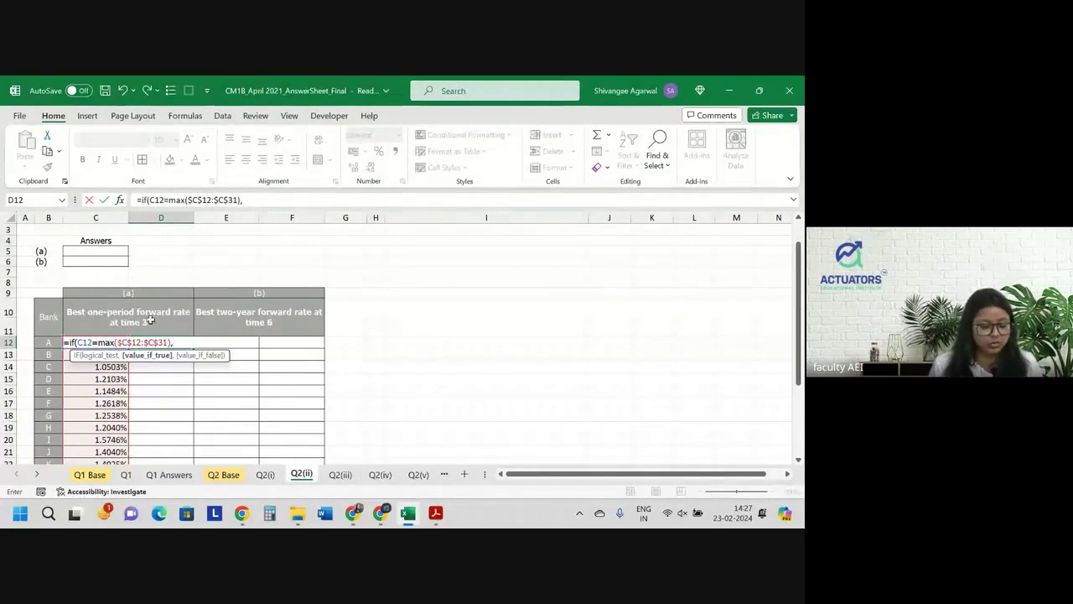
left_click(47, 345)
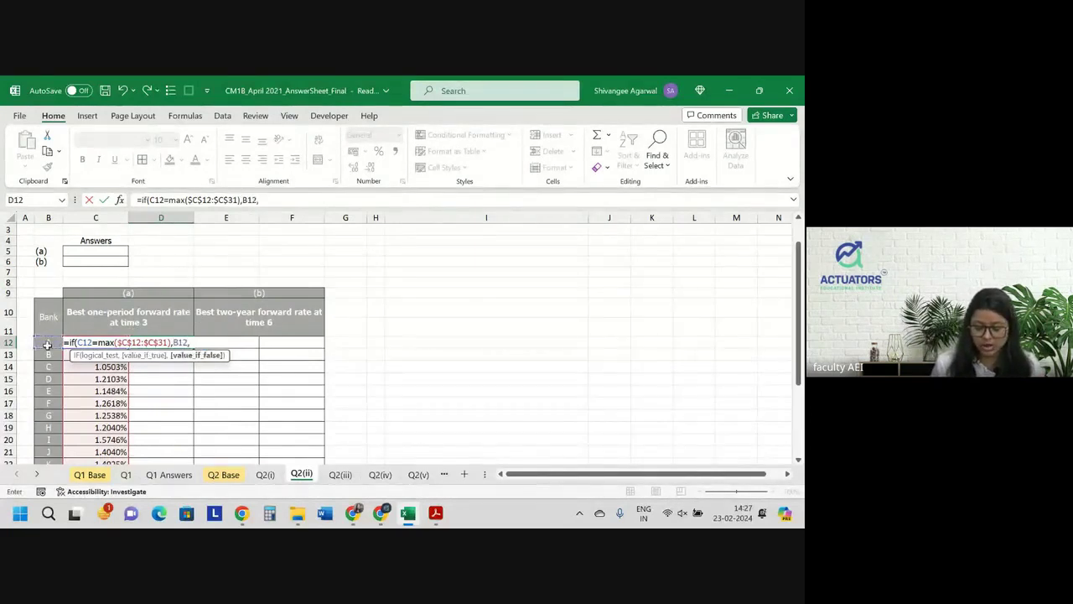
type(",\"\")")
key("Return")
left_click(162, 342)
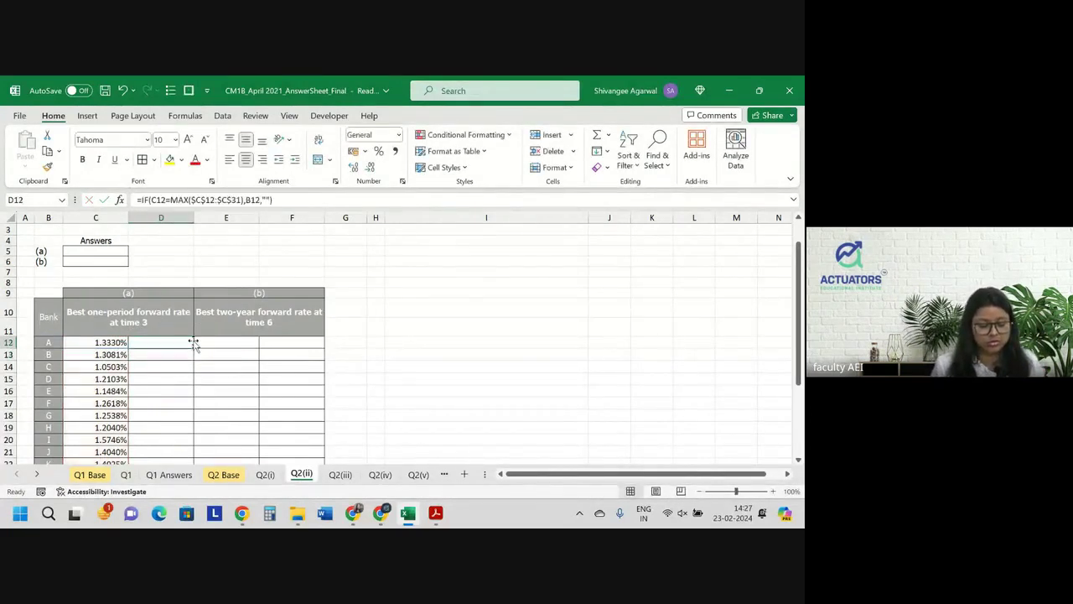
double_click(192, 348)
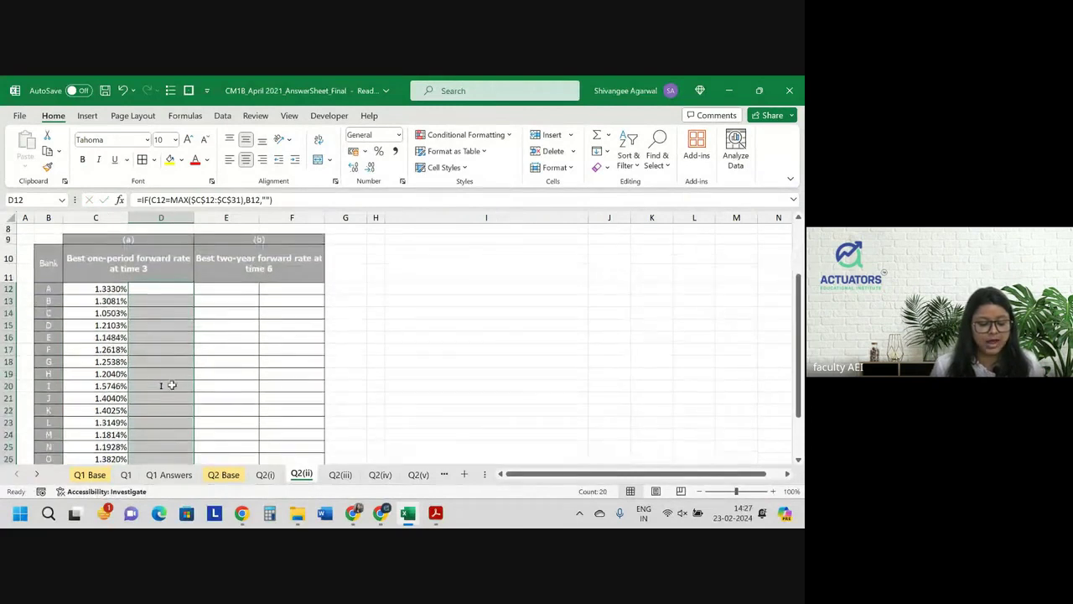
Shade bank I's flag cell in D20 light green.
mouse_move(164, 386)
left_mouse_down()
mouse_move(122, 384)
mouse_move(139, 384)
left_mouse_up()
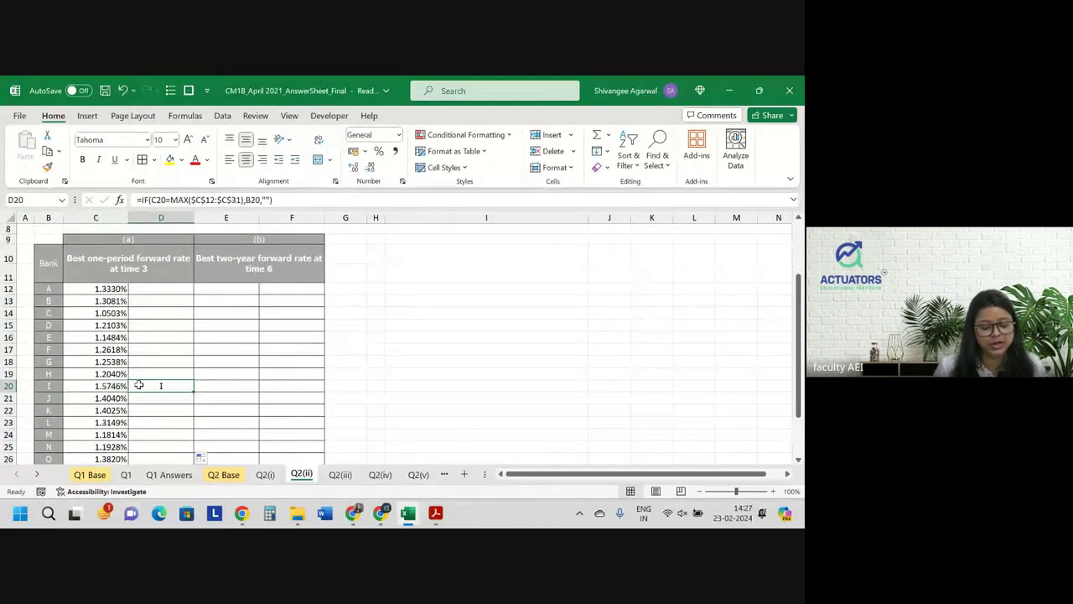
left_click(181, 159)
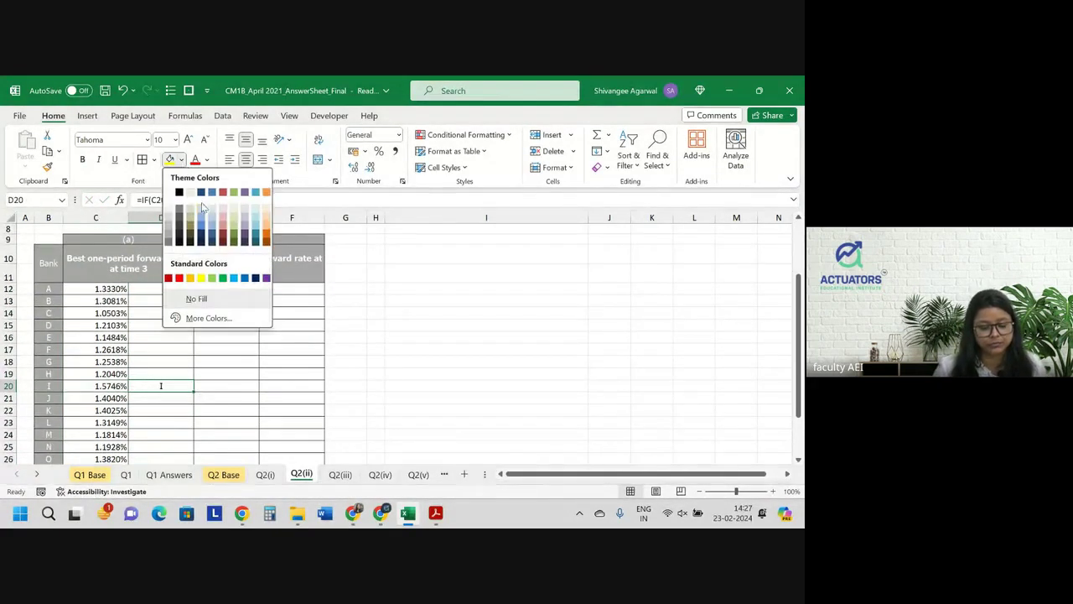
left_click(211, 278)
left_click(210, 333)
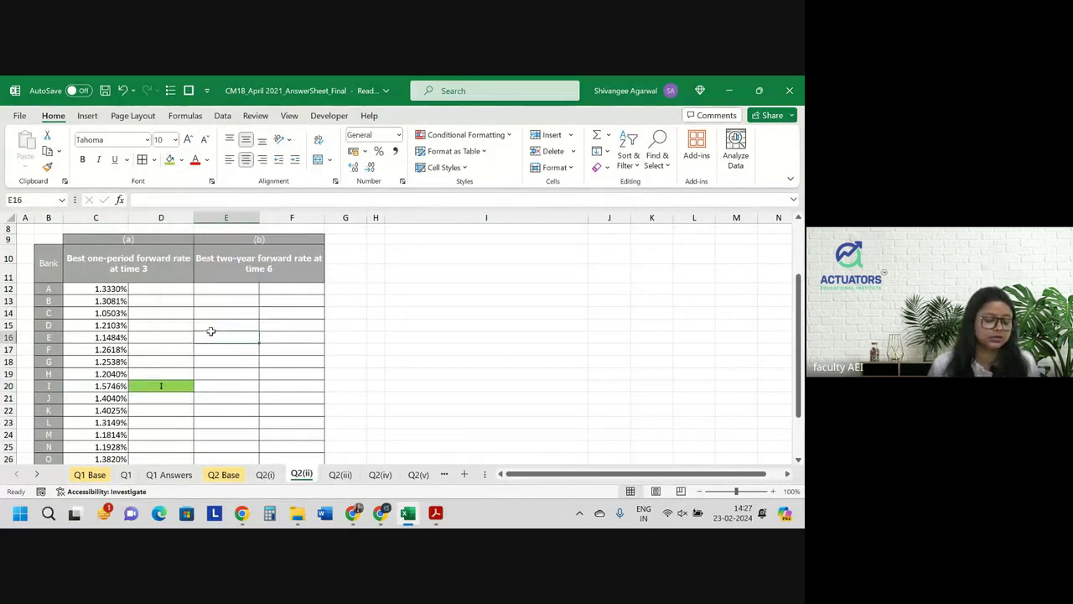
Enter bank A's two-year forward rate in E12 as =((1+'Q2 Base'!J8)^8/(1+'Q2 Base'!H8)^6)^0.5-1.
left_click(220, 289)
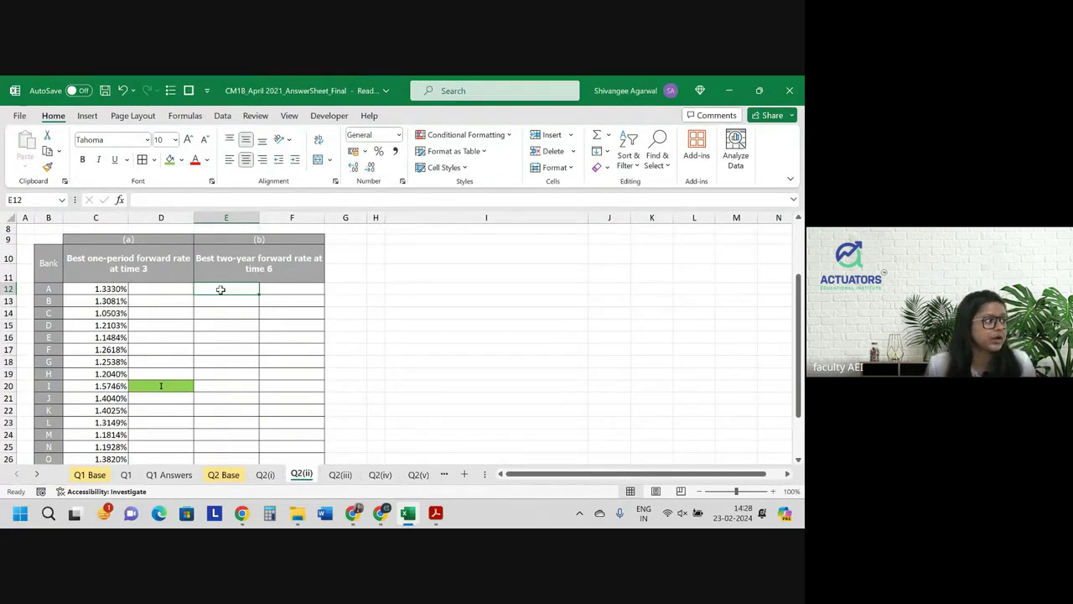
type("=")
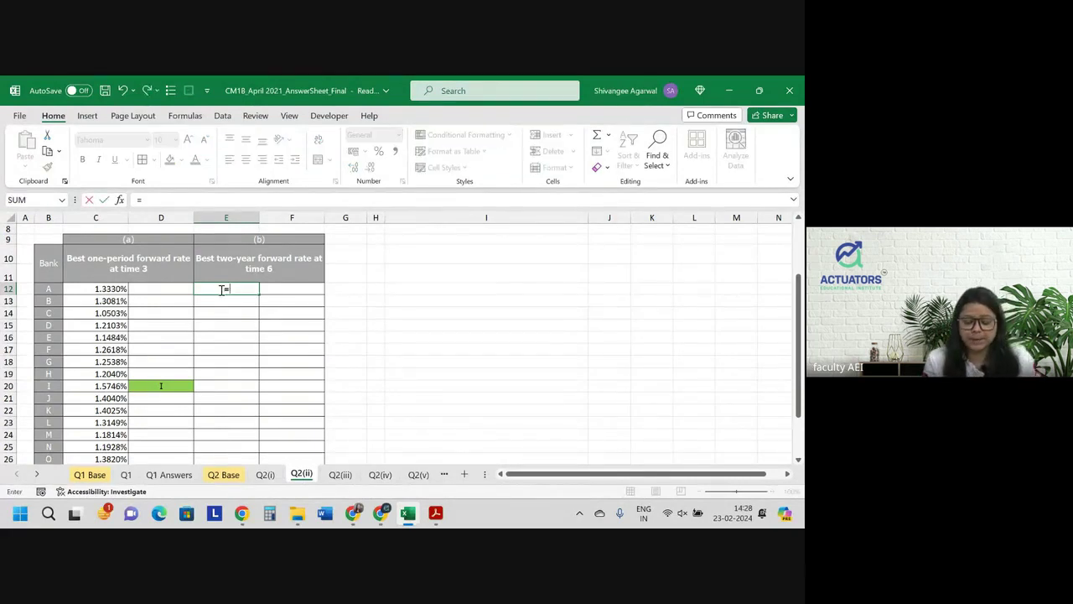
type("(1+")
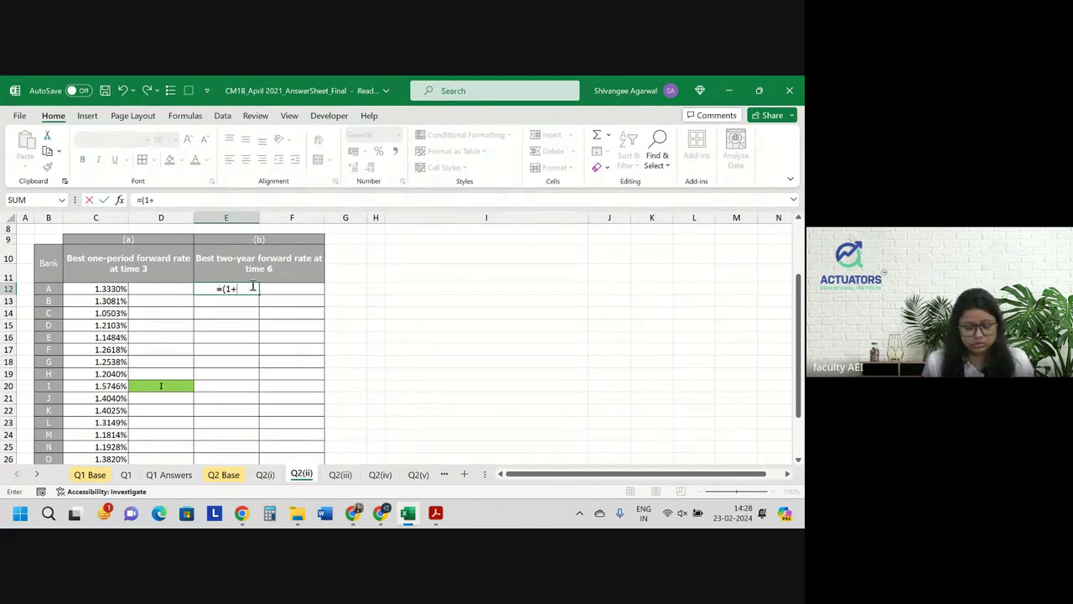
left_click(222, 475)
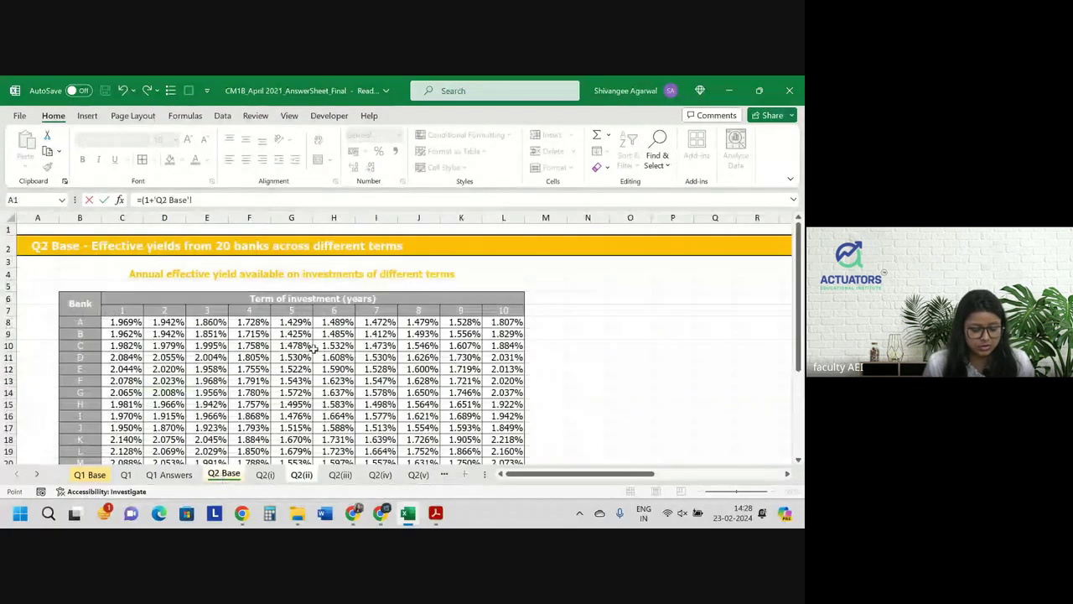
left_click(424, 324)
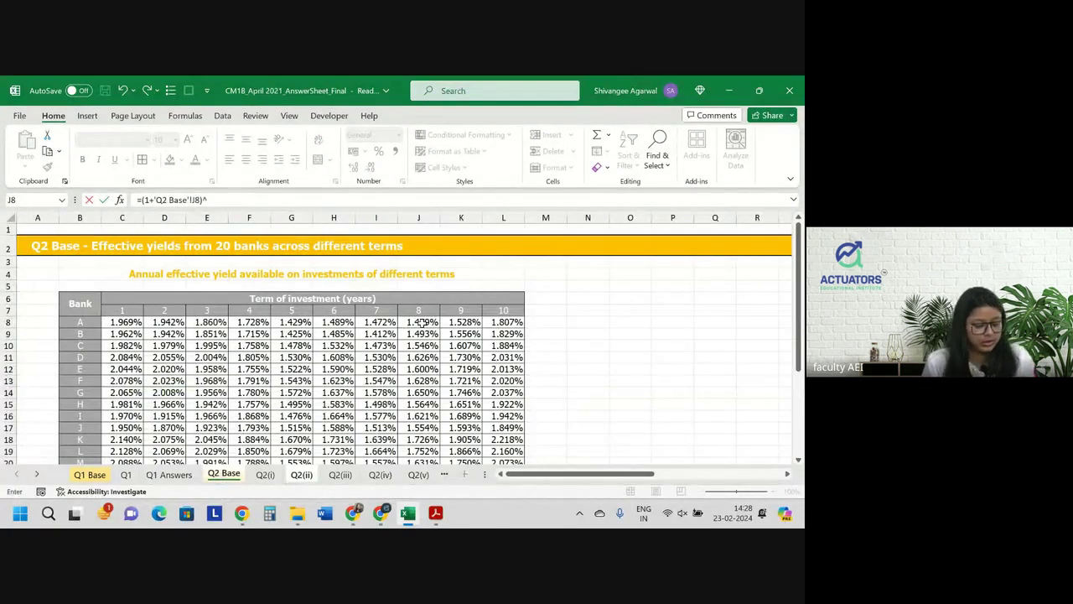
type("8/(")
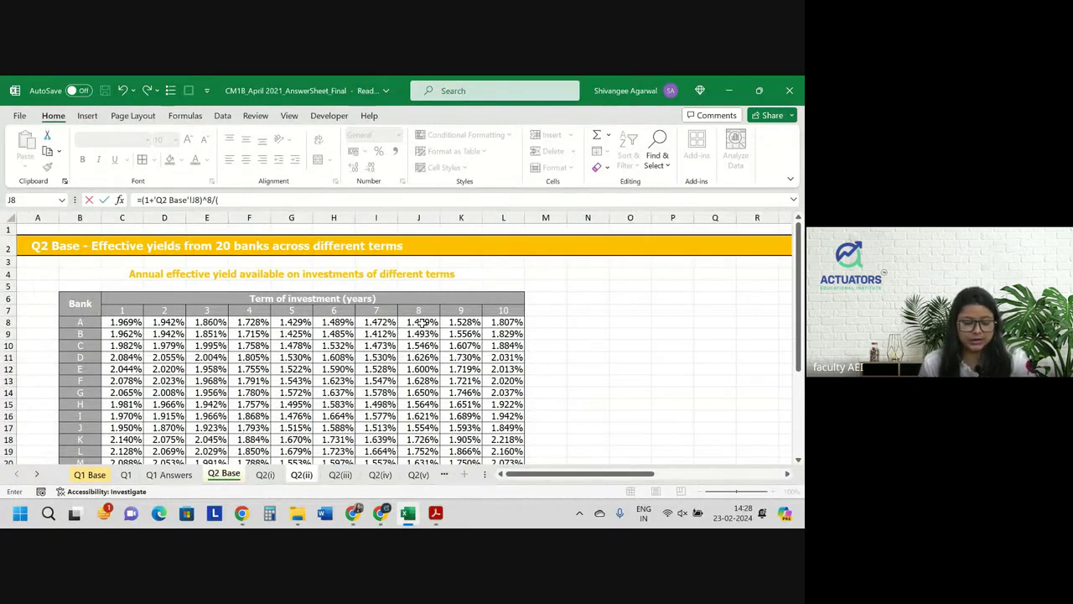
type("1+")
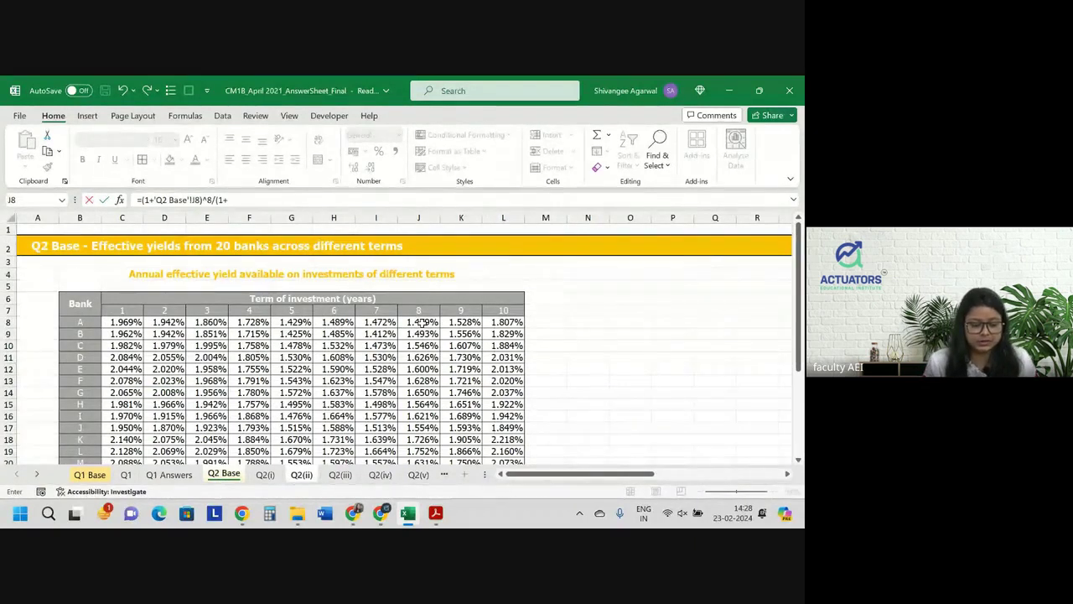
left_click(333, 323)
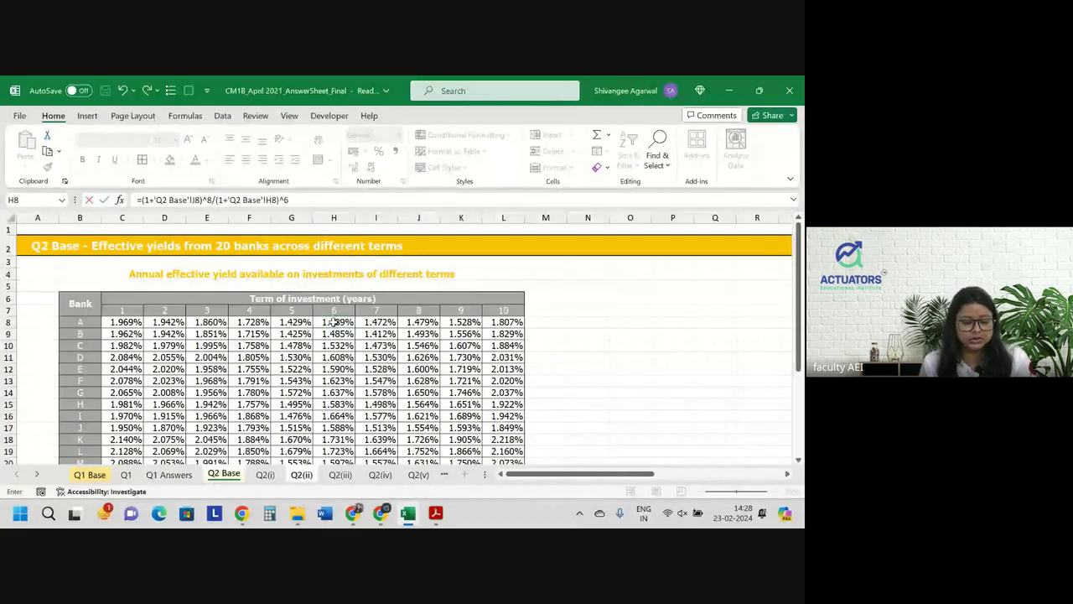
type(")")
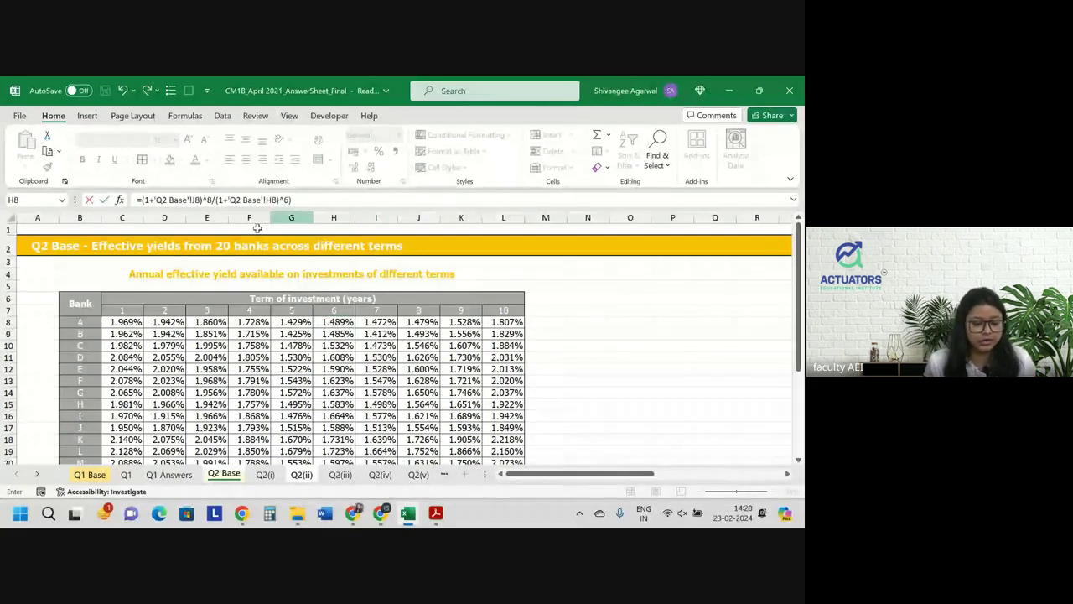
left_click(144, 200)
type("(")
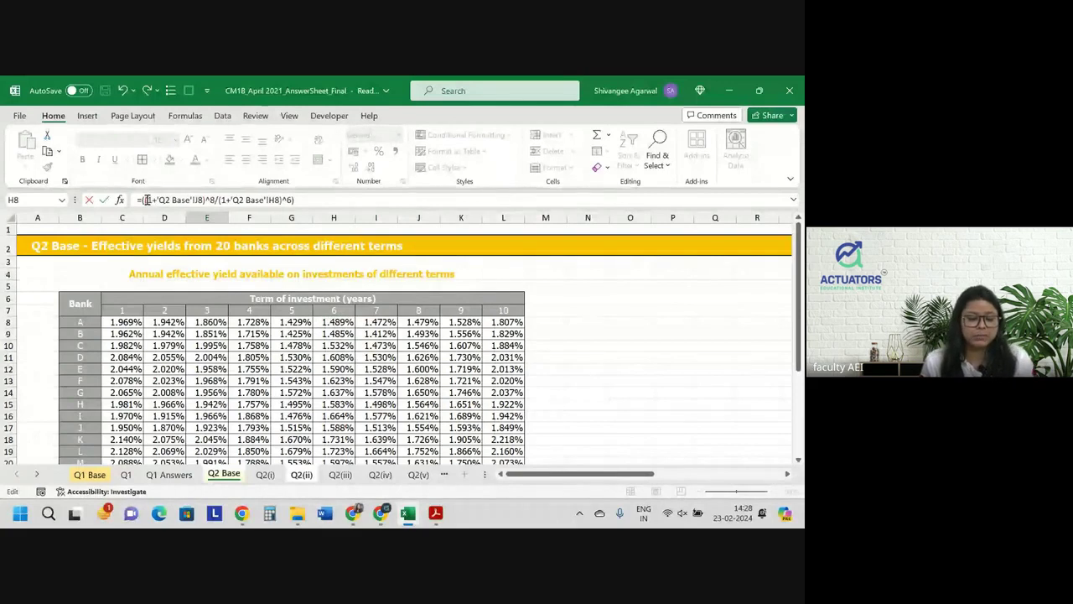
left_click(307, 200)
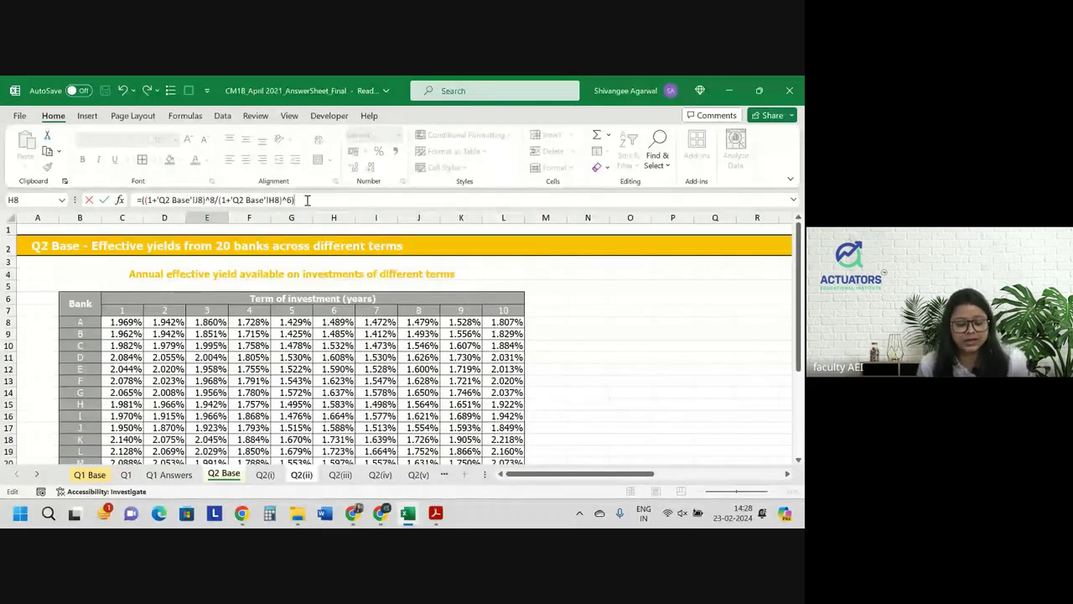
type("^0.5-1")
key("Return")
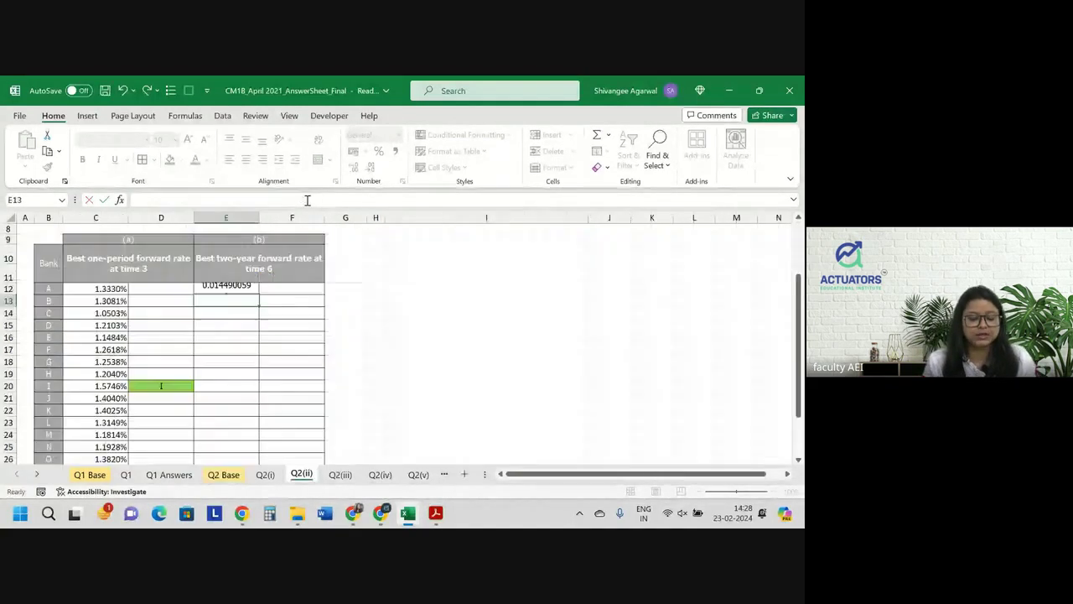
Format E12 as a percentage showing five decimals (1.44901%).
left_click(246, 288)
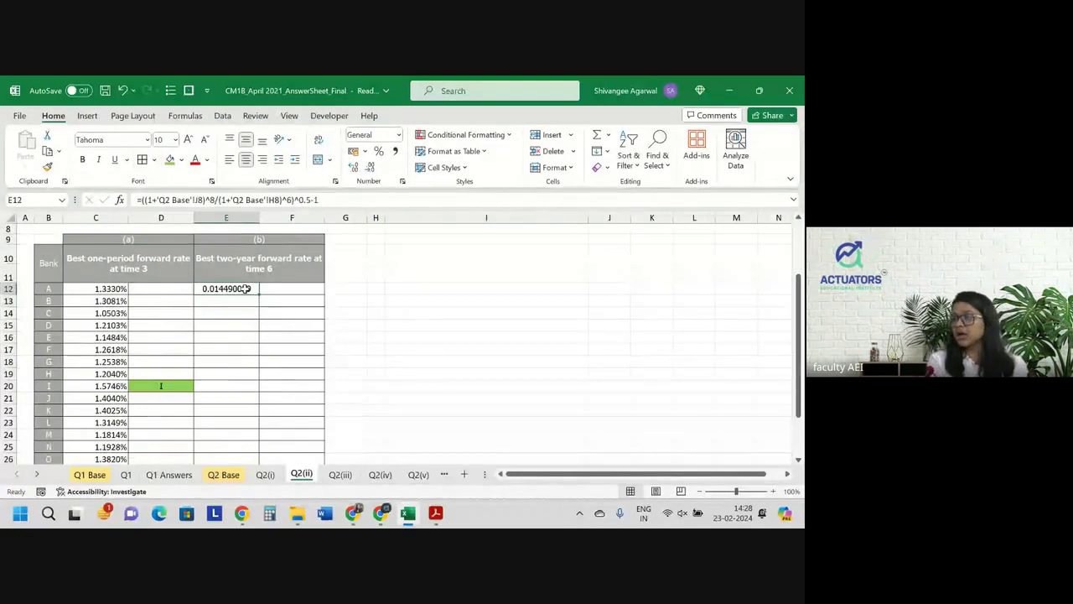
left_click(378, 151)
double_click(353, 166)
left_click(353, 168)
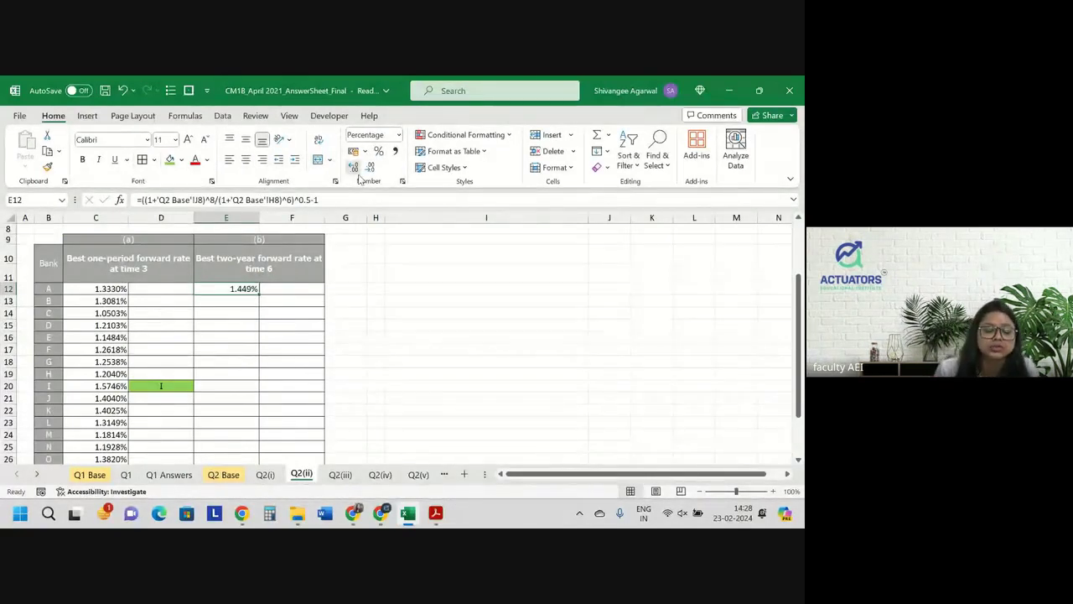
left_click(353, 167)
left_click(353, 167)
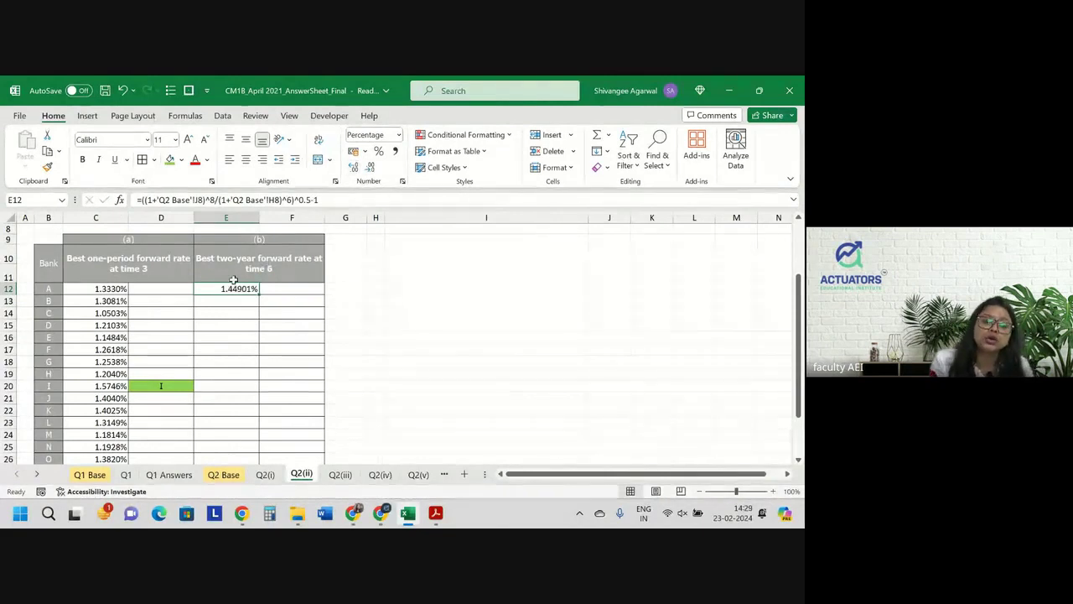
Fill the two-year rates down, then fill =IF(E12=MAX($E$12:$E$31),B12,"") down column F.
double_click(260, 295)
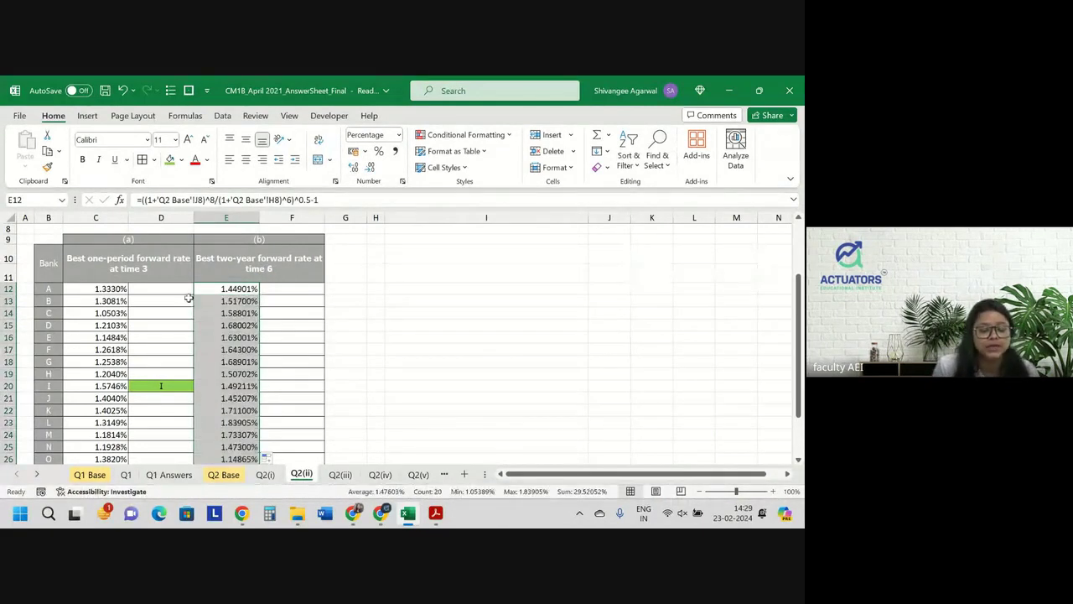
left_click(167, 290)
key("ctrl+c")
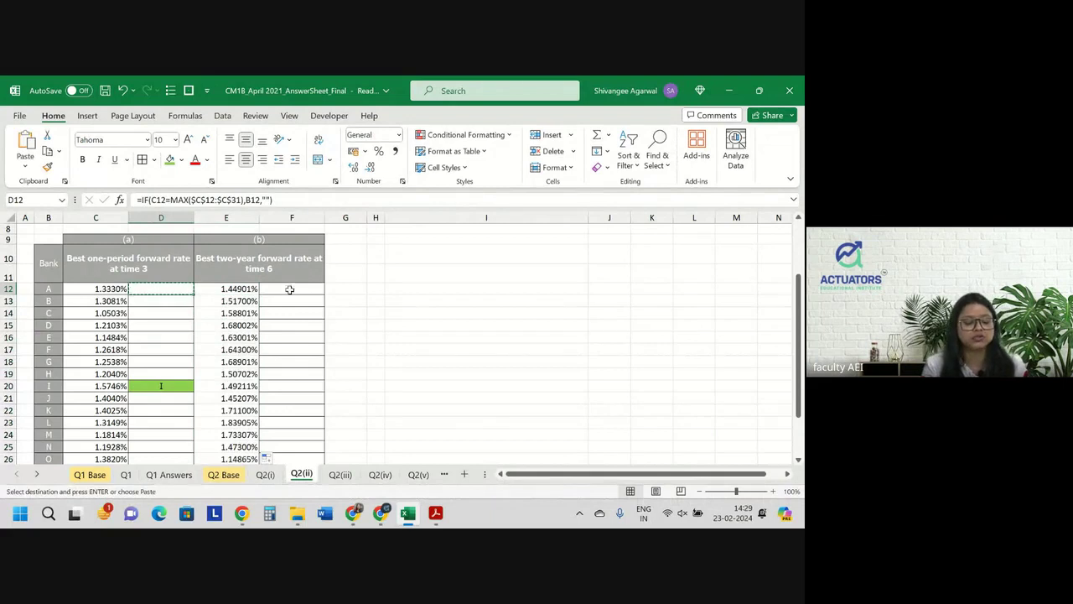
left_click(289, 288)
key("ctrl+v")
double_click(300, 289)
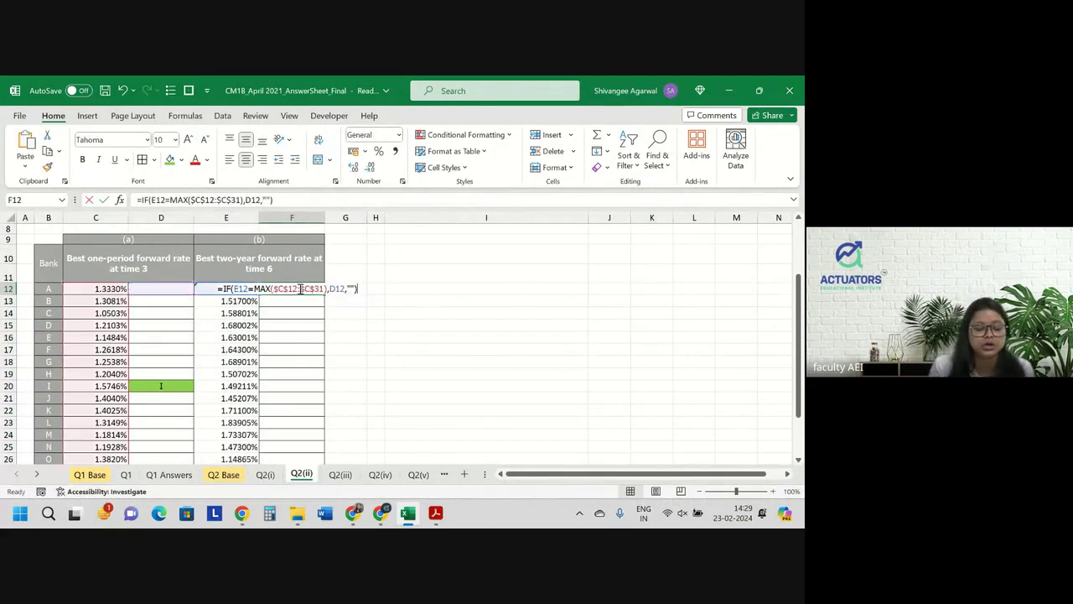
left_click_drag(171, 295, 53, 289)
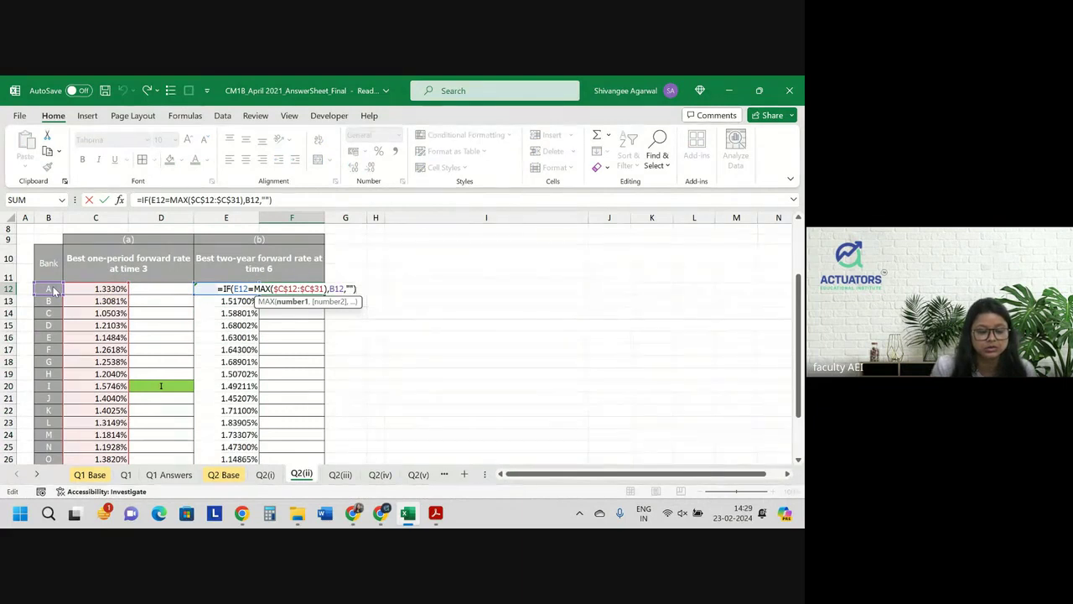
left_click_drag(88, 289, 249, 299)
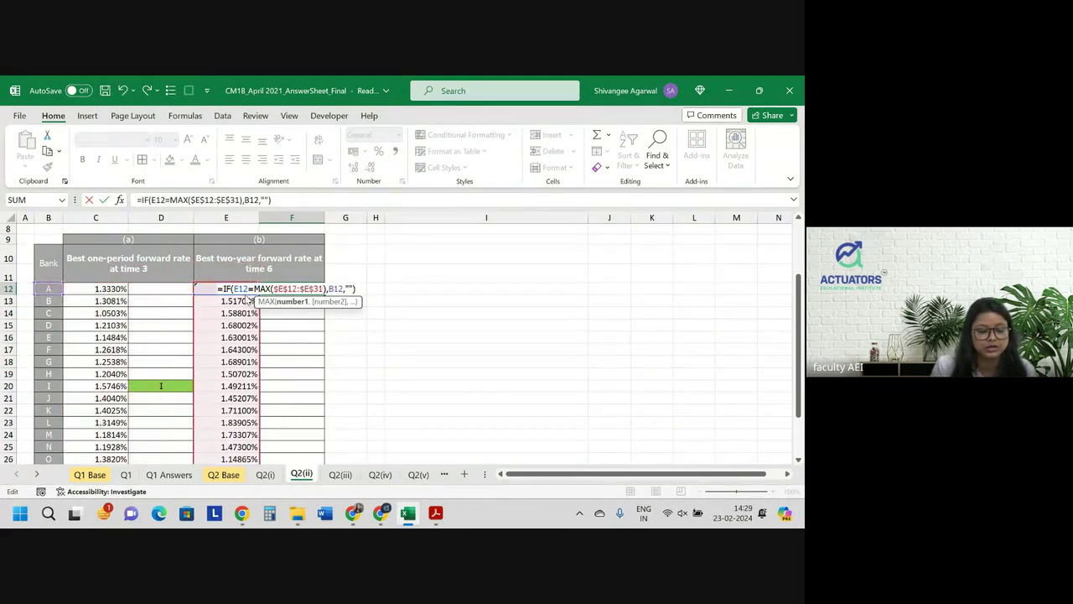
key("ctrl+Return")
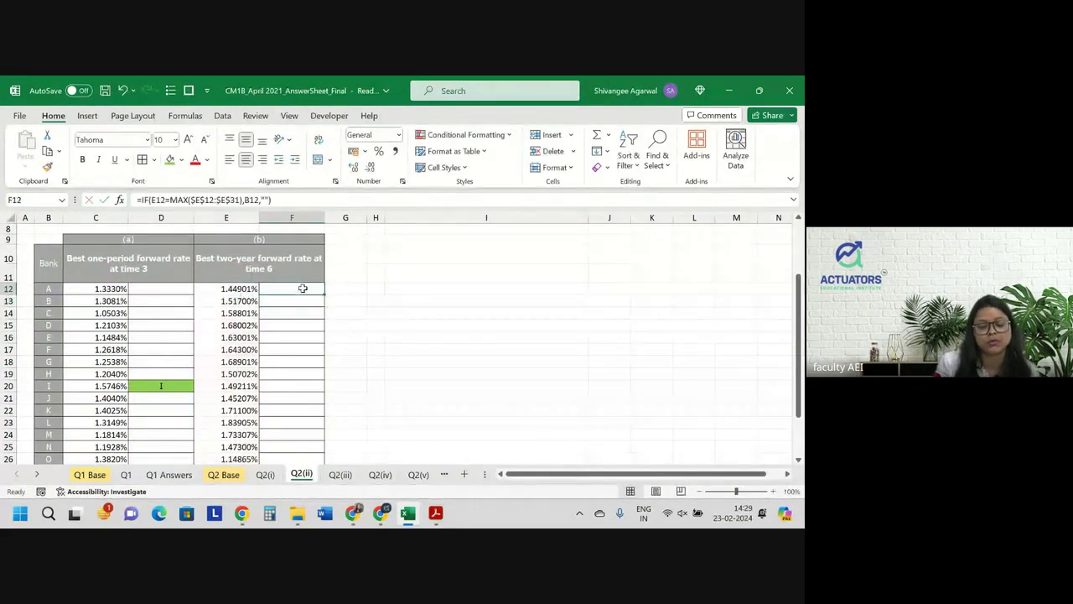
double_click(327, 295)
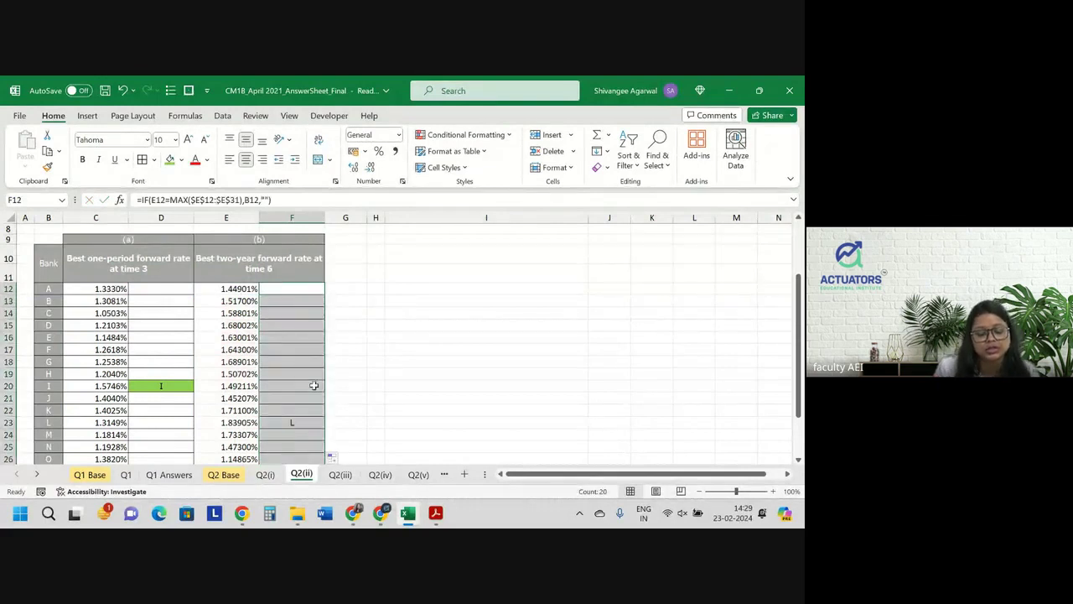
Shade bank L's flag cell F23 green and select all twenty two-year rates.
left_click(290, 421)
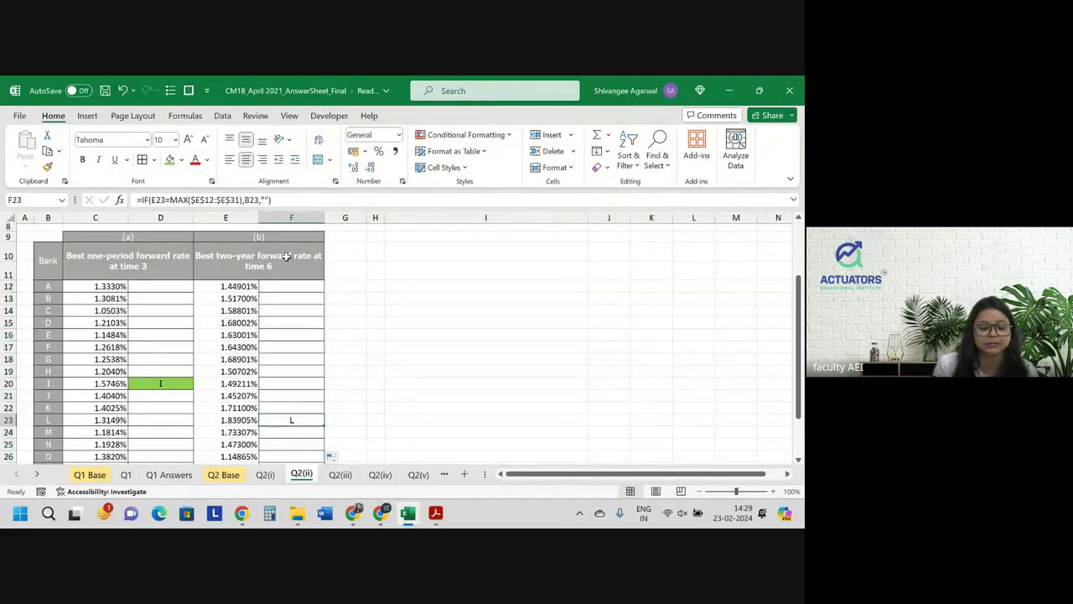
left_click(169, 160)
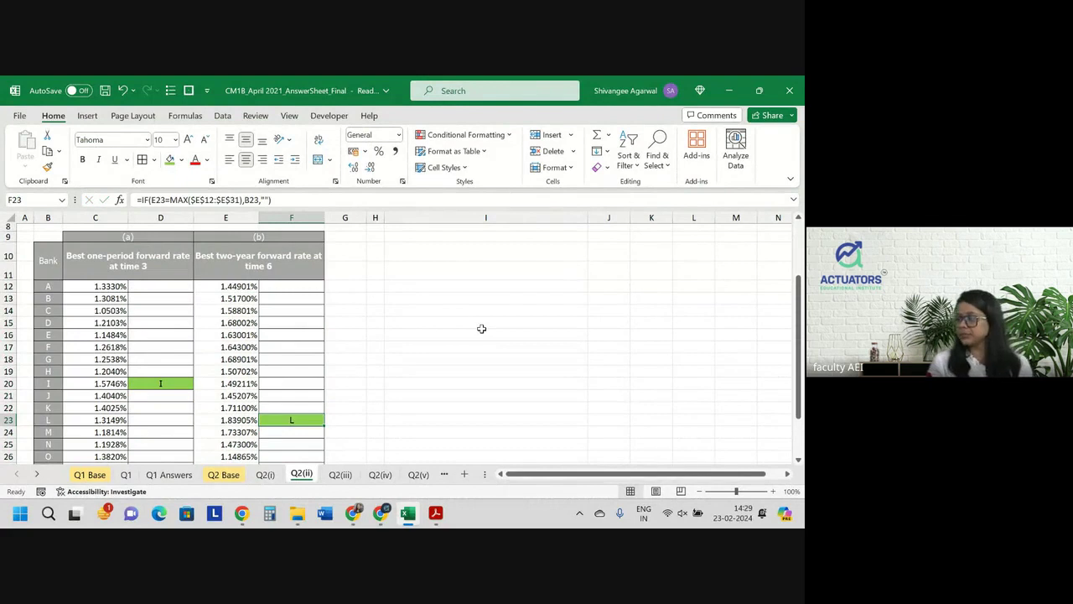
left_click(234, 287)
key("ctrl+shift+Down")
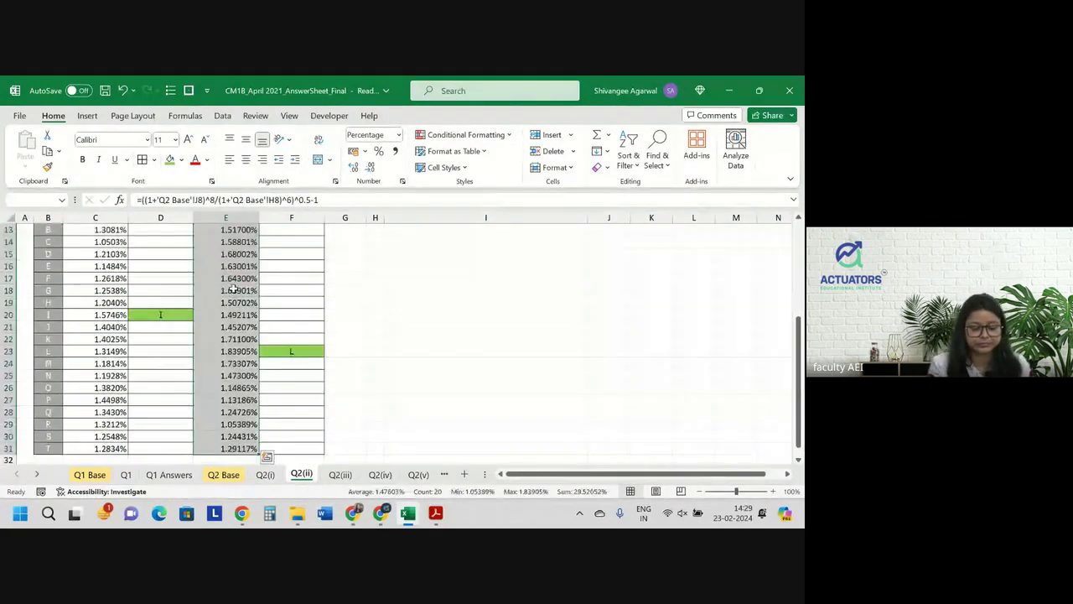
scroll(239, 295, "up", 3)
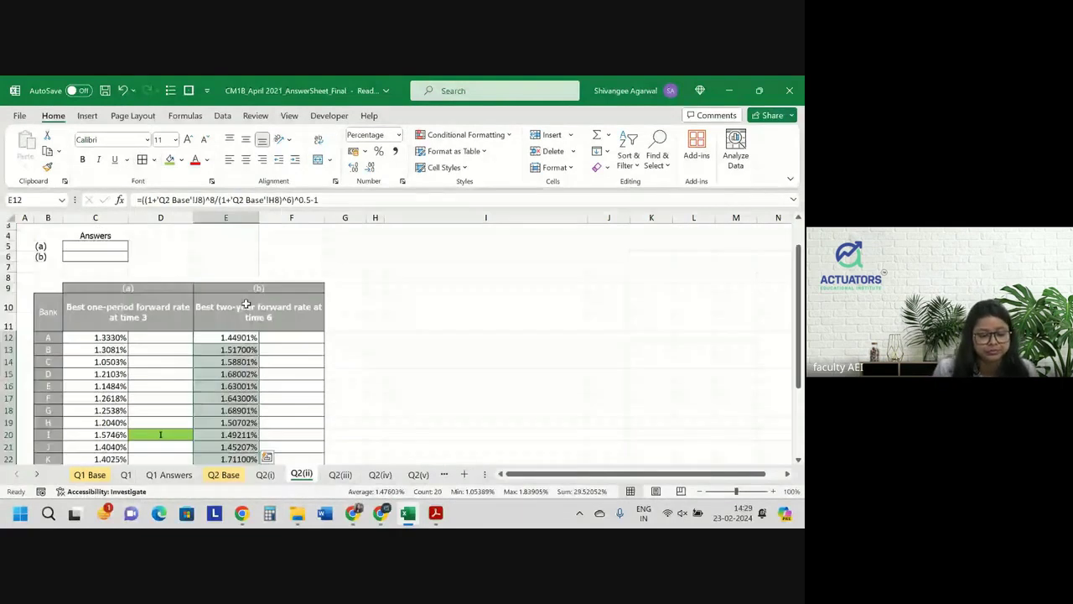
Type 'bank I' into C5 for part (a) and 'bank L' into C6 for part (b).
left_click(216, 344)
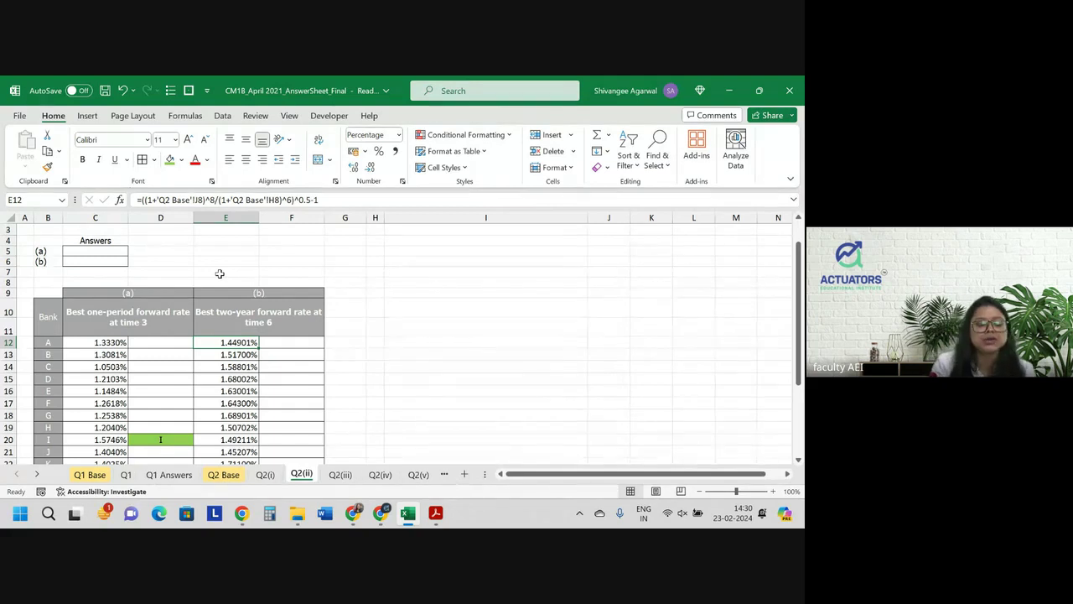
left_click(103, 251)
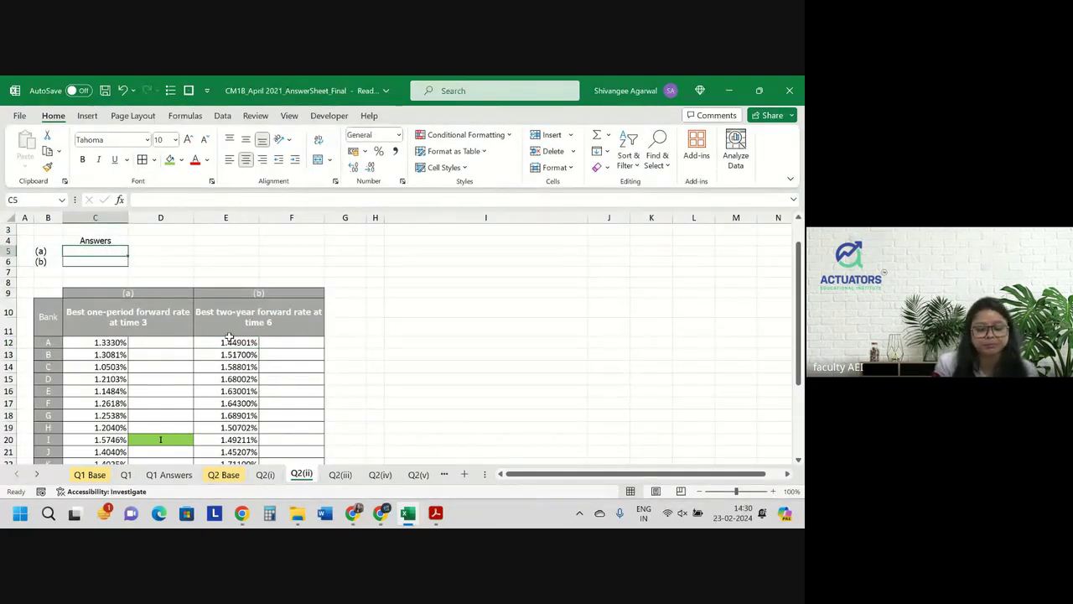
type("=")
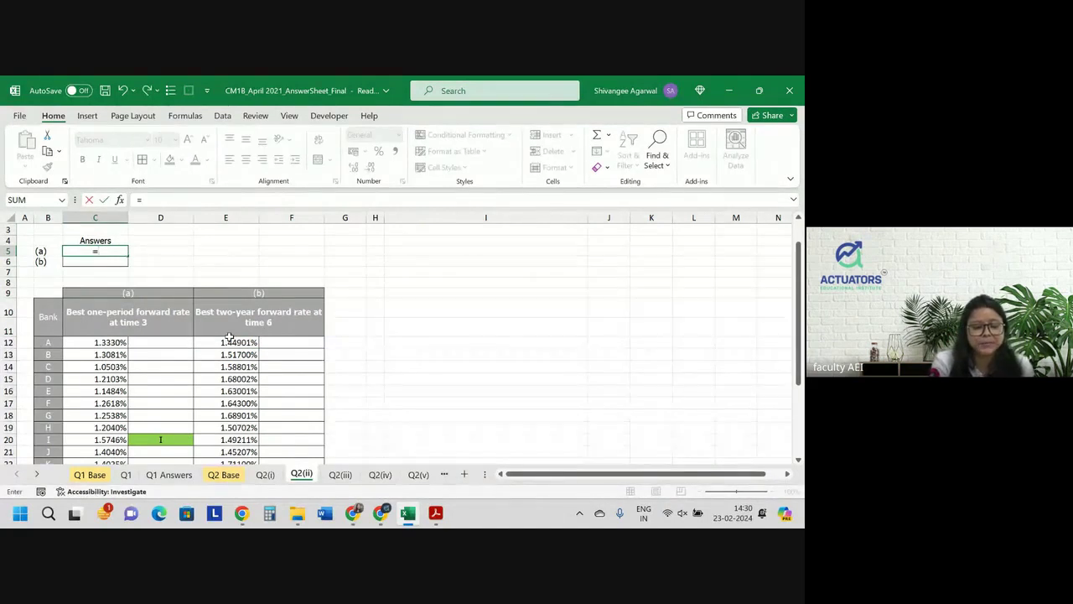
key("BackSpace")
type("bank I")
key("Return")
type("b")
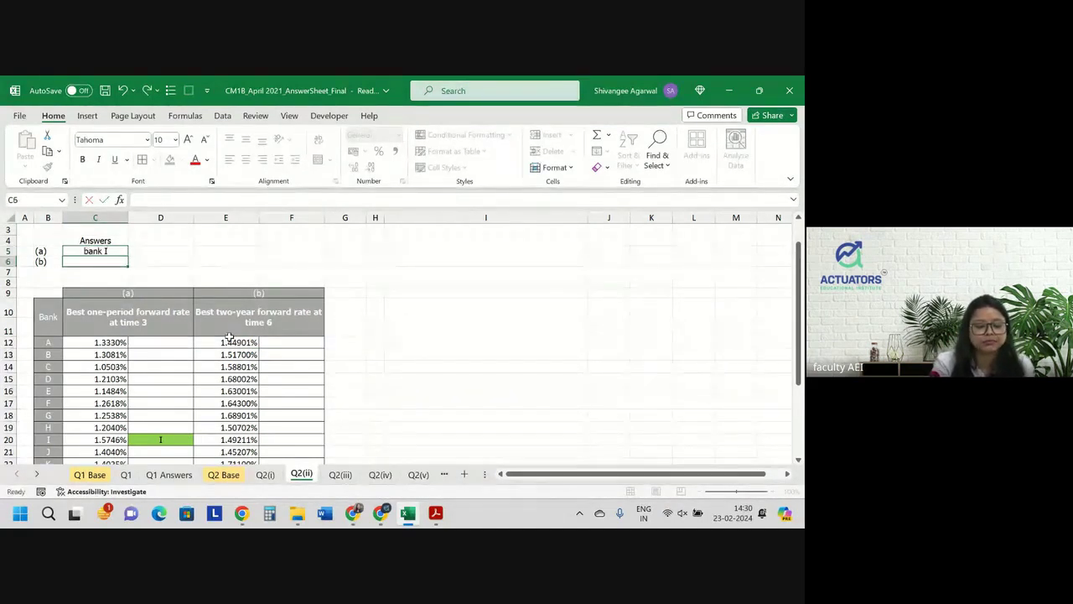
type("ank L")
key("Return")
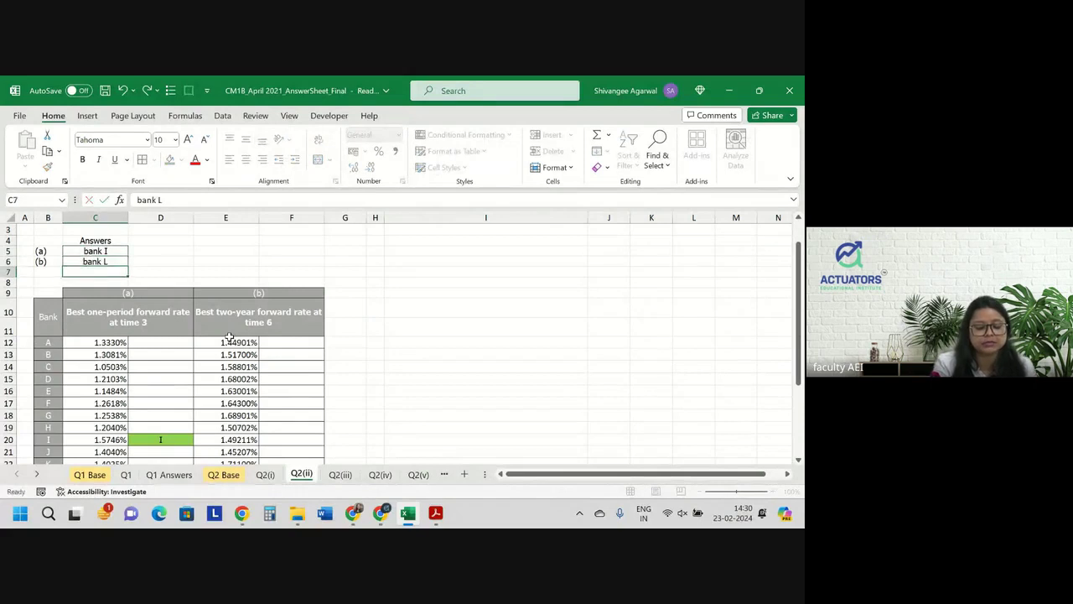
scroll(196, 356, "down", 3)
Show the D12 flag formula =IF(C12=MAX($C$12:$C$31),B12,"") for review.
scroll(196, 356, "up", 3)
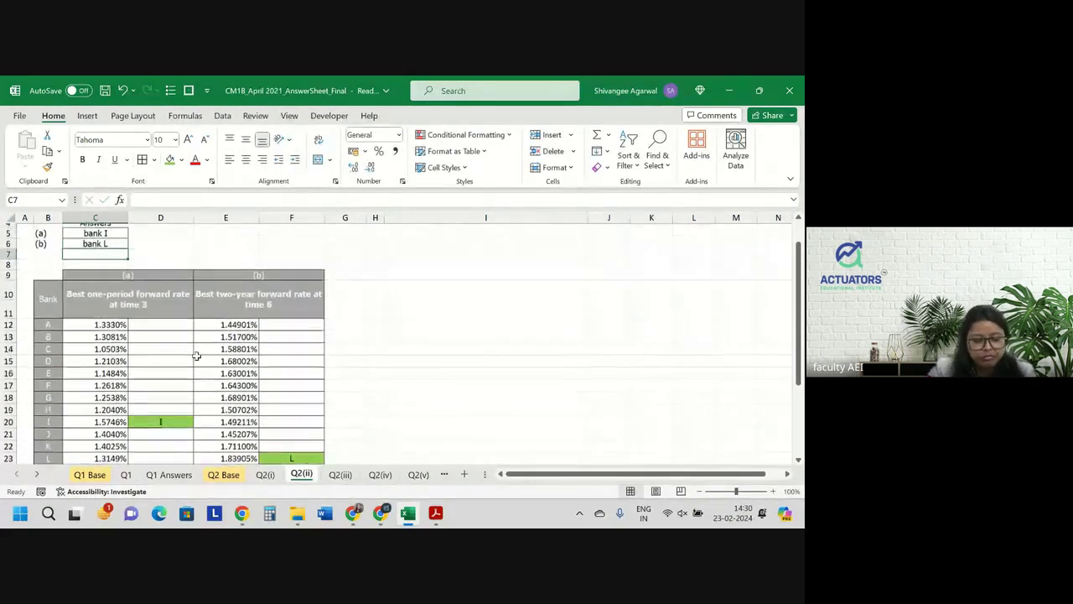
scroll(196, 355, "up", 1)
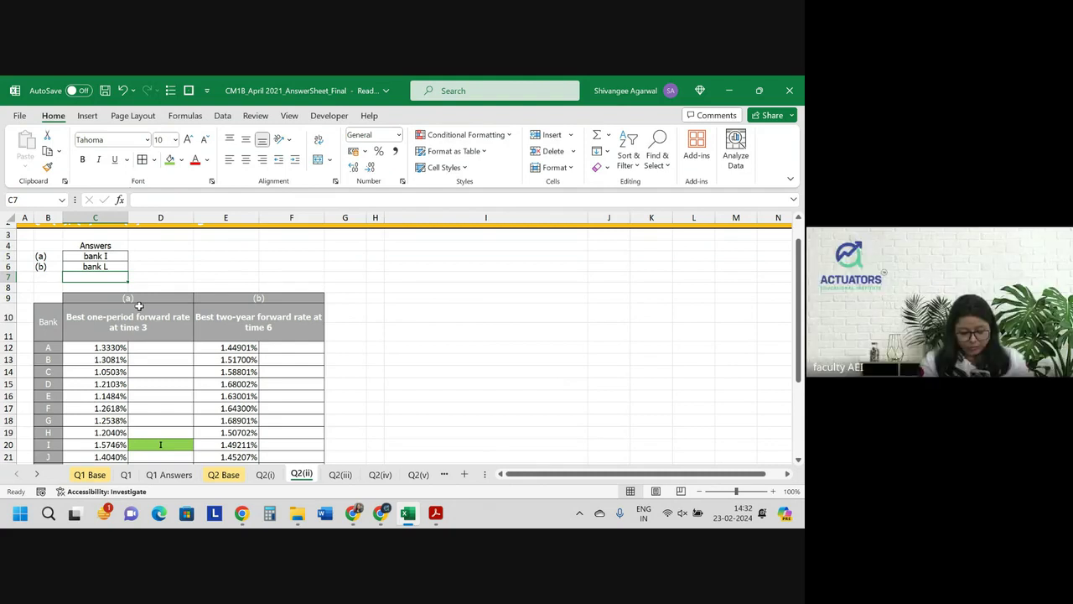
double_click(155, 347)
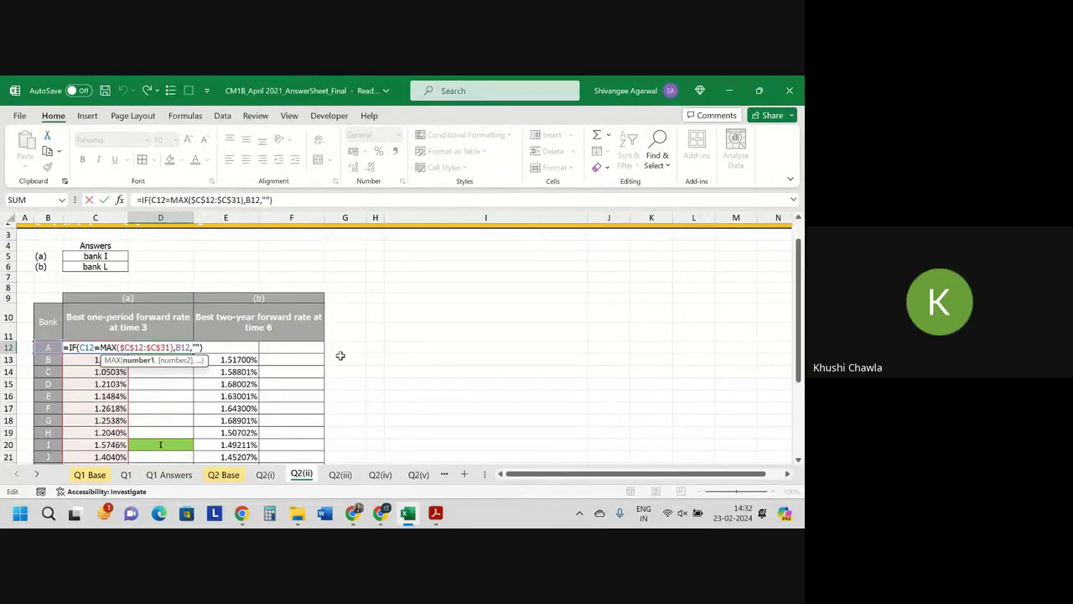
Leave D12, review the F12 formula =IF(E12=MAX($E$12:$E$31),B12,""), and cancel editing.
key("Return")
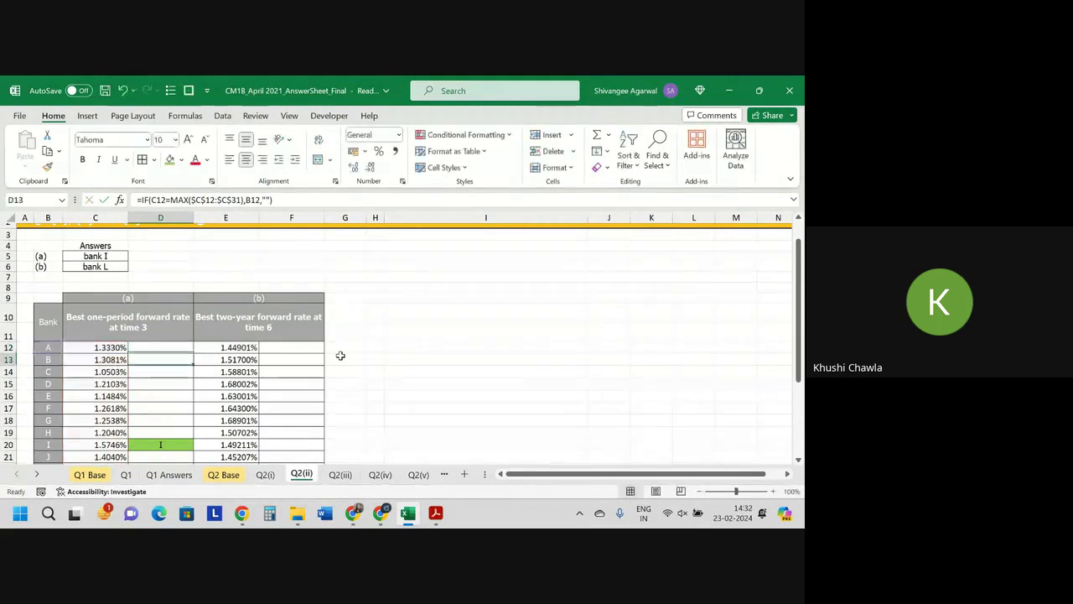
double_click(291, 347)
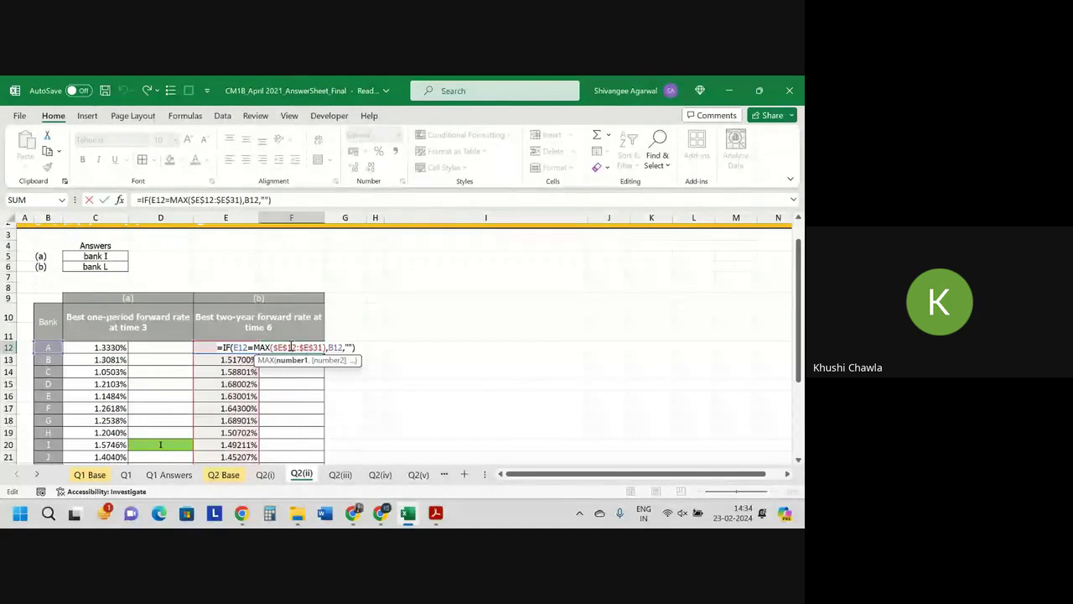
key("Escape")
Highlight the word 'certain' in question 2's increasing-annuity paragraph of the exam PDF.
key("alt+Tab")
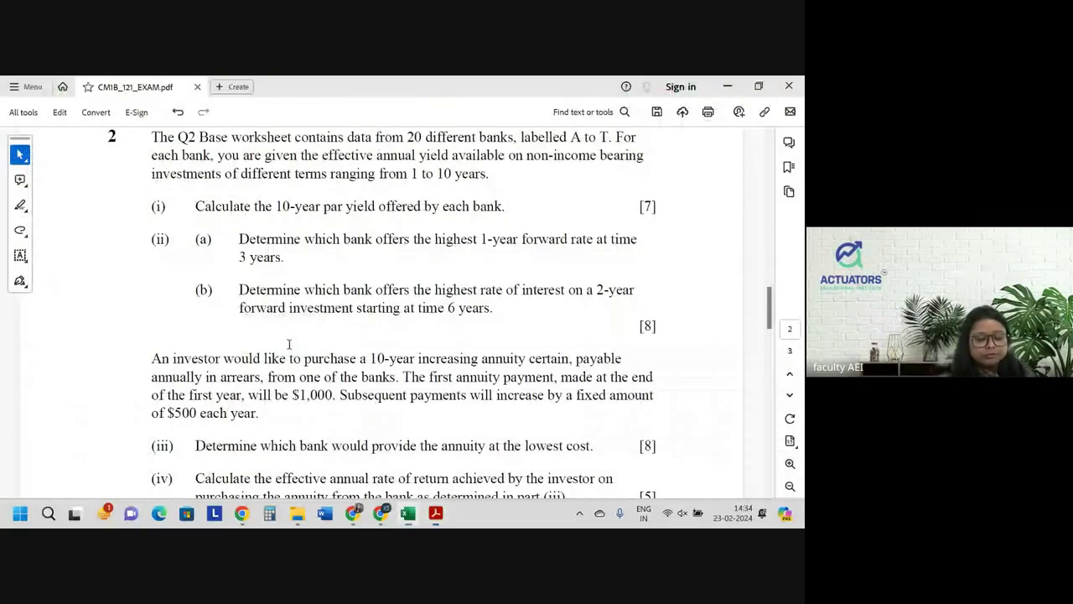
scroll(288, 344, "down", 1)
scroll(365, 333, "down", 2)
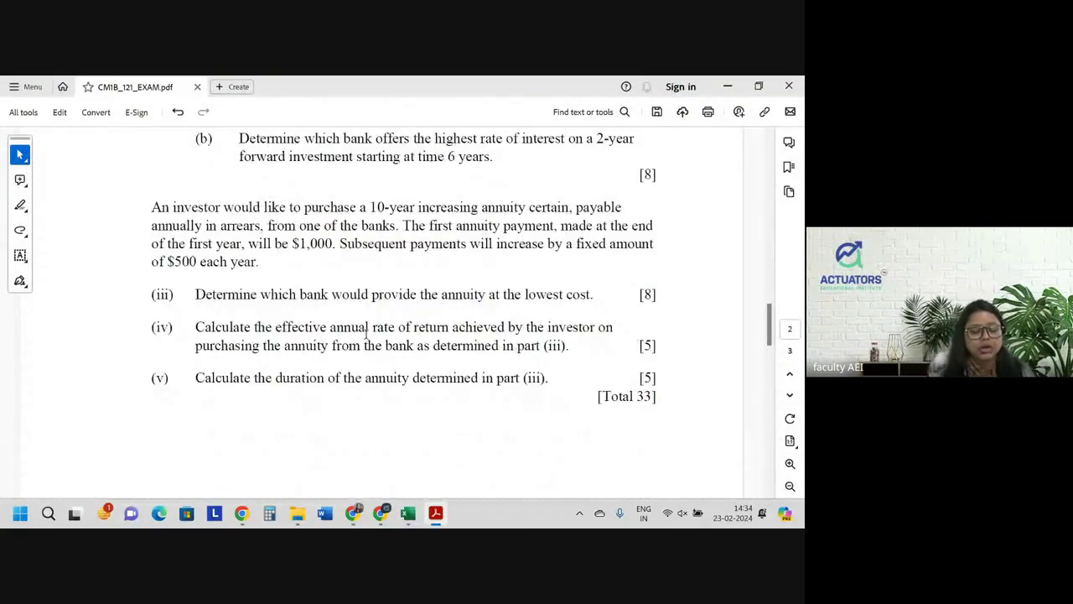
scroll(365, 332, "down", 1)
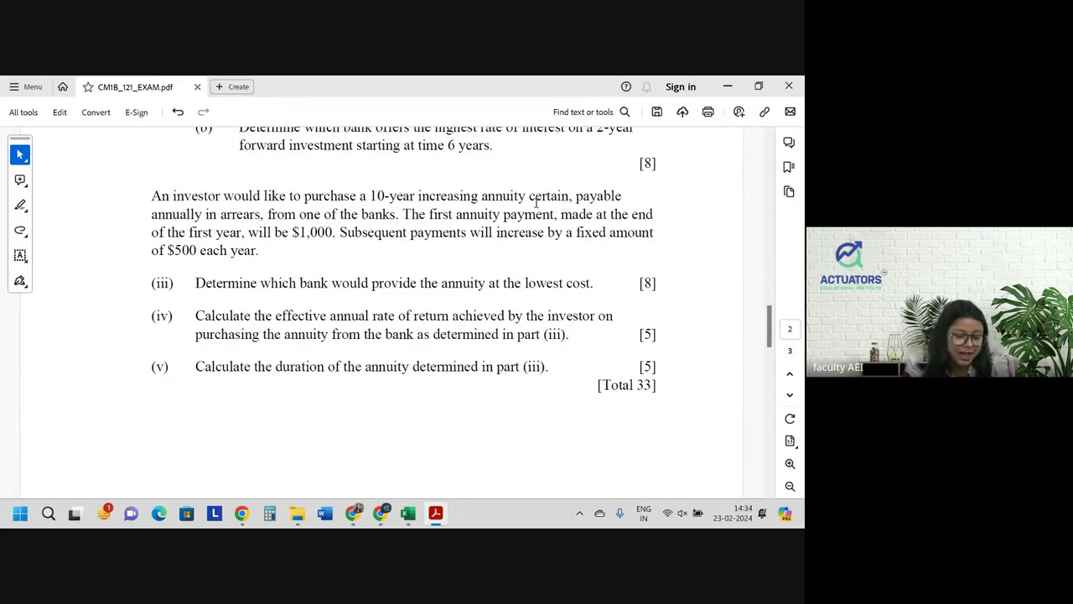
left_click_drag(528, 199, 570, 200)
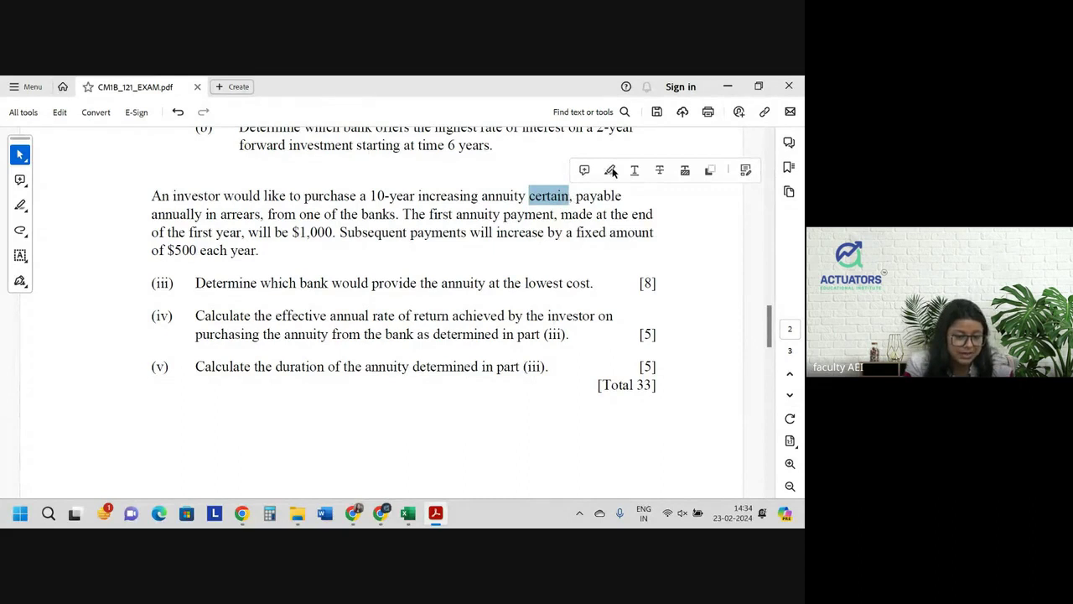
left_click(611, 170)
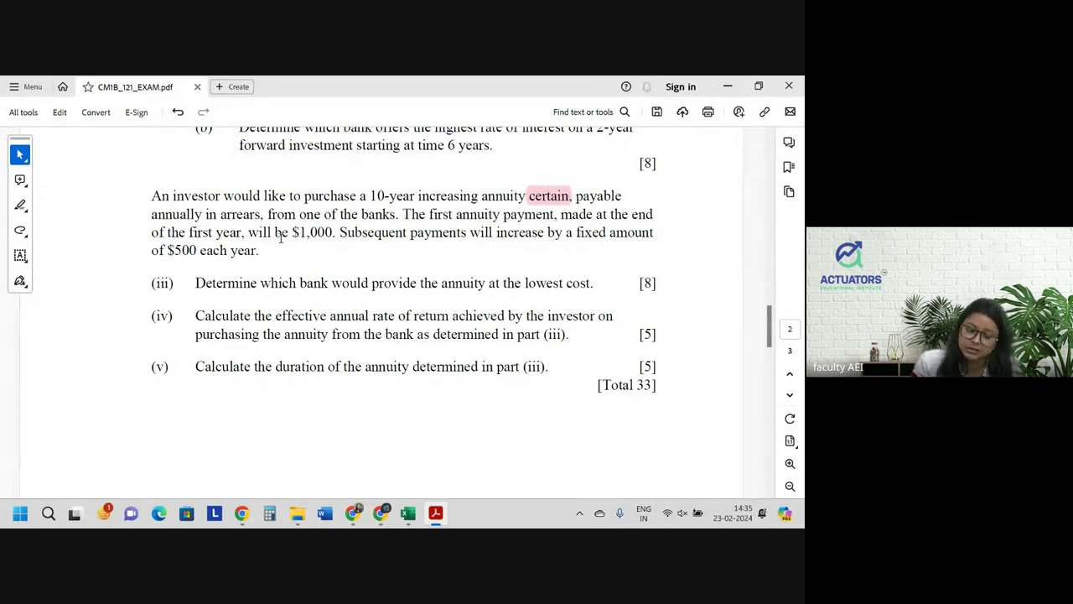
Select and clear key phrases: the $500 yearly increase, part (iii)'s opening, and 'annuity at the lowest'.
left_click_drag(167, 251, 227, 251)
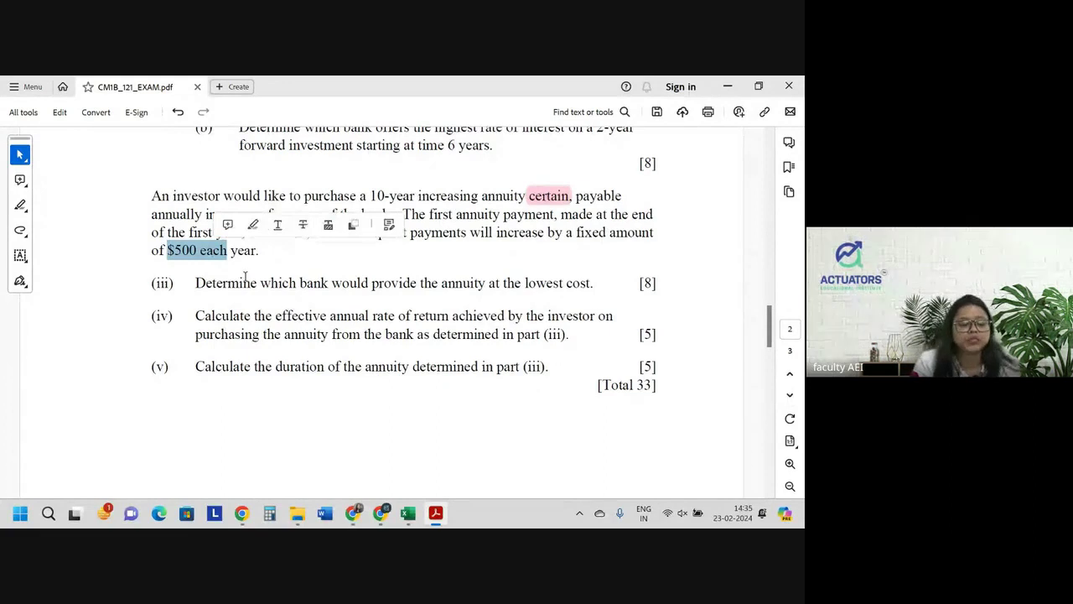
left_click_drag(195, 283, 369, 283)
left_click(473, 278)
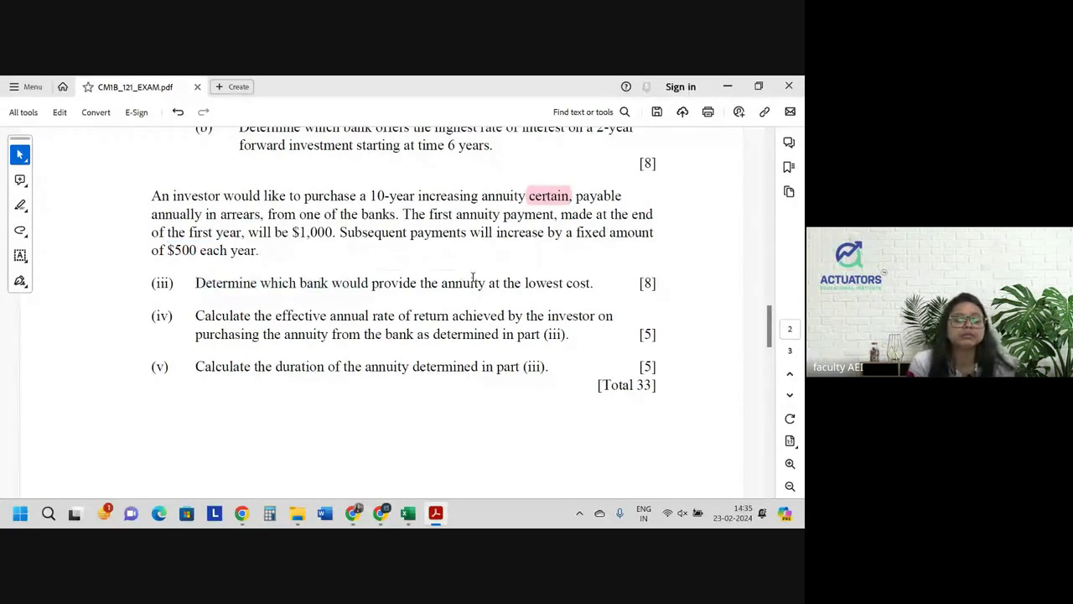
left_click_drag(473, 277, 557, 285)
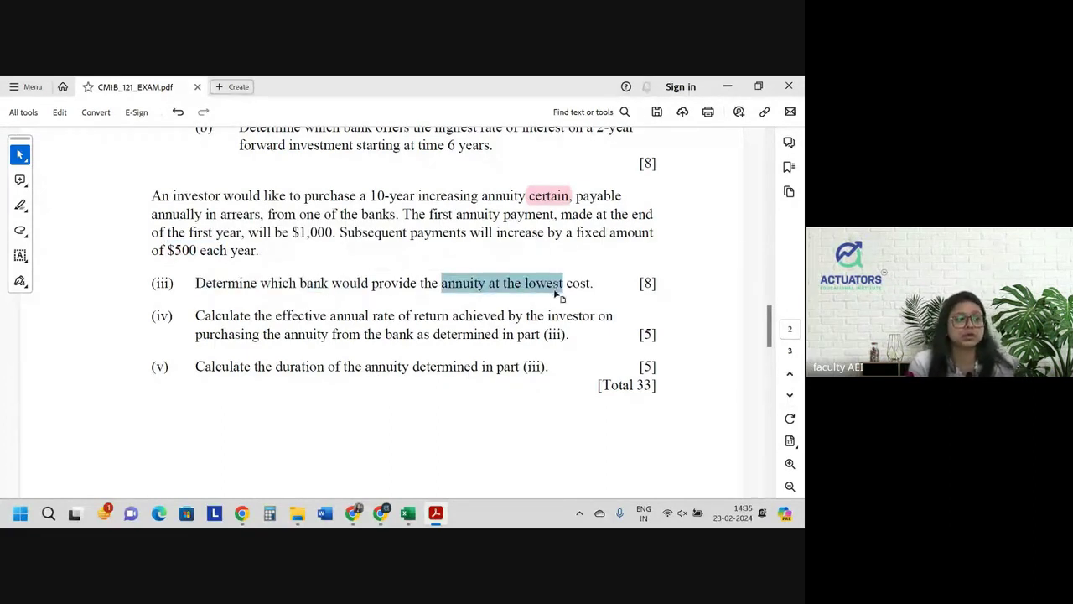
left_click(555, 288)
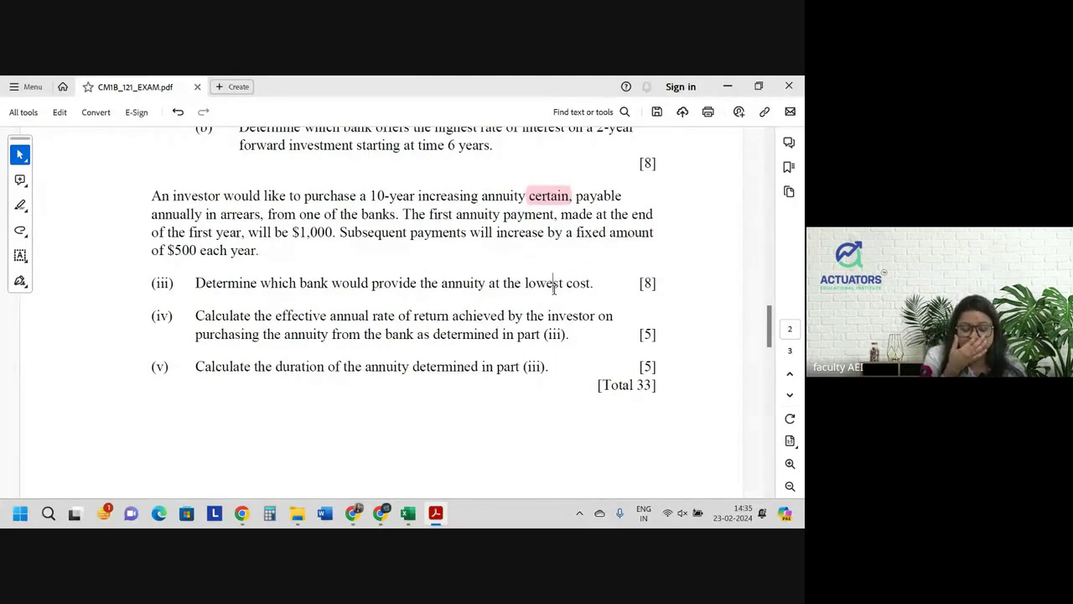
Review bank A's yields across all ten terms on Q2 Base, then go to the Q2(iii) sheet.
key("alt+Tab")
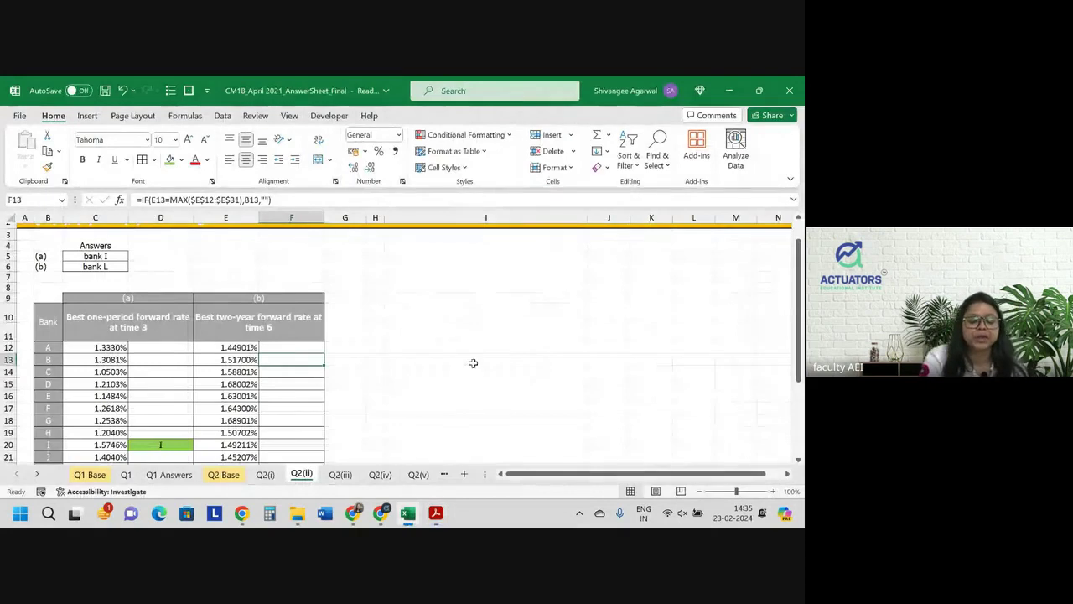
left_click(239, 475)
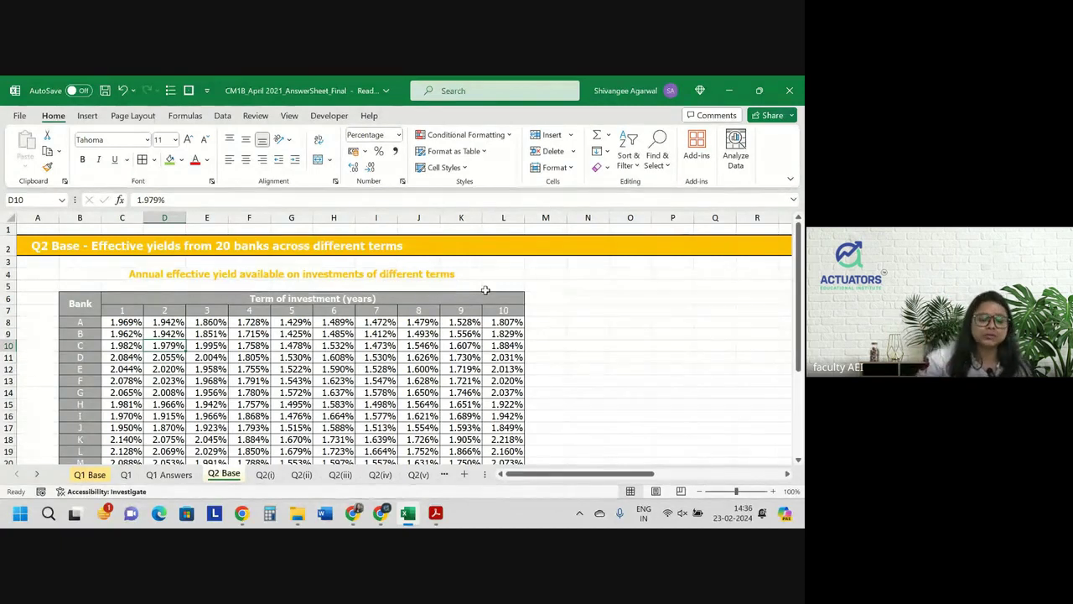
scroll(484, 289, "down", 3)
scroll(484, 289, "up", 2)
scroll(485, 290, "up", 1)
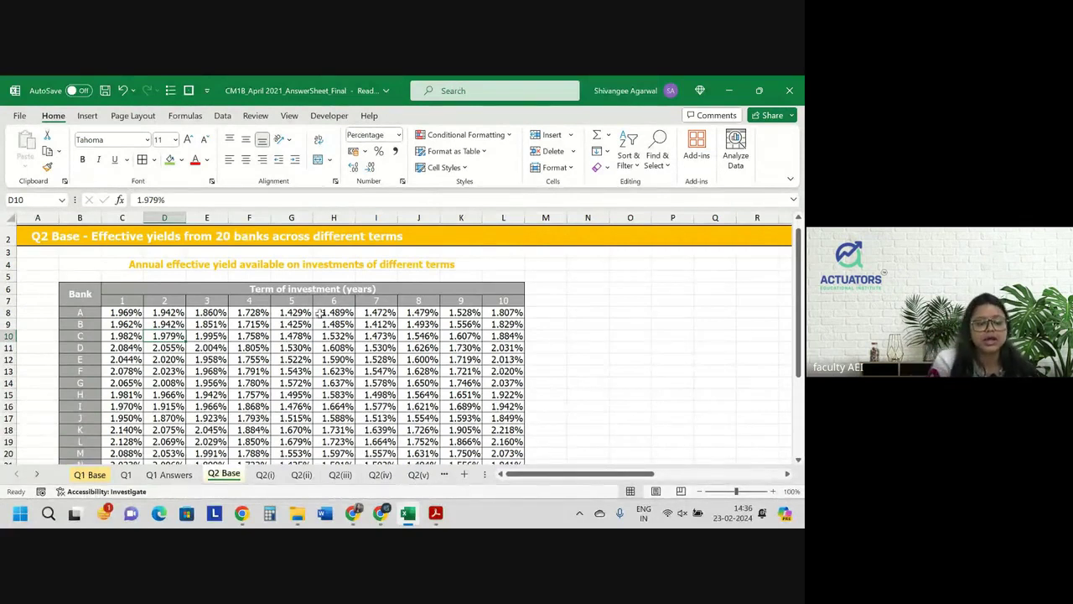
left_click_drag(126, 312, 554, 309)
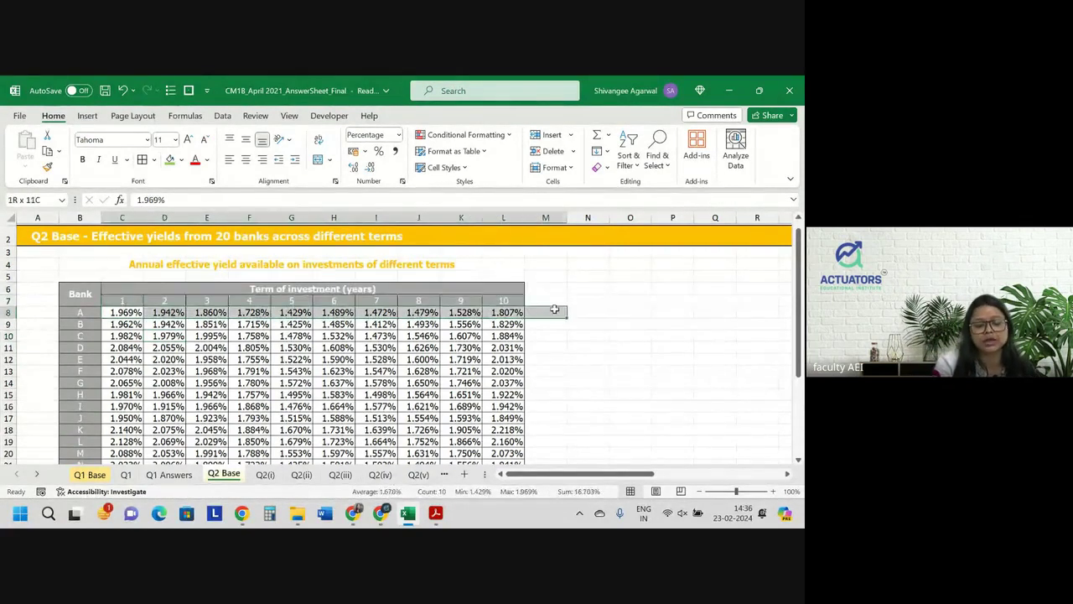
left_click_drag(561, 310, 561, 310)
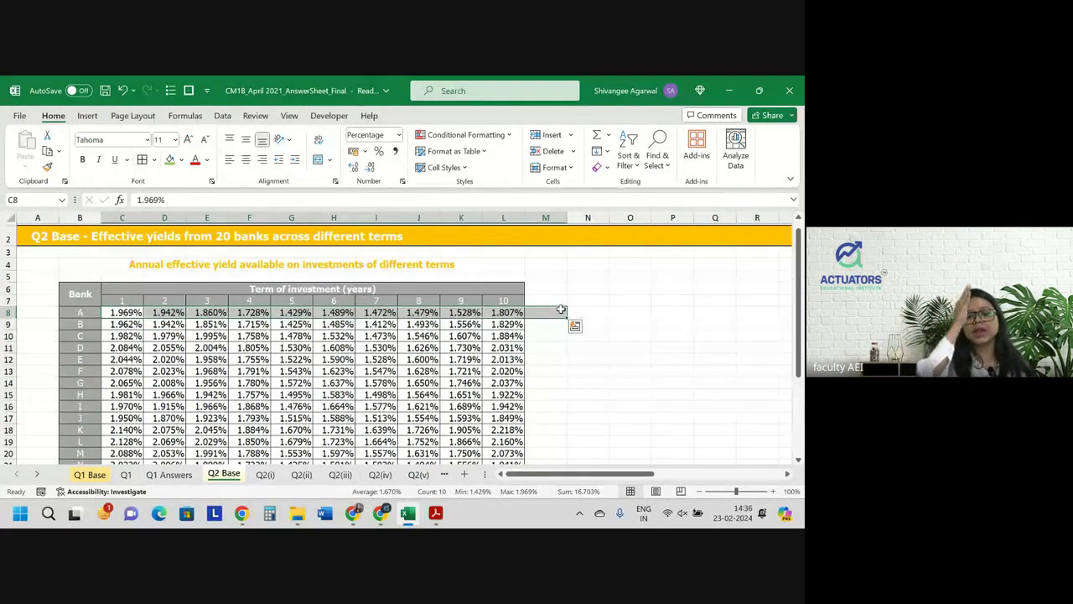
left_click(339, 475)
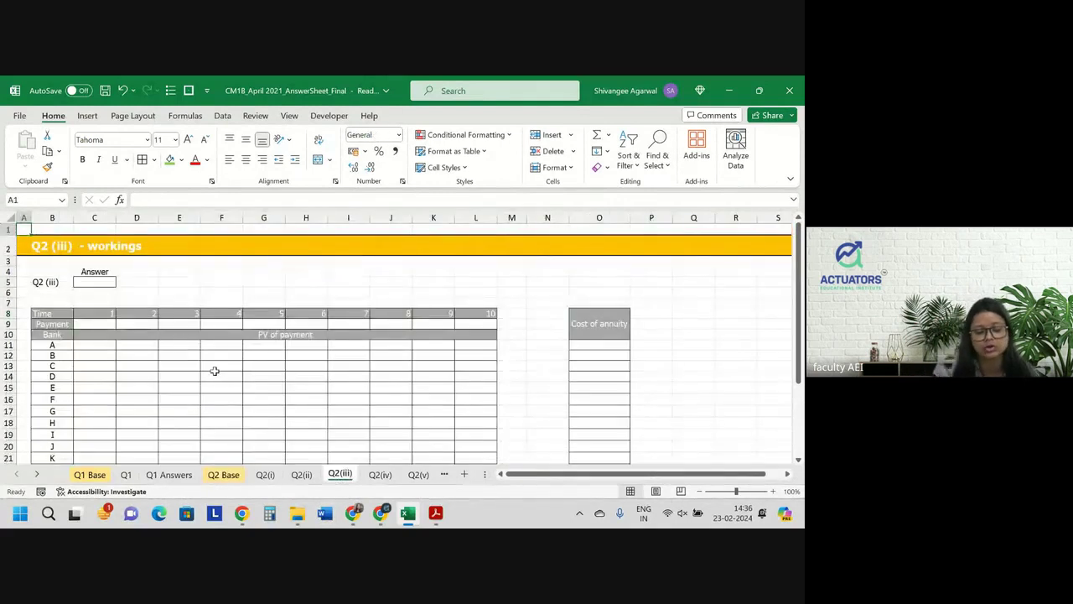
Enter 1000 in C9 and =C9+500 in D9, filling right to L9 so payments reach $5,500.
scroll(299, 381, "up", 1, "ctrl")
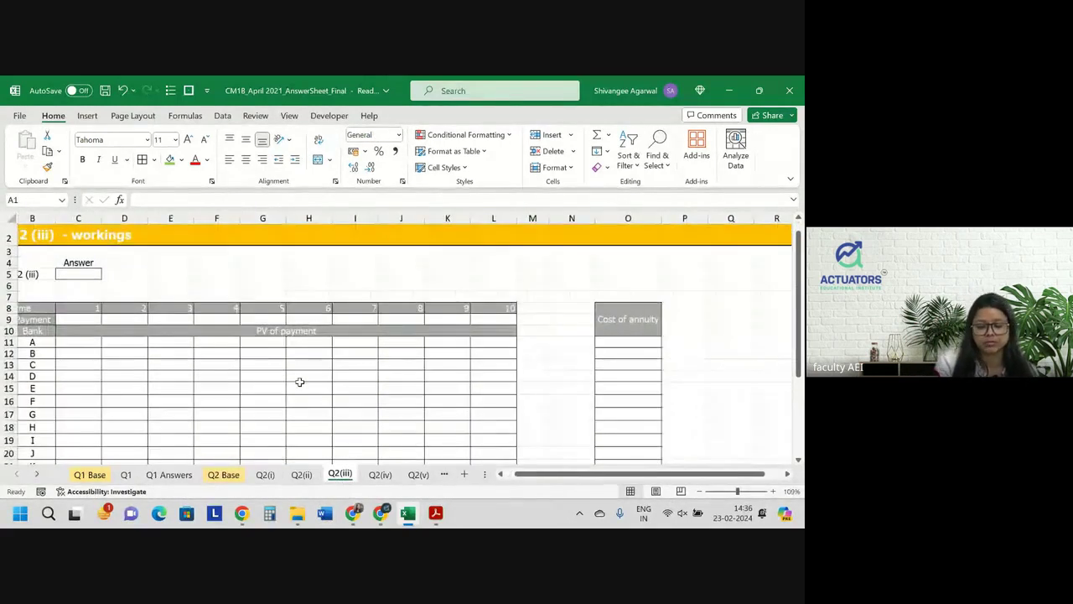
left_click(104, 317)
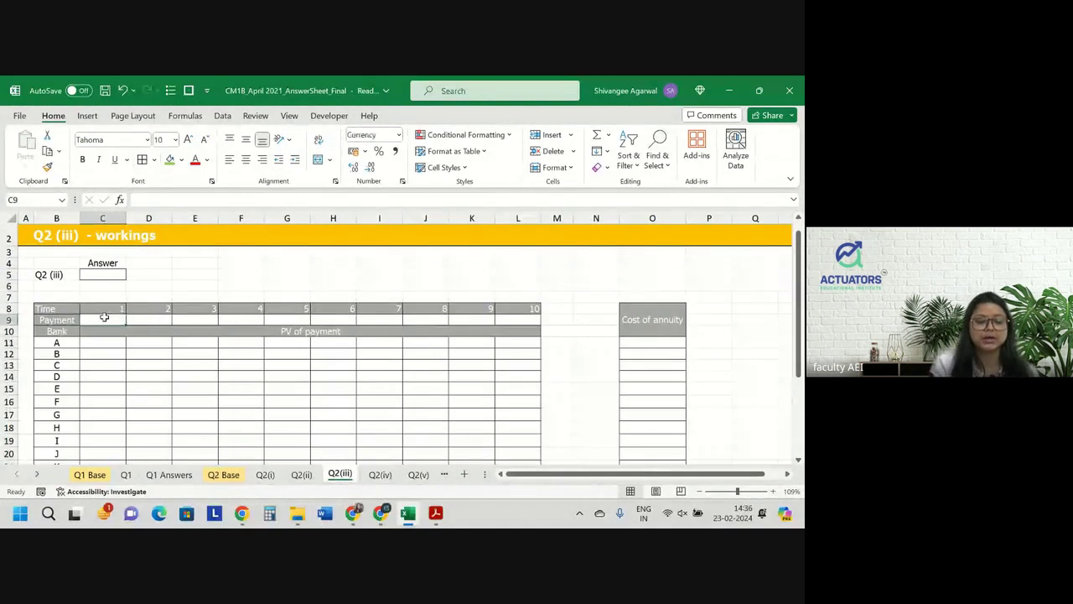
type("1000")
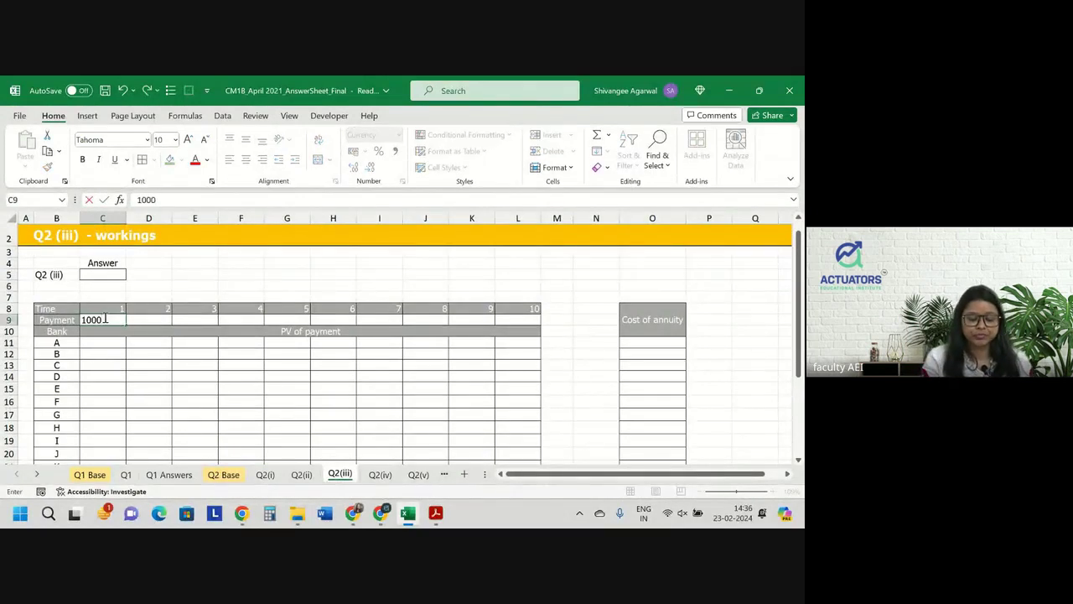
key("Tab")
type("=")
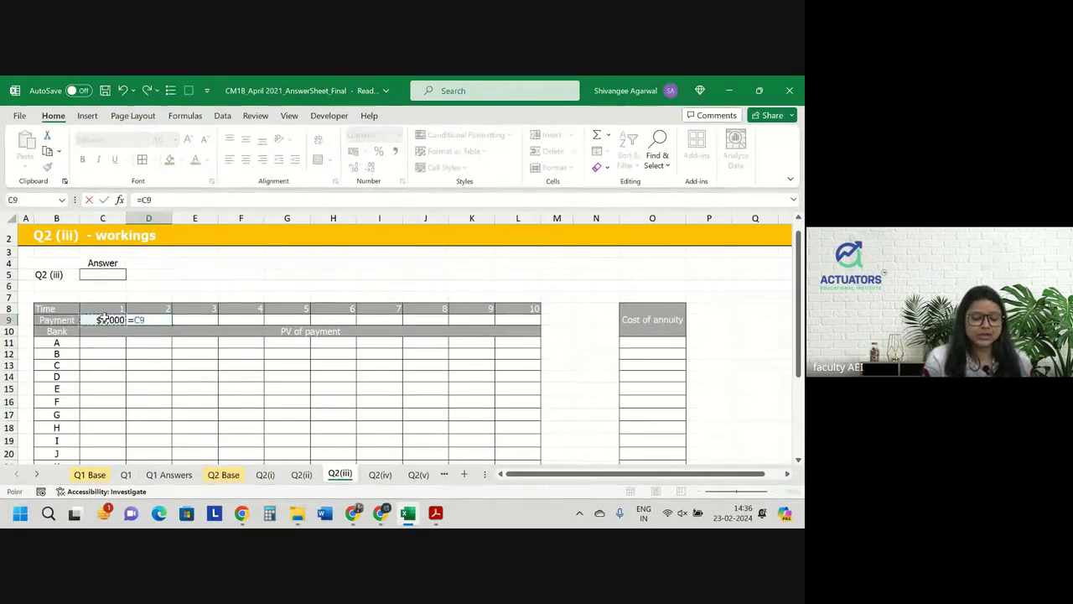
left_click(105, 313)
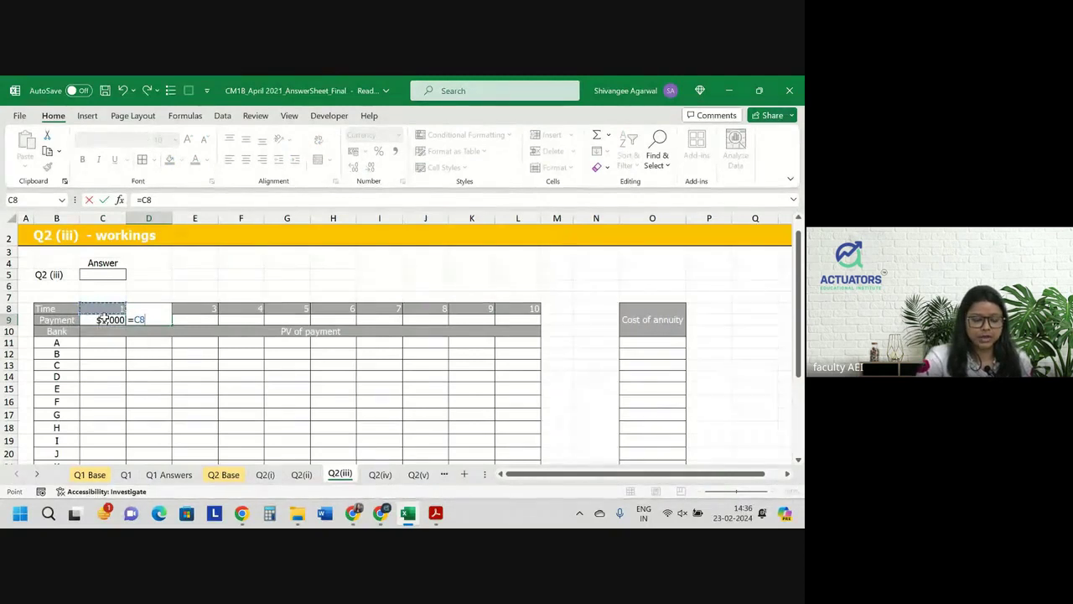
left_click(104, 319)
type("+5")
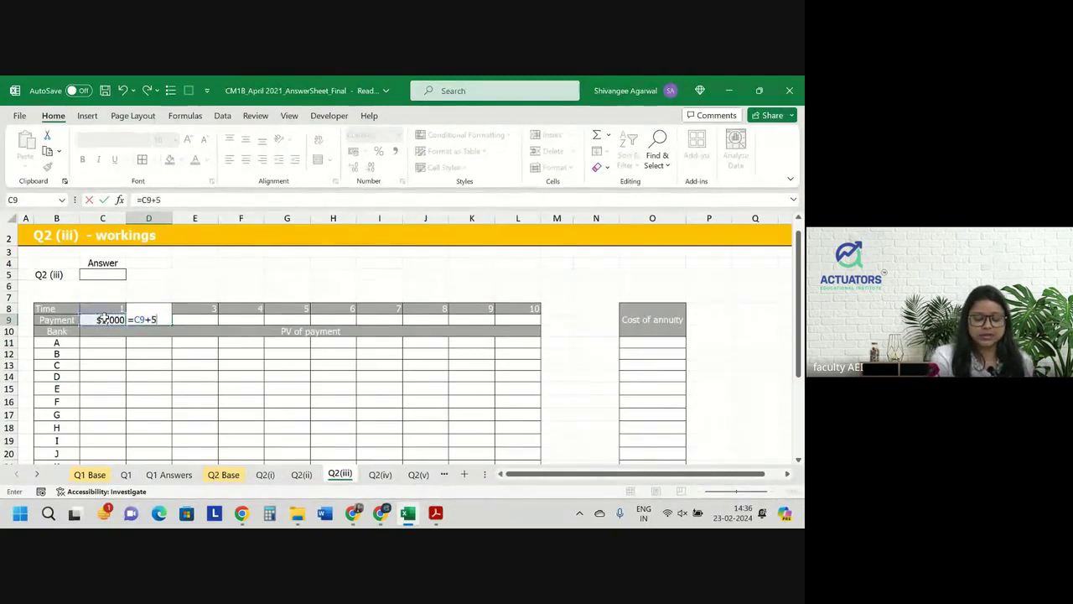
type("==")
type("00")
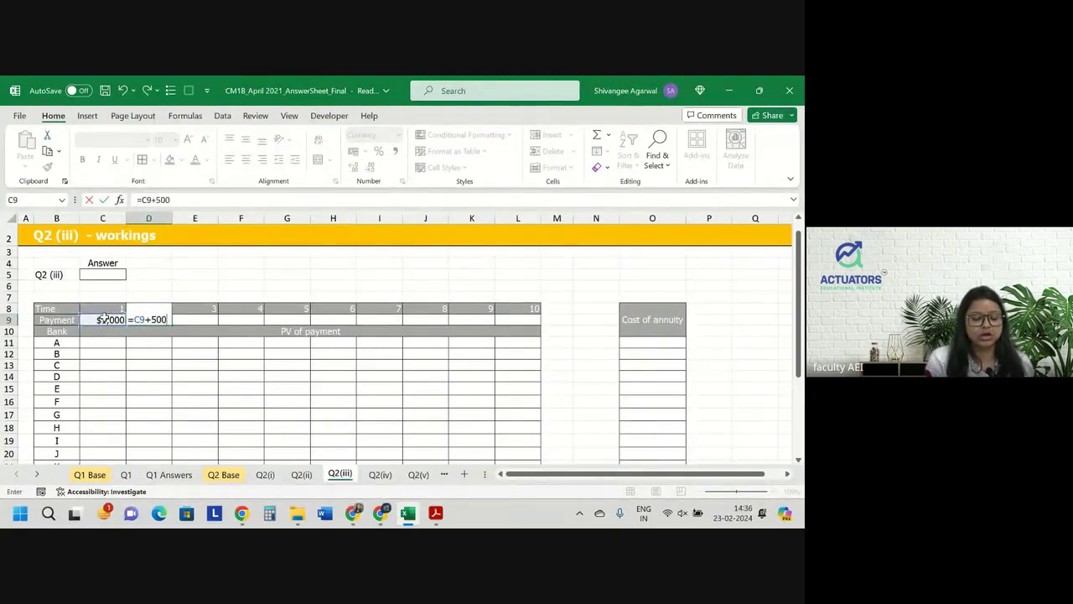
key("Return")
left_click(149, 319)
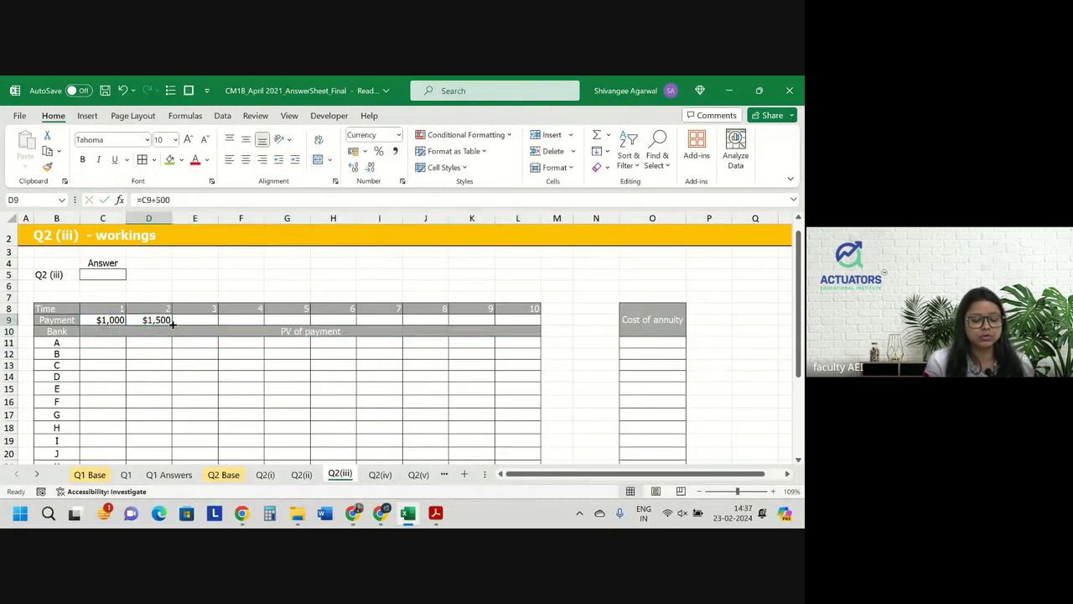
left_click_drag(171, 325, 524, 323)
left_click(88, 342)
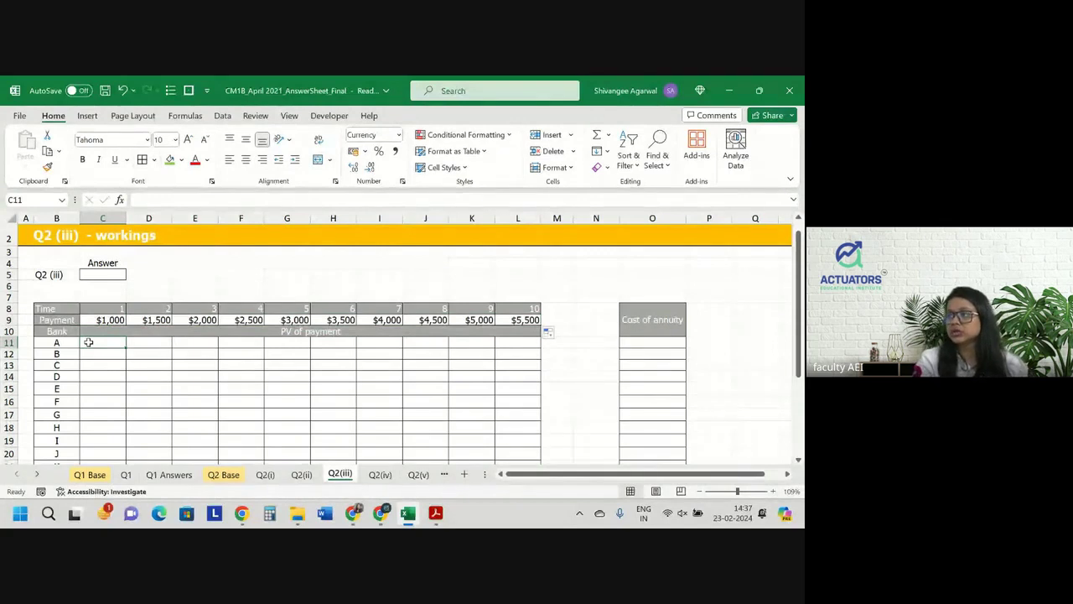
Enter bank A's year-1 PV formula =C$9/((1+'Q2 Base'!C8)^C$8) in C11.
type("=")
key("Up")
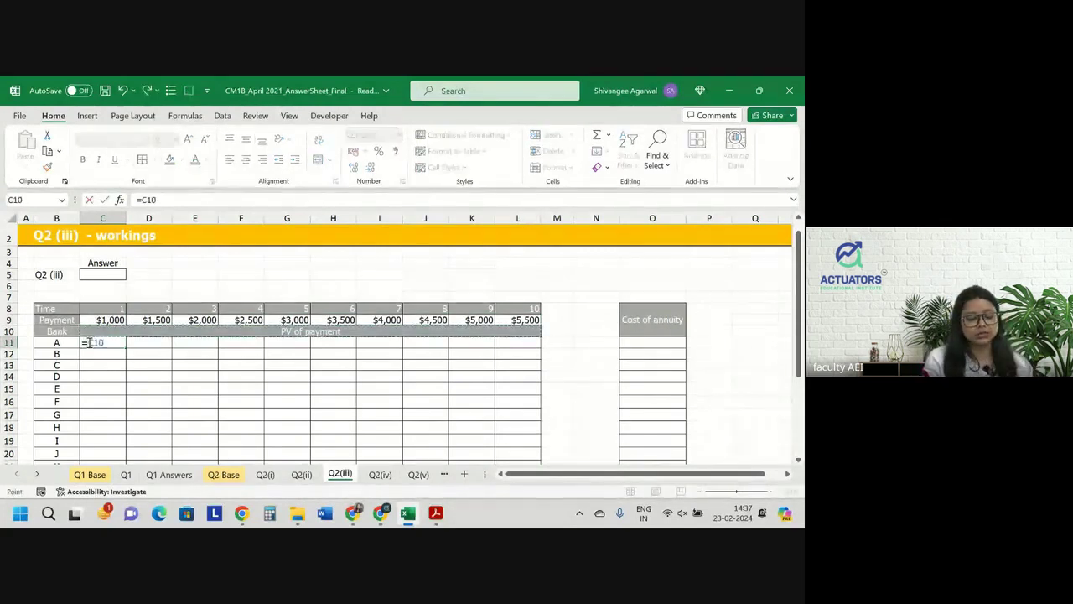
key("Up")
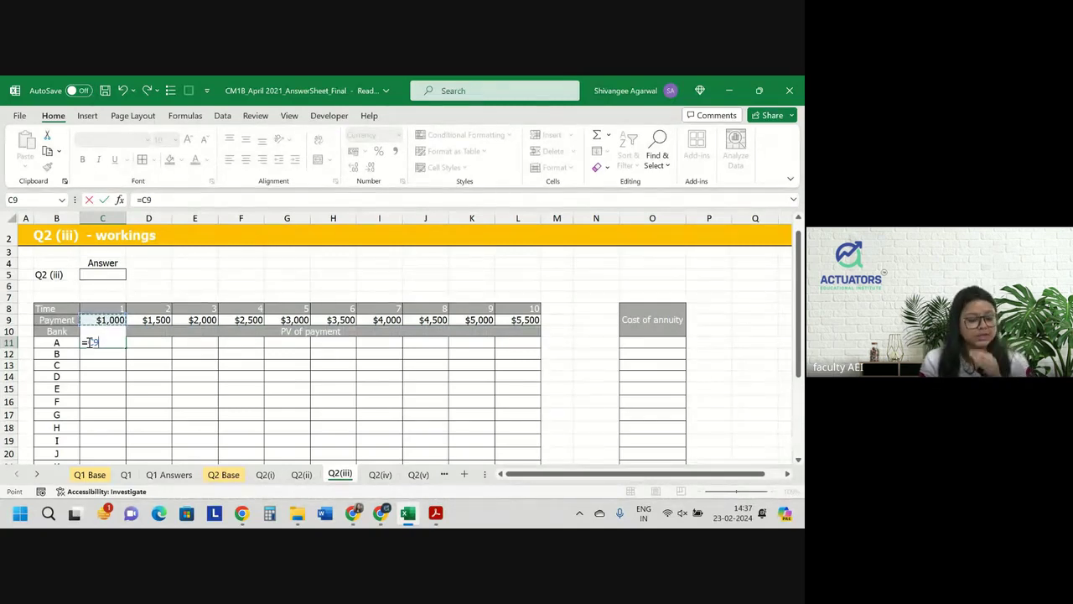
key("F4")
key("F4")
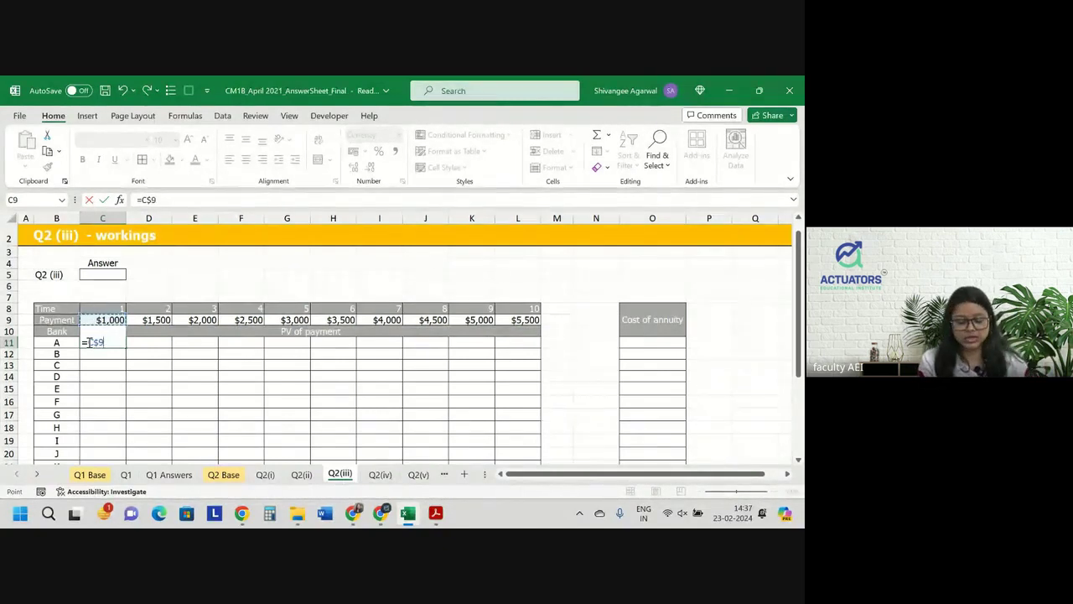
type("/(1+")
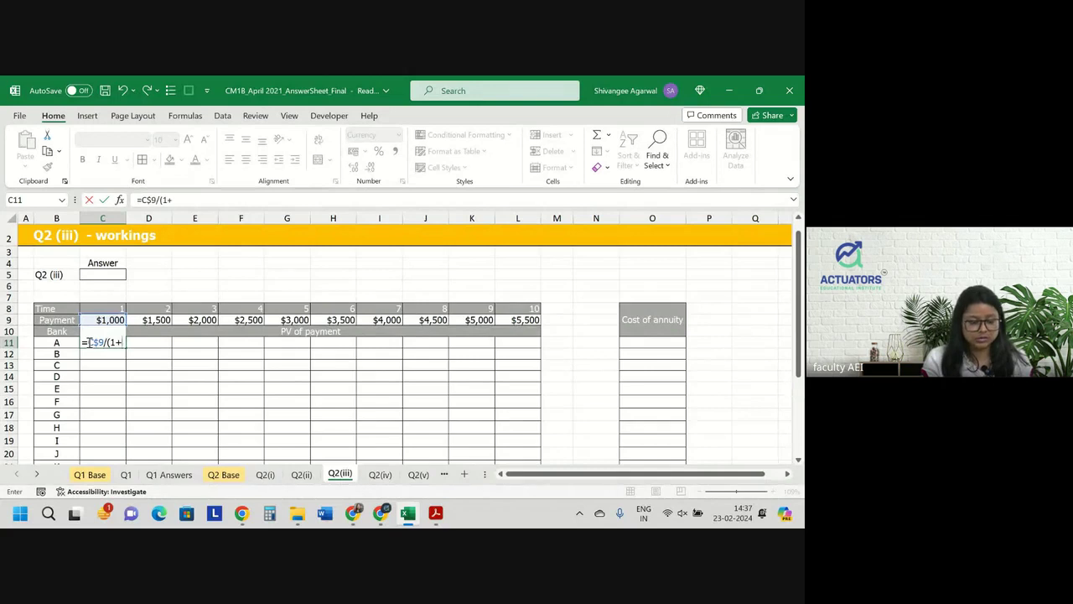
key("ctrl+Page_Up")
key("ctrl+Page_Up")
key("ctrl+Page_Up")
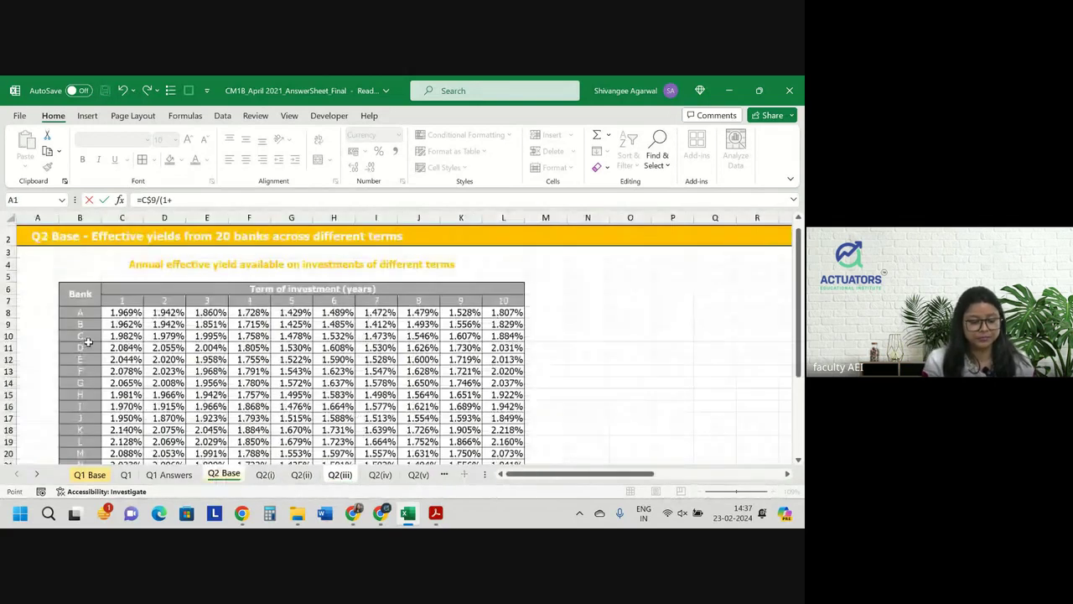
left_click(123, 312)
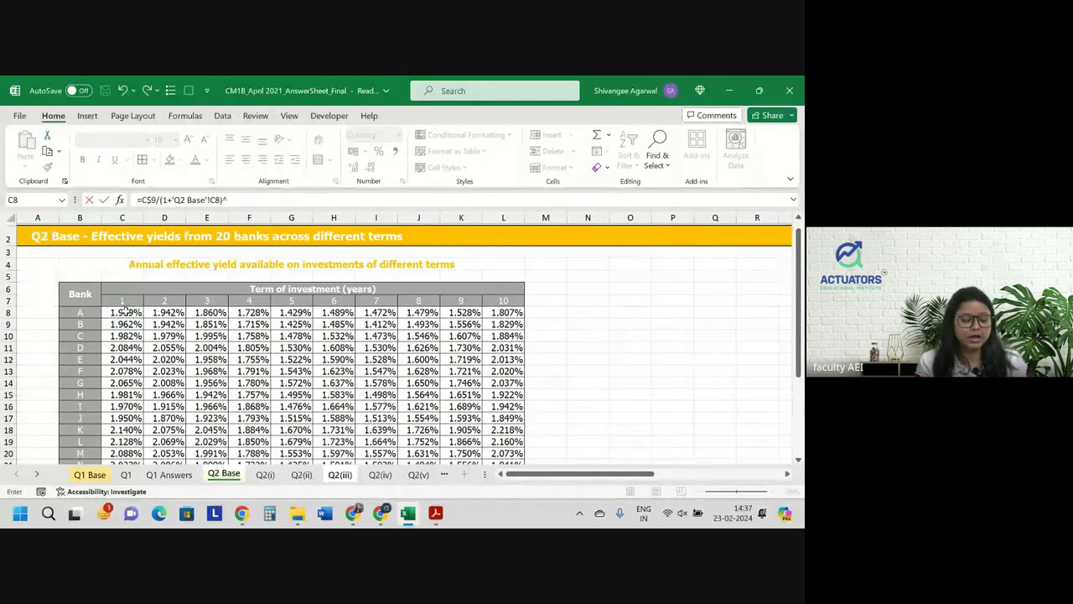
key("ctrl+Page_Down")
key("ctrl+Page_Down")
key("ctrl+Page_Down")
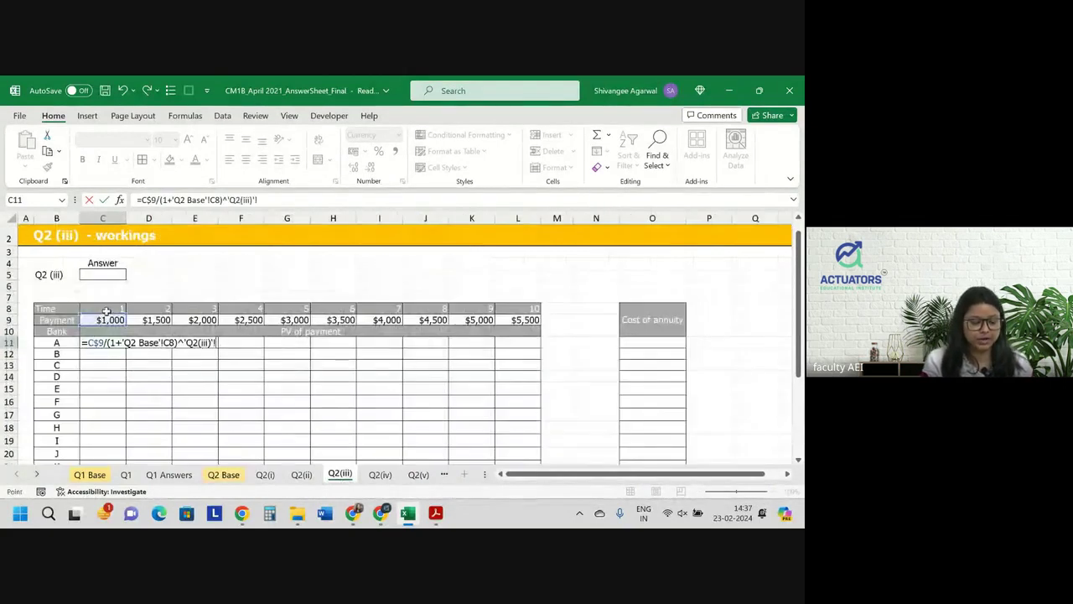
left_click(107, 311)
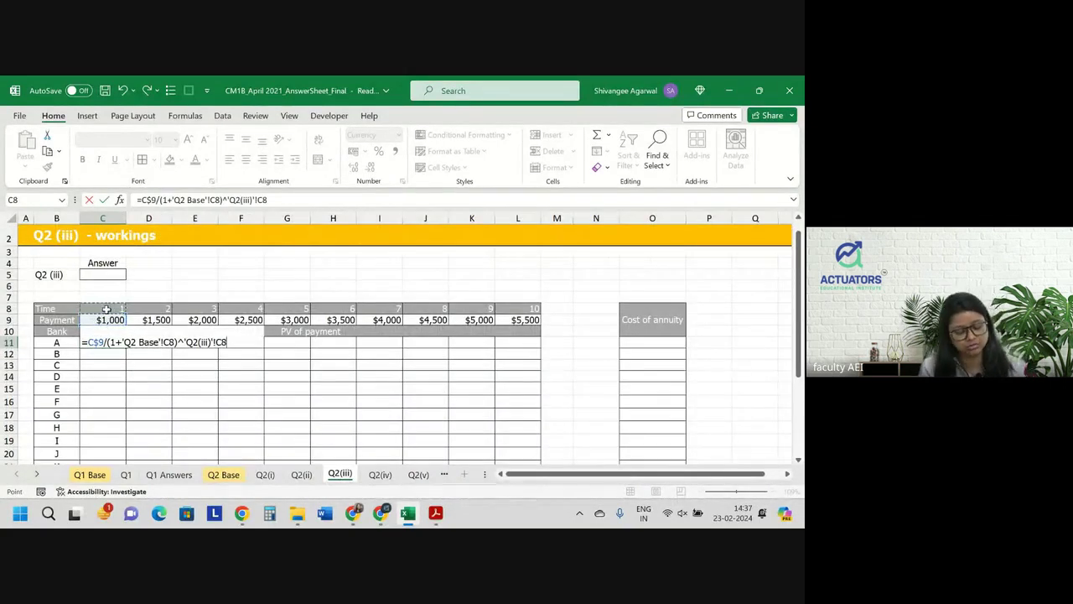
key("F4")
key("F4")
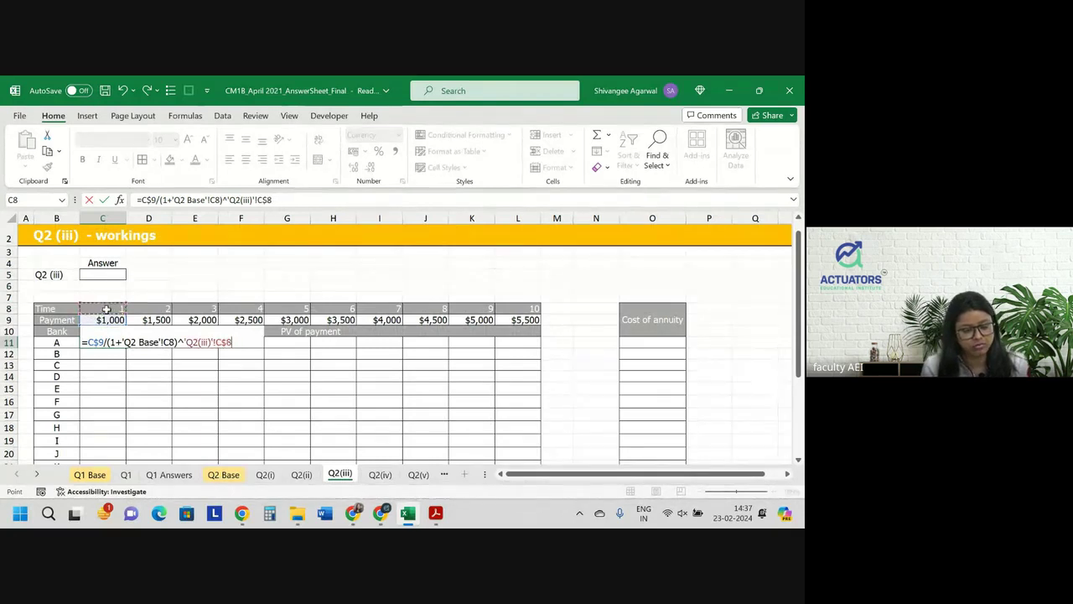
type(")")
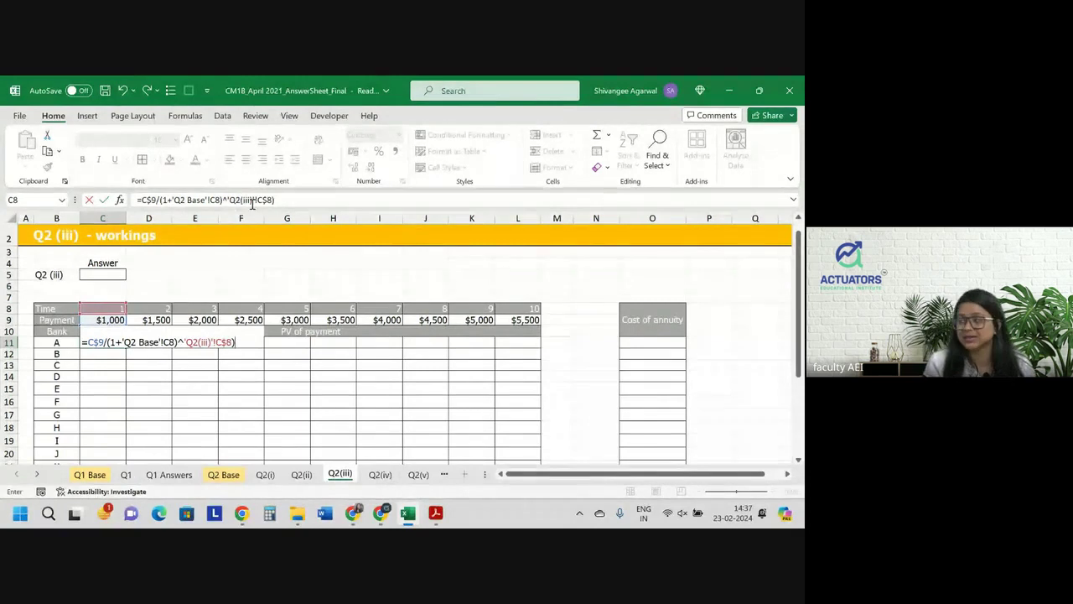
left_click(159, 200)
type("(")
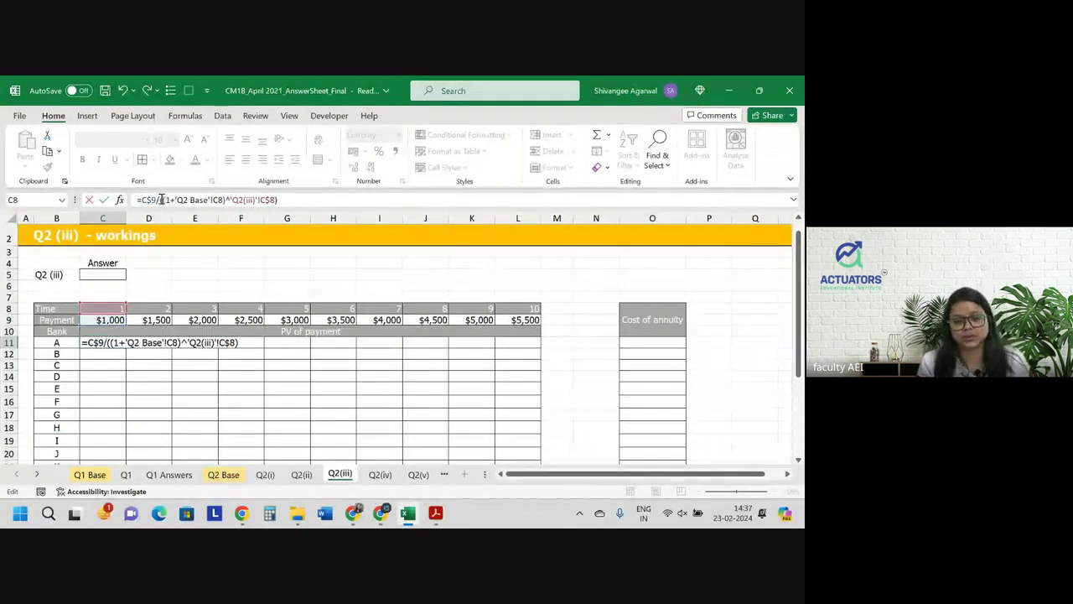
key("Return")
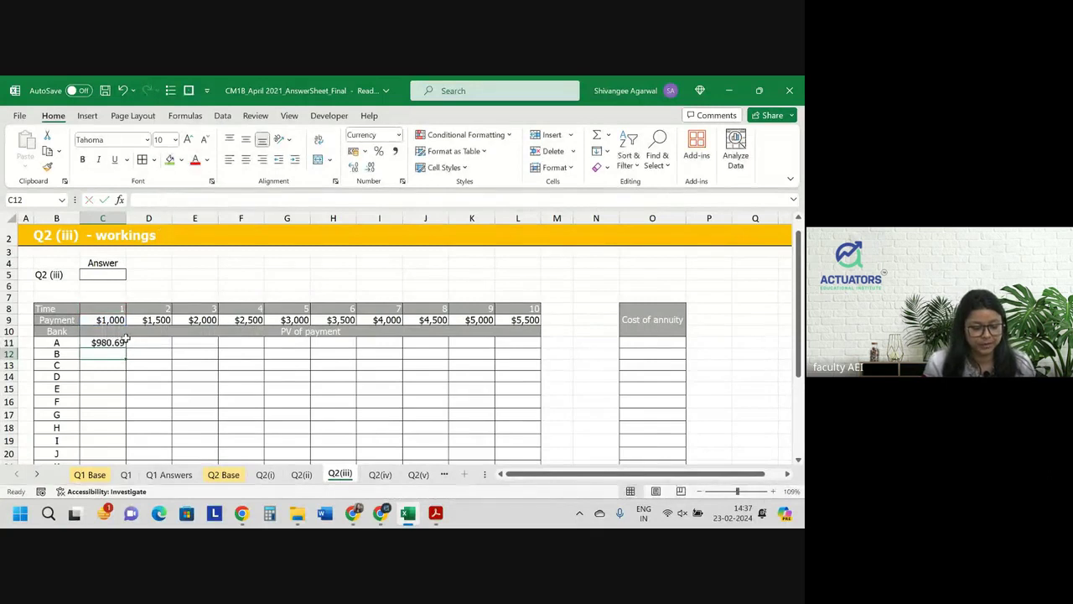
Fill the PV formula across to year 10 and down for every bank.
left_click(125, 343)
left_click_drag(126, 348, 539, 348)
key("ctrl+z")
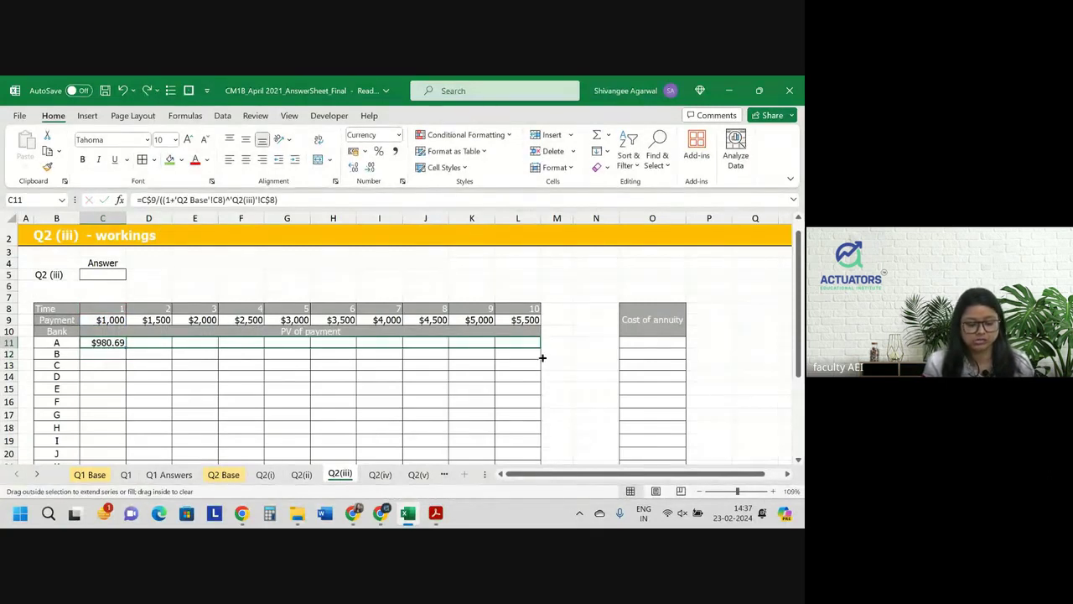
double_click(541, 350)
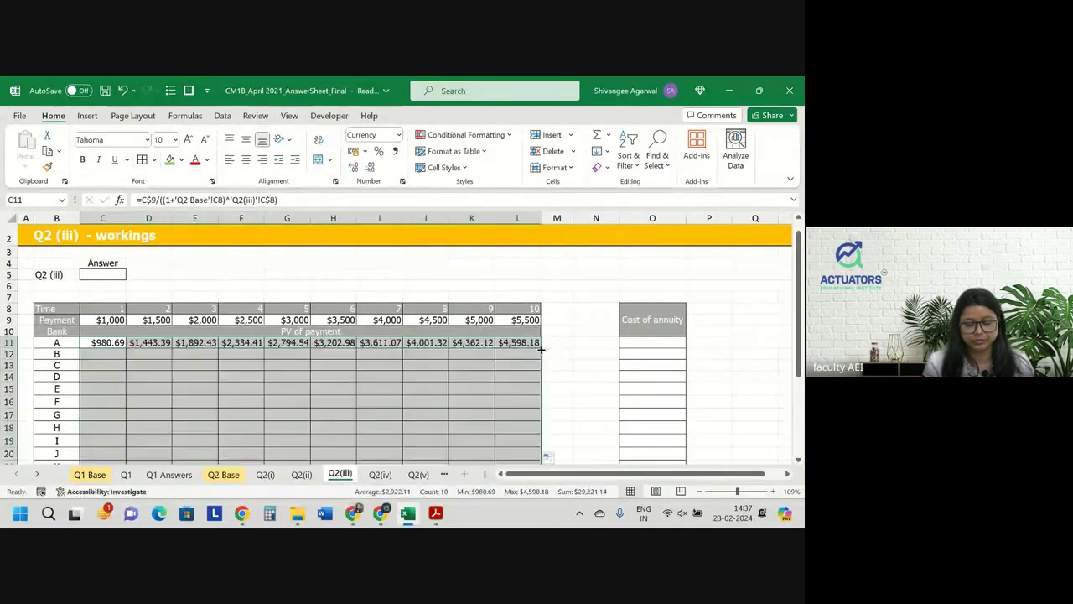
Total each bank's PVs with =SUM(C11:L11) in the Cost of annuity column, filled down.
left_click(638, 344)
type("=")
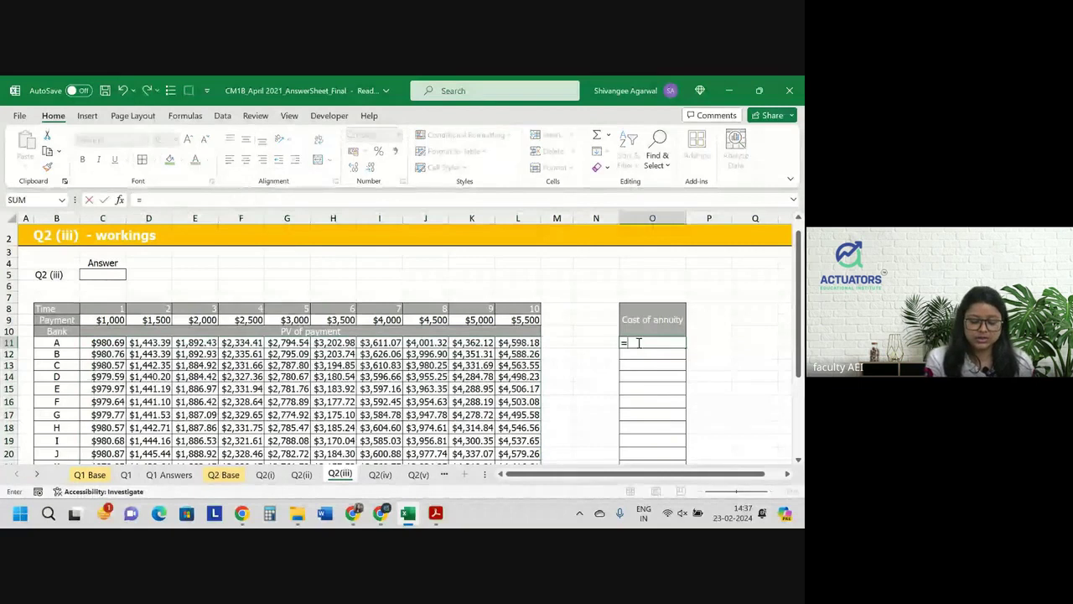
type("sum(")
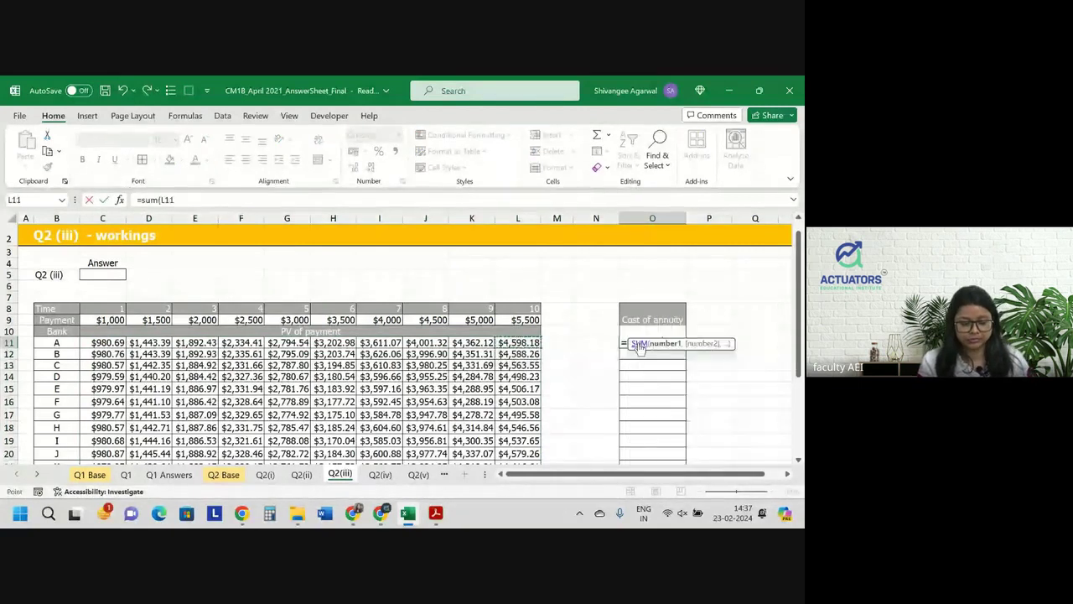
key("ctrl+Left")
key("ctrl+Left")
key("Right")
key("ctrl+shift+Right")
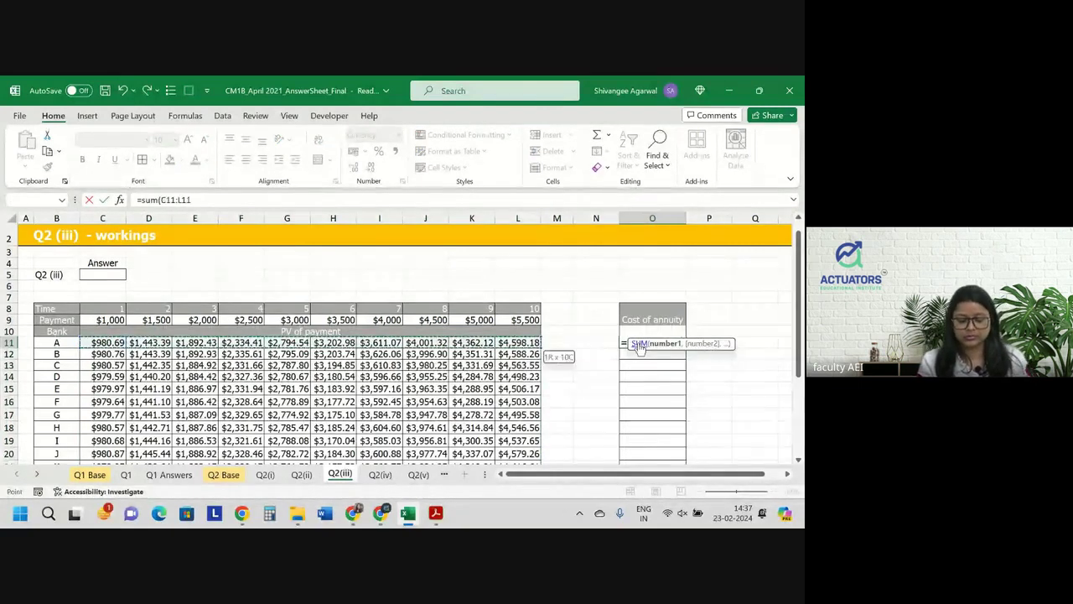
type(")")
key("Return")
left_click(659, 343)
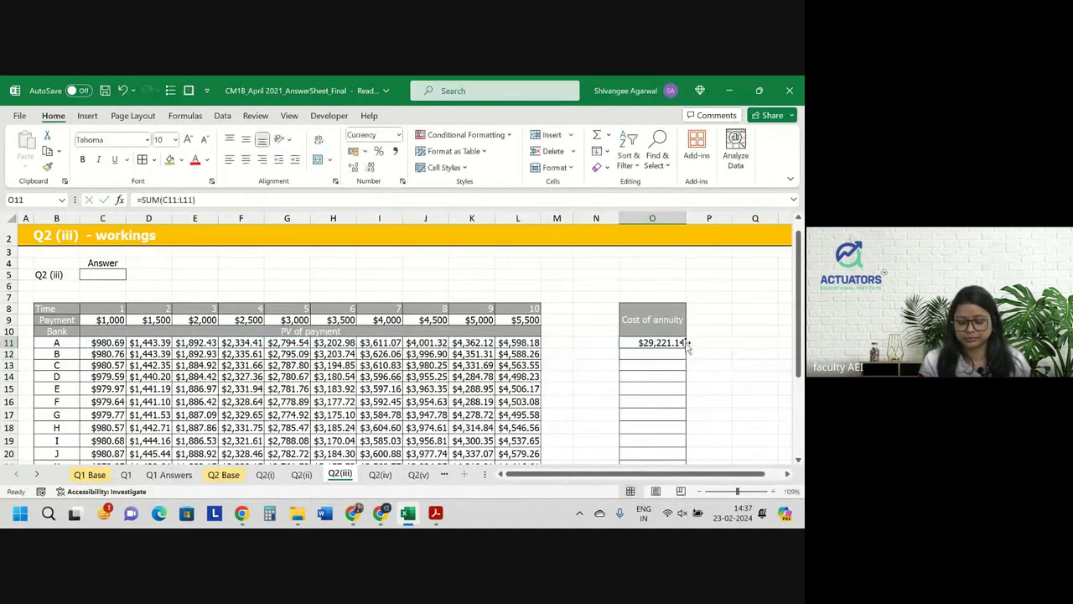
mouse_move(685, 344)
left_mouse_down()
mouse_move(685, 441)
mouse_move(671, 469)
mouse_move(671, 457)
left_mouse_up()
scroll(500, 334, "up", 3)
scroll(500, 333, "up", 2)
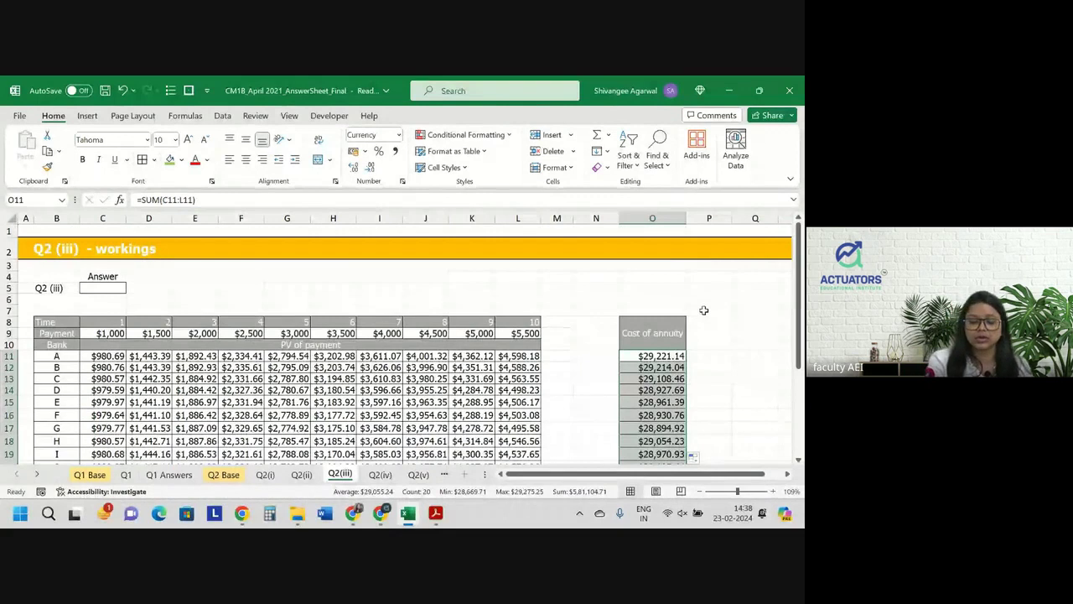
Check the IF formula on the Q2(ii) sheet for reference, then return to Q2(iii).
left_click(708, 333)
left_click(301, 475)
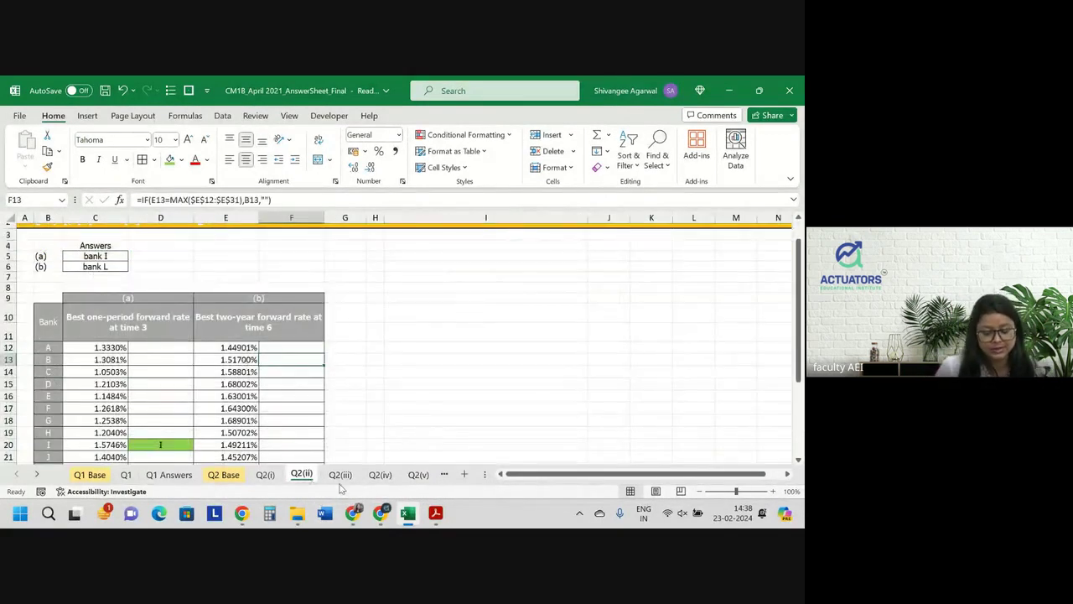
left_click(339, 474)
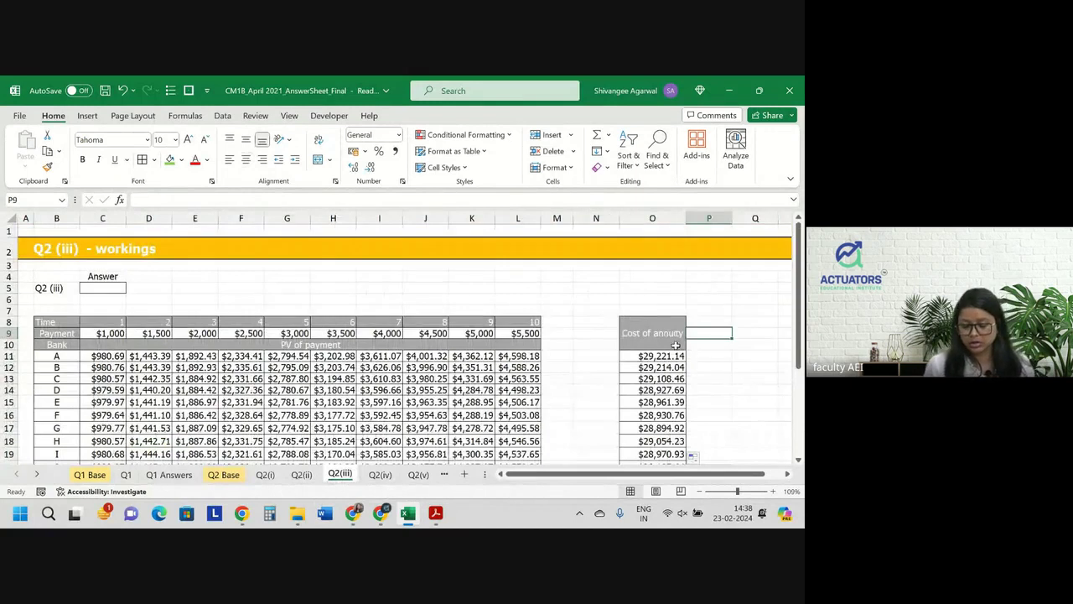
scroll(675, 345, "down", 1)
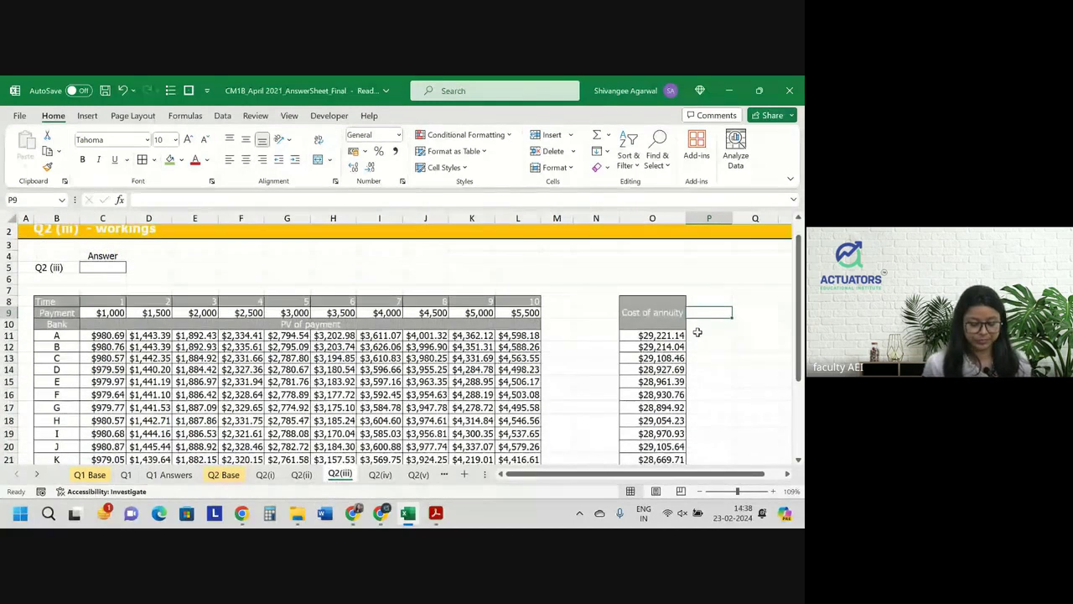
Add the heading 'Which bank?' beside the Cost of annuity column.
left_click(711, 323)
type("Min")
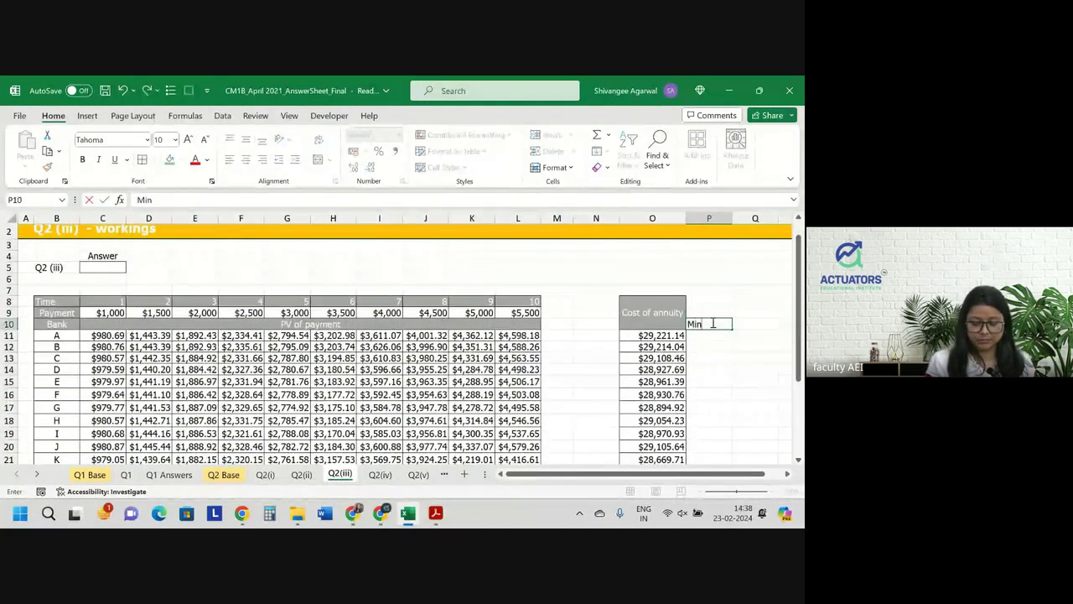
key("BackSpace")
key("BackSpace")
key("BackSpace")
type("Whi")
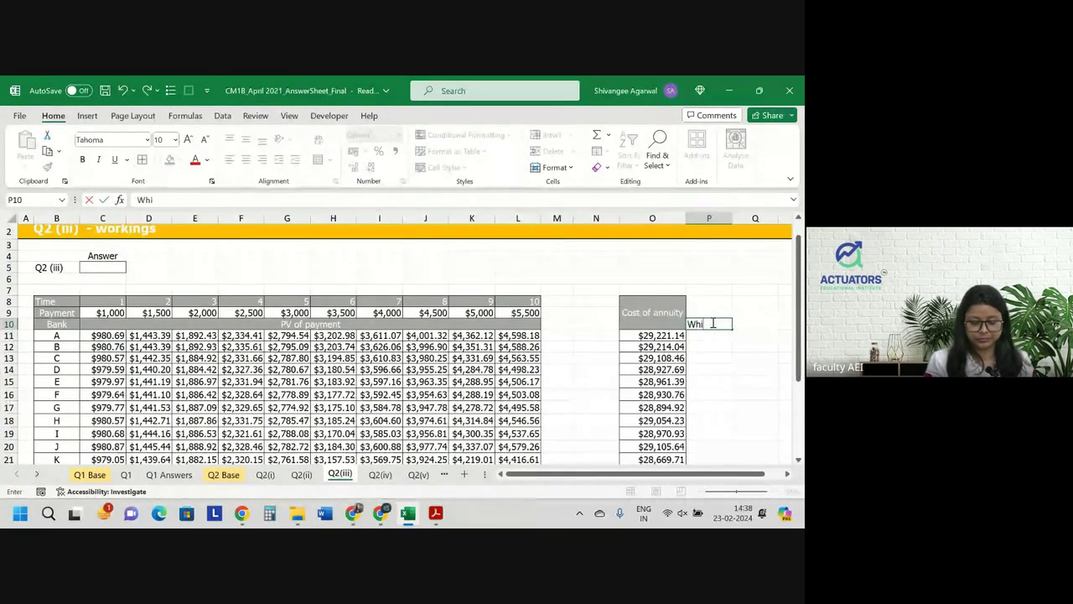
type("ch bank?")
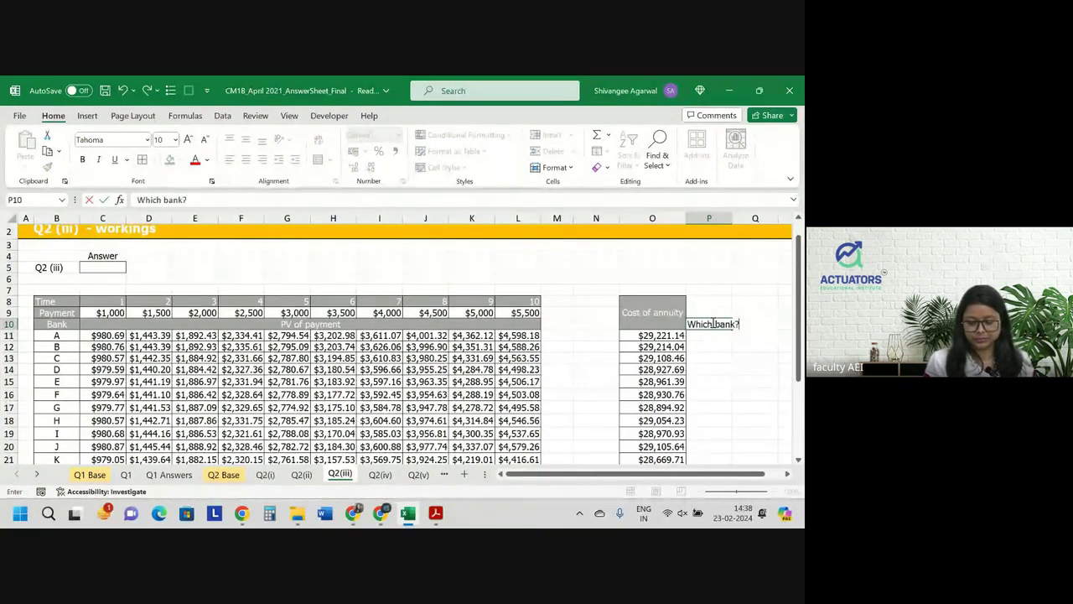
key("Return")
Enter =IF(O11=MIN($O$11:$O$30),B11,"") in P11 and copy it down to row 30.
type("=")
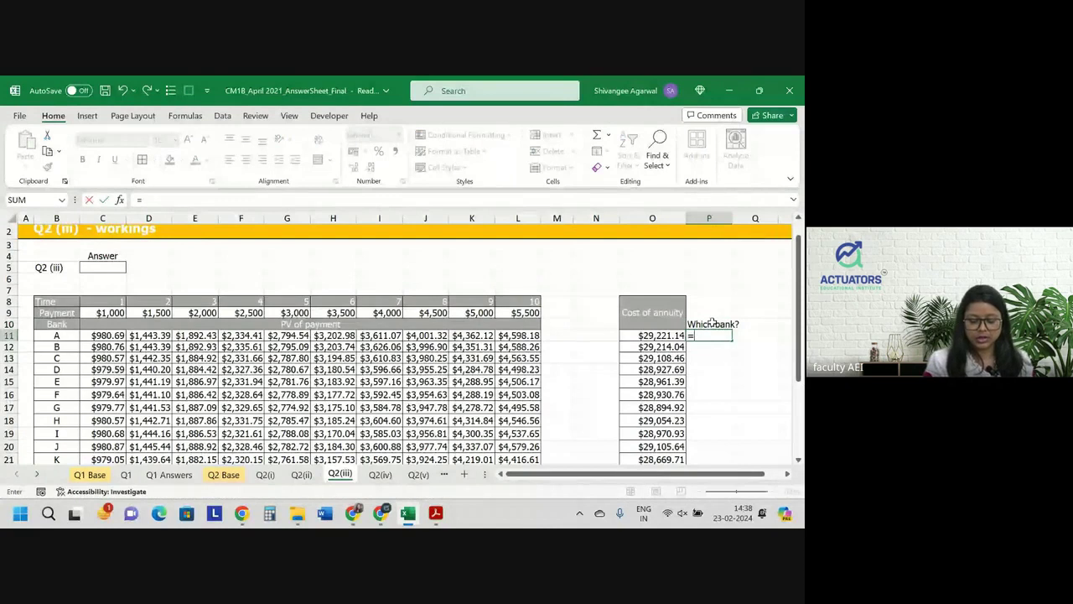
type("if(")
key("Left")
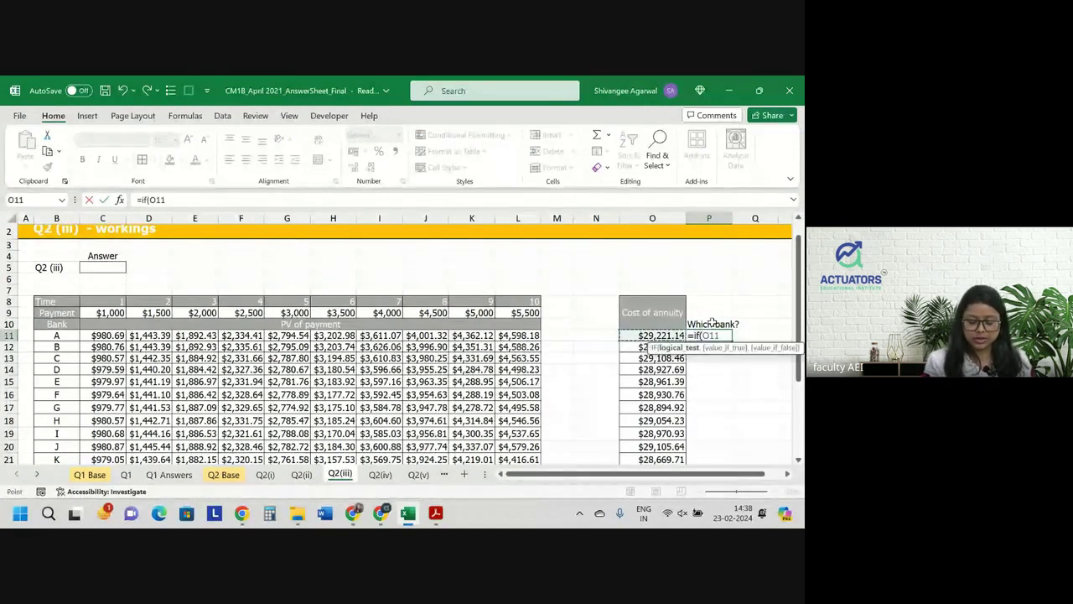
type("=min(")
key("Left")
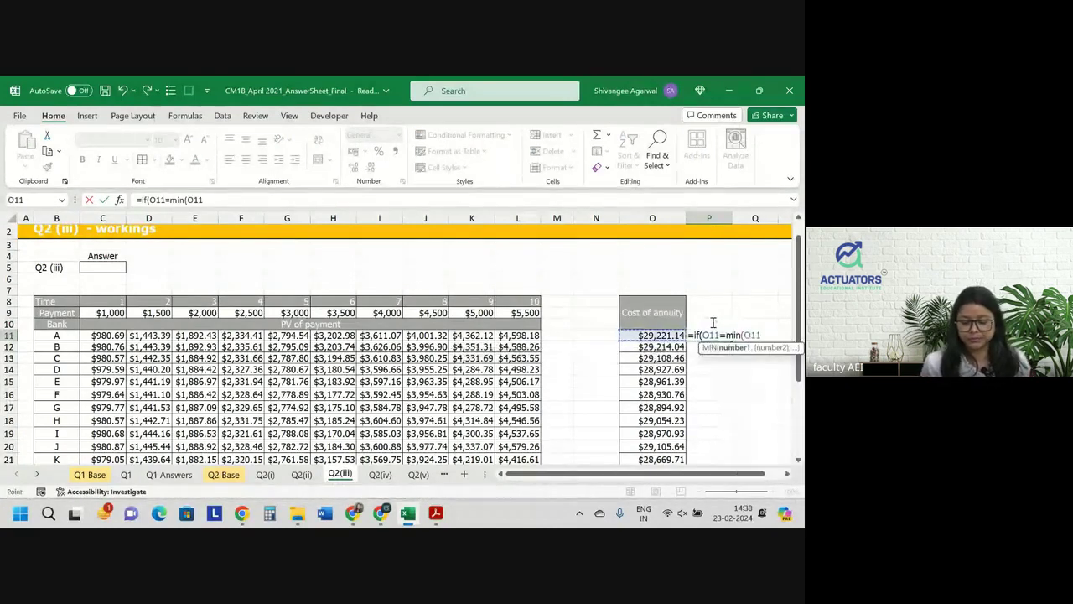
key("ctrl+shift+Down")
key("F4")
scroll(713, 322, "up", 5)
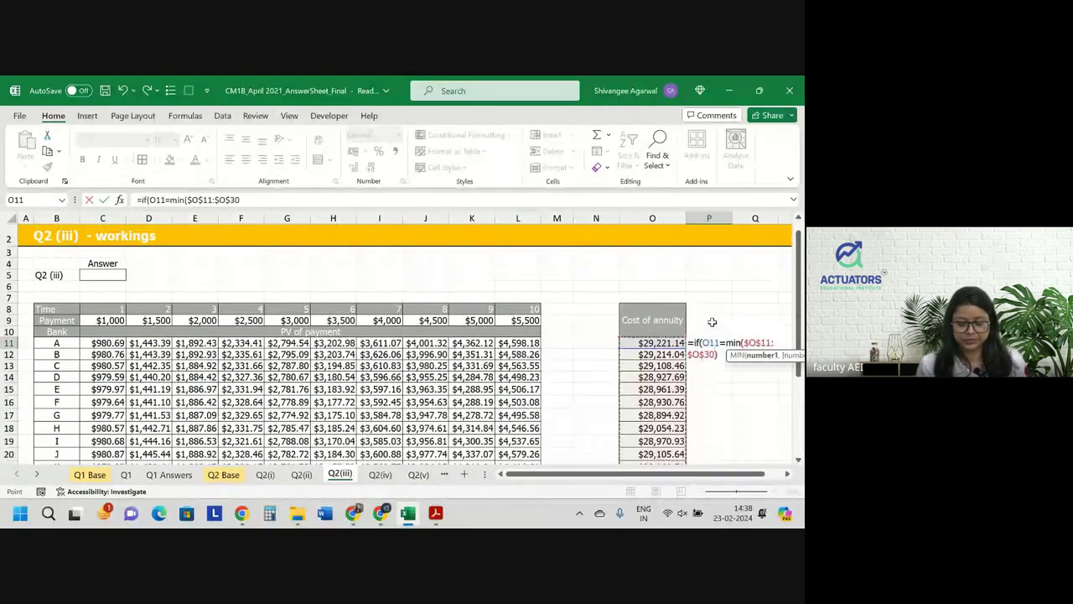
type("),")
key("Left")
key("Left")
key("Left")
key("Left")
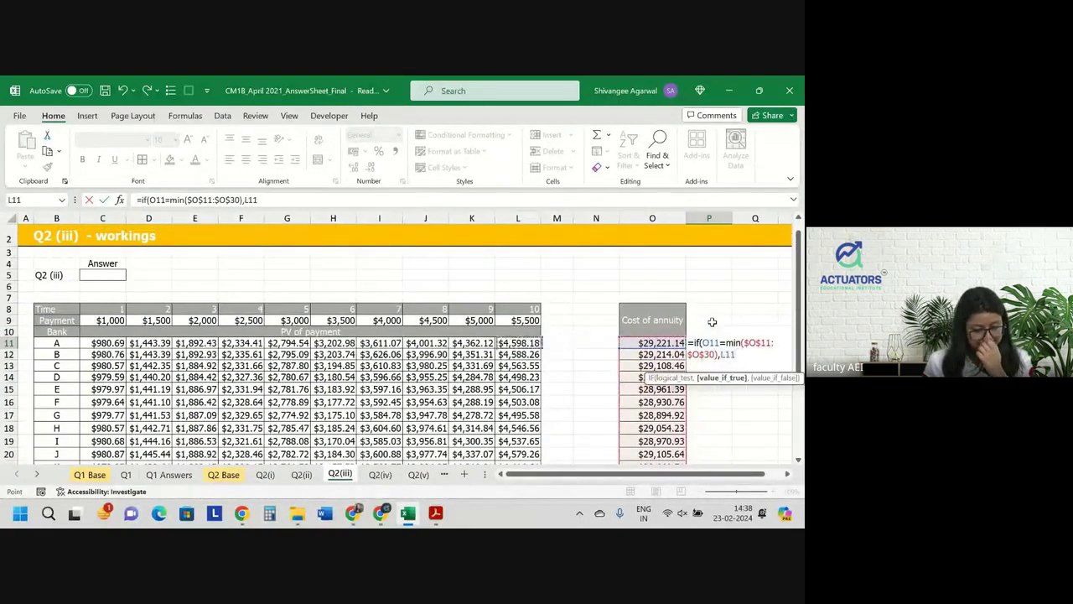
key("Left")
key("Left")
key("Left")
key("Left")
key("Left")
key("Left")
key("Left")
key("Left")
key("Left")
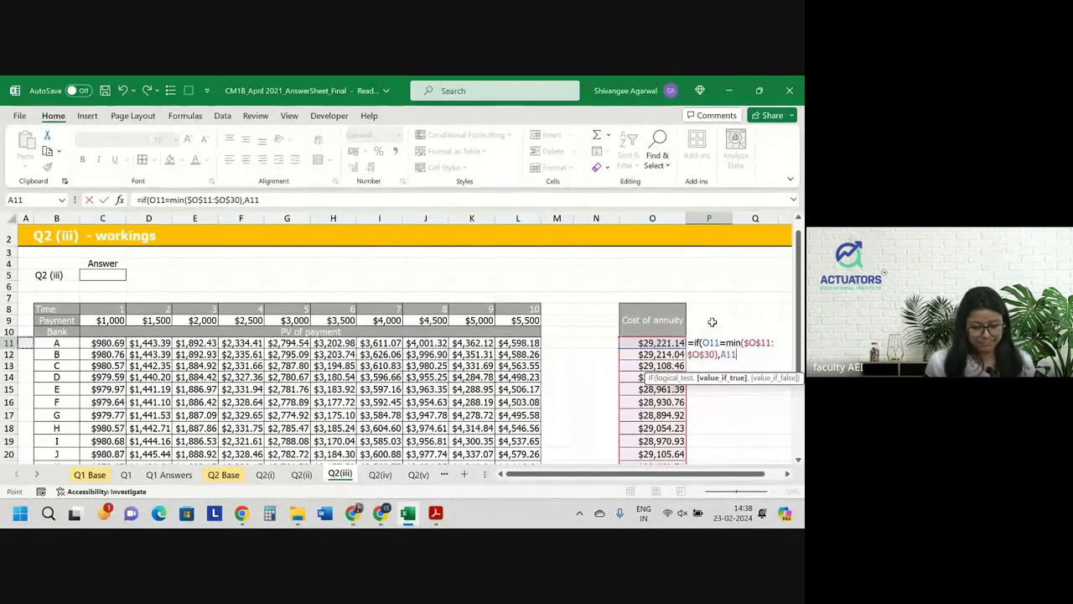
key("Right")
type(",")
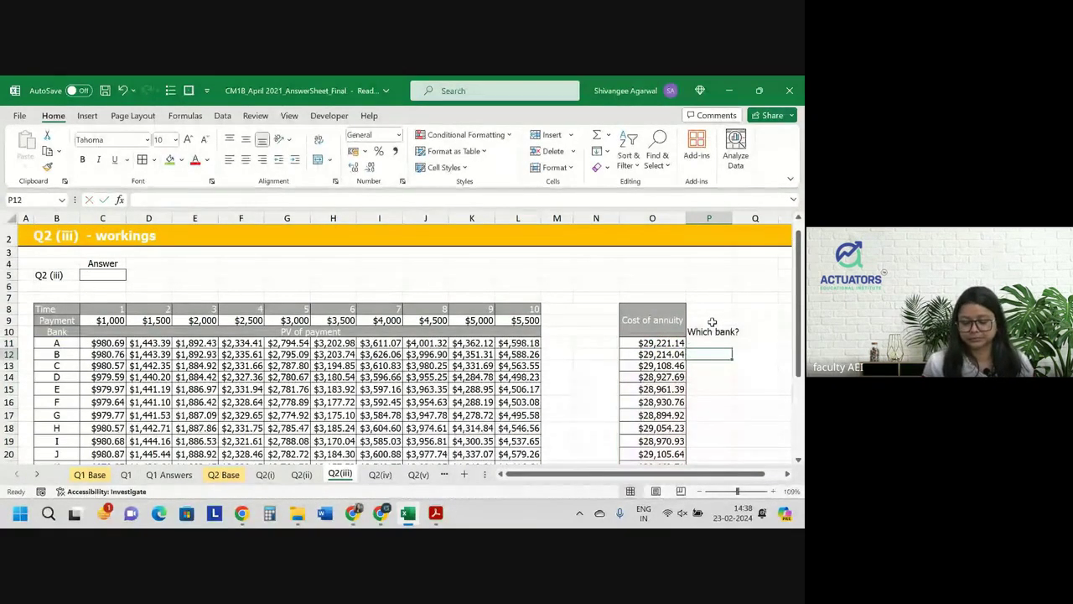
left_click(712, 343)
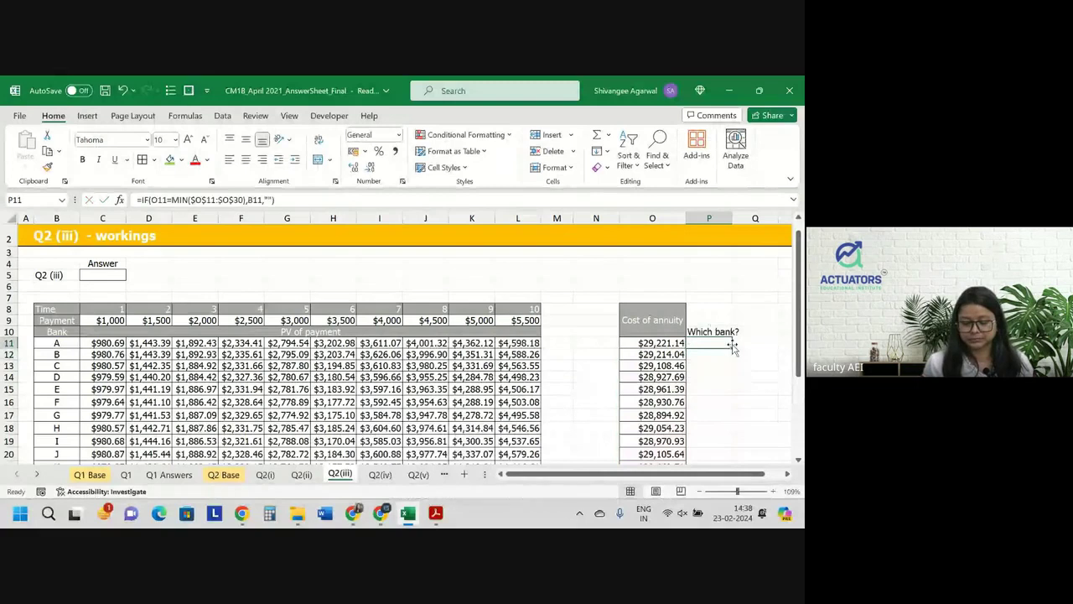
double_click(733, 348)
Shade P21, the cell flagging bank K as cheapest, green.
scroll(733, 349, "down", 4)
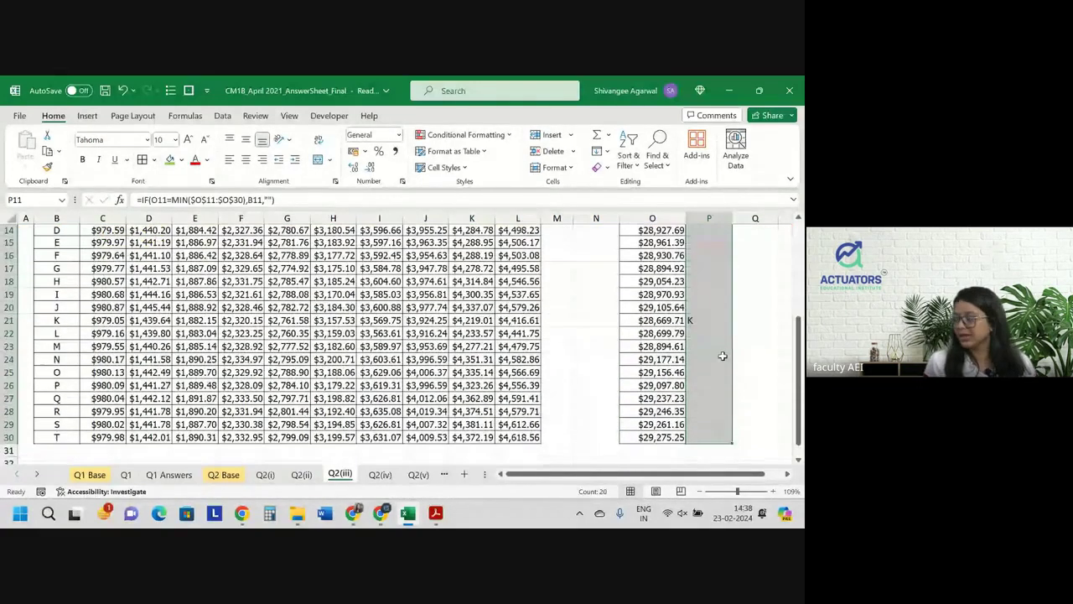
left_click(708, 321)
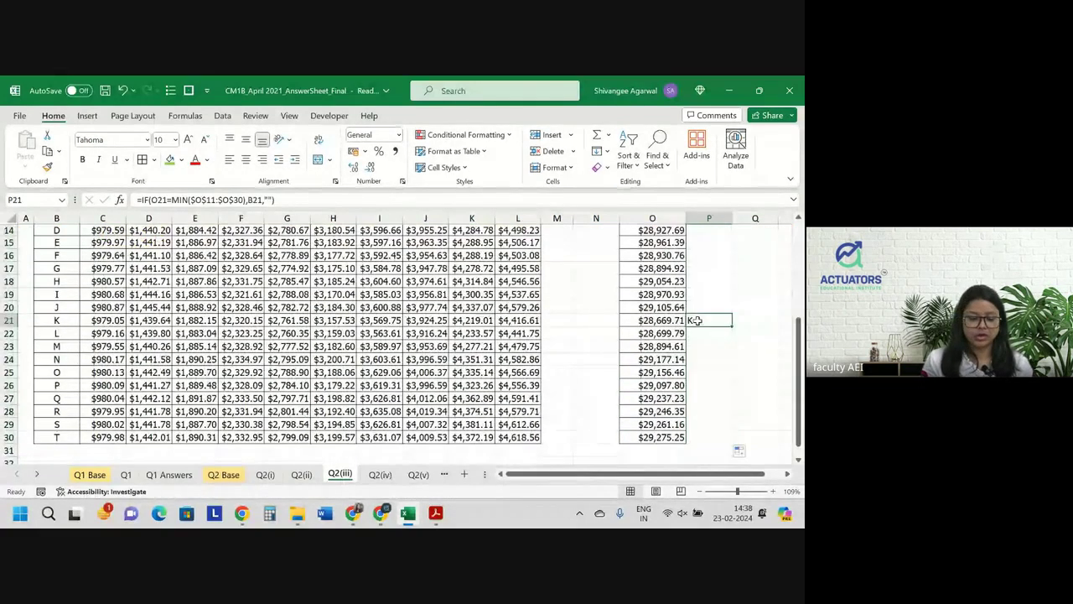
left_click(169, 160)
scroll(241, 325, "up", 2)
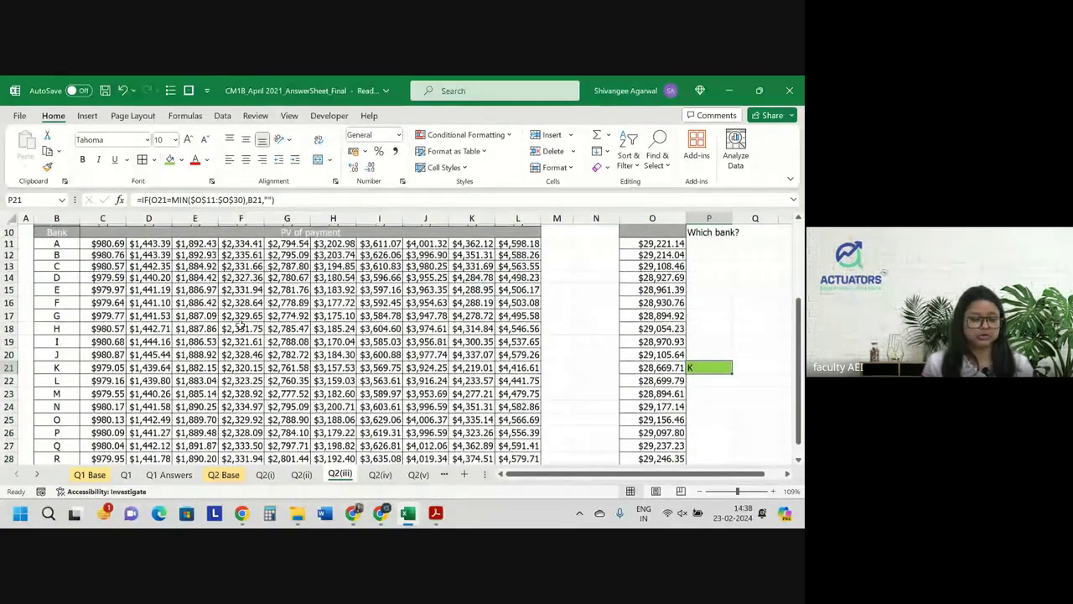
scroll(241, 325, "up", 3)
Enter the answer 'Bnak K' in C5 and check bank A's cost of annuity in O11.
left_click(109, 287)
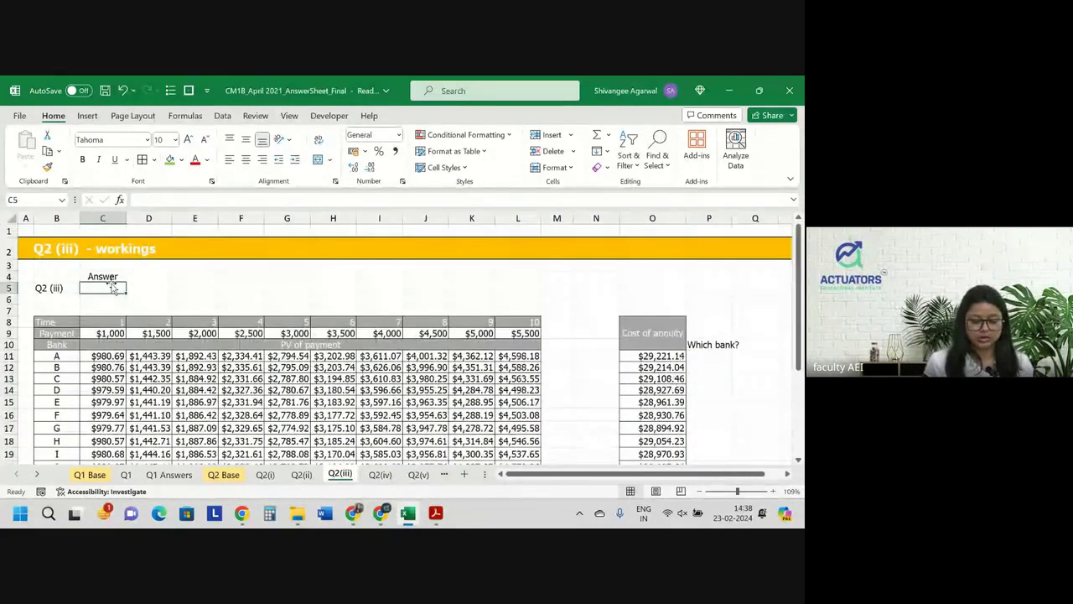
type("Bnak K")
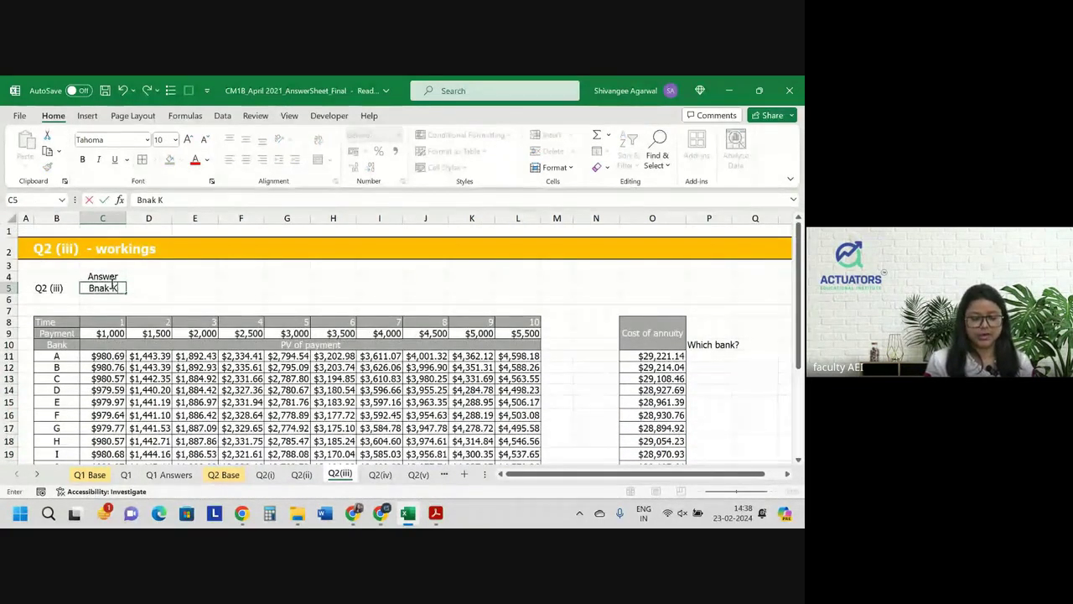
key("Return")
scroll(216, 305, "down", 1)
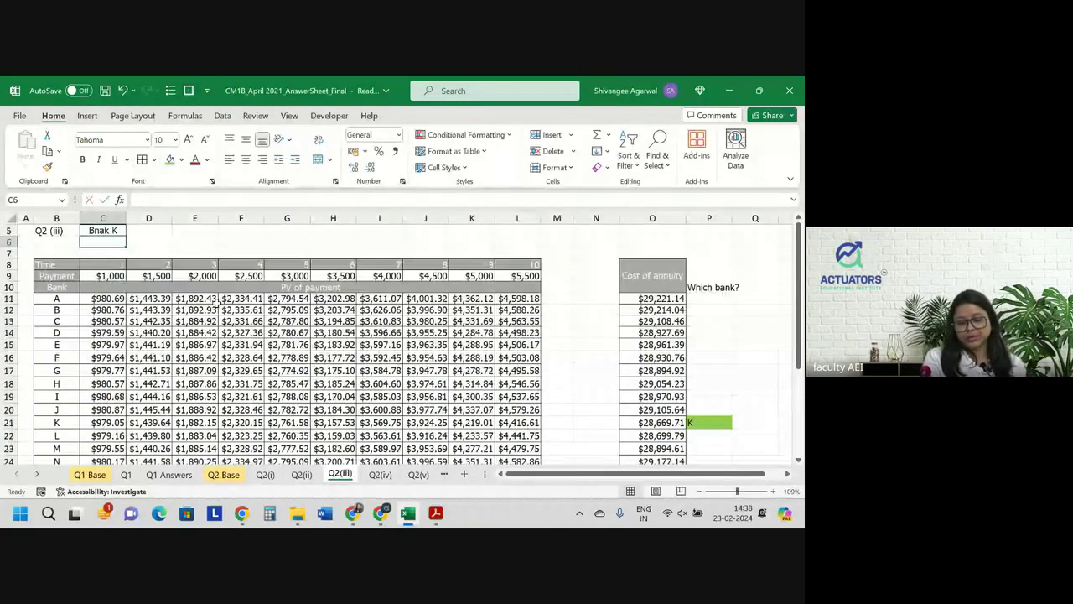
left_click(670, 297)
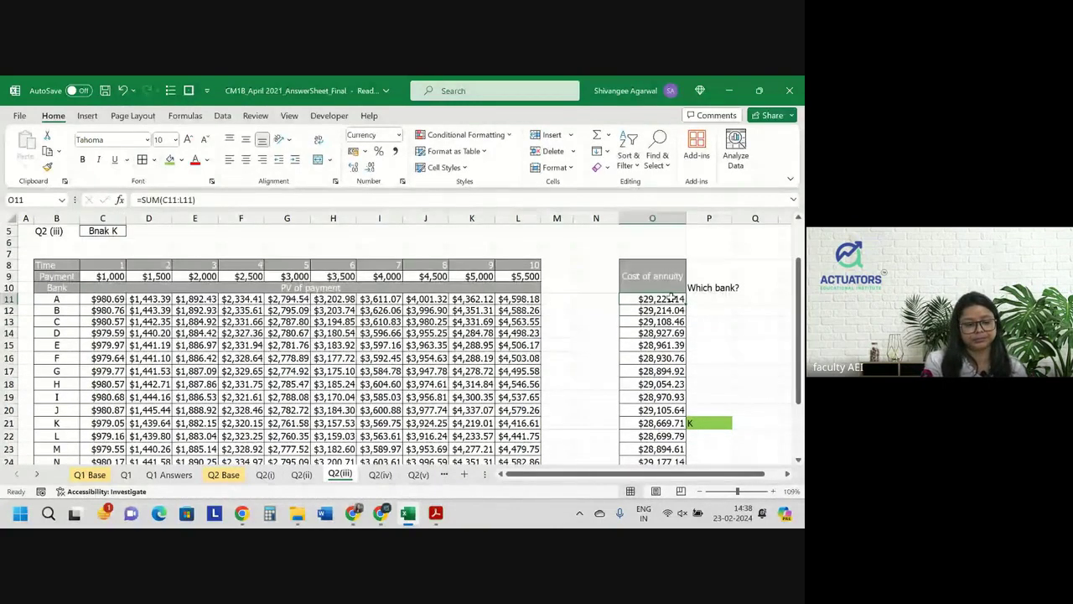
Try copying the Cost of annuity heading style to the Which bank? cells, undoing misplaced results.
left_click(663, 277)
left_click(47, 167)
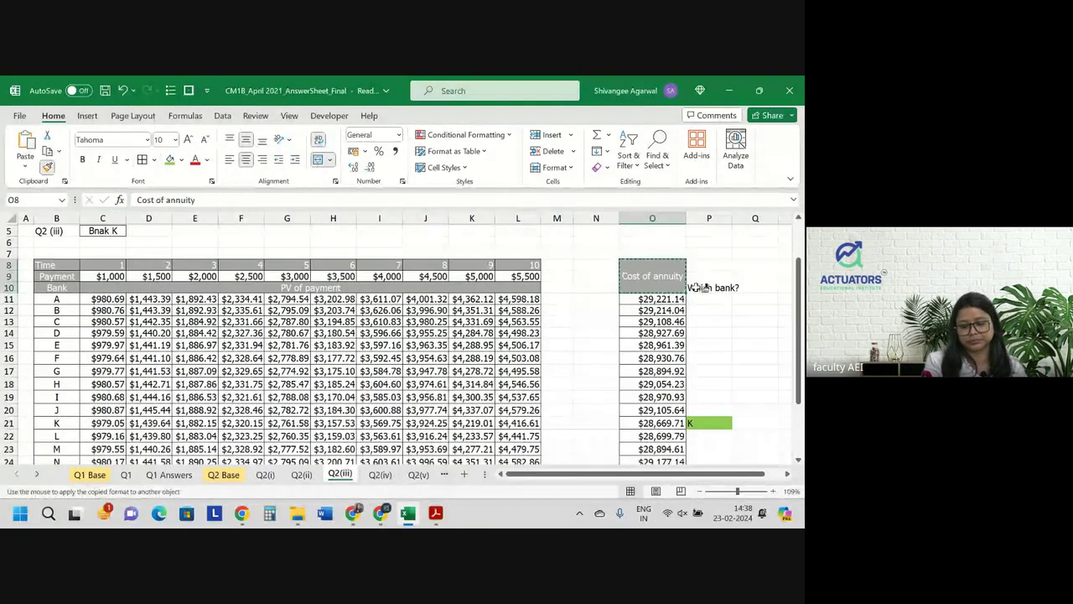
left_click_drag(695, 287, 691, 259)
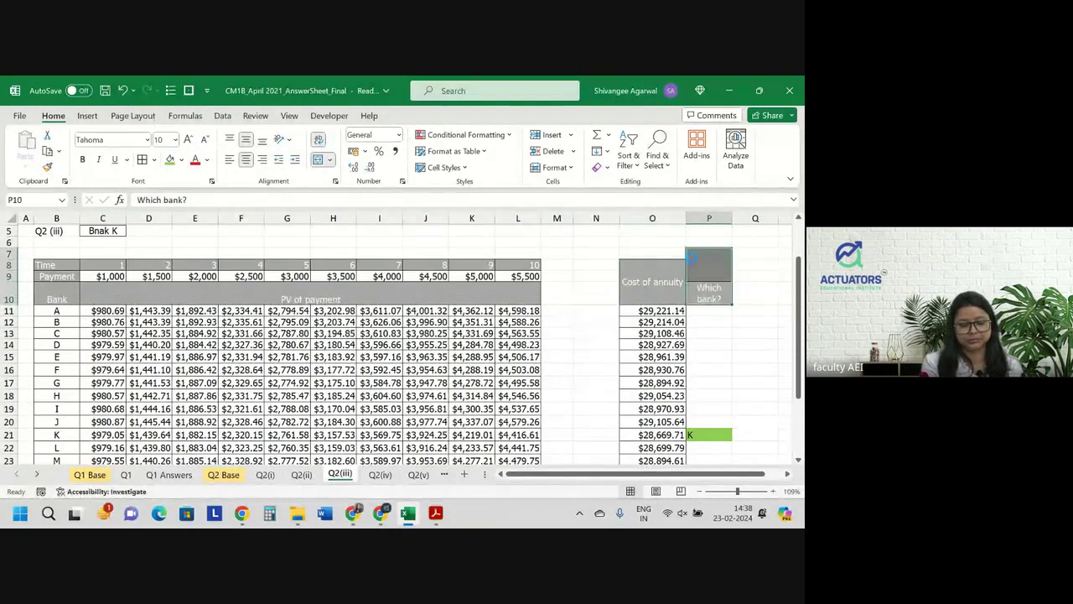
key("ctrl+z")
left_click(651, 267)
key("ctrl+c")
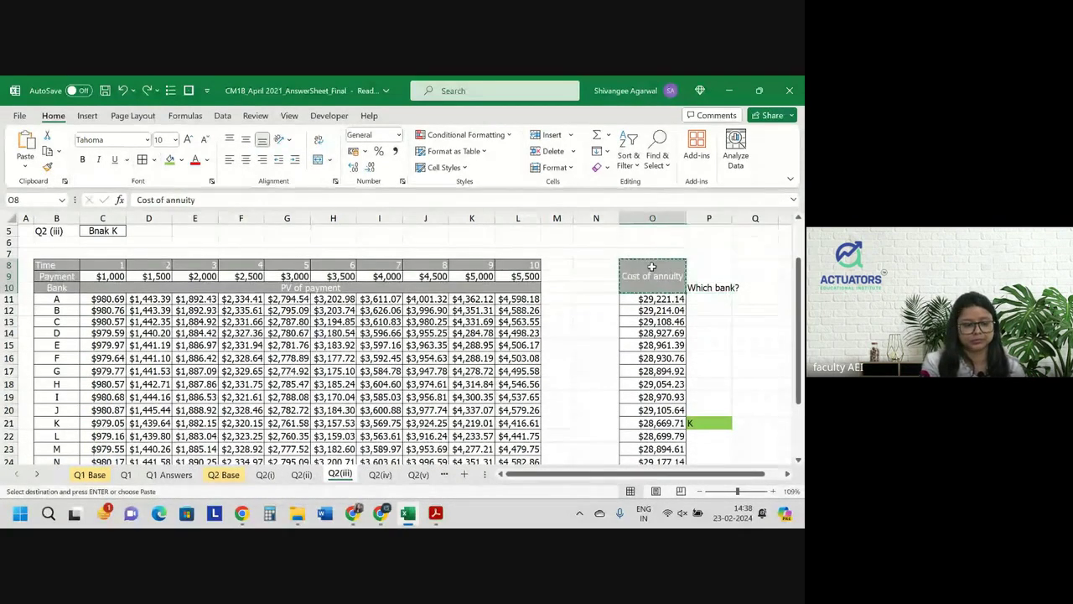
left_click(47, 166)
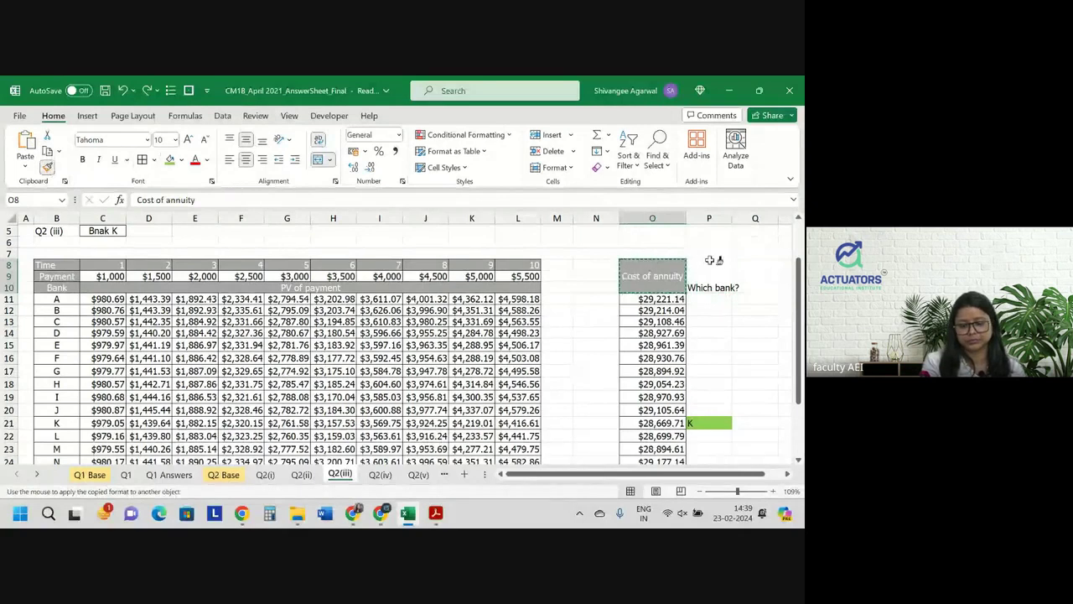
mouse_move(708, 253)
left_mouse_down()
mouse_move(708, 284)
mouse_move(707, 264)
left_mouse_up()
key("ctrl+c")
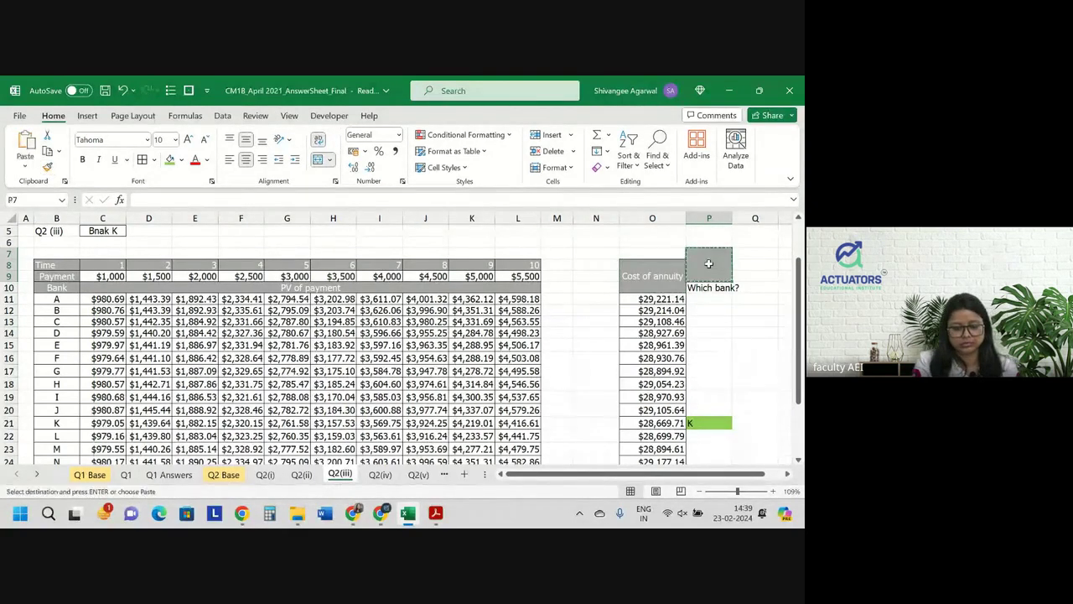
key("Down")
left_click(709, 264)
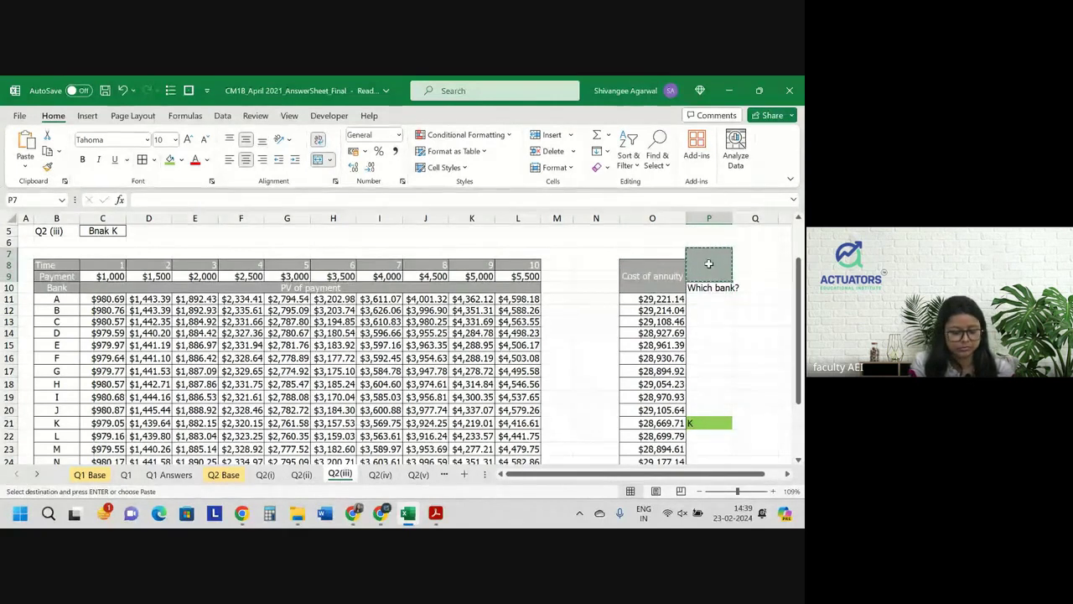
key("ctrl+z")
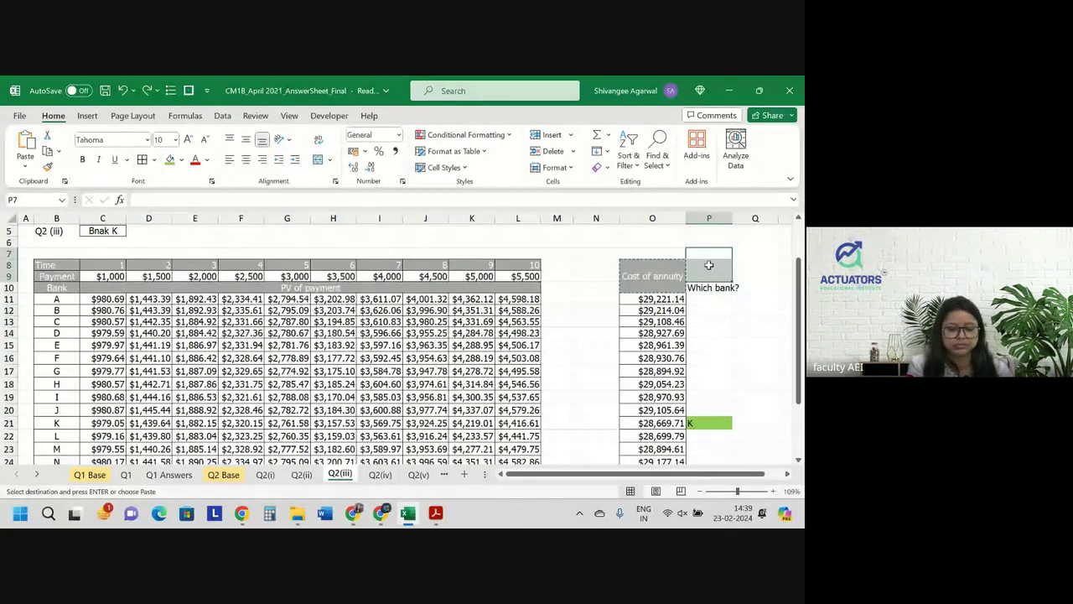
Format-paint the grey Cost of annuity heading style onto P8:P10 and re-enter the Which bank? heading.
left_click(652, 276)
key("alt+h")
key("f")
key("p")
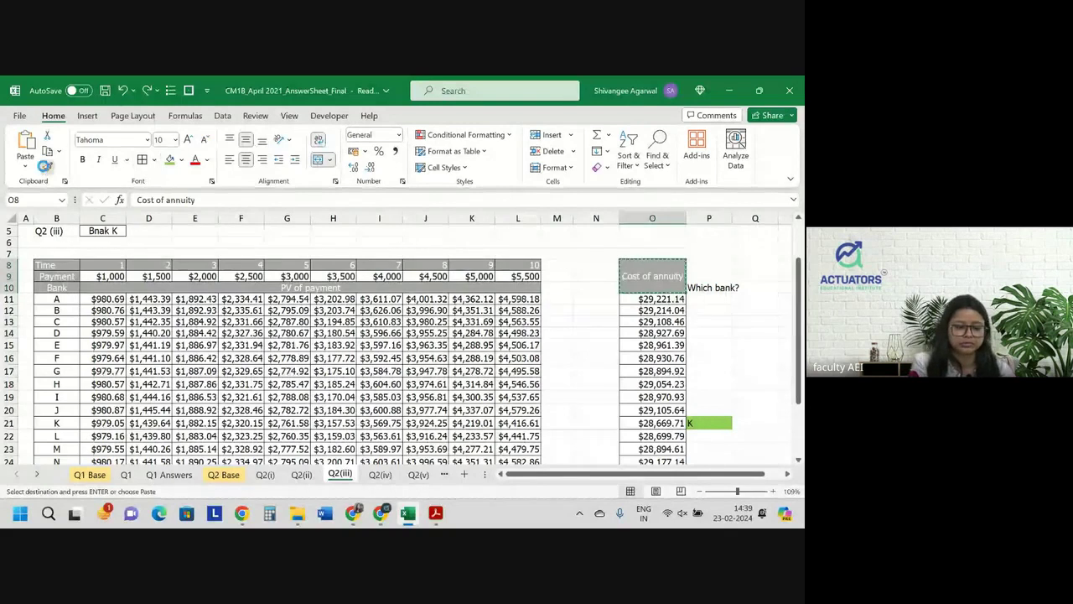
left_click(702, 264)
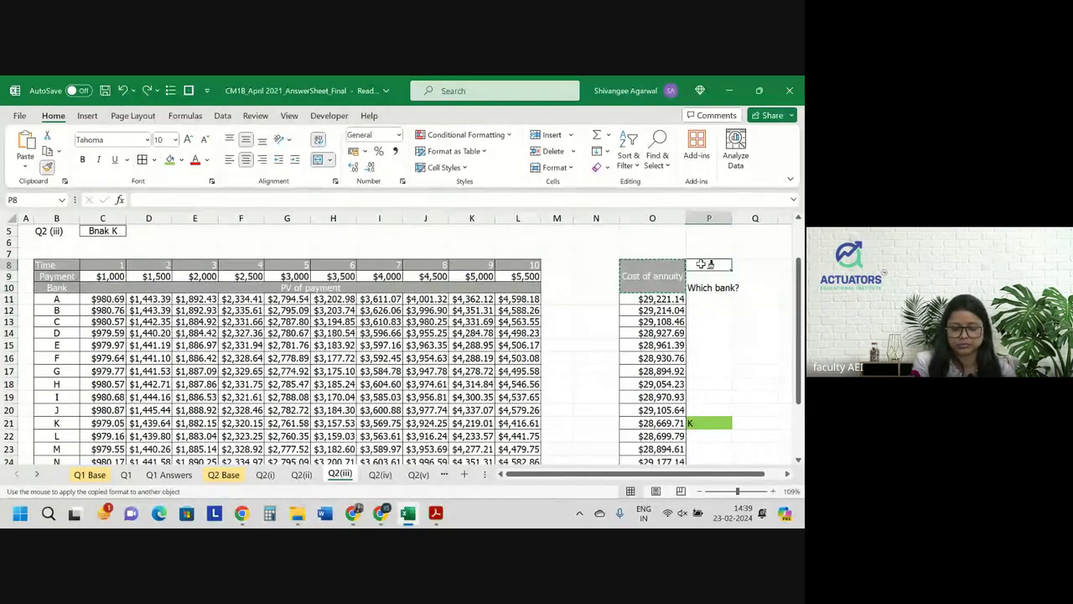
left_click_drag(703, 264, 708, 289)
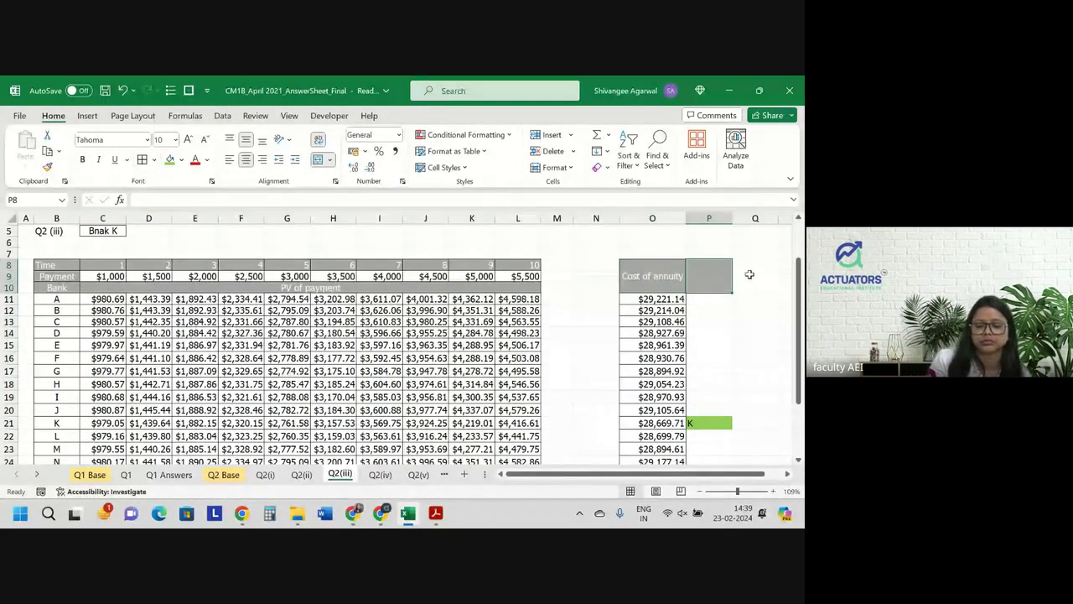
double_click(717, 278)
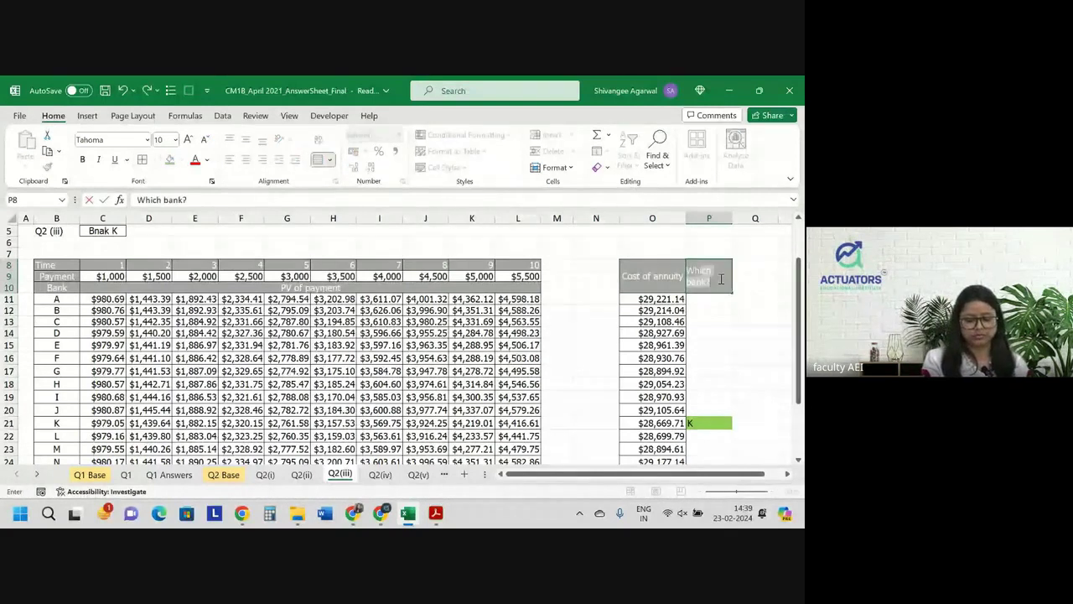
type("Whici")
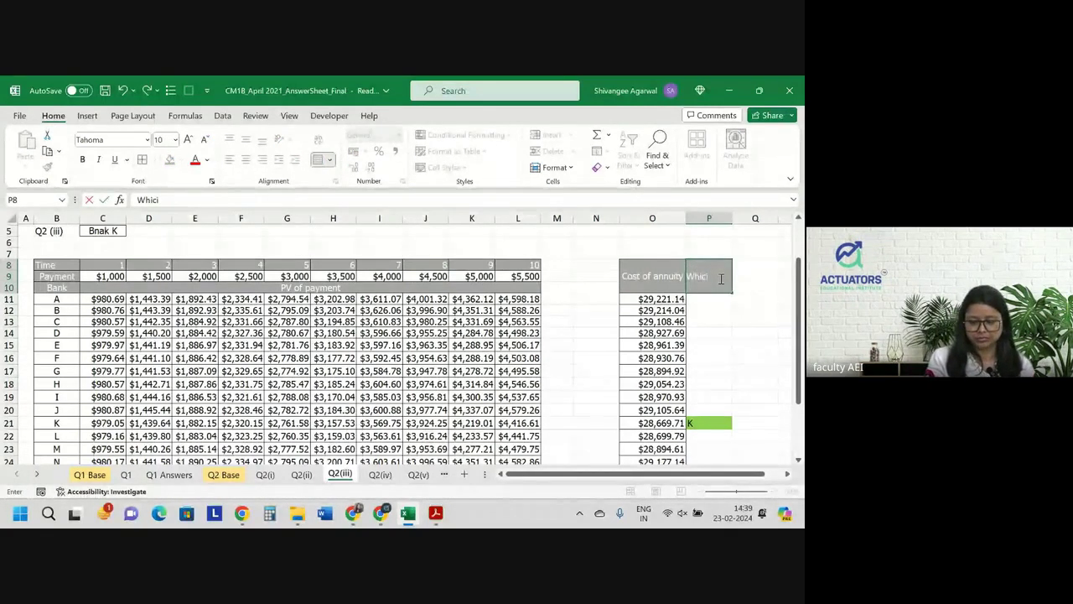
type("h")
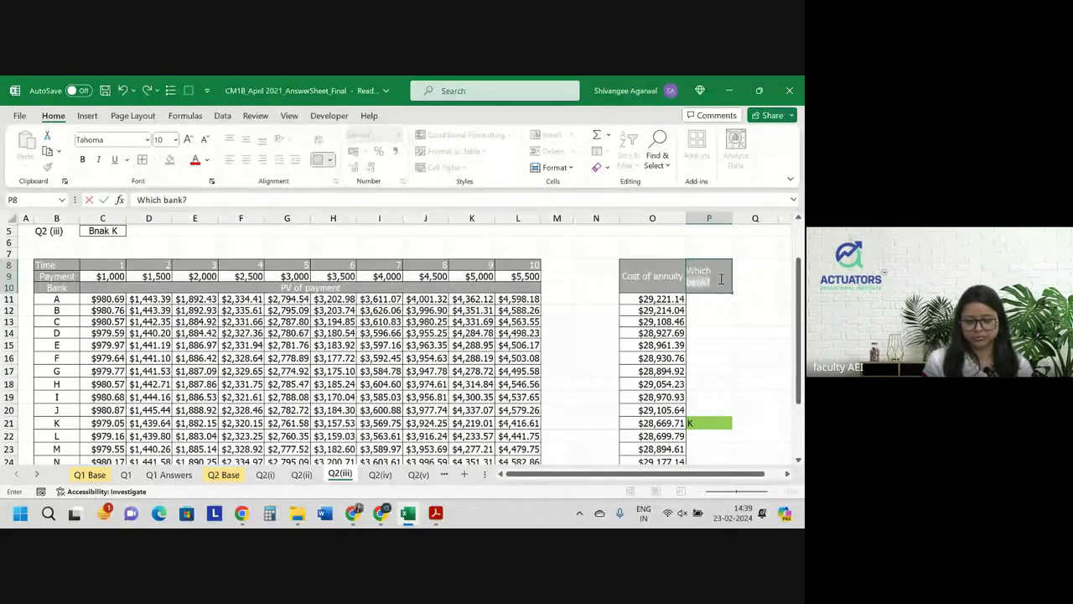
key("Tab")
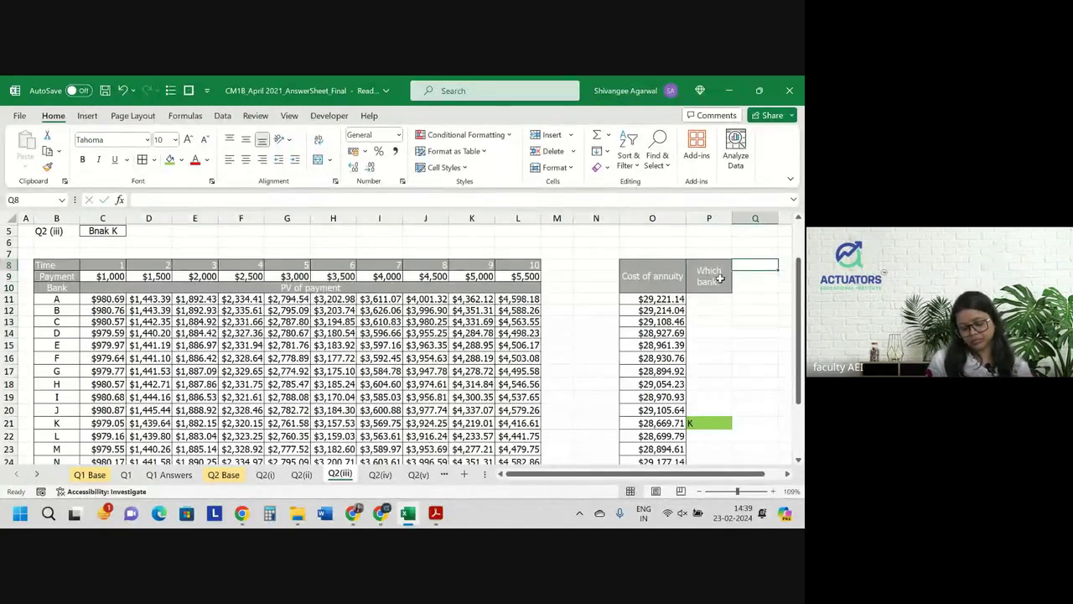
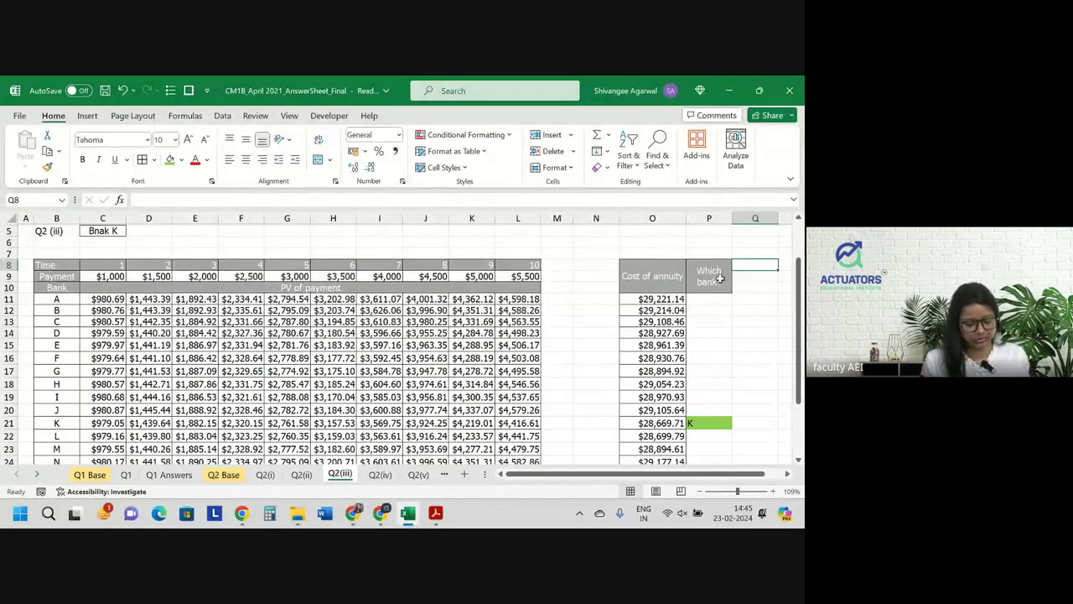
Review question (iv) on the effective annual rate of return in the exam paper.
key("alt+Tab")
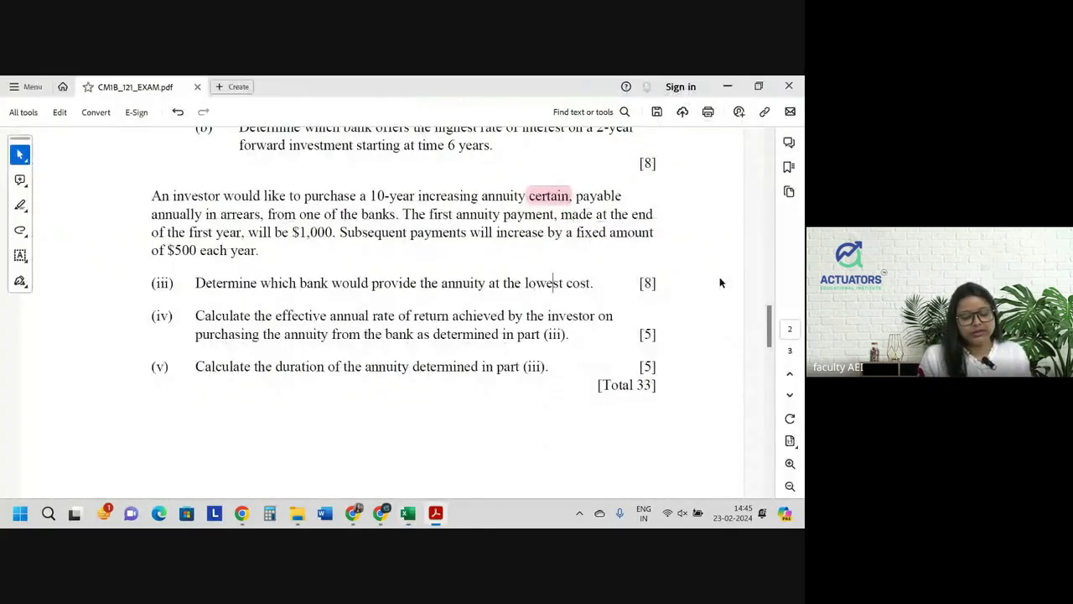
left_click_drag(275, 315, 450, 315)
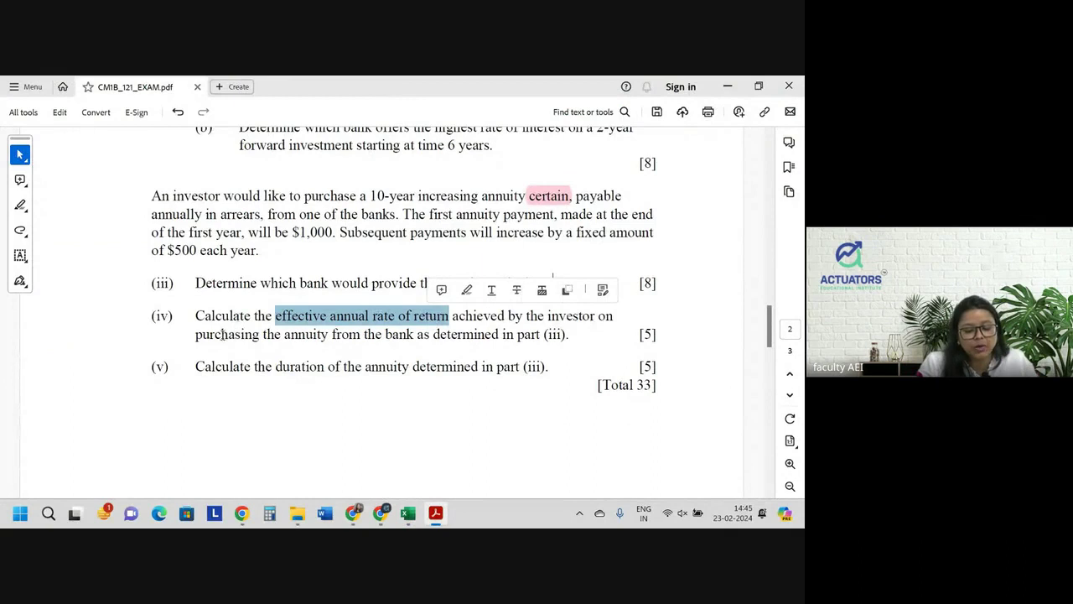
left_click_drag(195, 334, 563, 333)
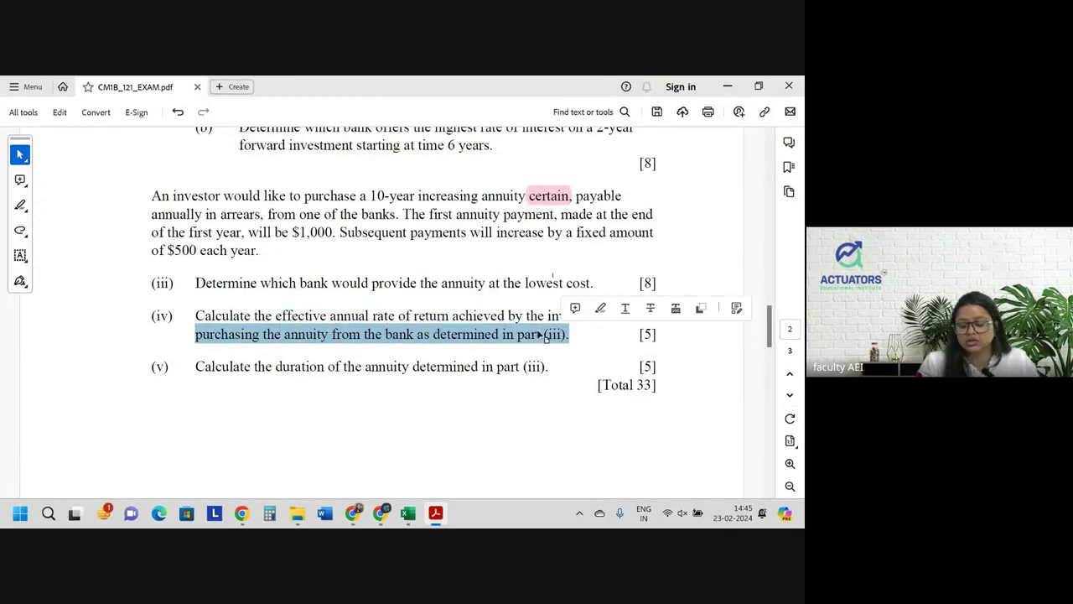
left_click(478, 334)
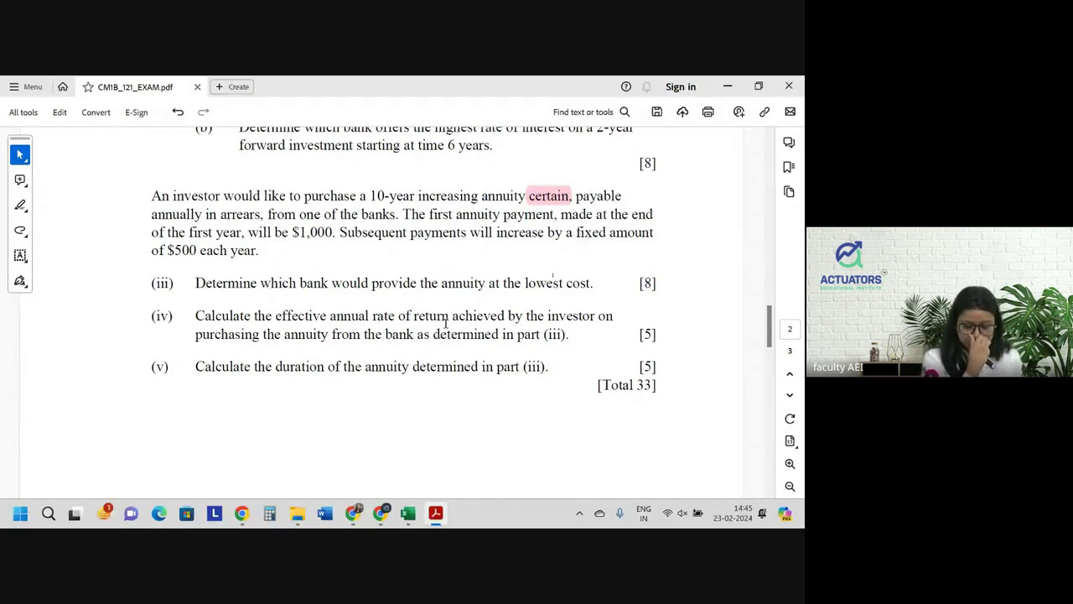
key("alt+Tab")
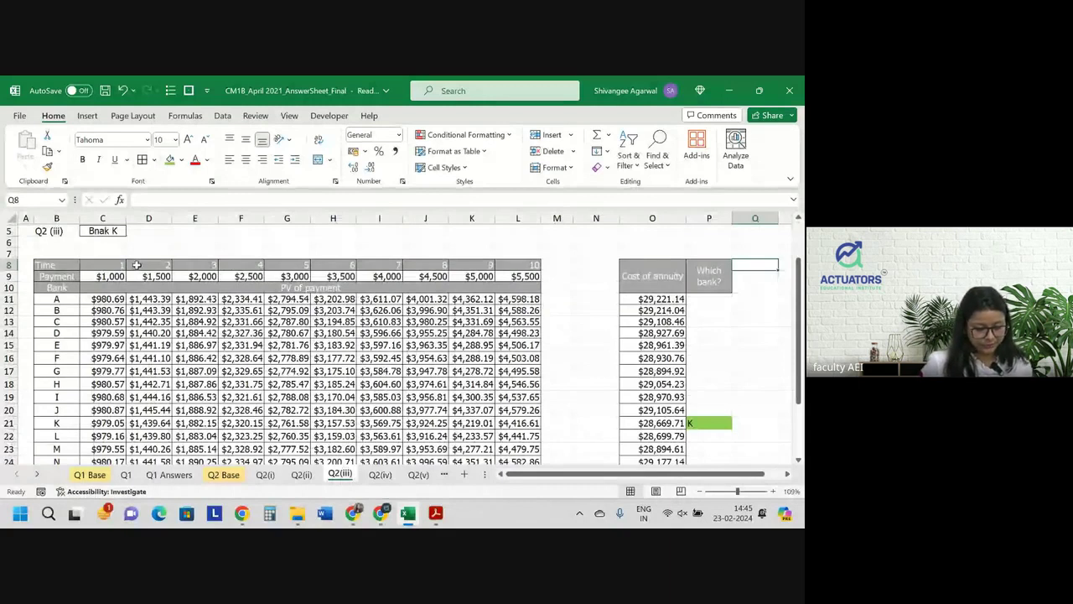
Paste the $1,000–$5,500 payment amounts from Q2(iii) into Q2(iv) row 8, C8:L8.
key("ctrl+Page_Down")
key("ctrl+c")
key("Right")
key("shift+Right")
key("shift+Right")
key("shift+Right")
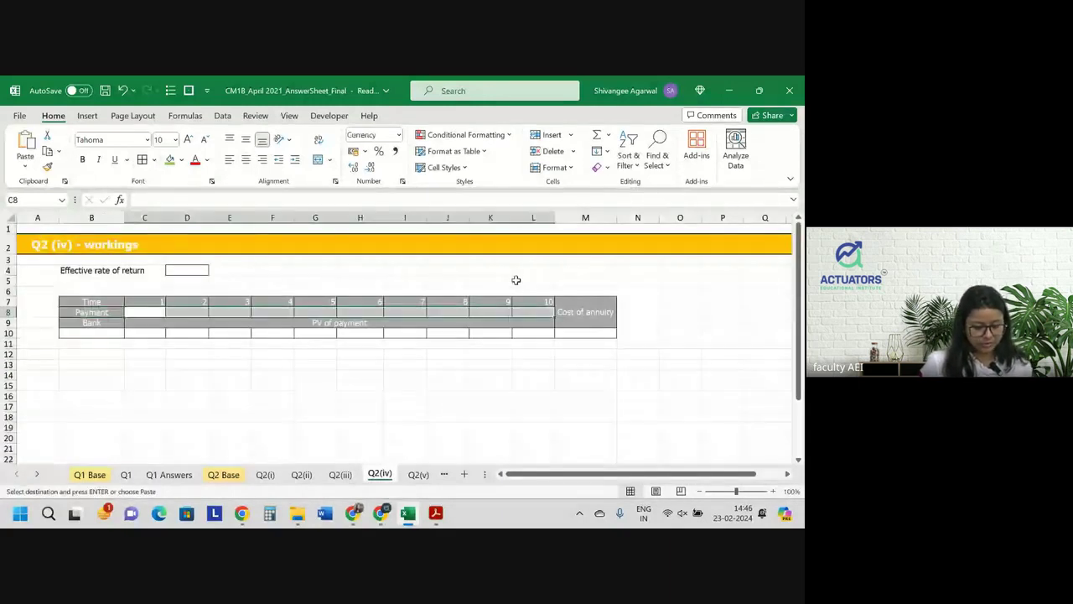
key("ctrl+v")
Copy the Bank label's grey style onto B10 for the new k row.
key("Down")
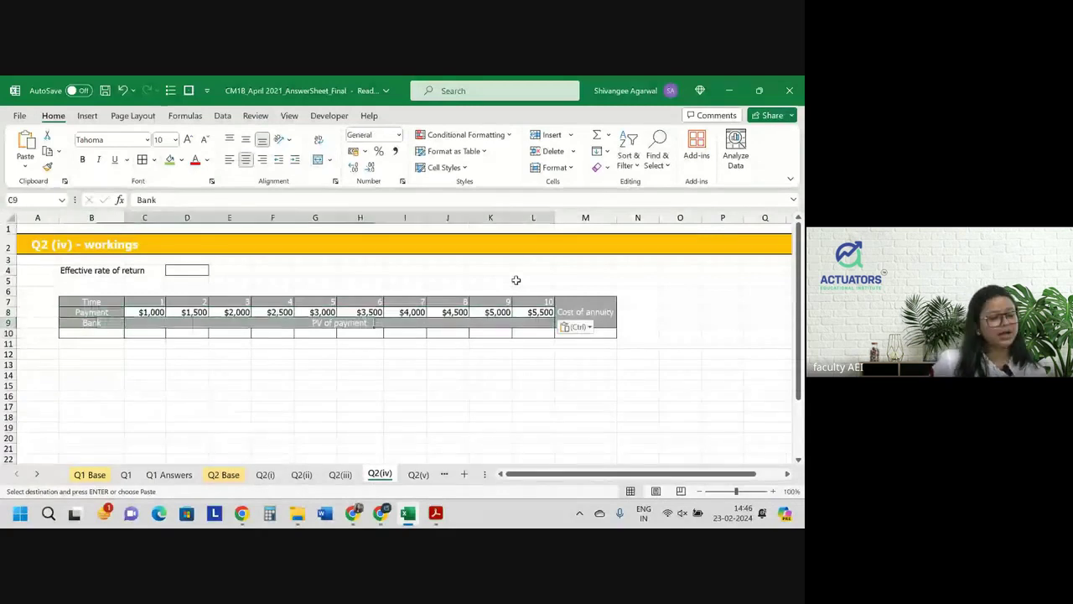
key("Down")
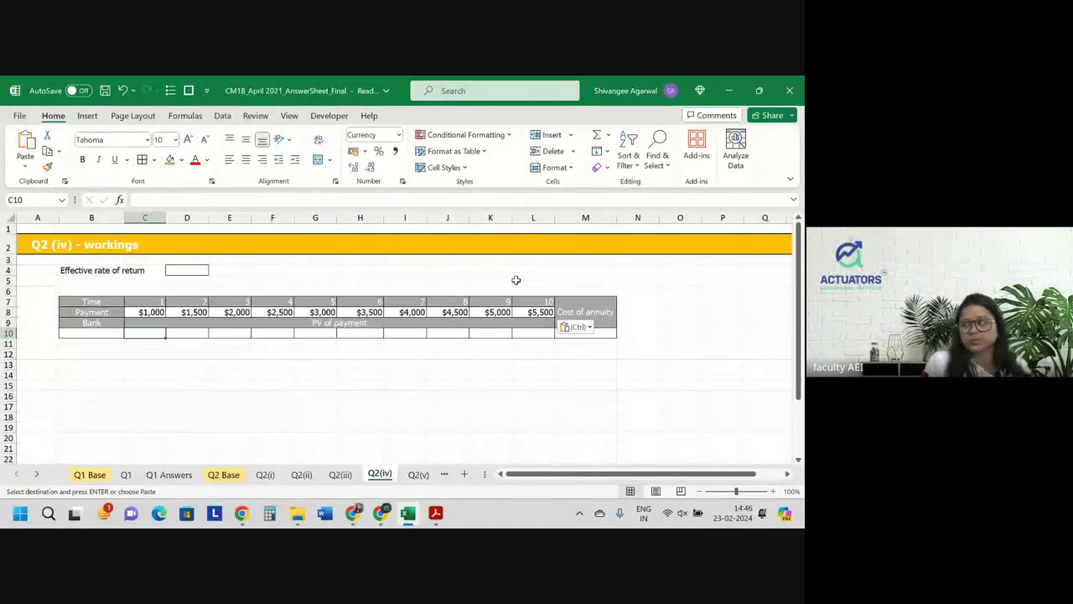
key("Left")
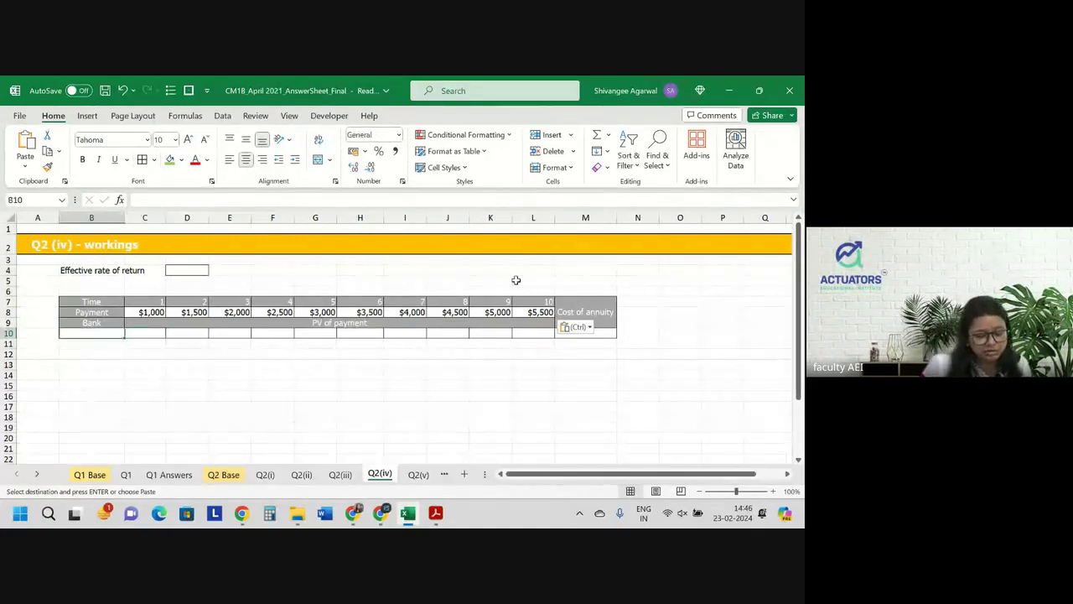
key("Escape")
key("Up")
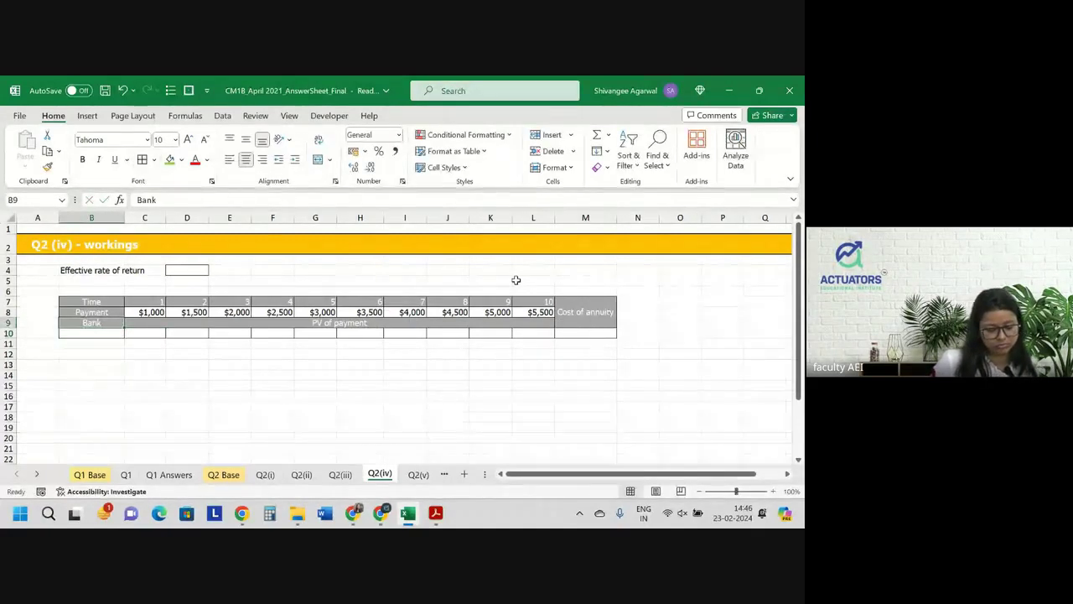
left_click(46, 167)
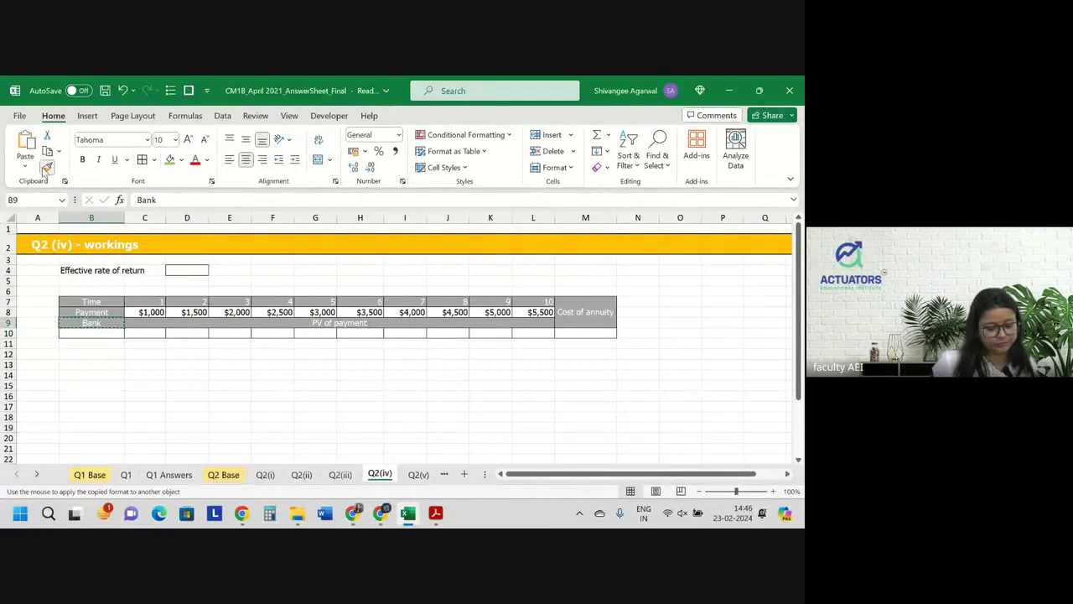
key("Down")
key("Return")
key("Right")
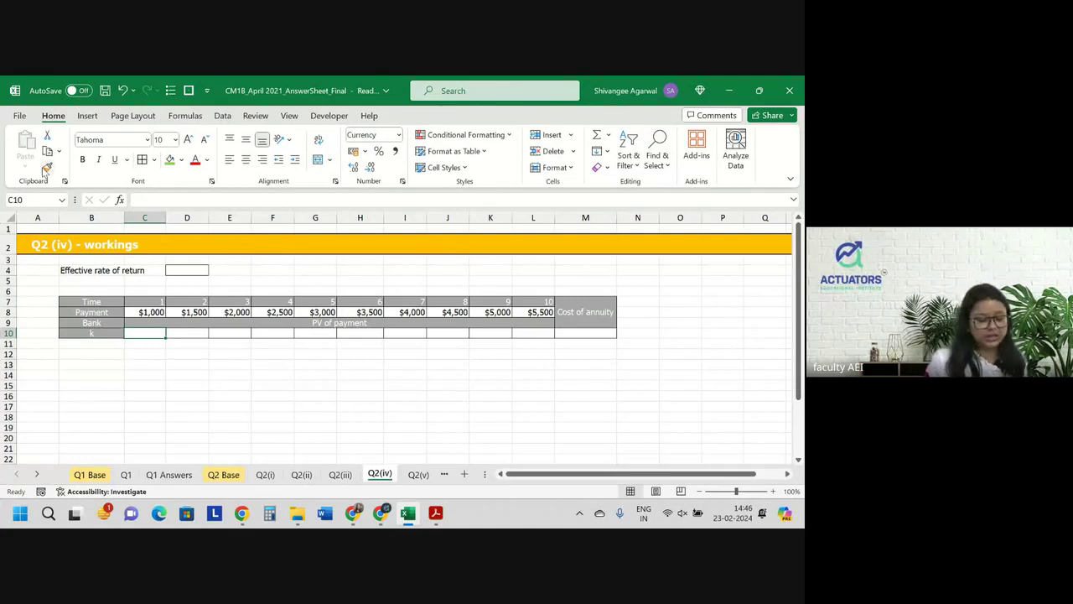
Set the rate in D4 to 2% and enter =(1+$D$4)^-C7 as C10's discount factor.
left_click(182, 269)
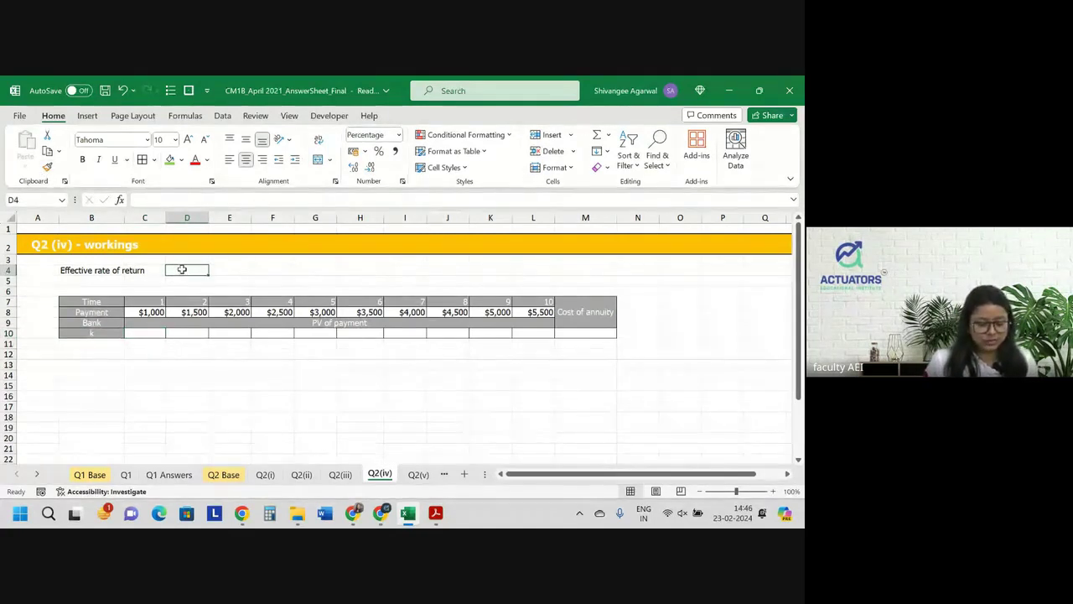
type("2")
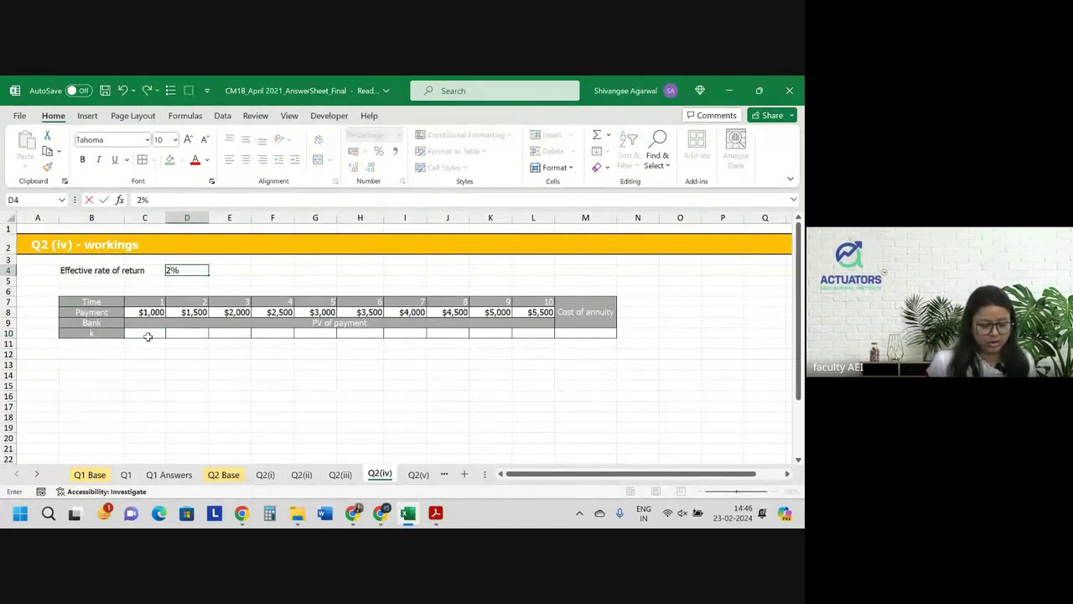
left_click(147, 337)
type("=(")
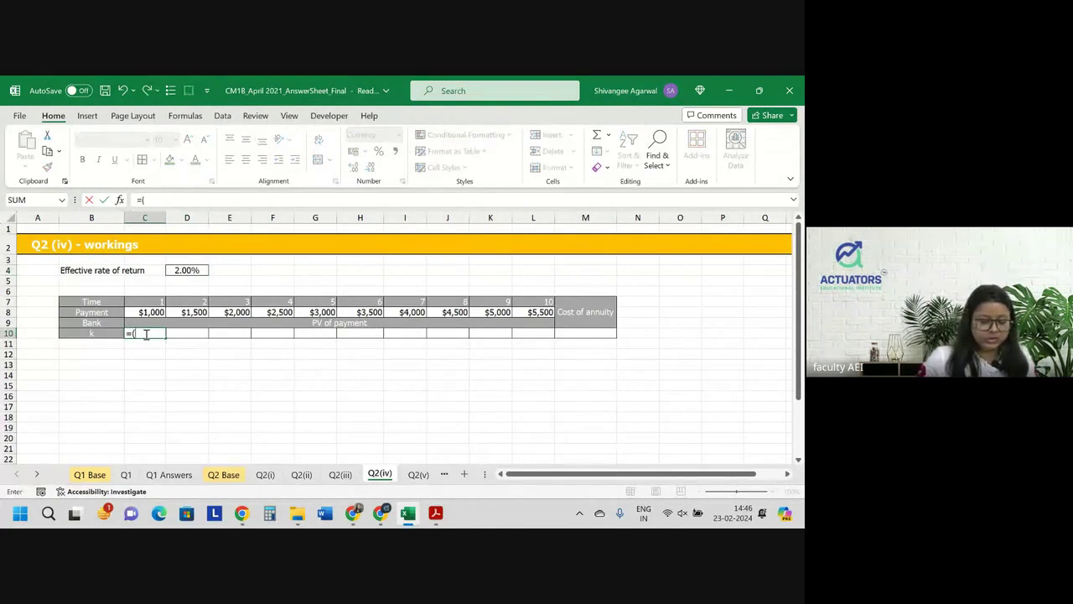
key("Up")
key("Up")
key("Up")
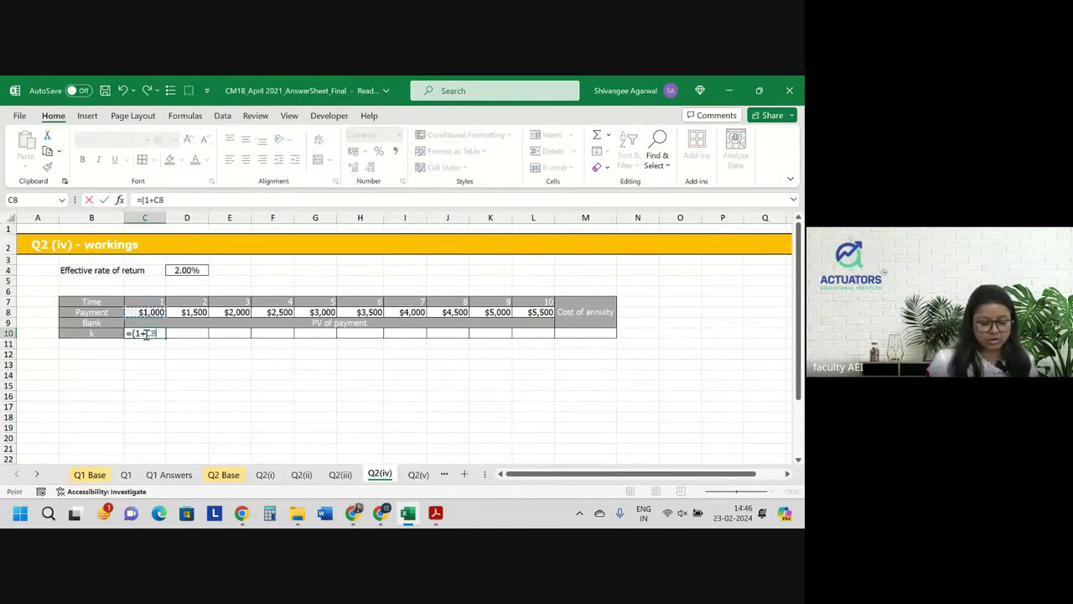
key("Up")
key("Up")
key("Up")
key("Right")
key("F4")
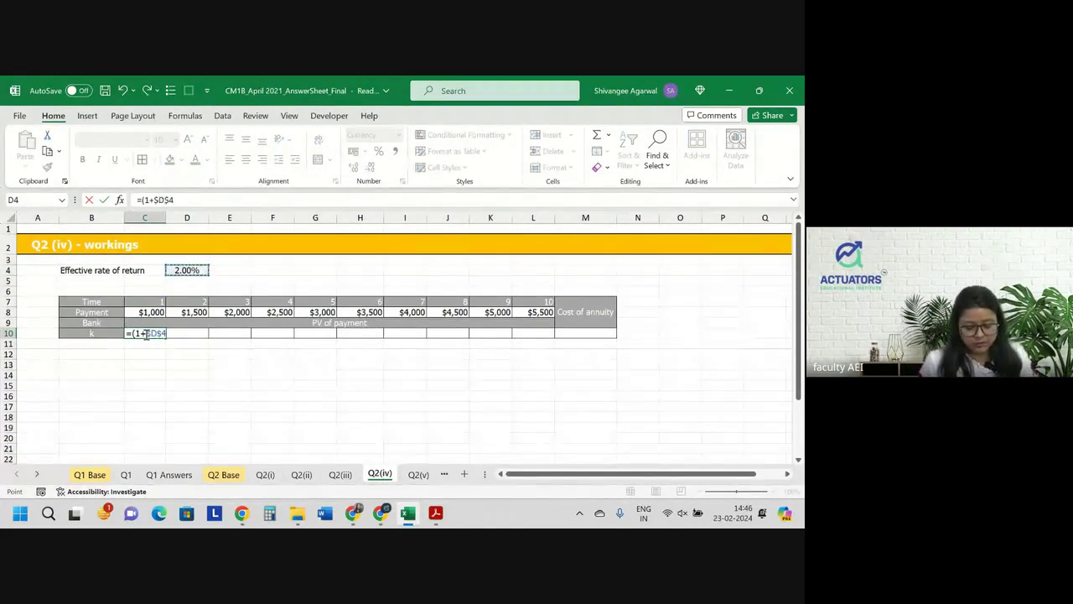
type(")^")
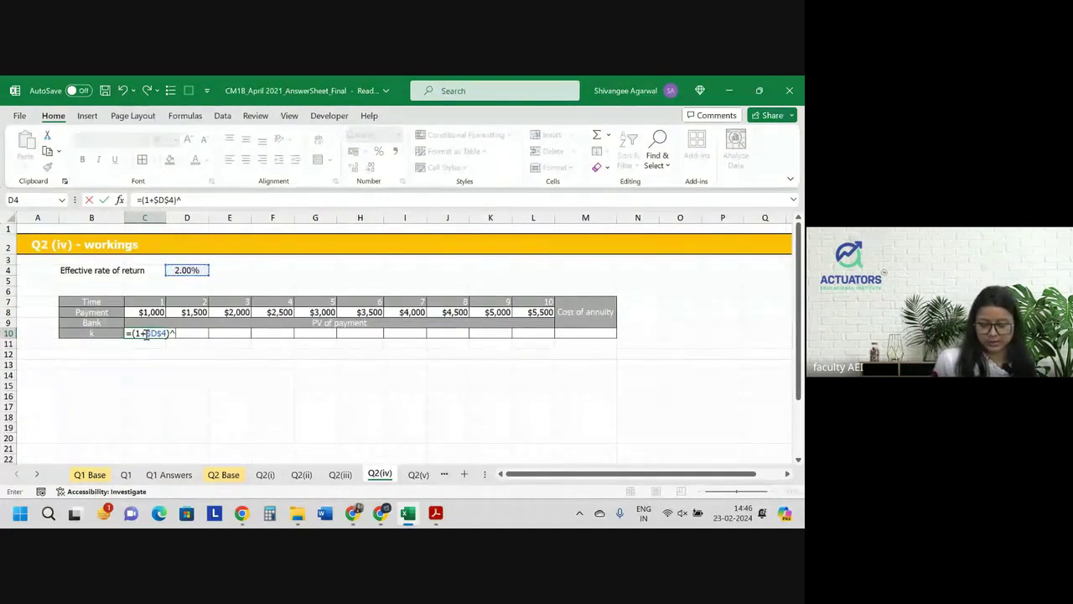
key("Up")
key("Up")
key("Up")
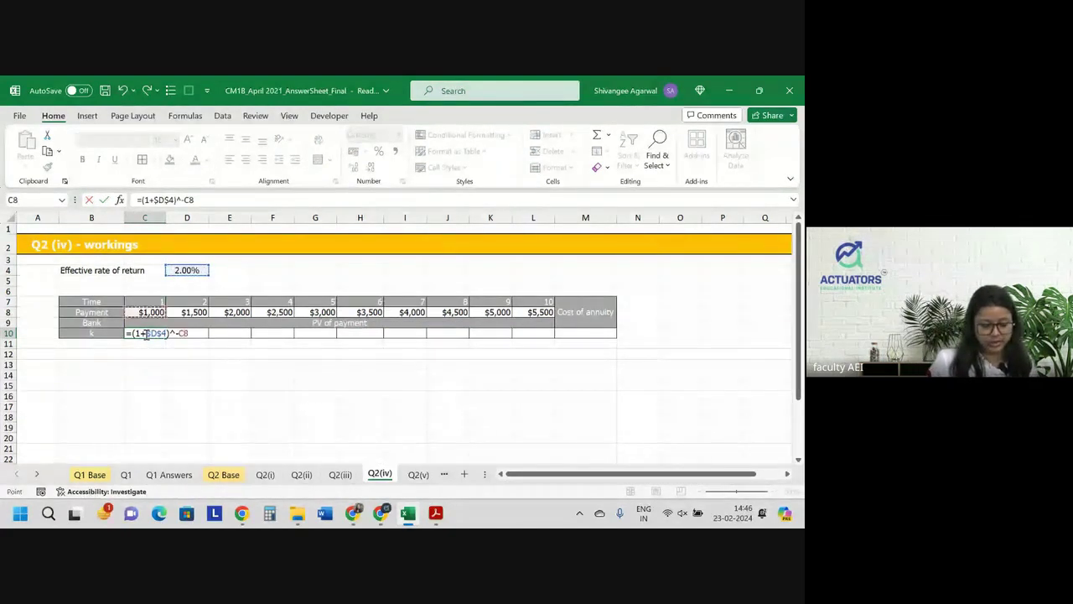
key("Return")
double_click(145, 333)
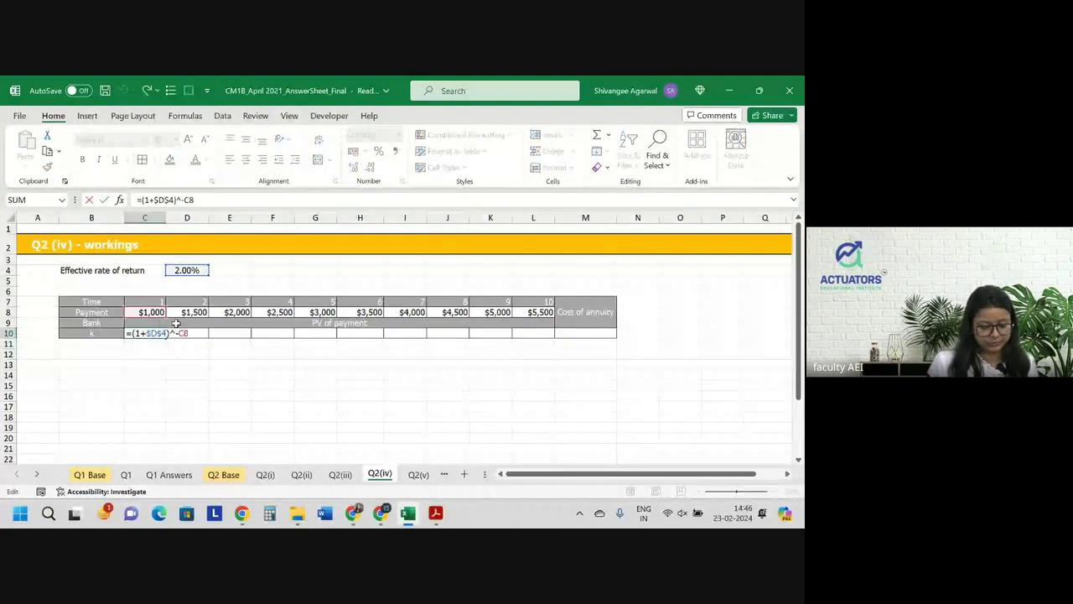
left_click_drag(161, 316, 151, 307)
key("Return")
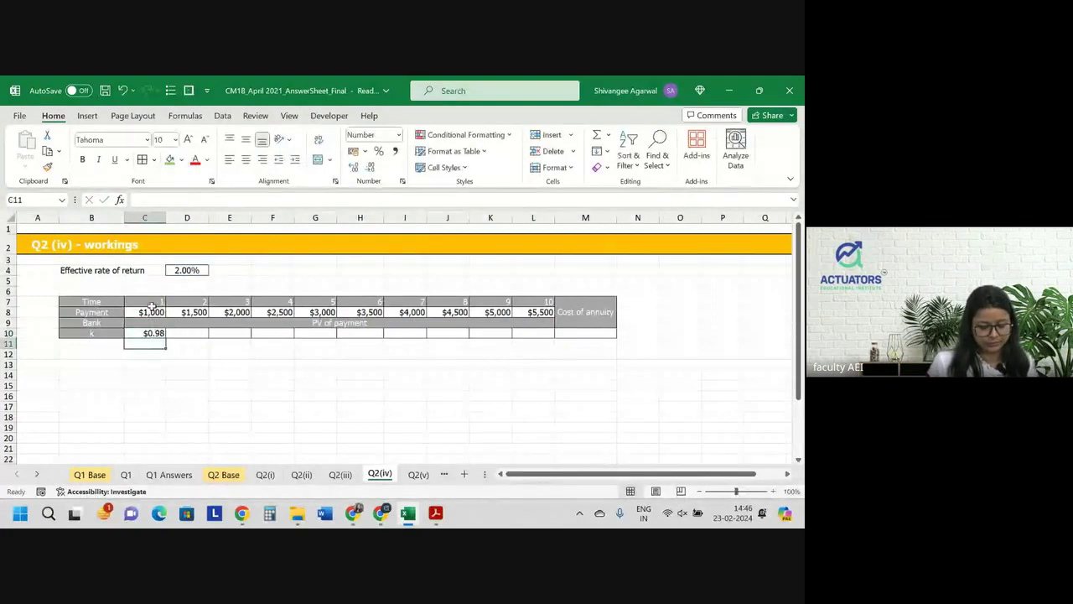
Format C10 as Number and fill discount factors to L10, 0.98039 down to 0.82035.
left_click(153, 334)
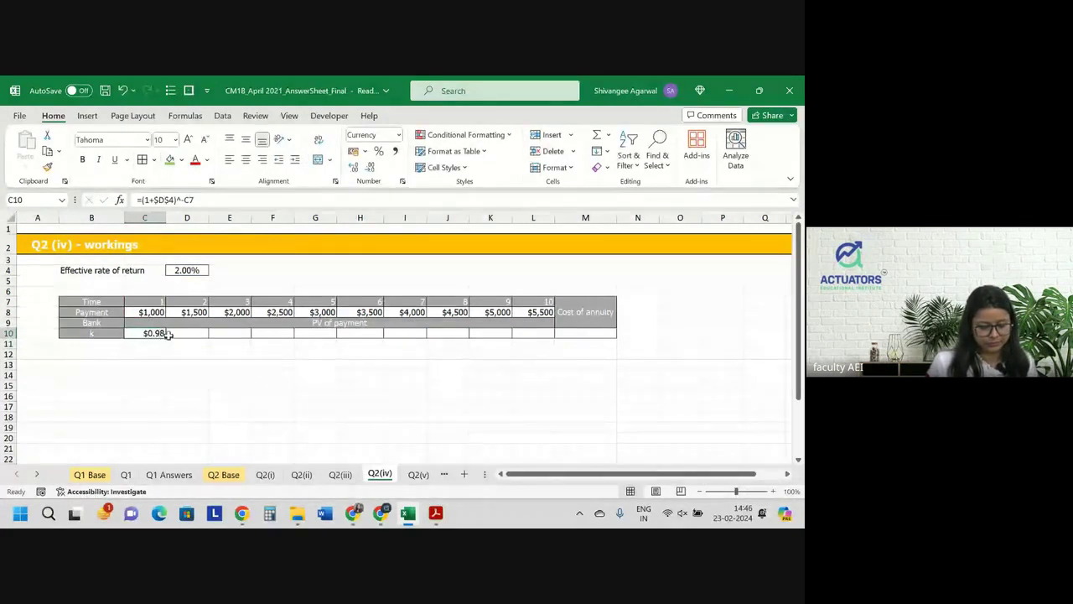
left_click(398, 134)
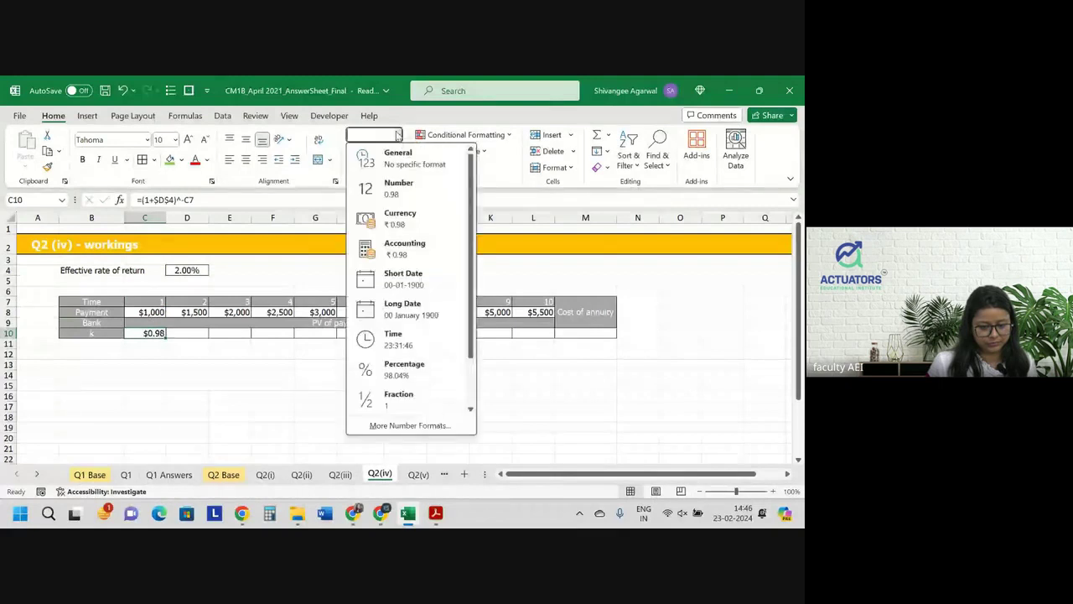
left_click(396, 183)
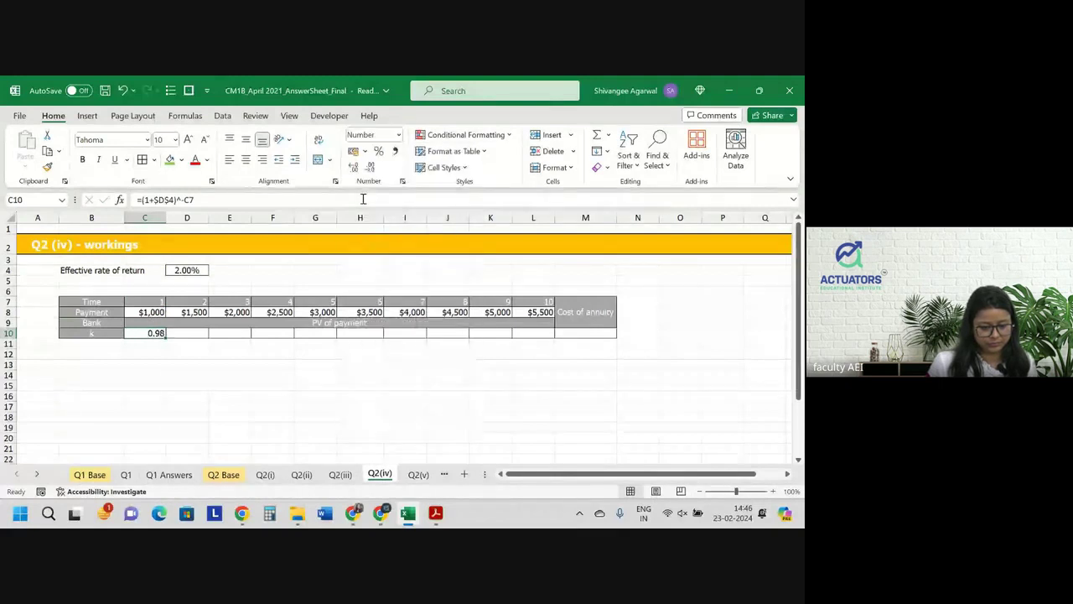
left_click_drag(166, 339, 536, 338)
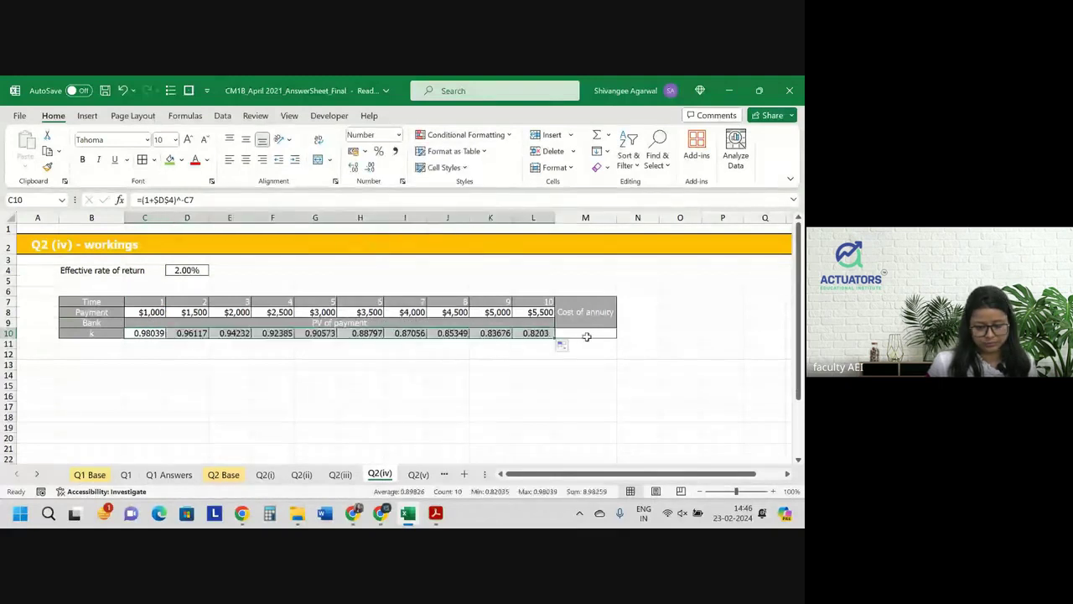
left_click(587, 337)
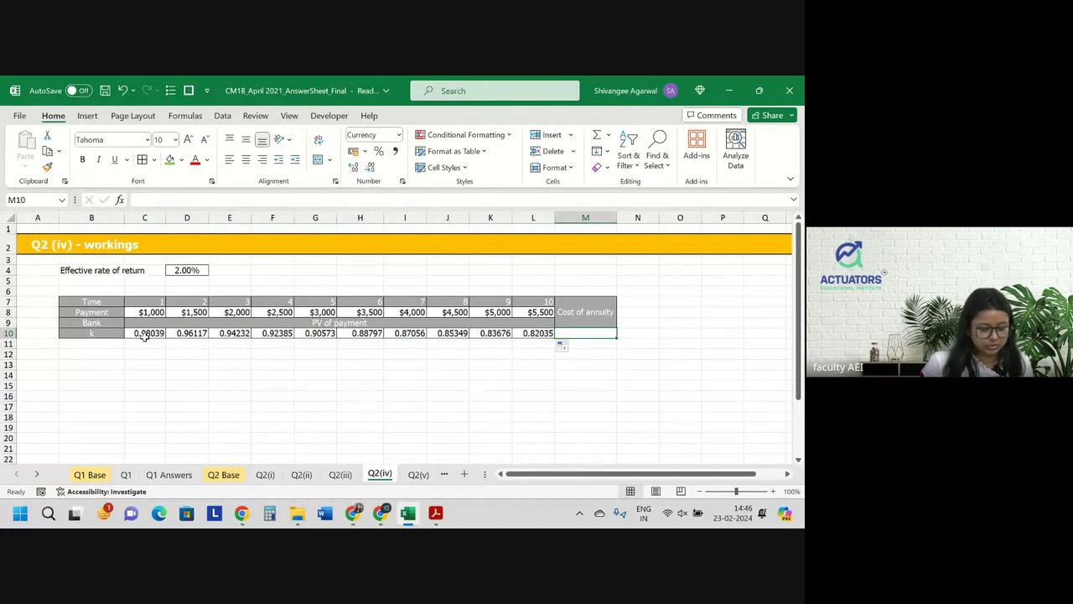
Multiply each discount factor by its row 8 payment across C10:L10, rounded to two decimals.
left_click(143, 332)
double_click(142, 333)
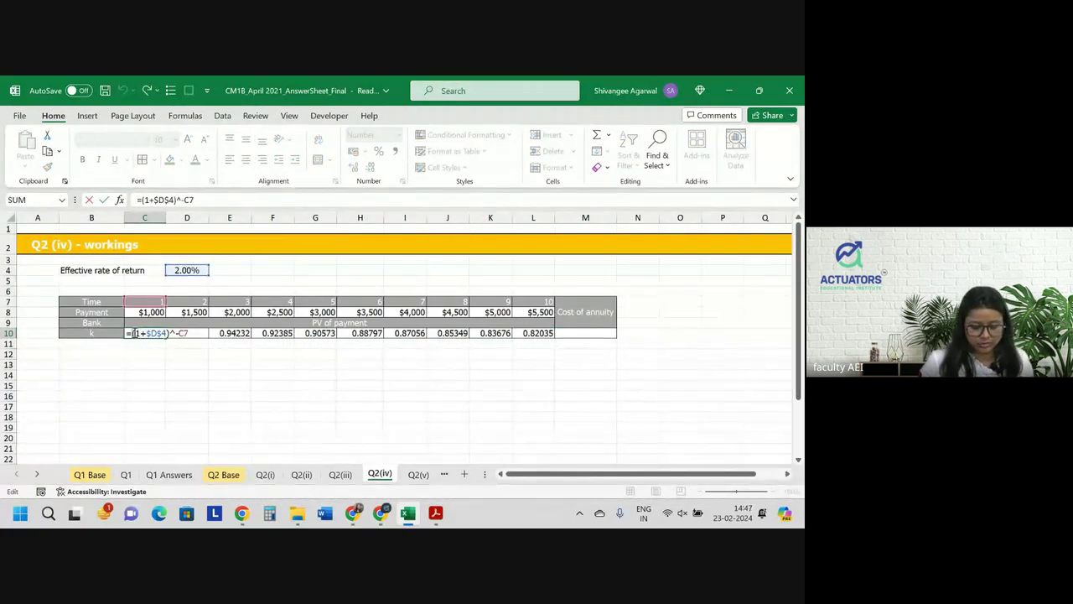
left_click(144, 312)
type("*")
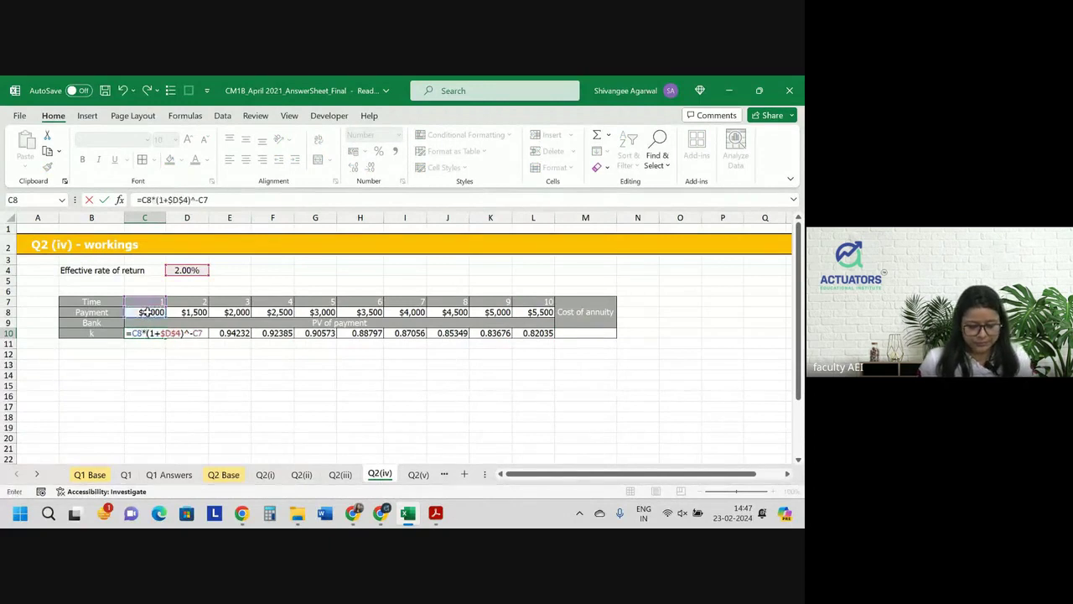
key("Return")
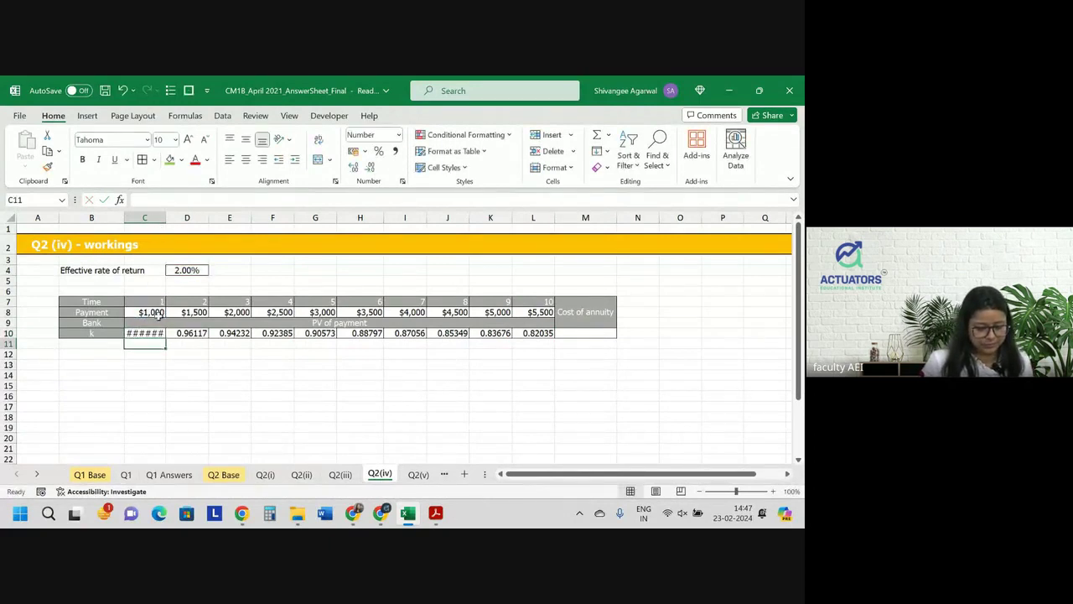
left_click(160, 334)
left_click_drag(166, 337, 554, 335)
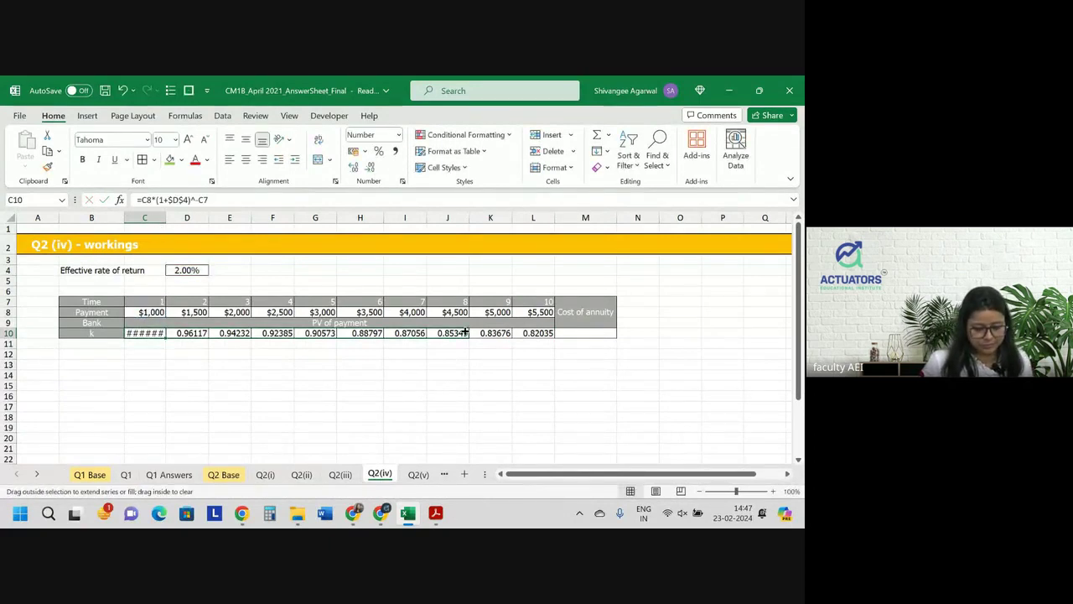
left_click(371, 171)
left_click(371, 171)
left_click(371, 171)
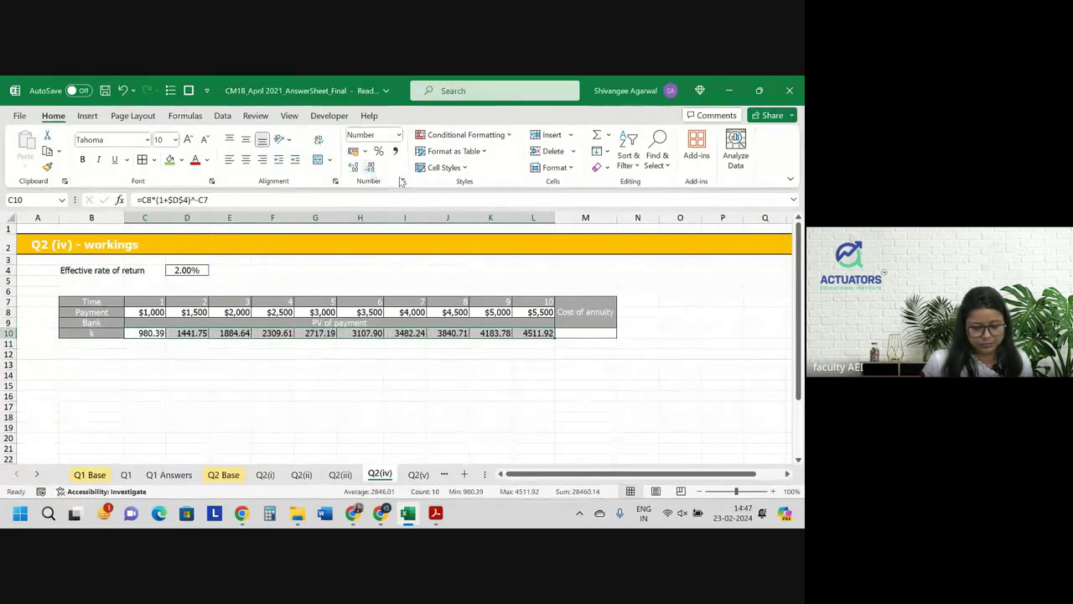
AutoSum C10:L10 in M10 for a cost of annuity of $28,460.14.
left_click(606, 333)
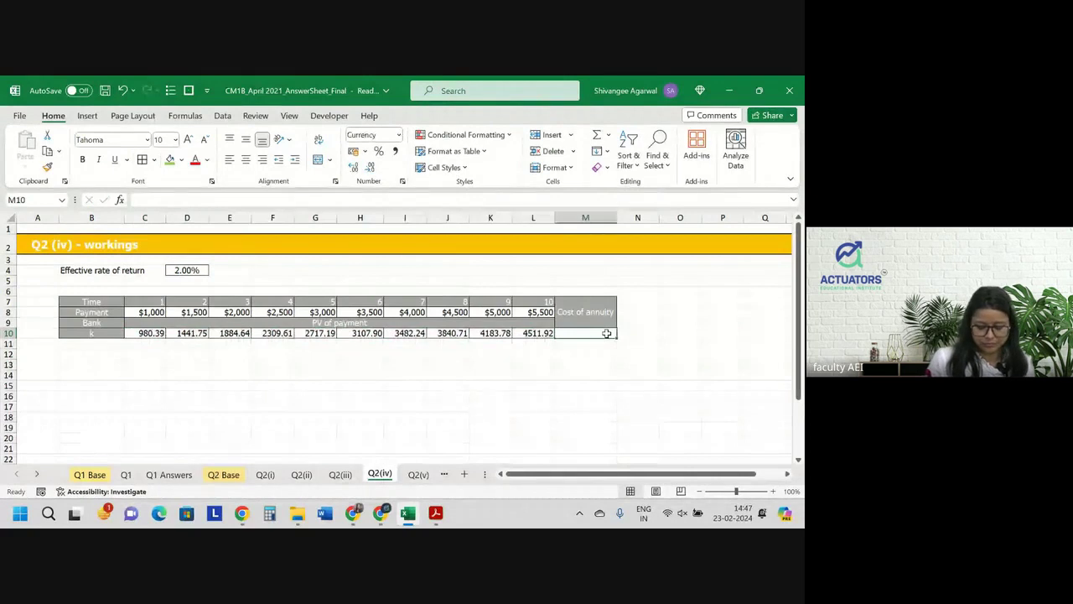
key("super")
key("super")
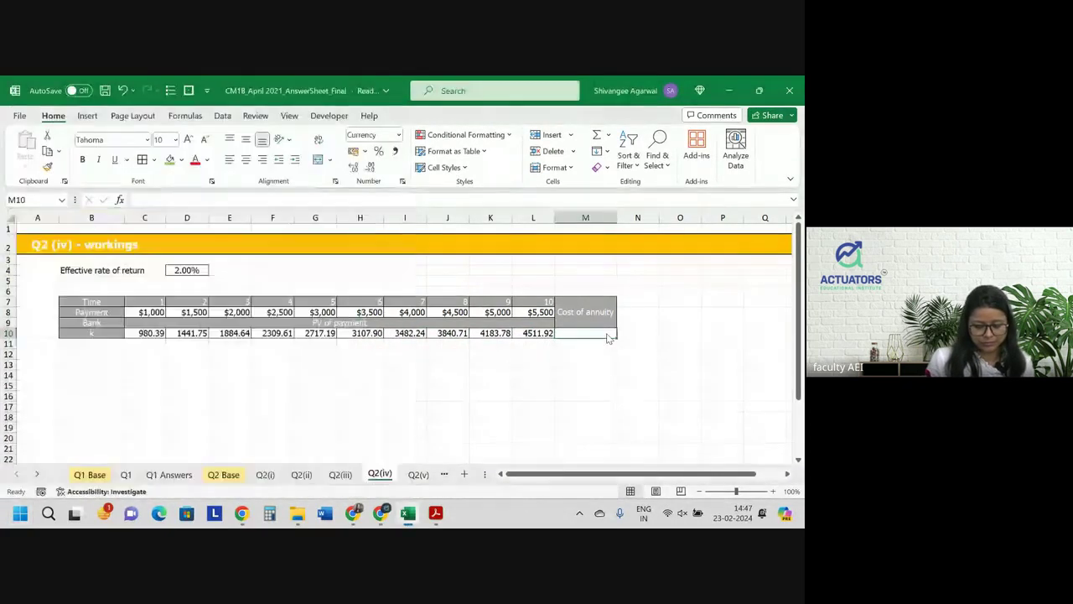
key("alt+equal")
key("Return")
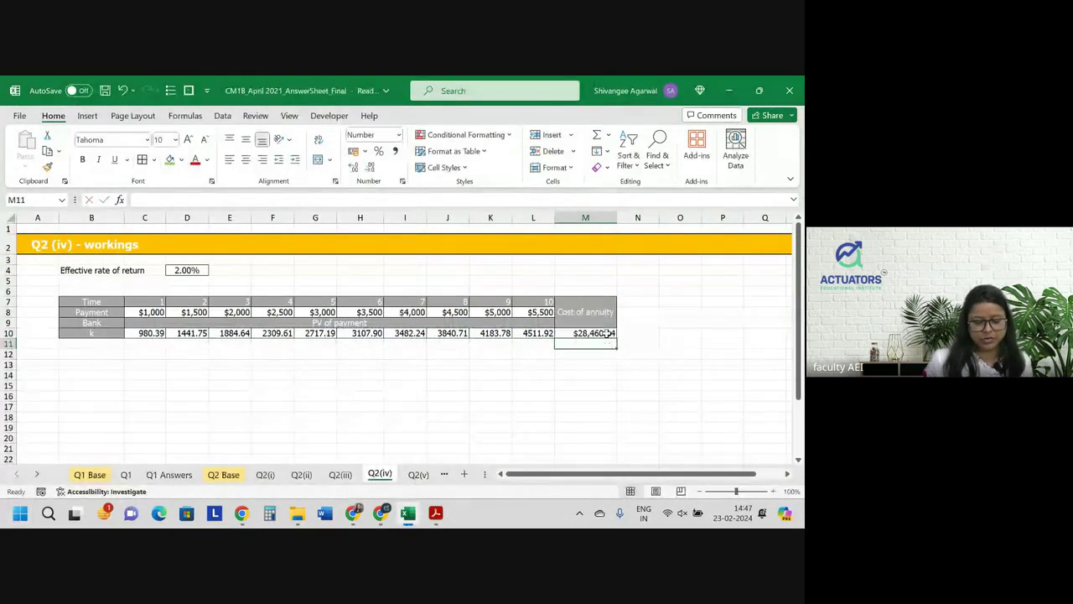
left_click(606, 333)
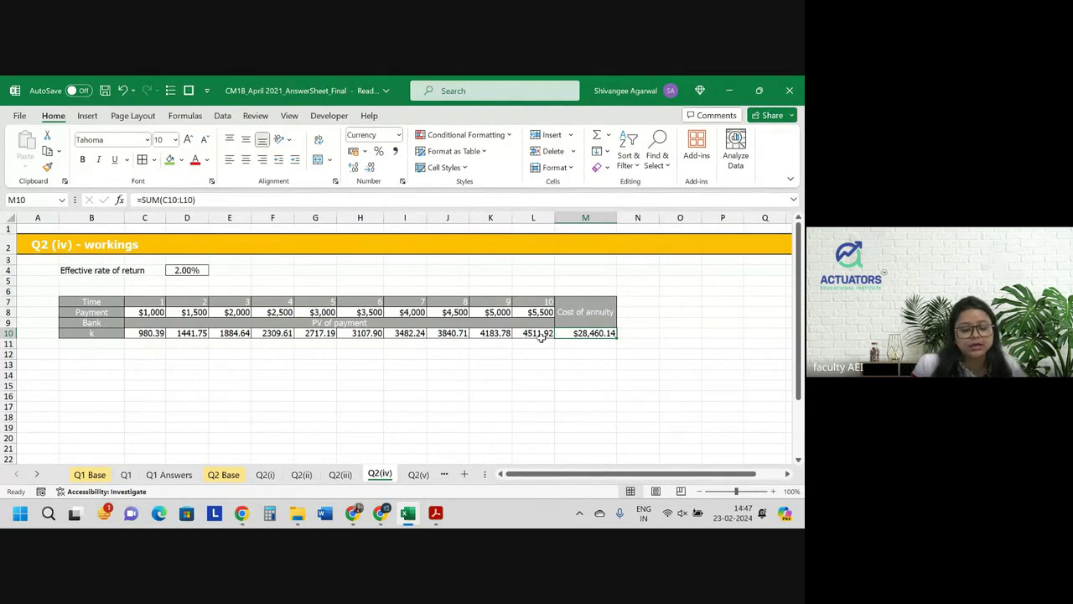
Label F4 'target Cost of annuity'.
left_click(279, 270)
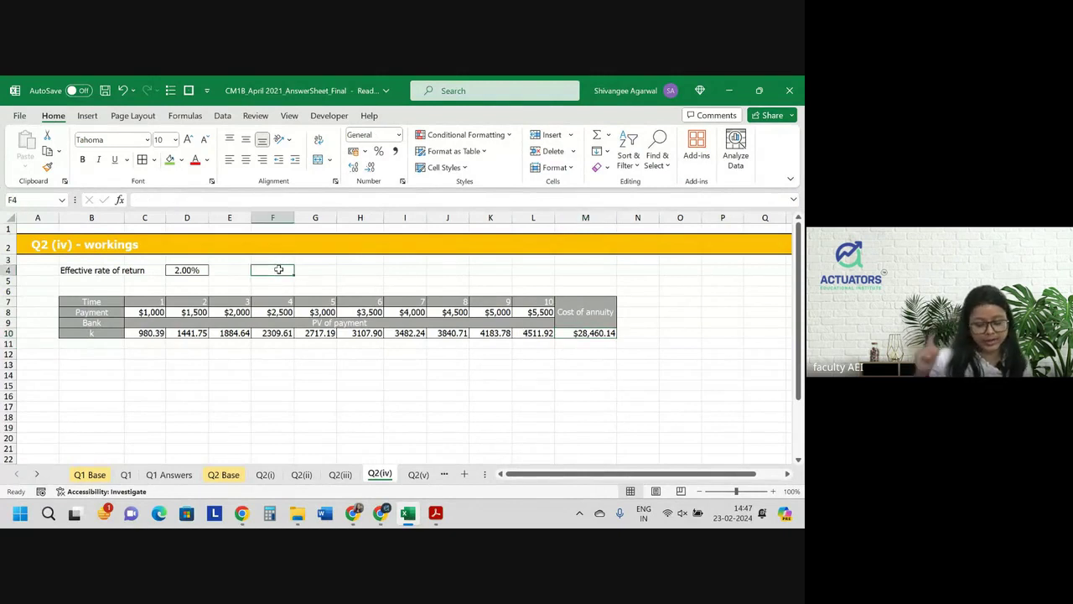
type("Cost of")
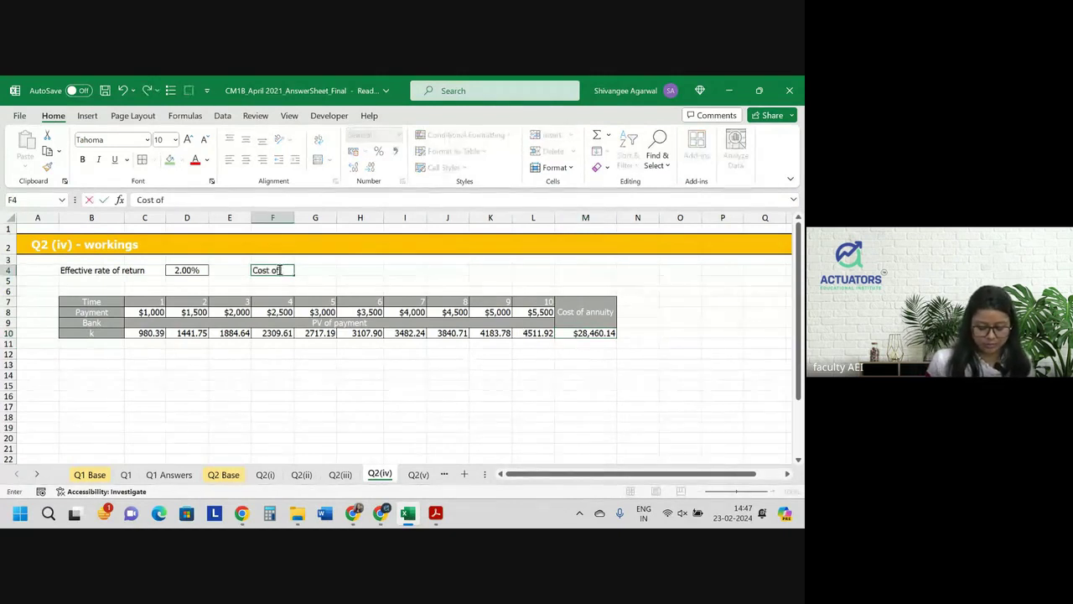
type(" annuity")
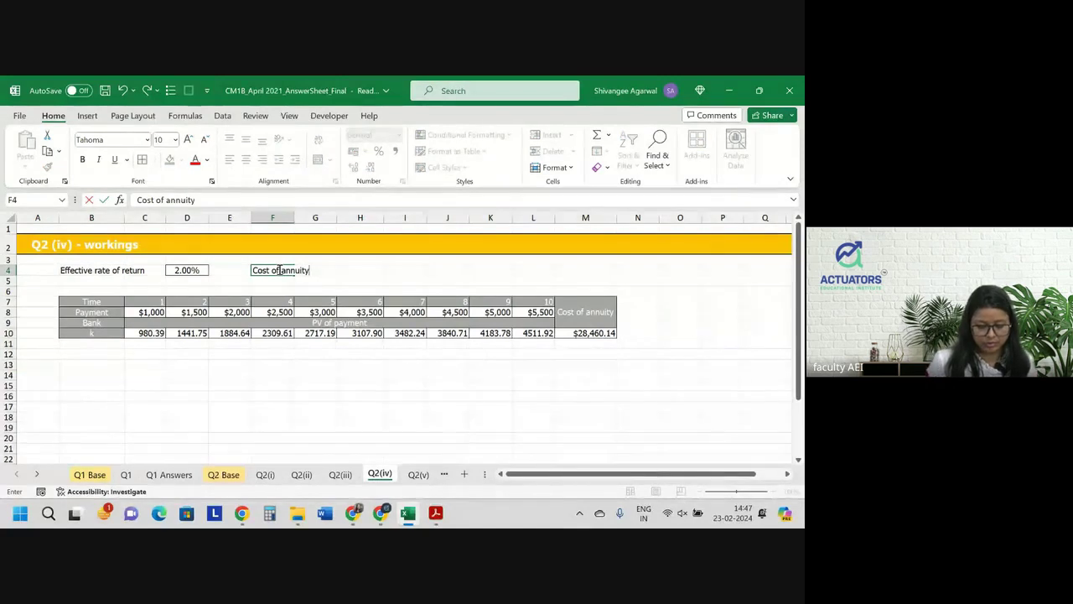
key("Return")
left_click(279, 270)
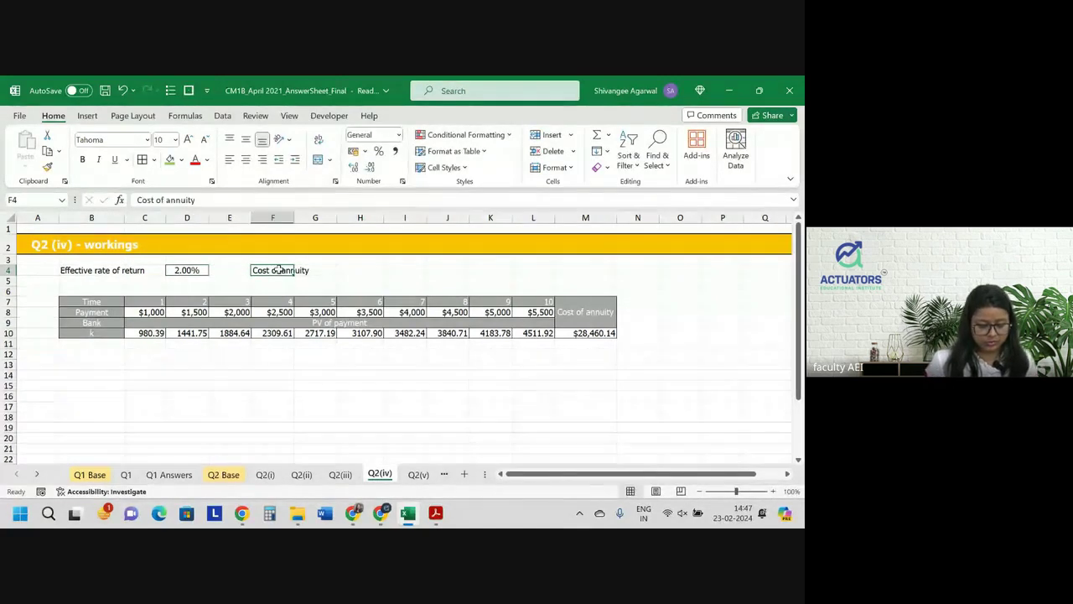
double_click(279, 269)
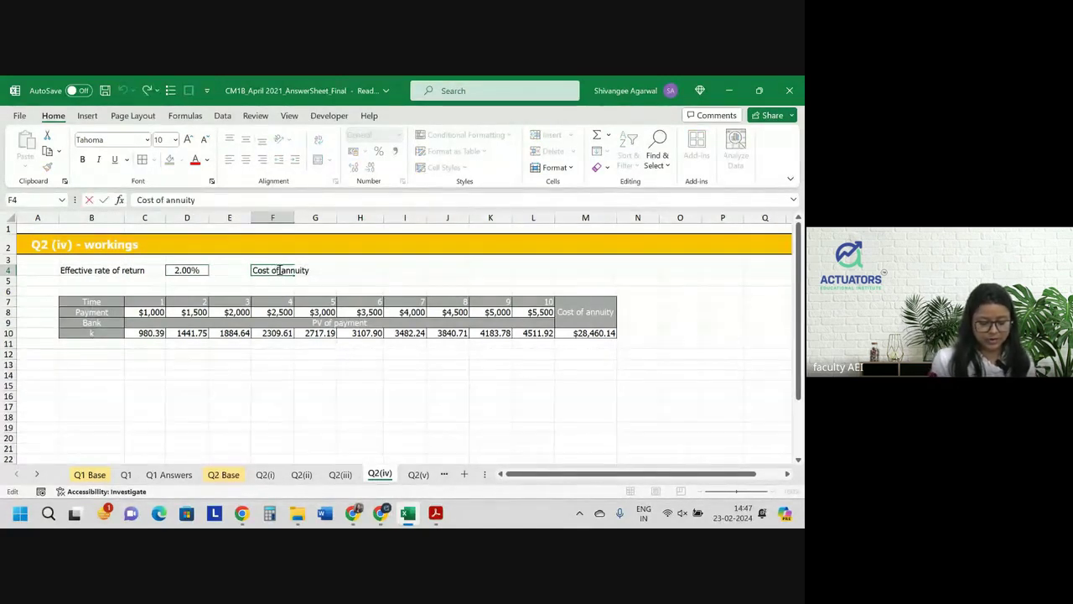
type("target")
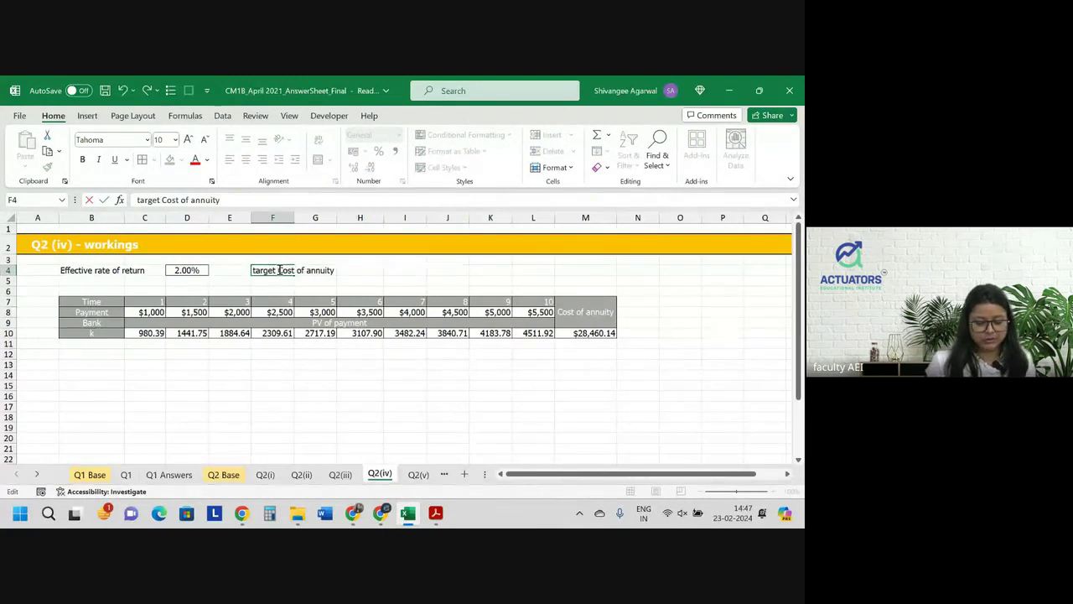
key("Tab")
key("Tab")
Link H4 to bank K's cost of annuity in 'Q2(iii)'!O21.
type("=")
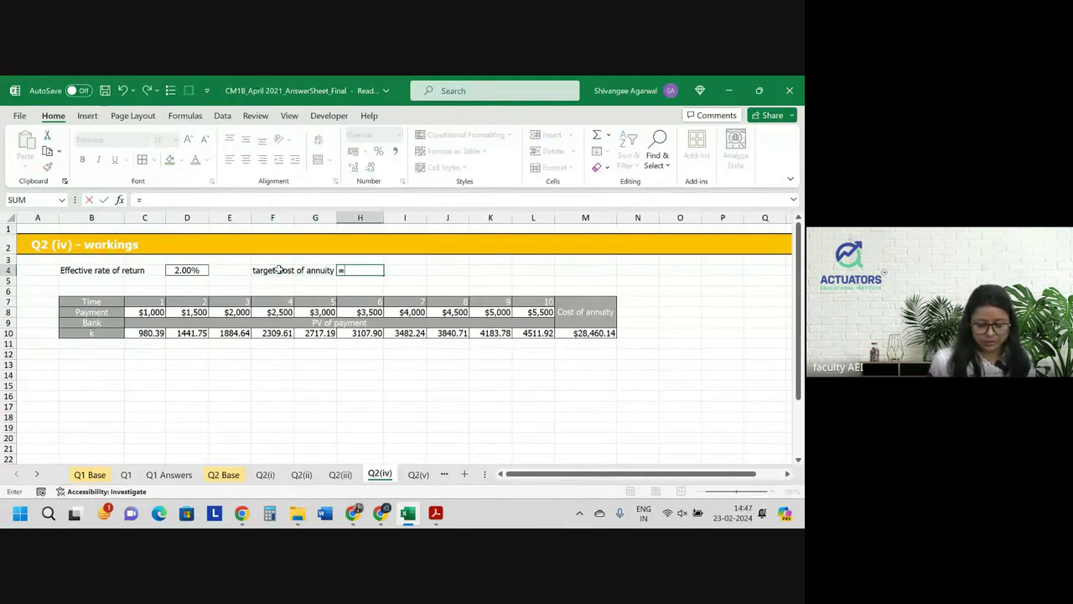
key("ctrl+Page_Up")
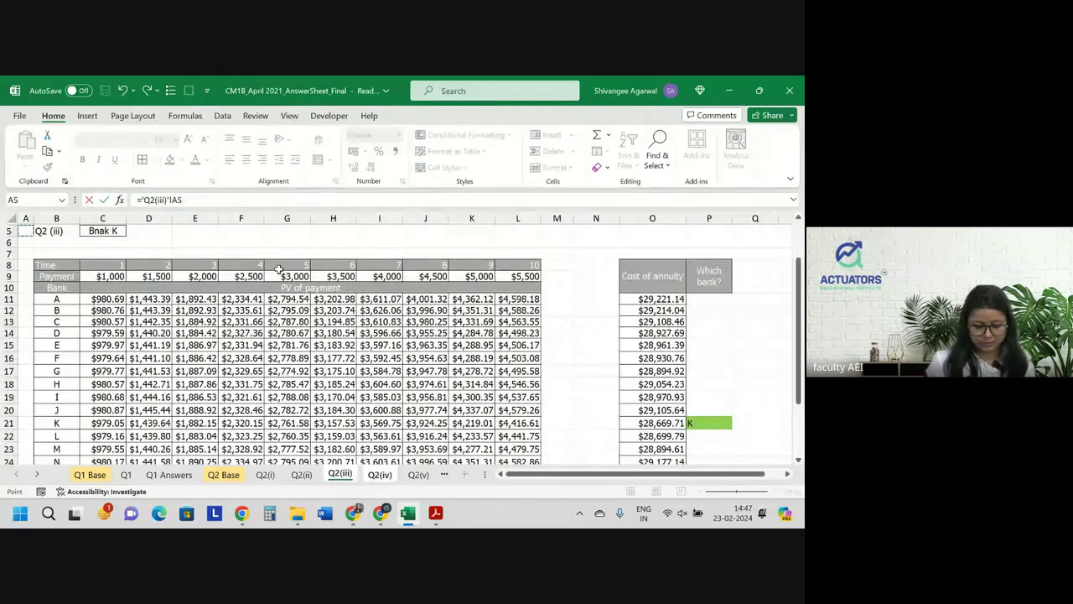
key("Down")
key("Down")
key("Down")
key("Down")
key("Down")
key("Right")
key("Down")
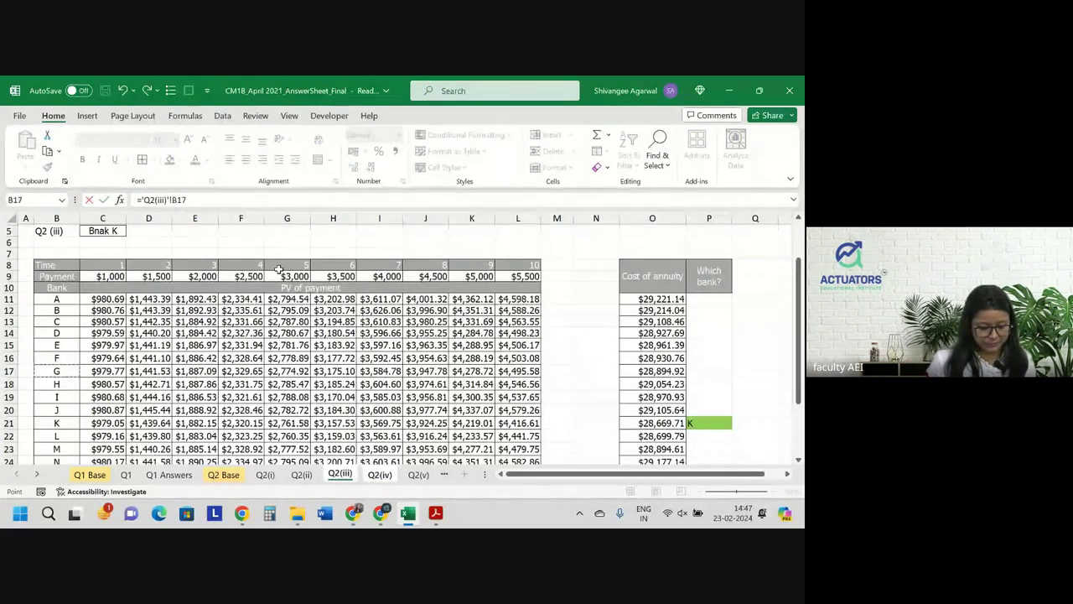
key("Down")
key("Down")
key("Down")
key("Down")
key("ctrl+Right")
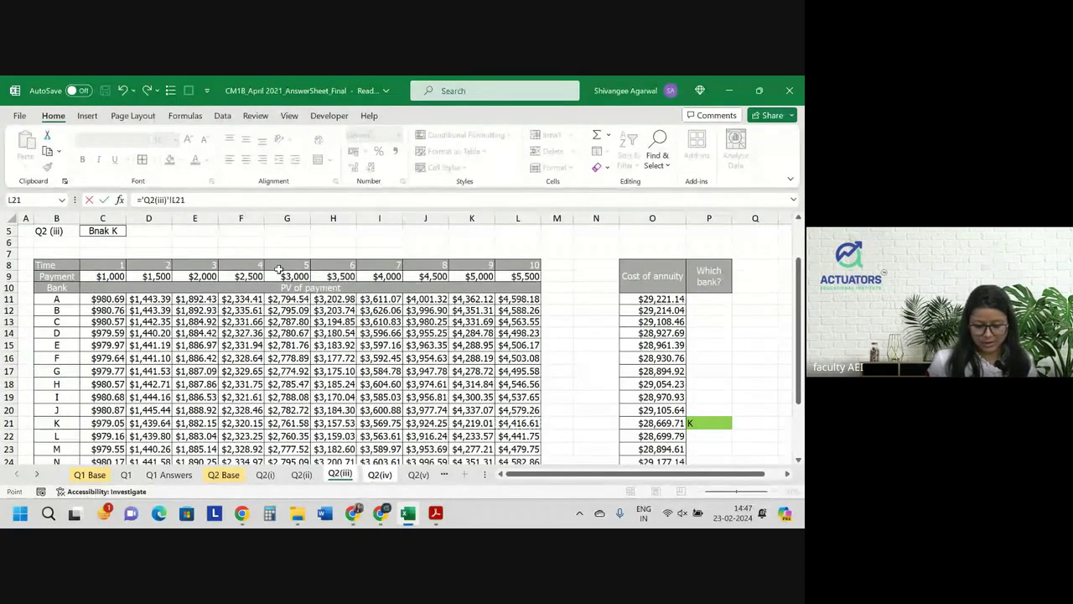
key("Right")
key("Right")
key("Right")
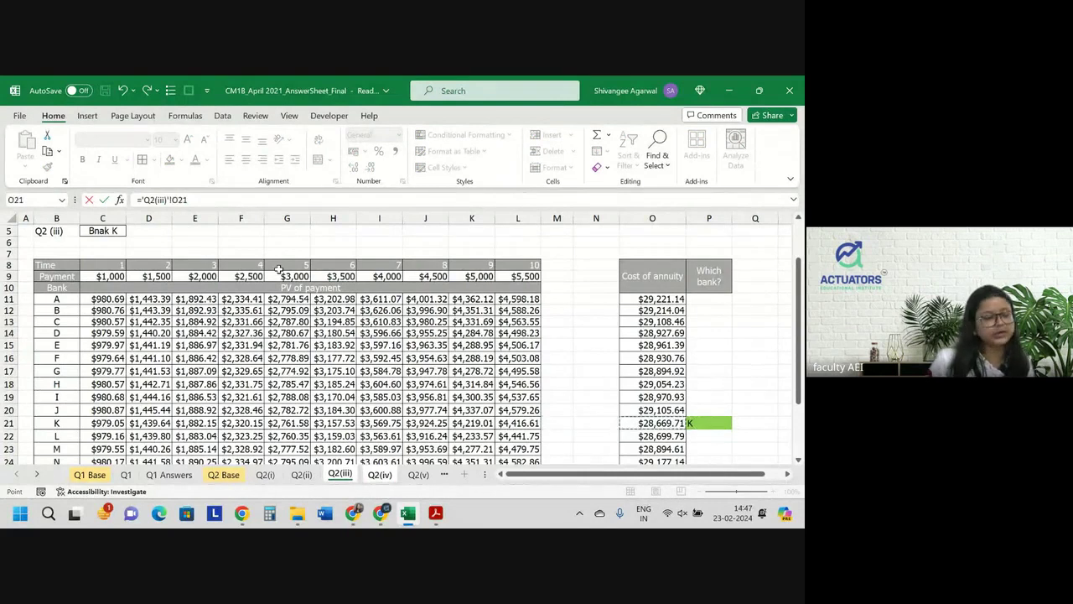
key("Return")
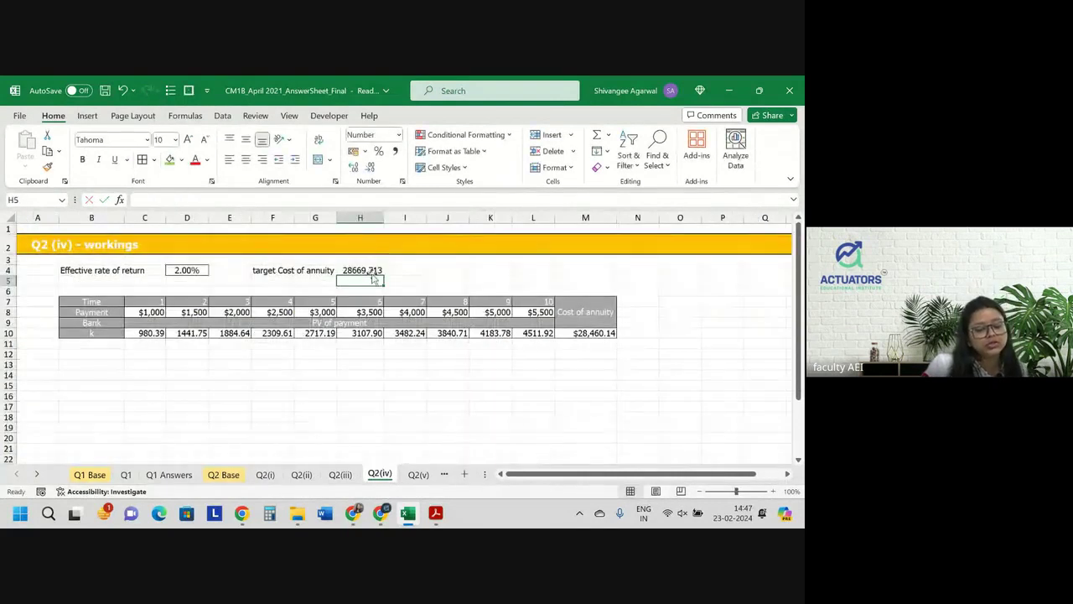
Show H4 in dollar Accounting format as $28,669.71.
left_click(366, 269)
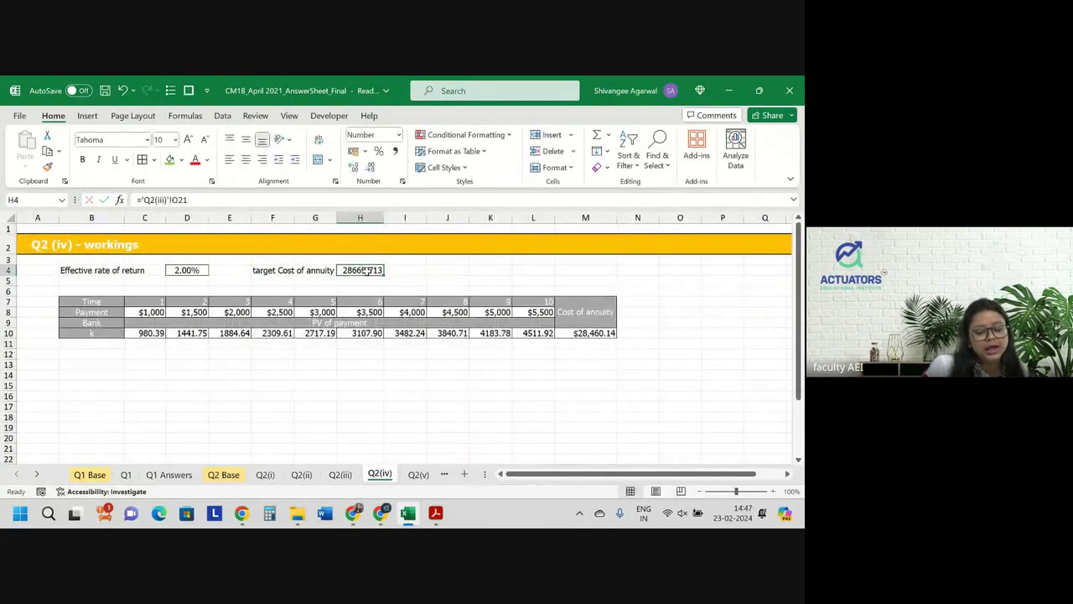
left_click(399, 135)
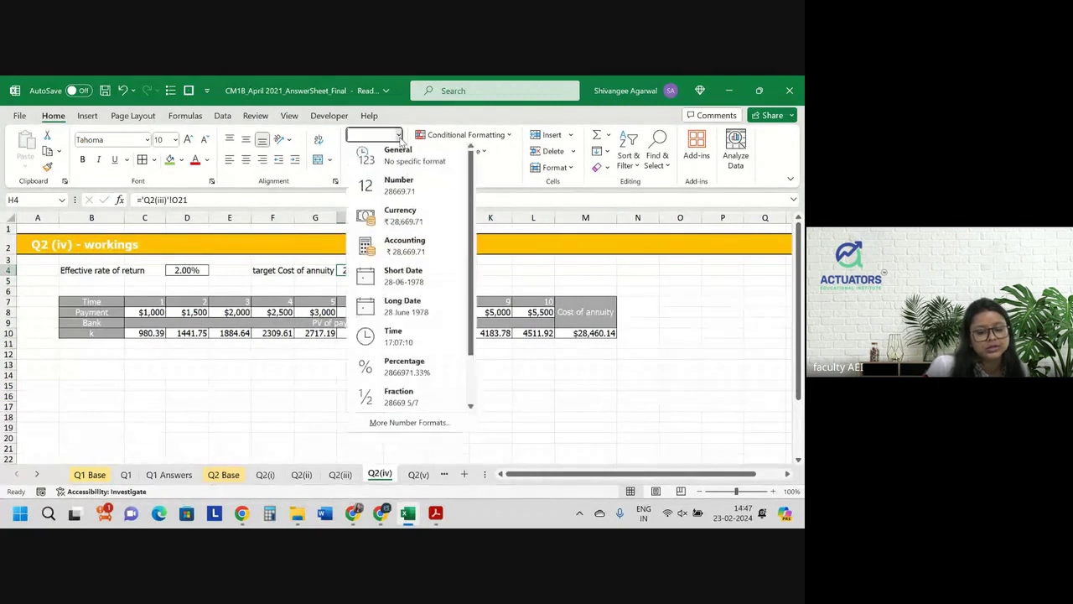
left_click(314, 246)
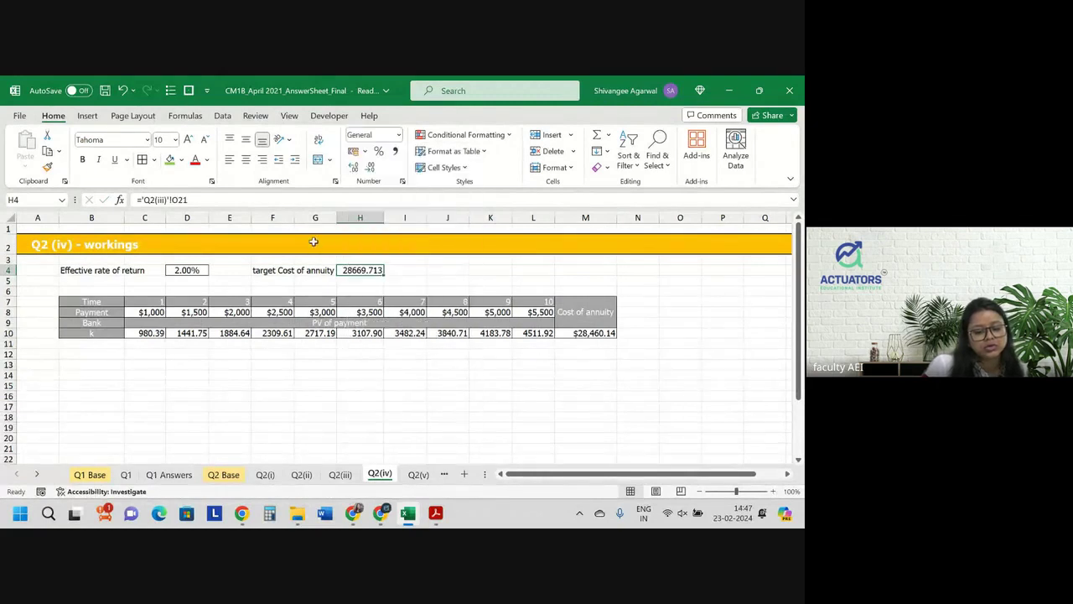
left_click(366, 152)
left_click(379, 185)
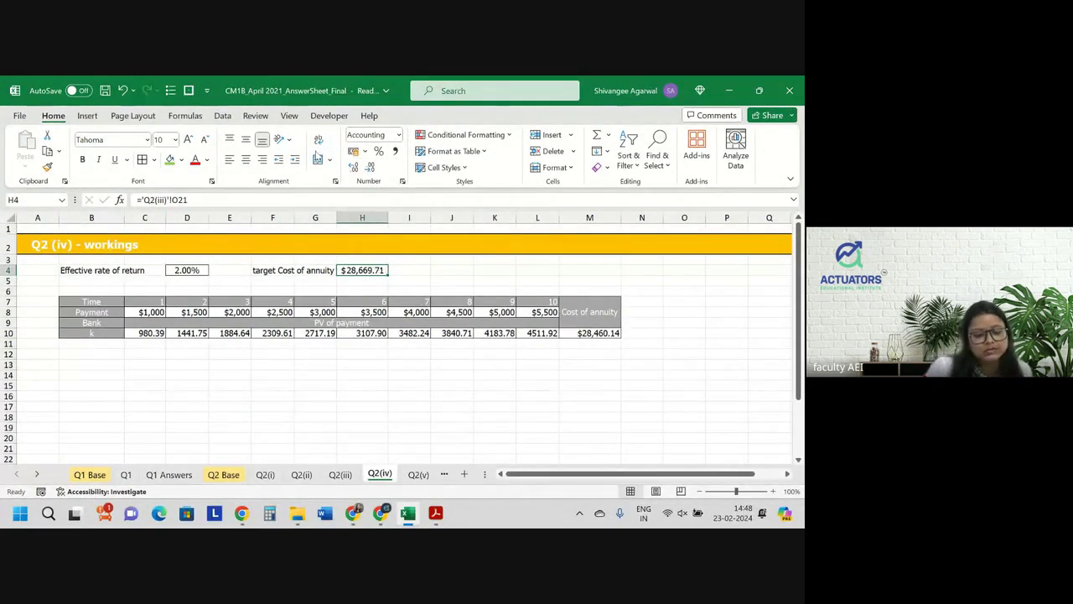
left_click(596, 333)
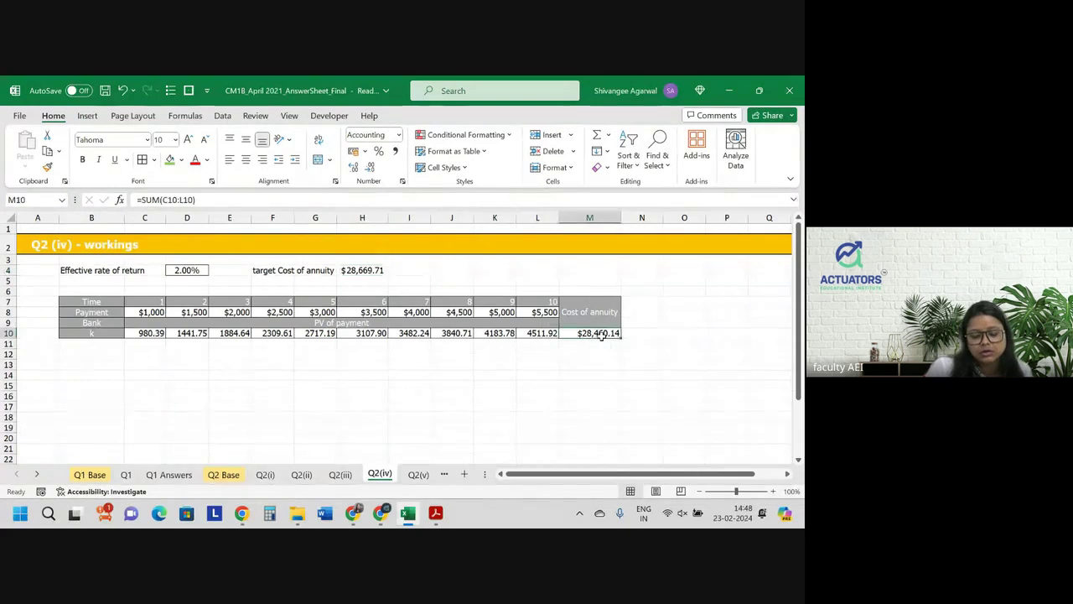
Goal Seek M10 to 28669.71 by changing D4, giving a 1.89% rate.
left_click(223, 115)
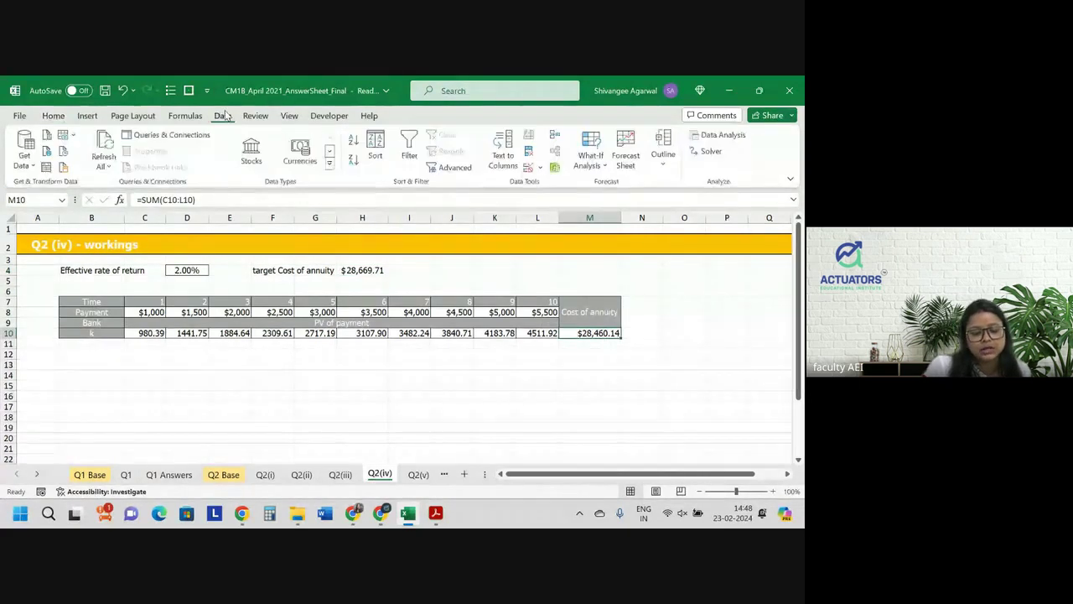
left_click(591, 160)
left_click(616, 204)
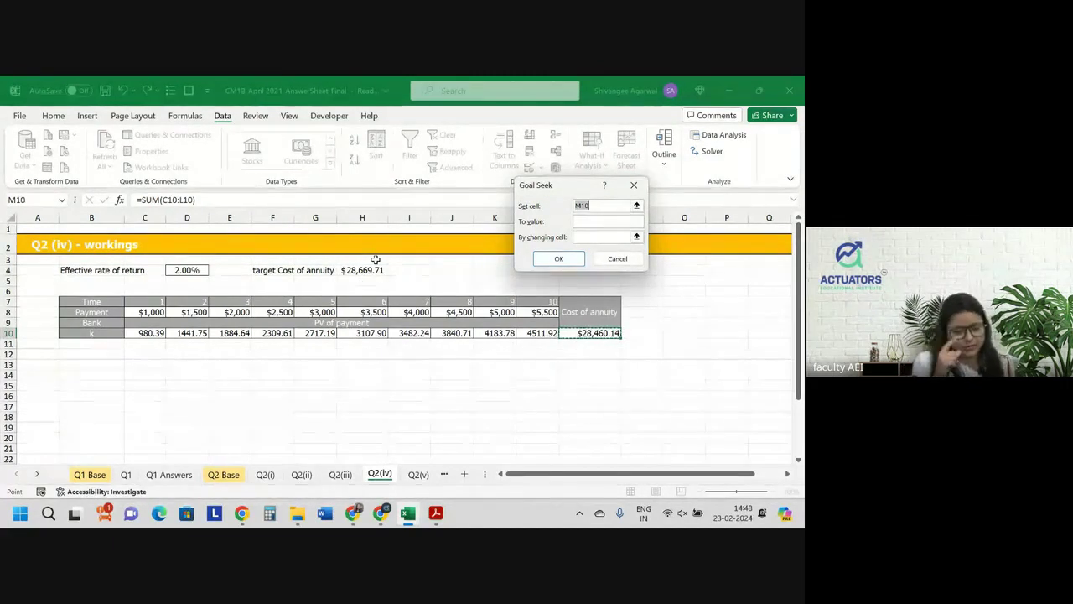
key("Tab")
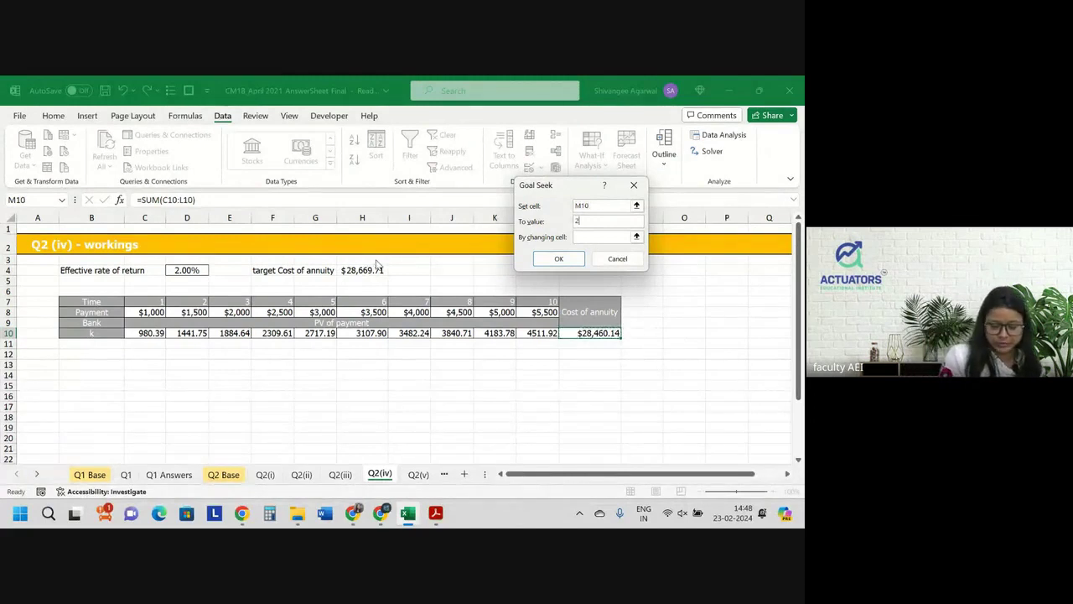
type("28")
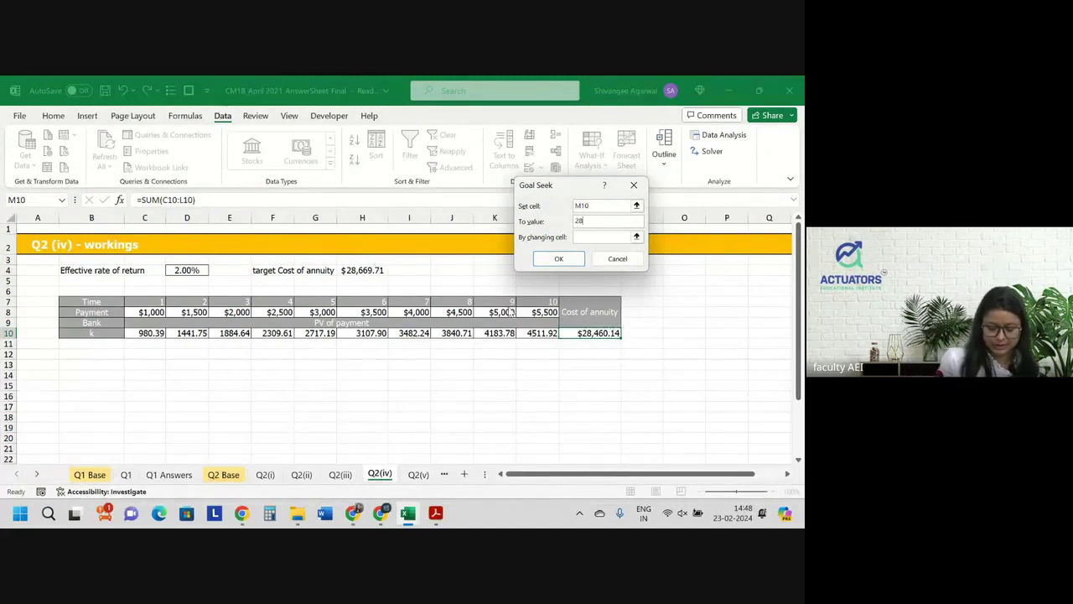
type("669")
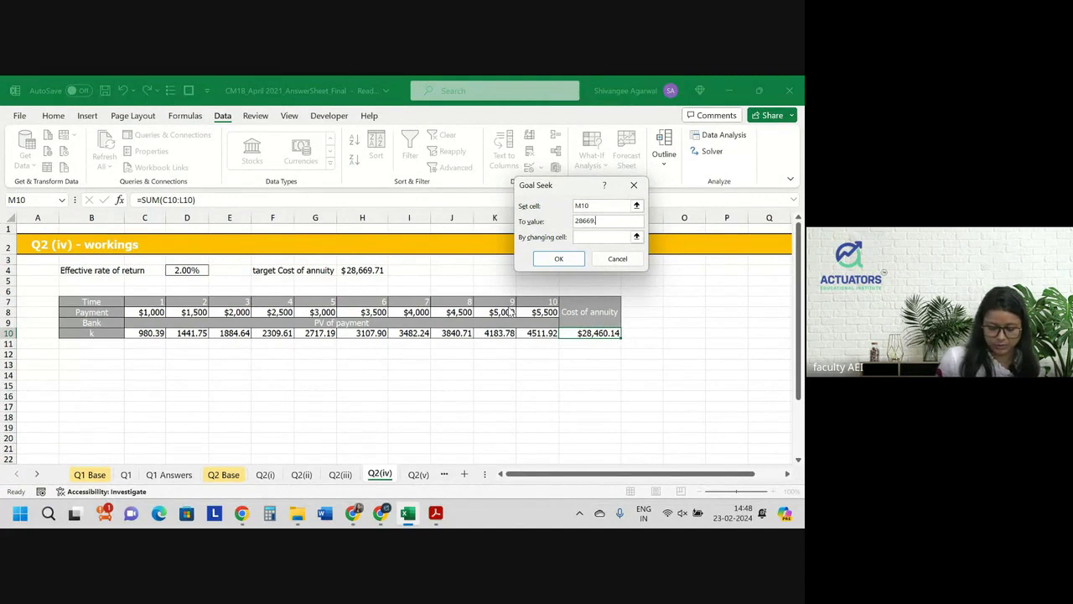
type(".71")
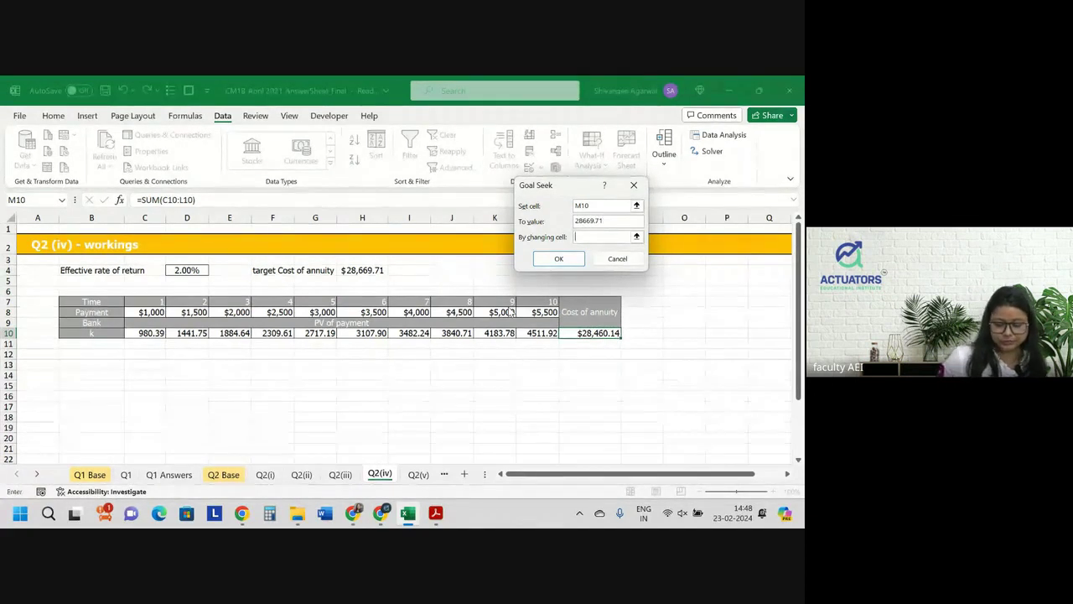
left_click(203, 269)
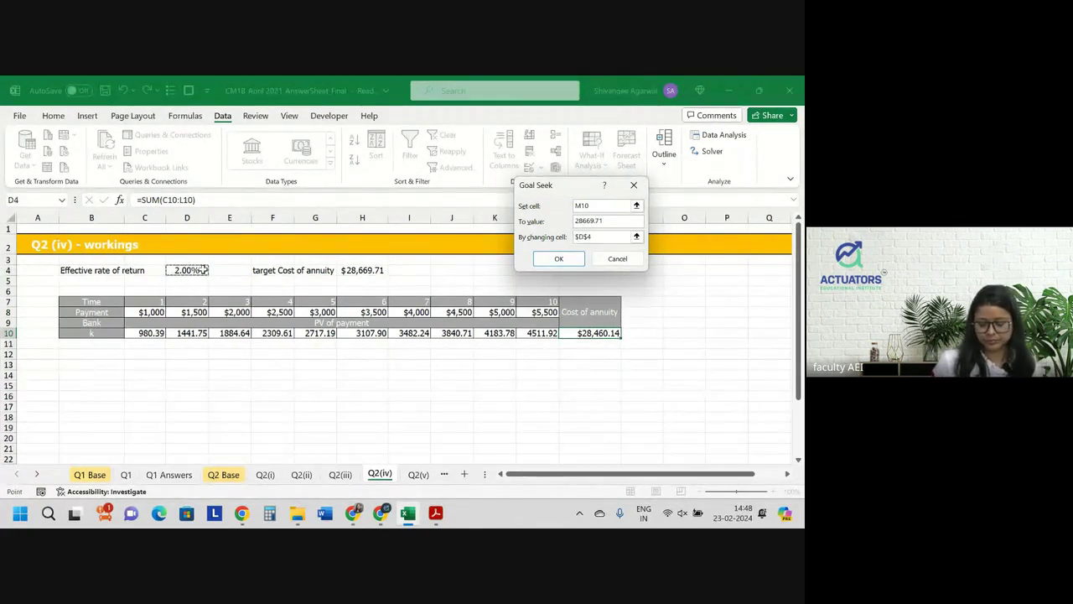
key("Return")
key("Return")
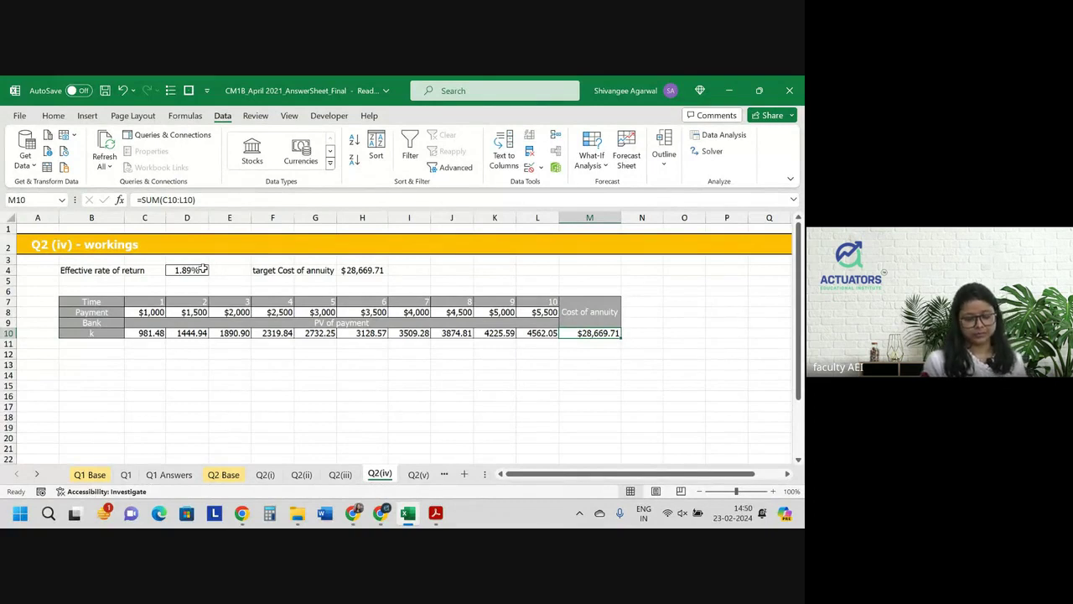
Read question (v) on the annuity's duration in the exam paper, then return to Excel.
key("alt+Tab")
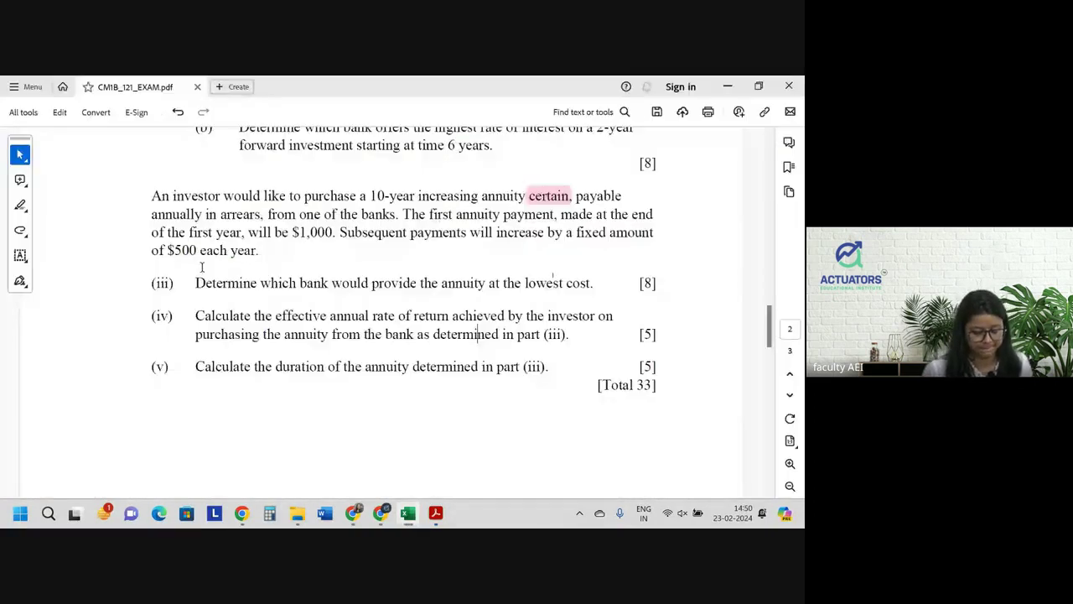
left_click_drag(195, 366, 502, 370)
key("alt+Tab")
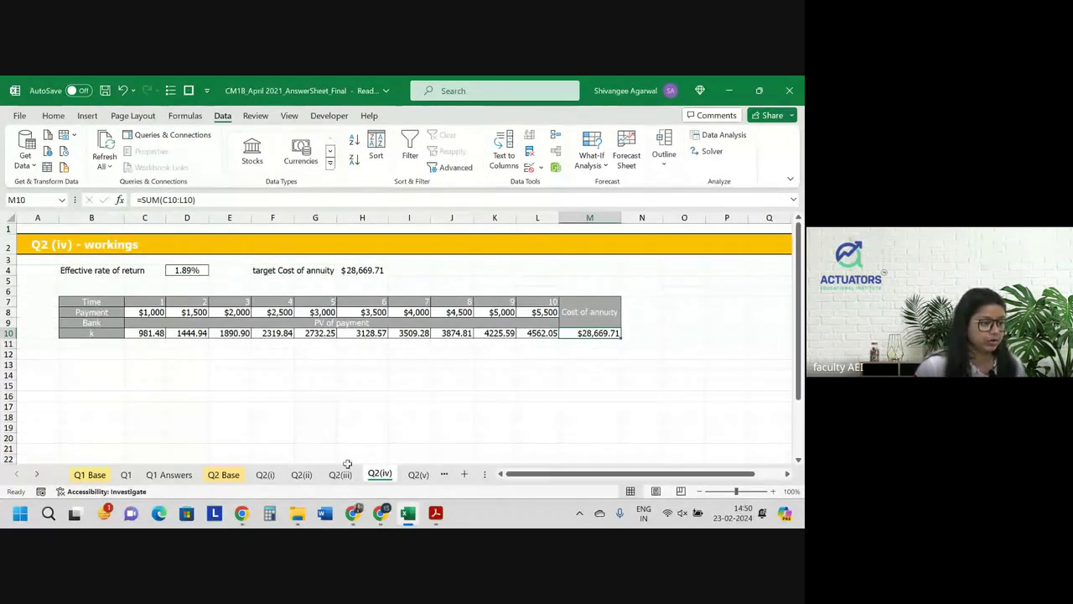
Compare bank J and K present values on Q2(iii) with the Q2(iv) workings.
left_click(418, 474)
left_click(294, 475)
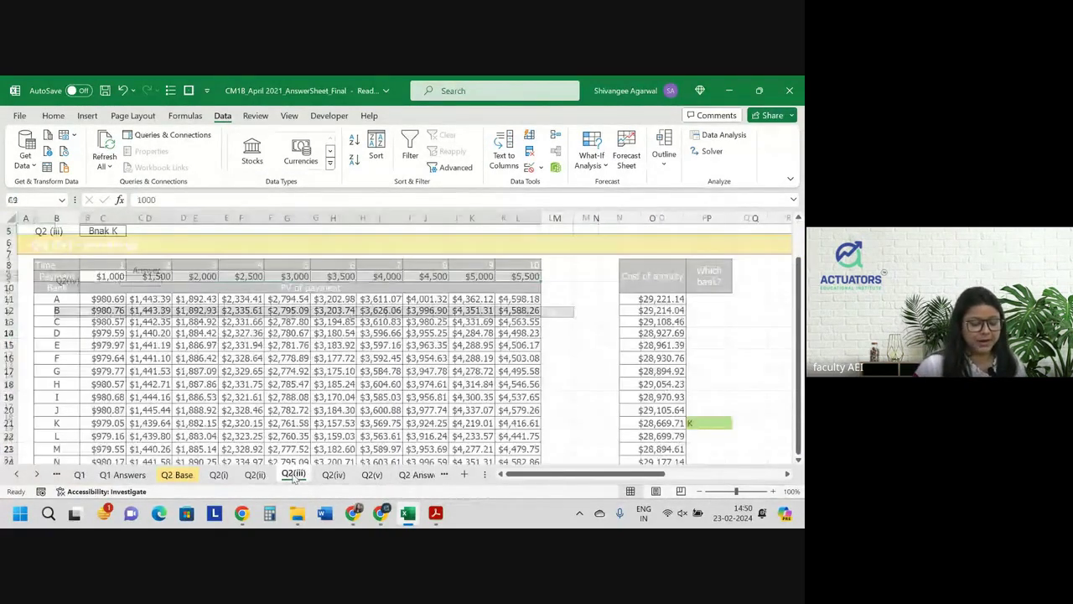
left_click_drag(126, 412, 535, 426)
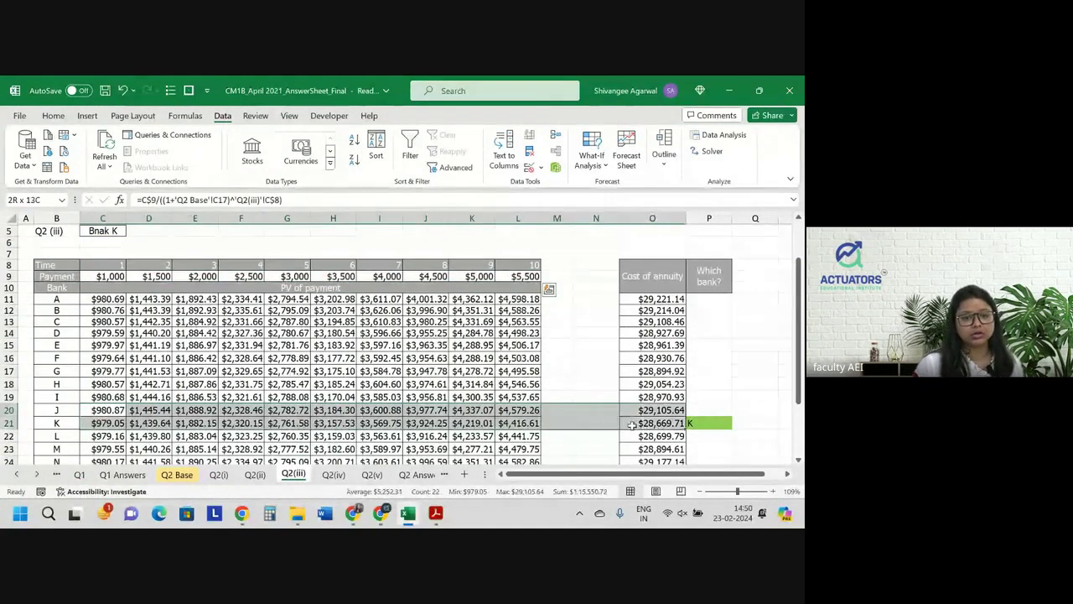
left_click_drag(535, 426, 745, 434)
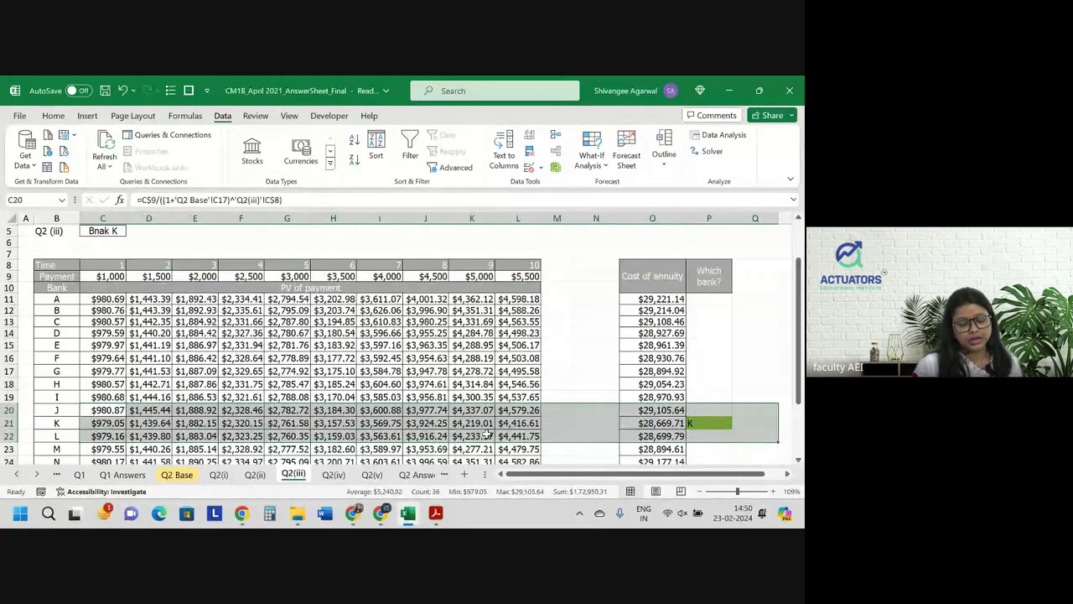
left_click(333, 474)
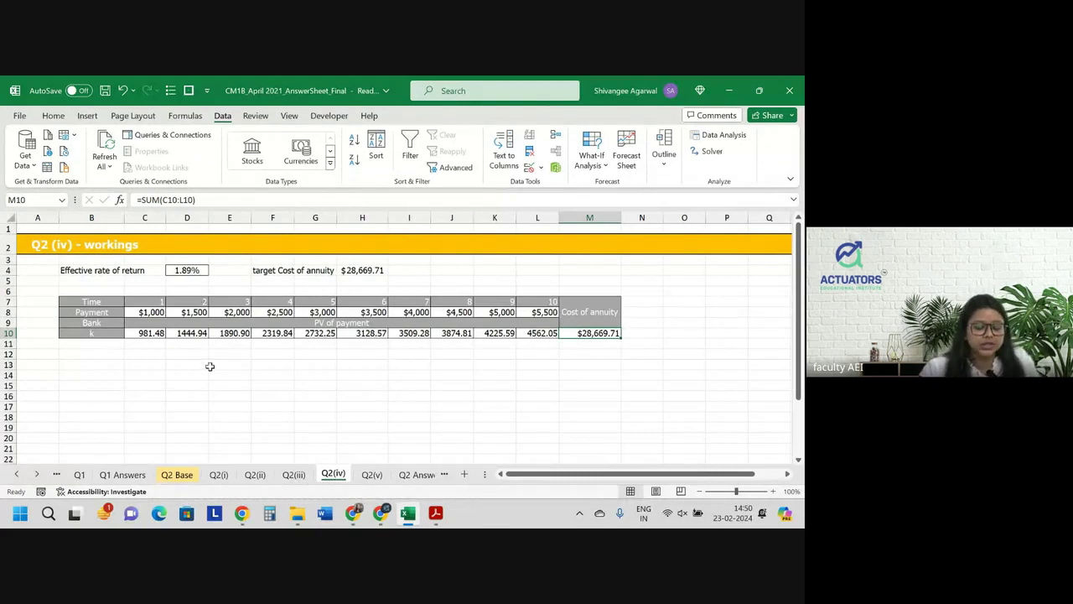
left_click(294, 474)
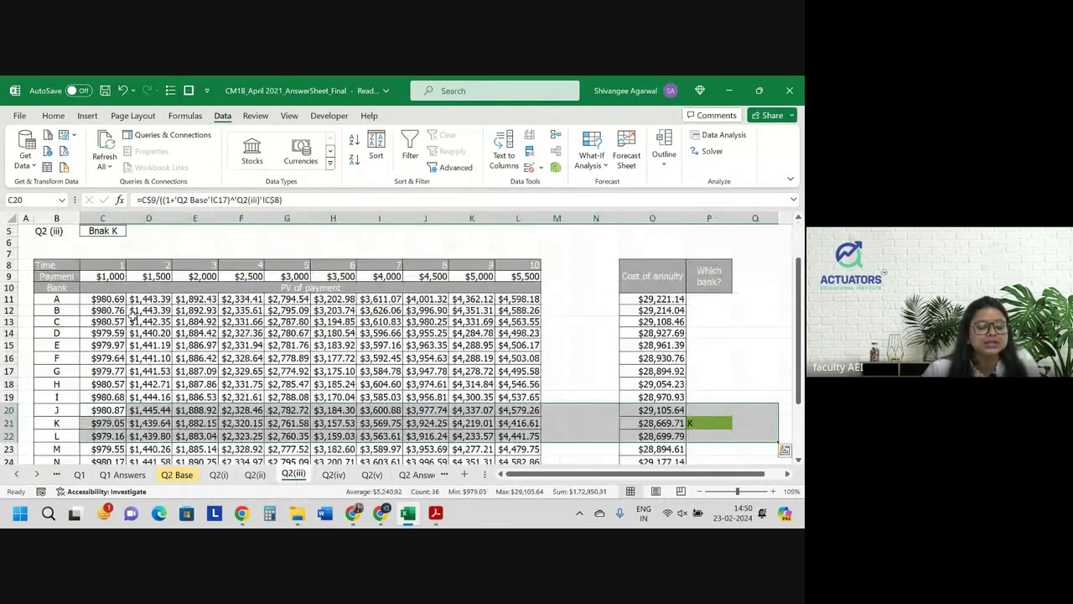
Check bank K's yields on Q2 Base (2.045% three-year, 1.731% six-year), then open Q2(v).
left_click(178, 474)
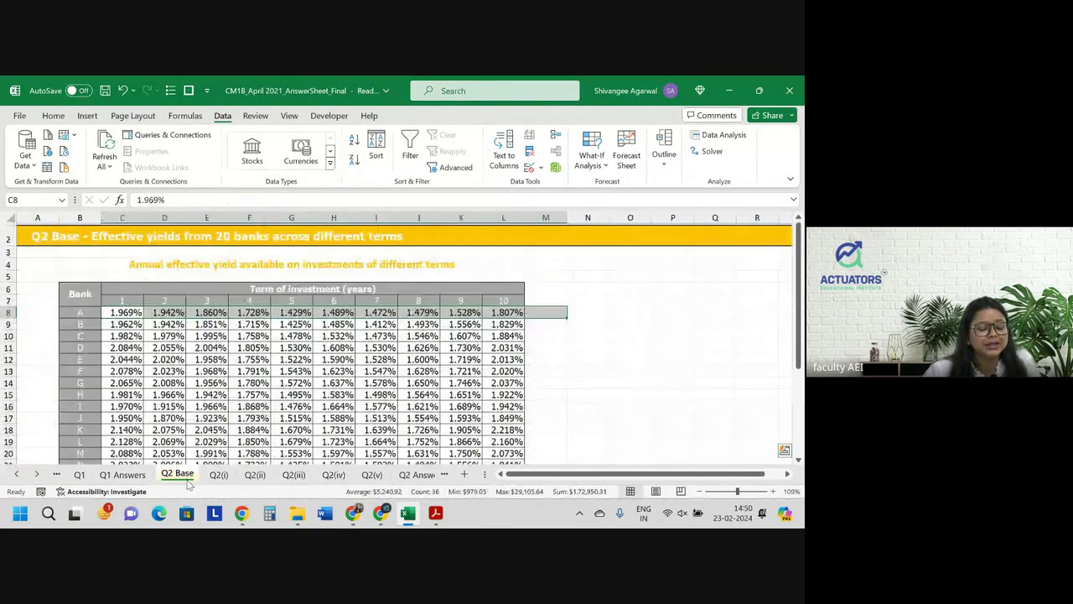
left_click(123, 427)
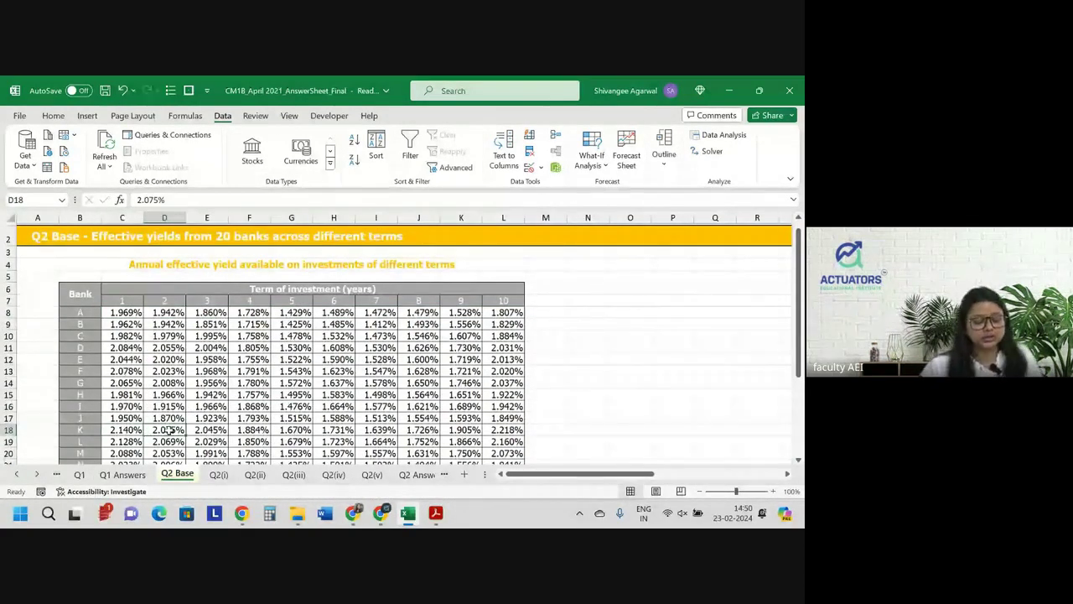
left_click(217, 430)
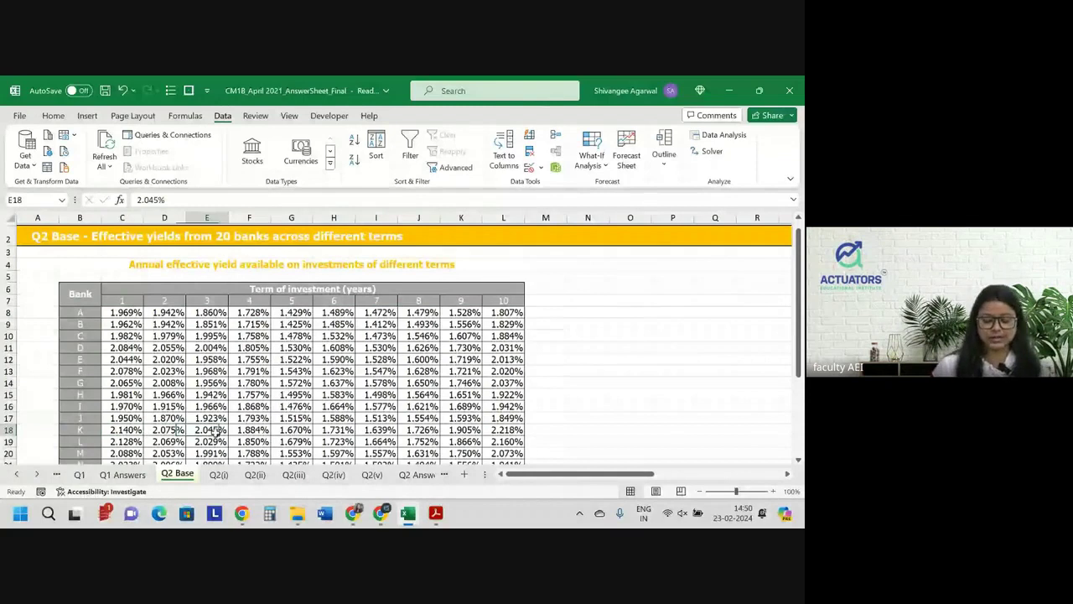
left_click(352, 430)
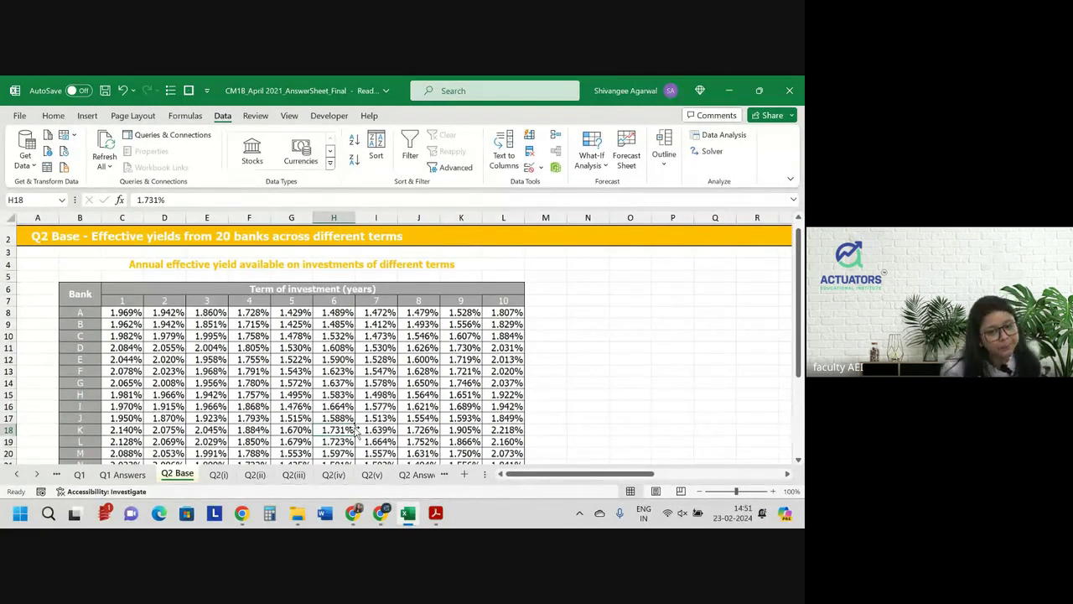
left_click(383, 475)
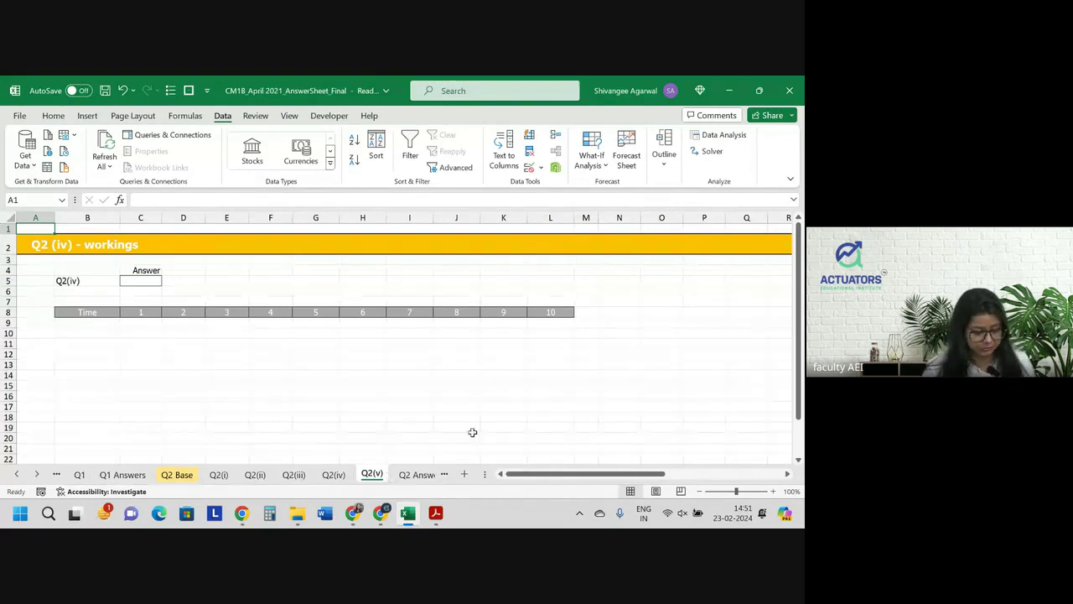
Label B9 'PV of payment' and B10 'PV * term'.
left_click(73, 322)
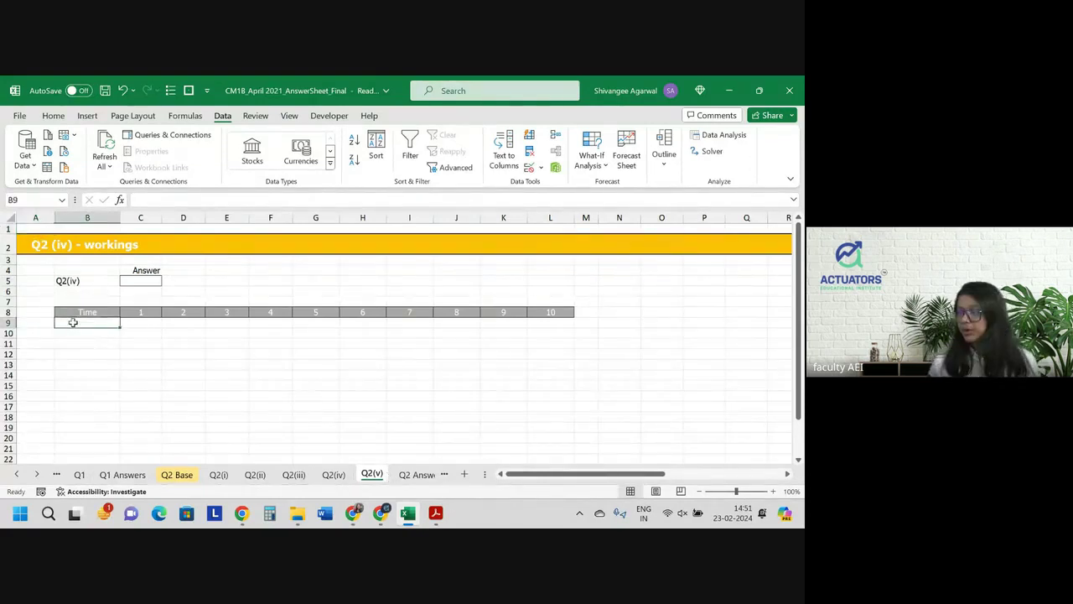
type("PV o")
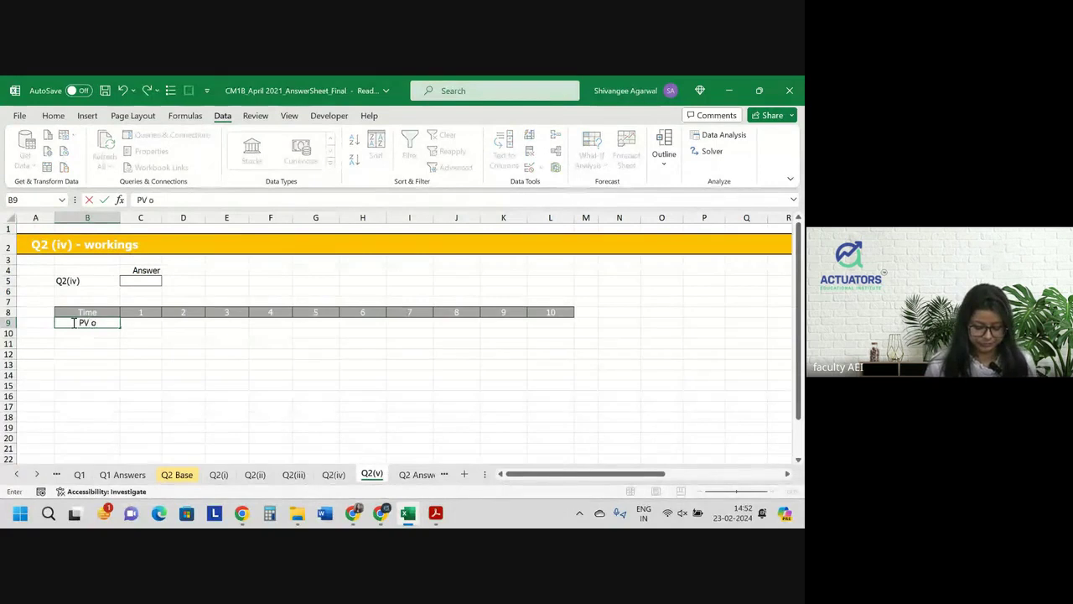
type("f payment")
key("Return")
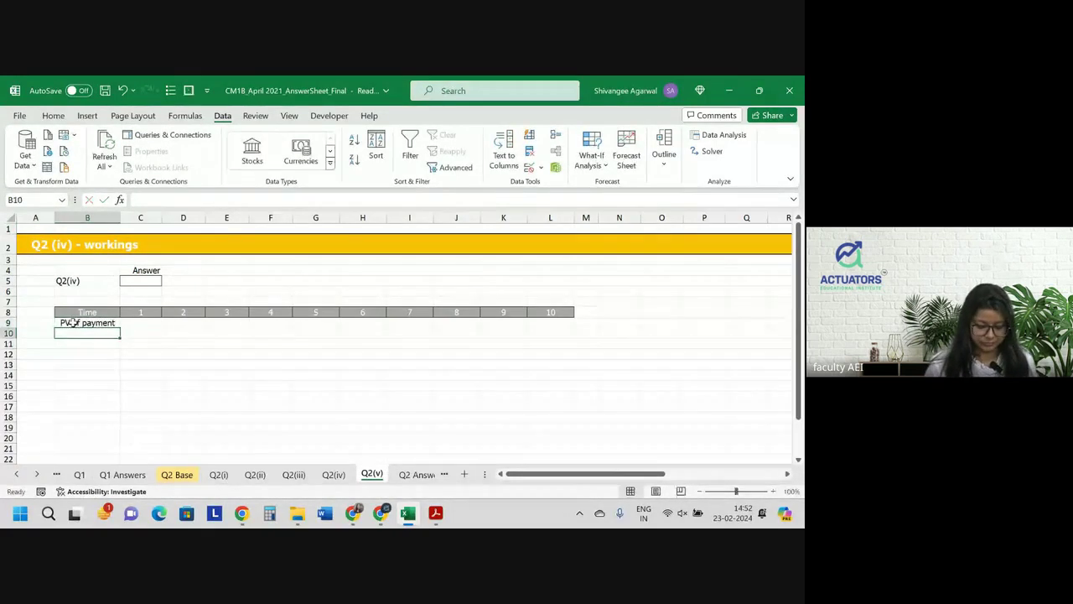
type("PC")
key("BackSpace")
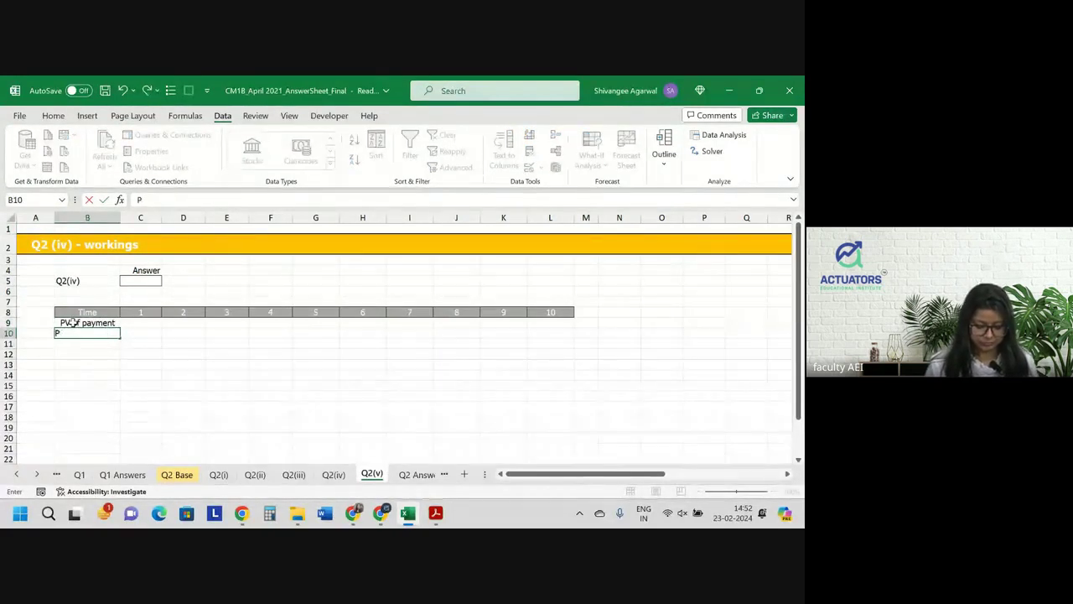
type("V *")
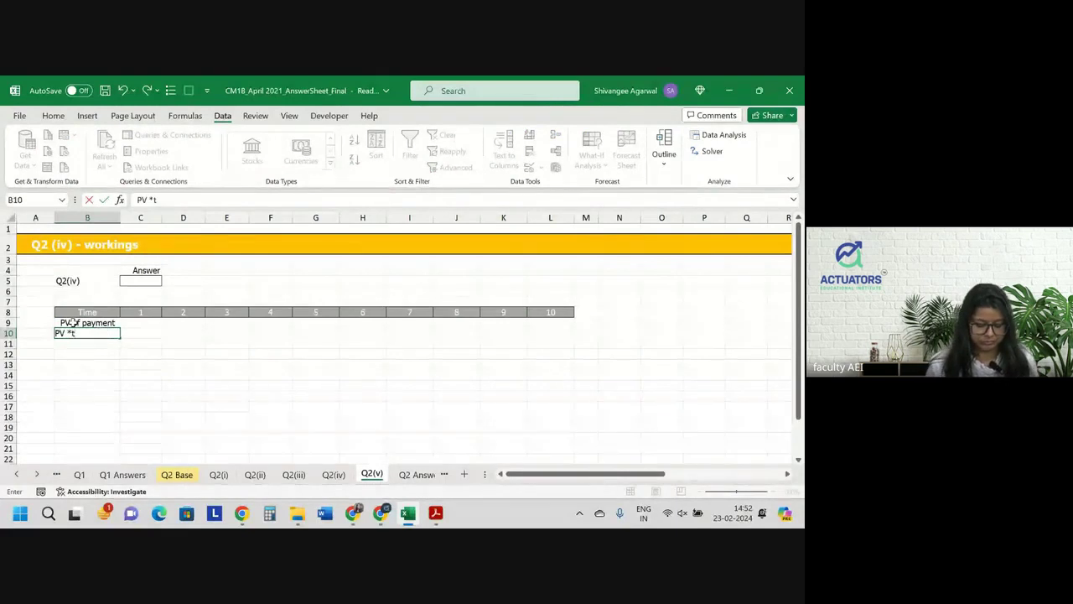
type(" term")
key("Tab")
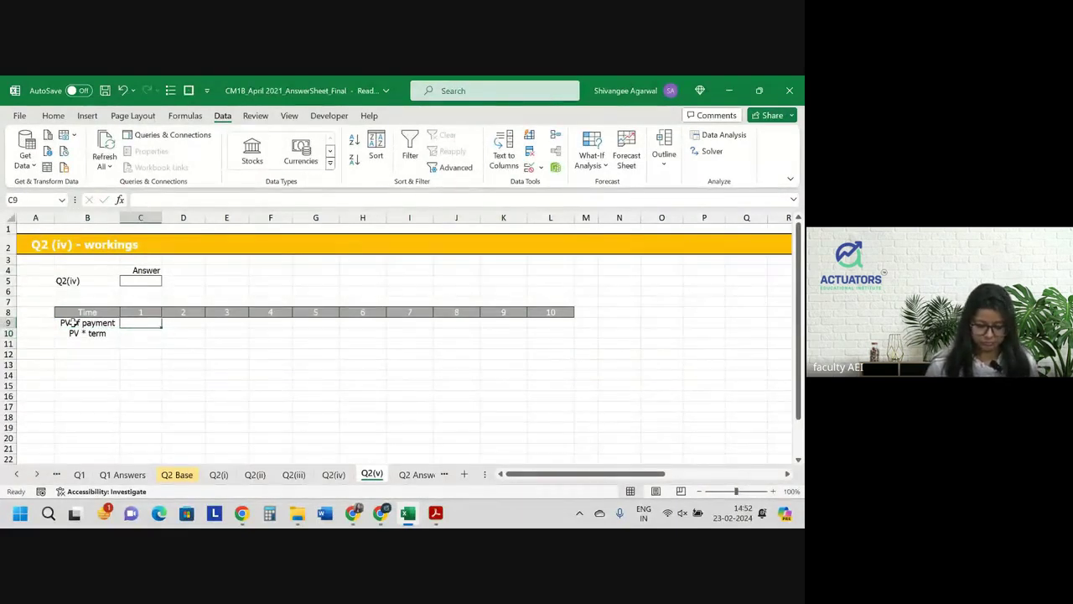
Link C9 to bank K's year-1 present value on sheet Q2(iii).
type("=")
key("ctrl+Page_Up")
key("ctrl+Page_Up")
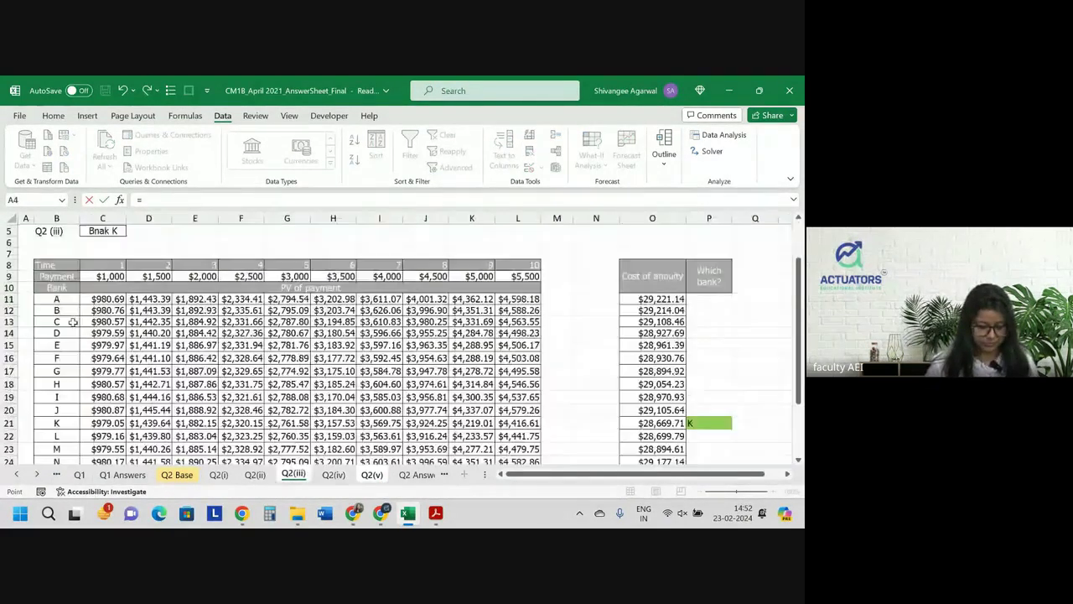
key("Down")
key("Down")
key("Down")
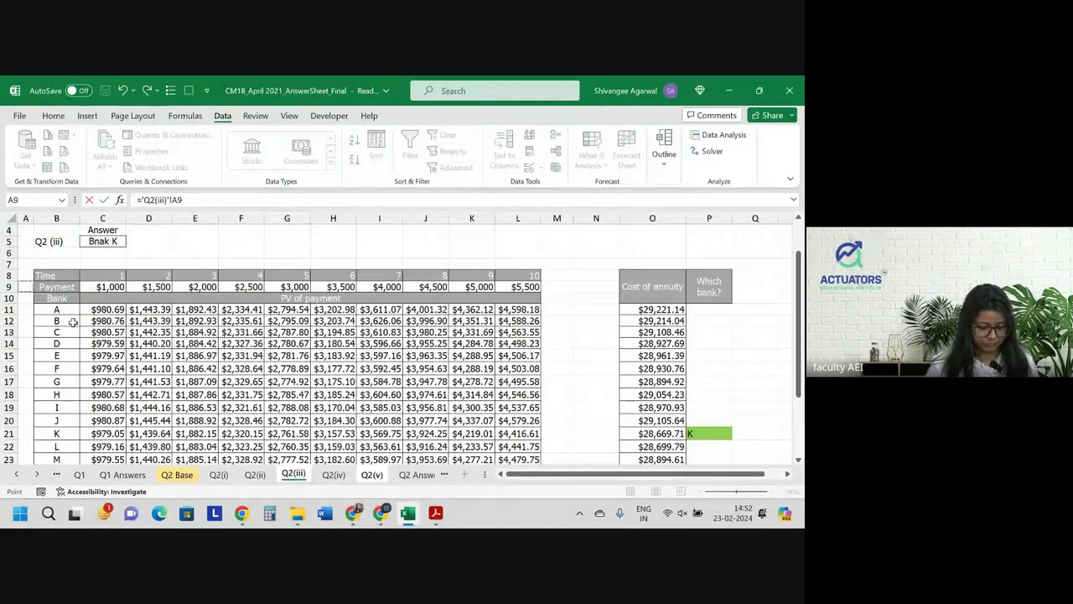
key("Down")
key("Down")
key("Down")
key("Down")
key("Down")
key("Down")
key("Down")
key("Right")
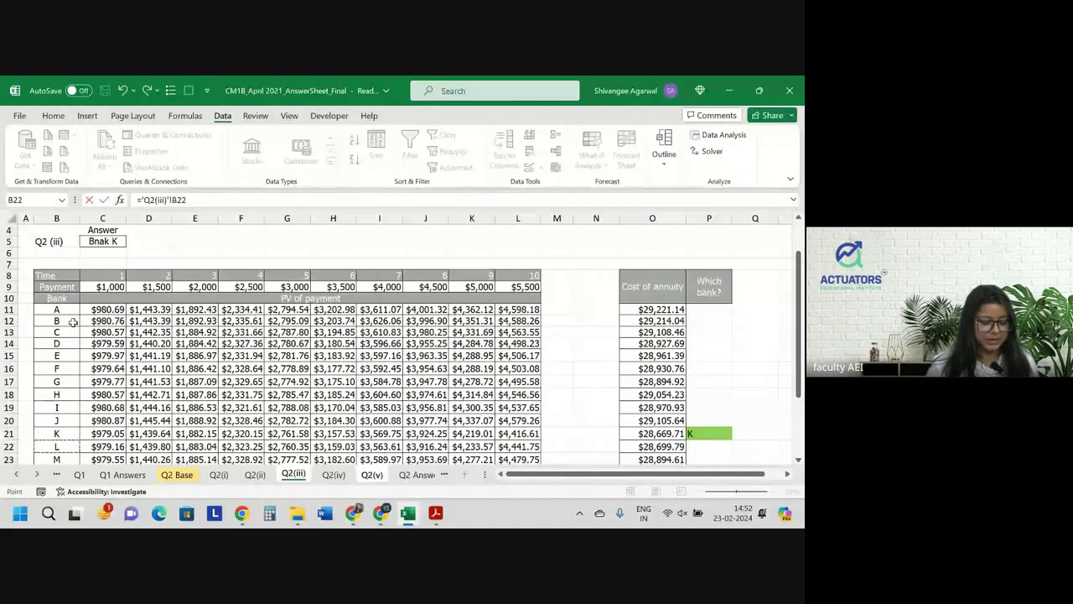
key("Up")
key("Right")
key("Return")
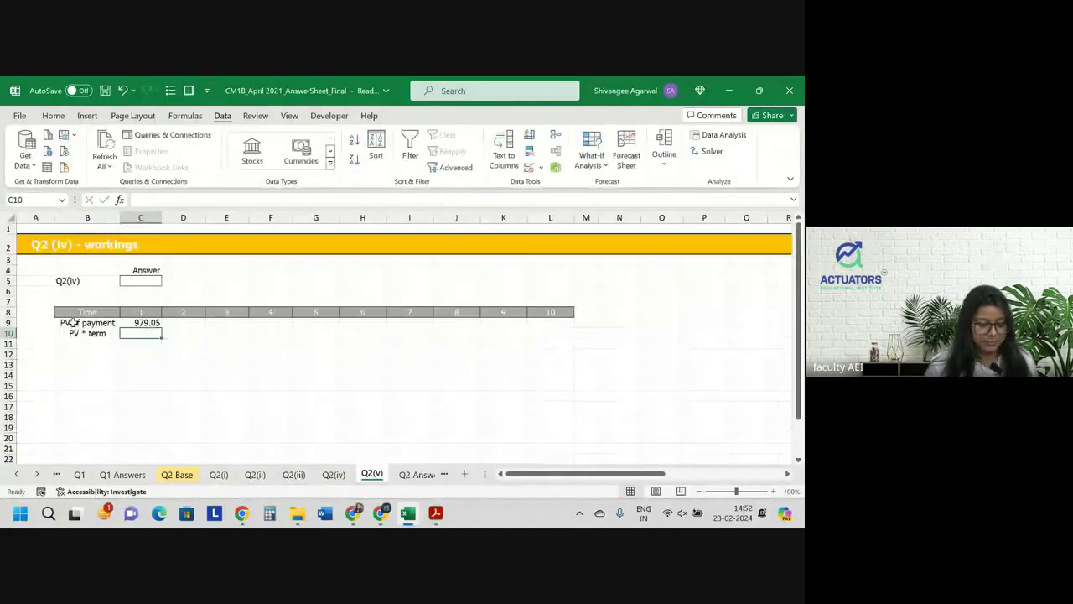
Enter =C9*C8 in C10 for PV times term.
type("=")
key("Up")
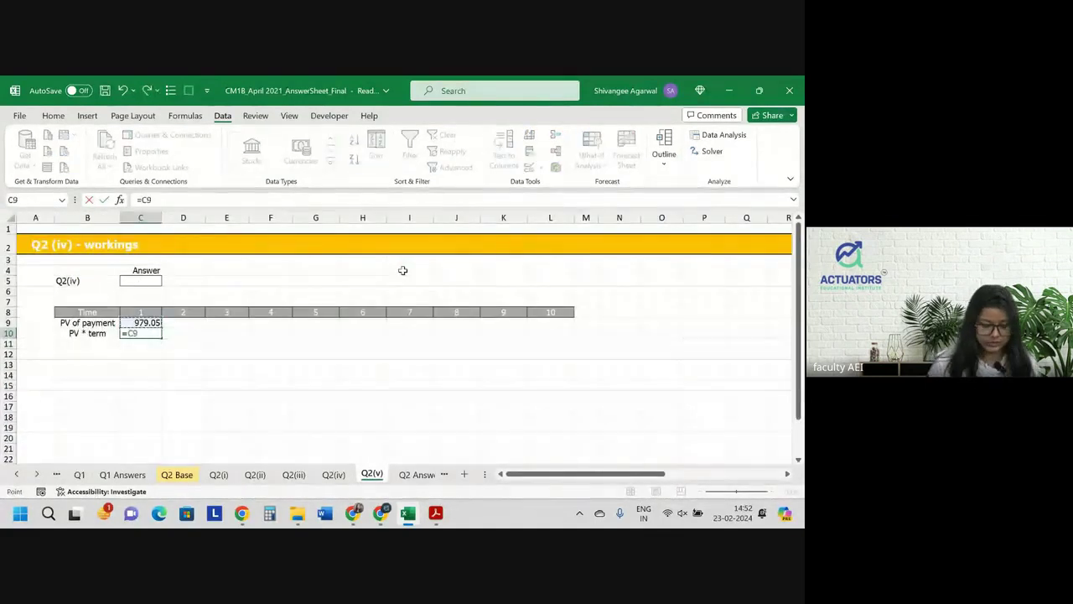
type("*")
key("Up")
key("Up")
key("Return")
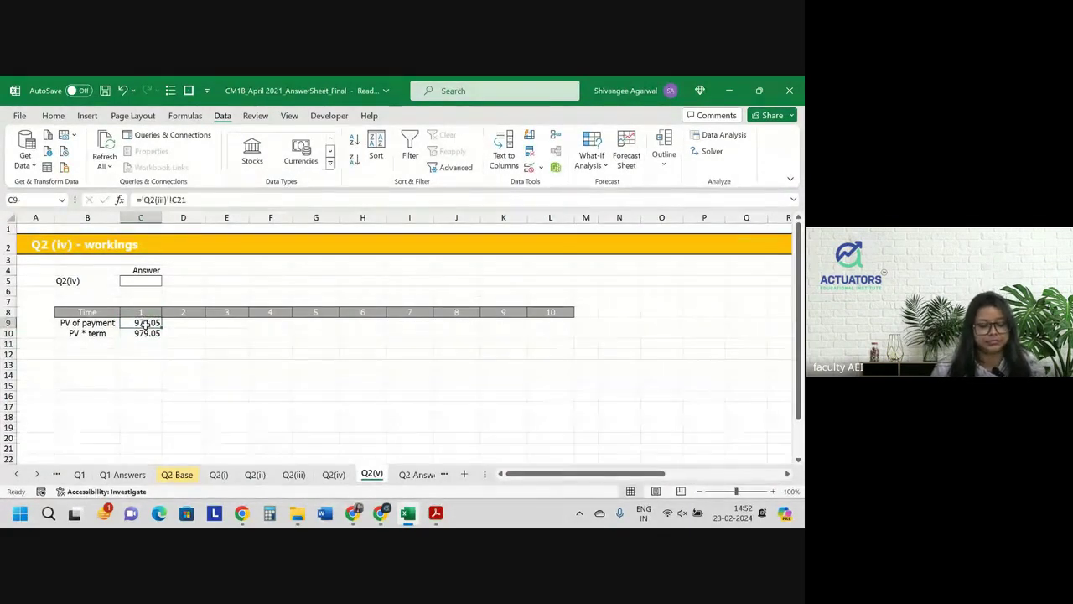
Fill both formulas across years 1 to 10 in dollar Accounting format.
mouse_move(144, 324)
left_mouse_down()
mouse_move(163, 335)
mouse_move(564, 340)
left_mouse_up()
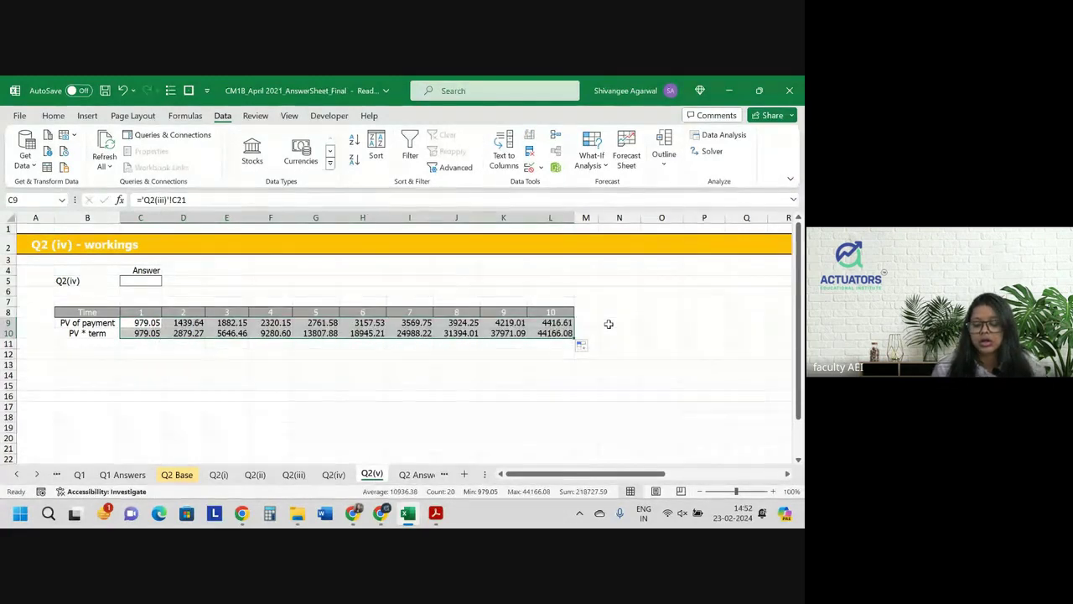
scroll(608, 324, "down", 2, "ctrl")
scroll(609, 324, "up", 2, "ctrl")
scroll(609, 324, "up", 1, "ctrl")
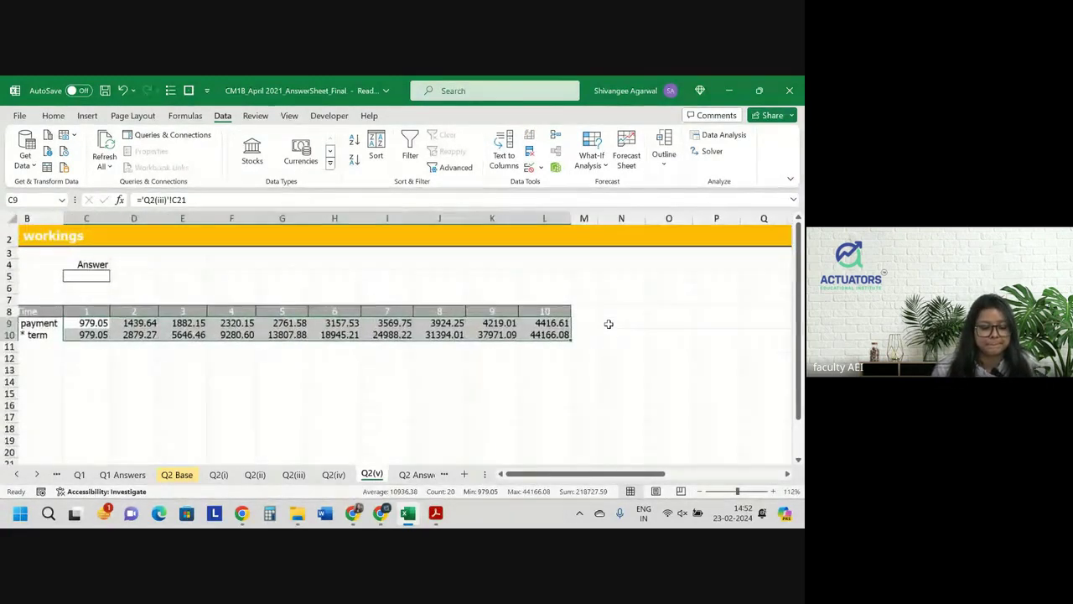
scroll(608, 324, "up", 1, "ctrl")
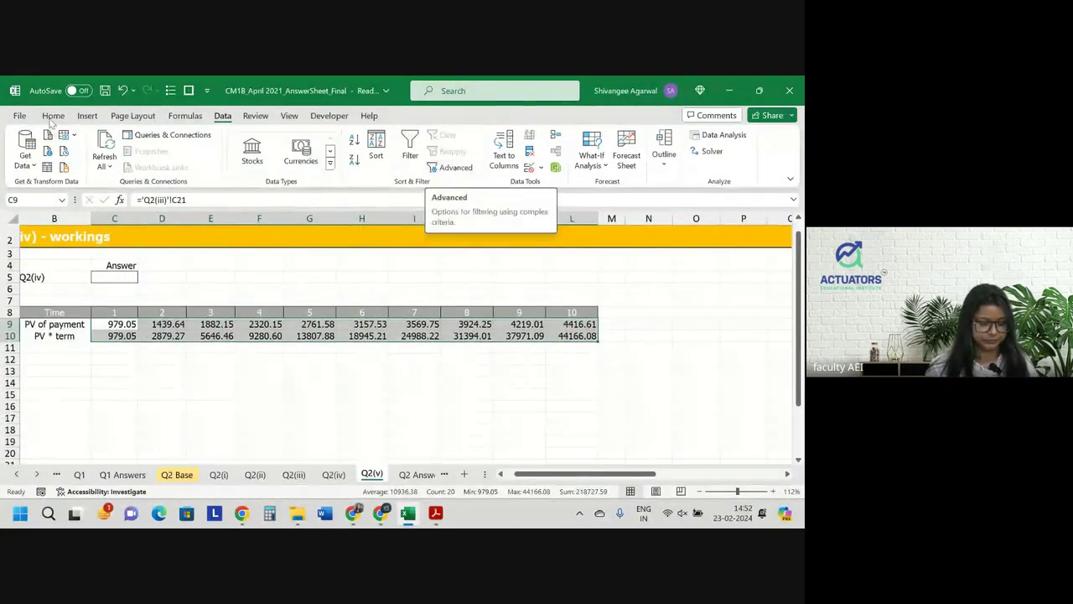
scroll(360, 168, "up", 4)
left_click(364, 152)
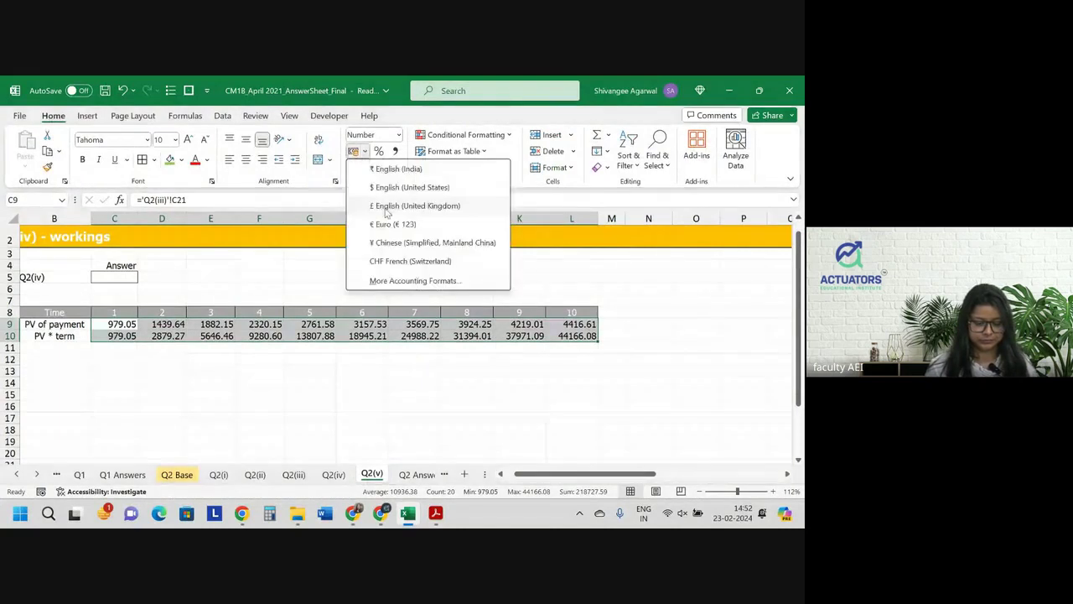
left_click(394, 187)
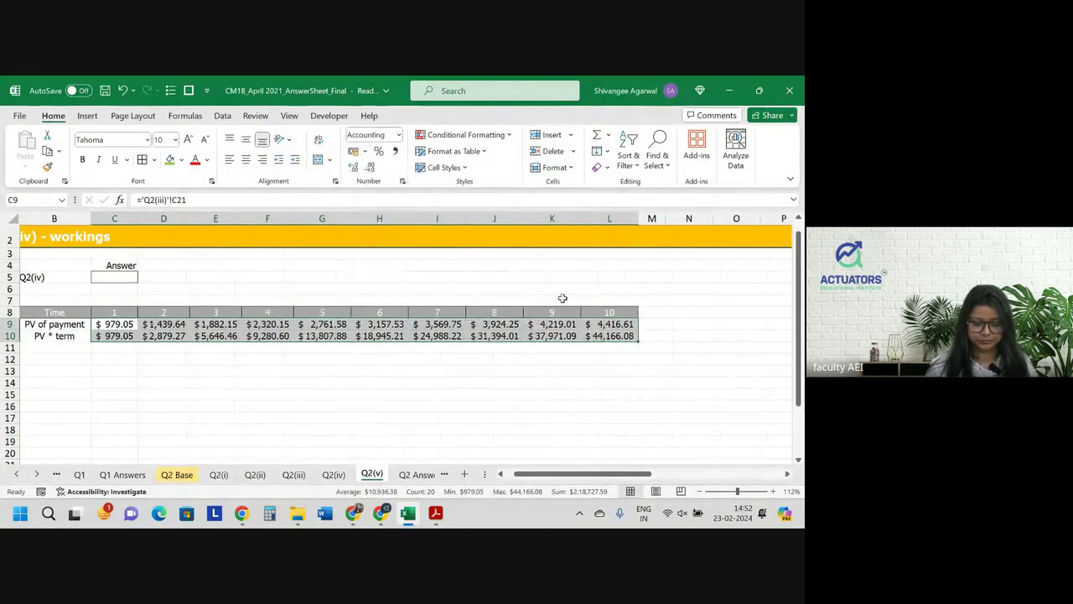
Sum rows 9 and 10 in N9 and N10: $28,669.71 and $1,90,057.87.
left_click(672, 323)
type("=su")
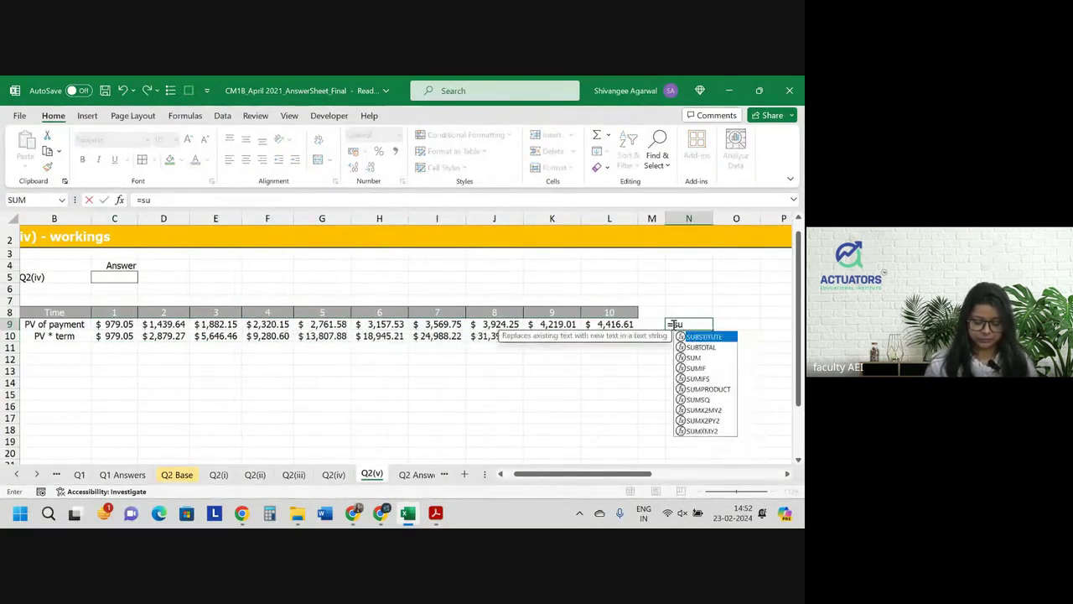
type("m(")
key("Left")
key("Left")
key("ctrl+shift+Left")
key("shift+Right")
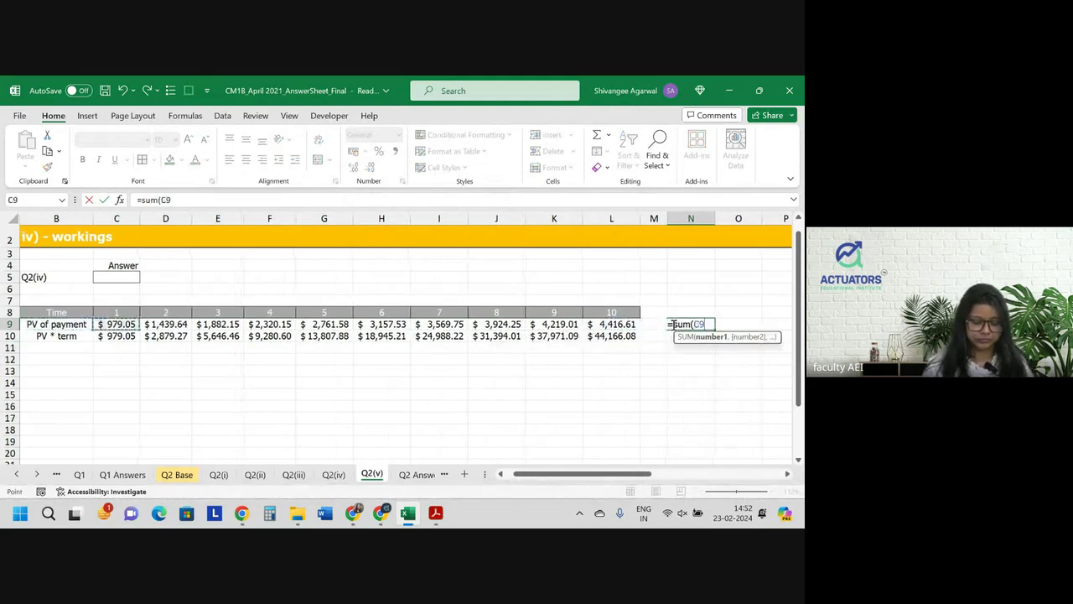
key("ctrl+Return")
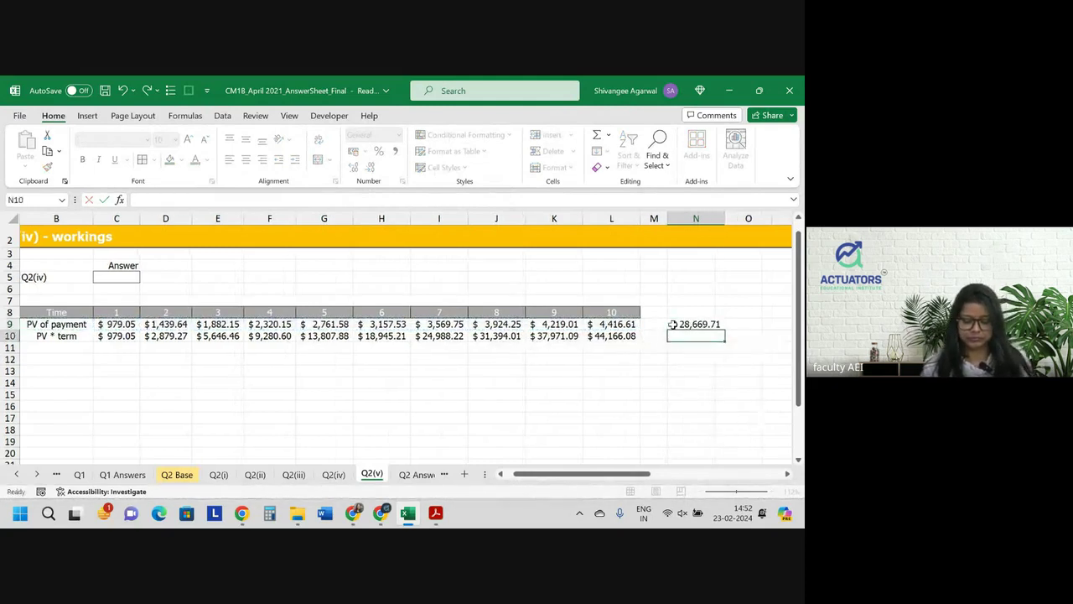
key("ctrl+c")
key("Down")
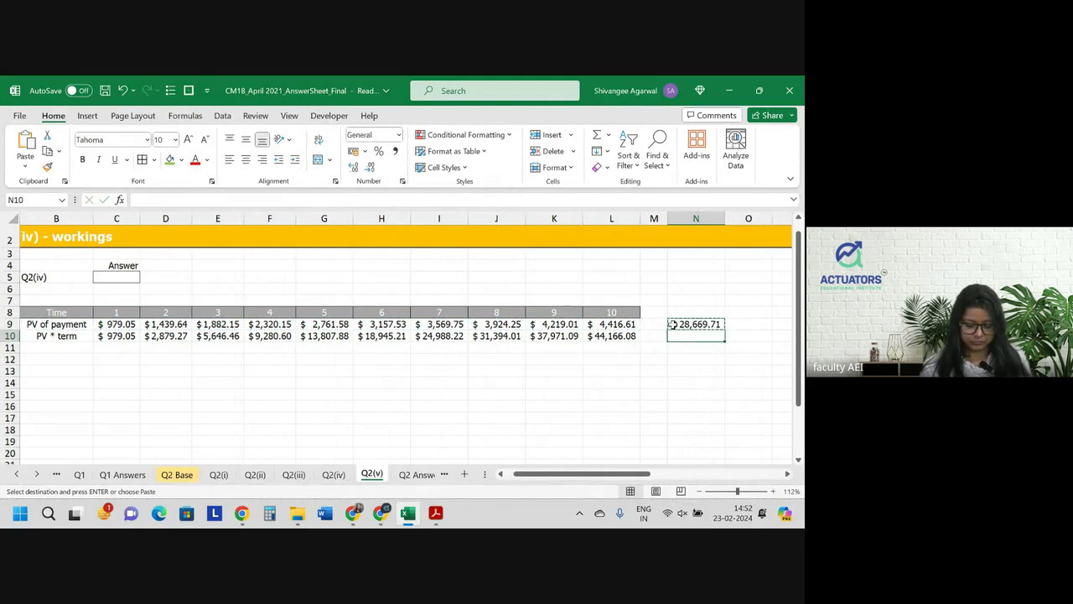
key("ctrl+v")
key("Down")
key("Down")
Enter duration =N10/N9 in N12 (6.6292213) and widen column N.
type("=")
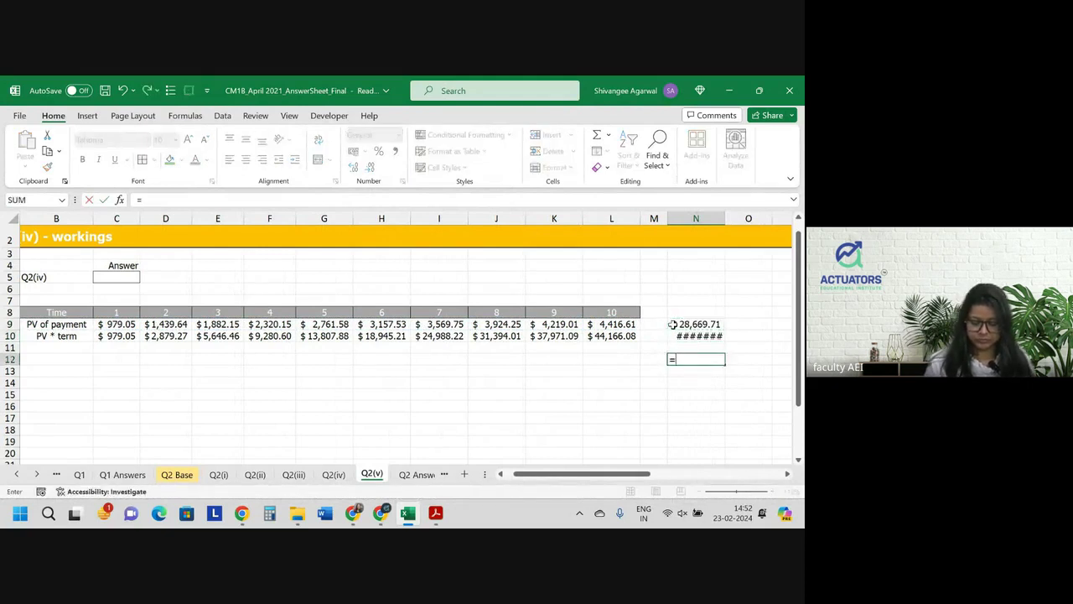
left_click(706, 335)
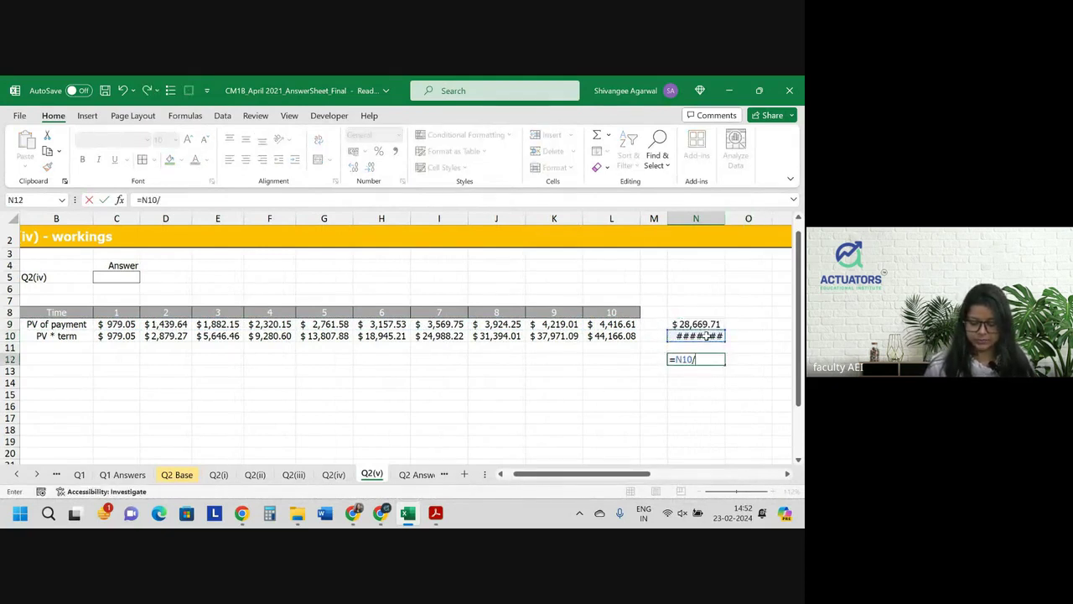
type("N9")
key("Return")
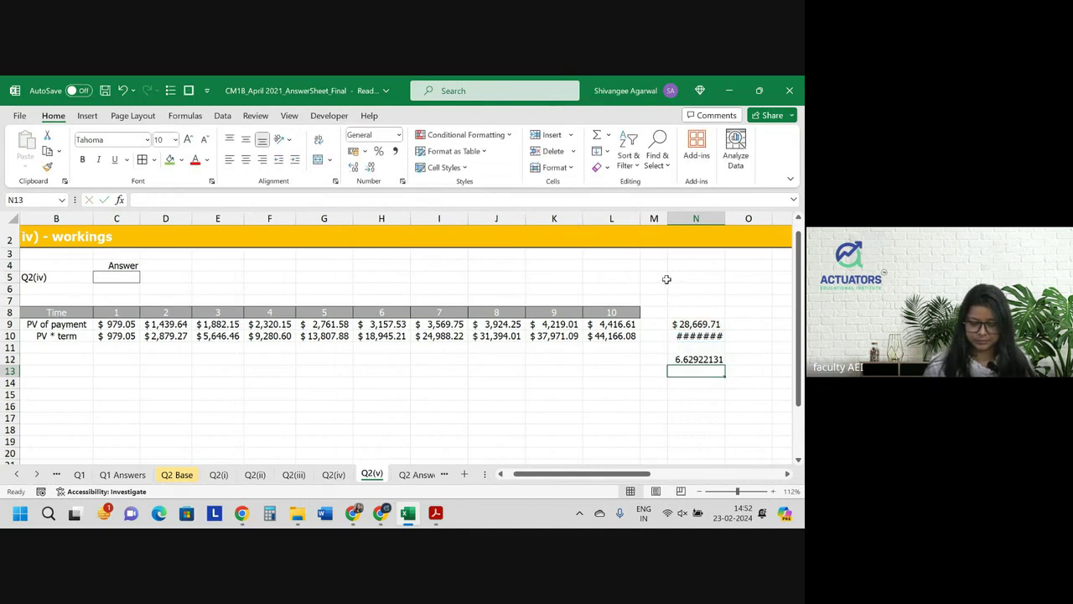
left_click_drag(726, 215, 732, 217)
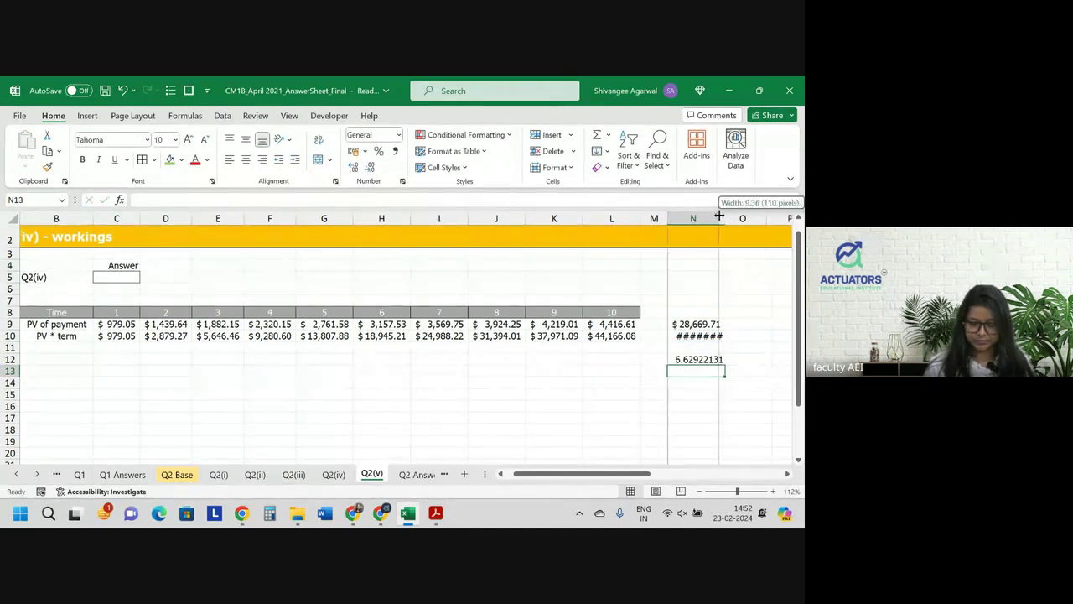
left_click(708, 361)
Show the duration in N12 as 6.6292 with fewer decimals, labelled 'years' in O12 and 'DMT' in M12.
left_click(370, 167)
left_click(370, 166)
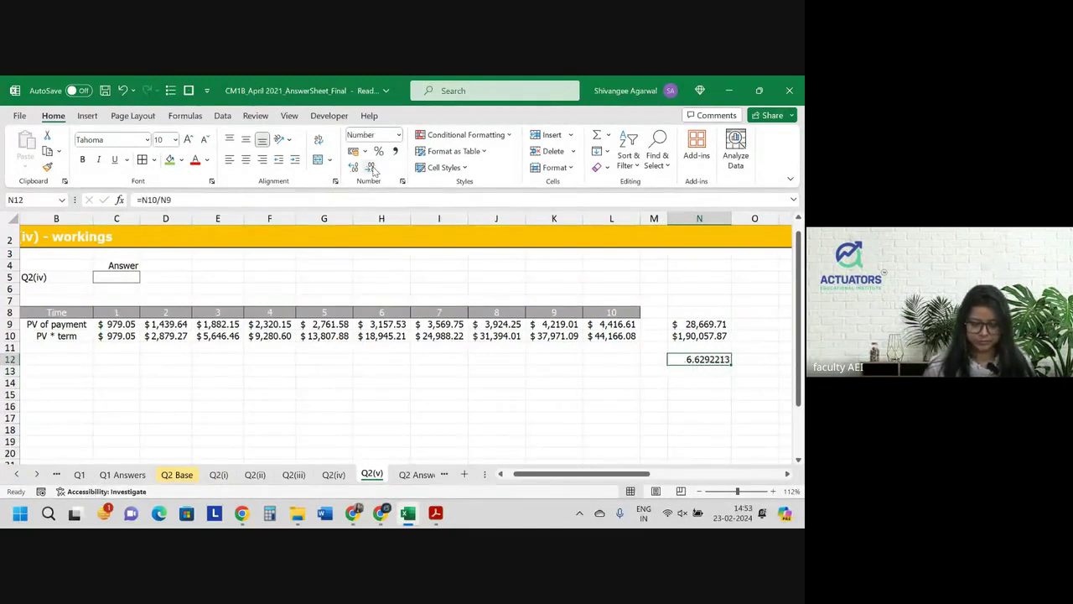
left_click(370, 167)
left_click(370, 167)
key("Right")
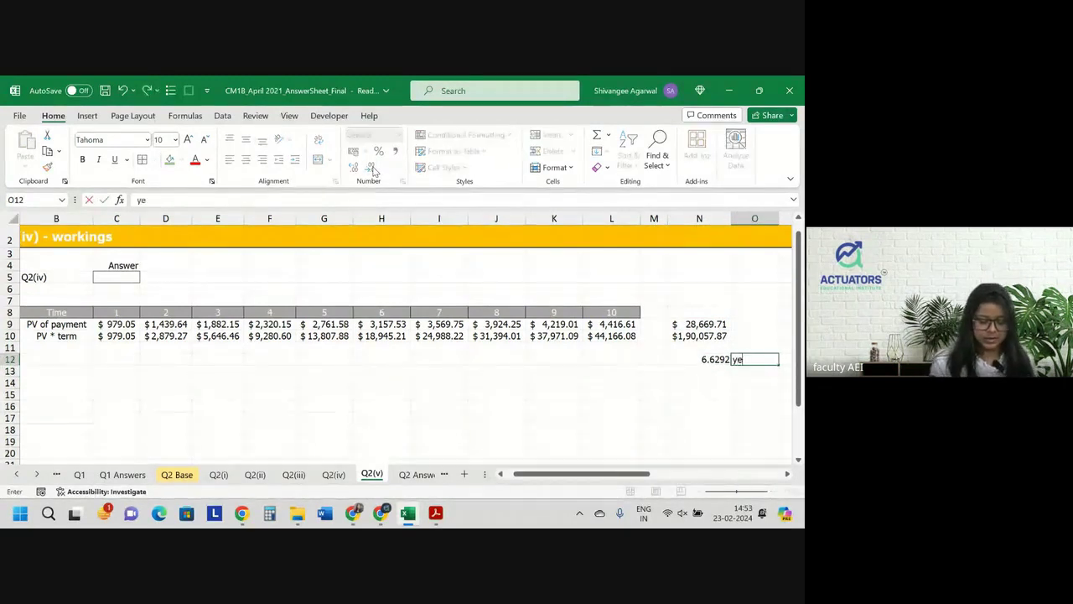
type("years")
key("Return")
key("Up")
key("Left")
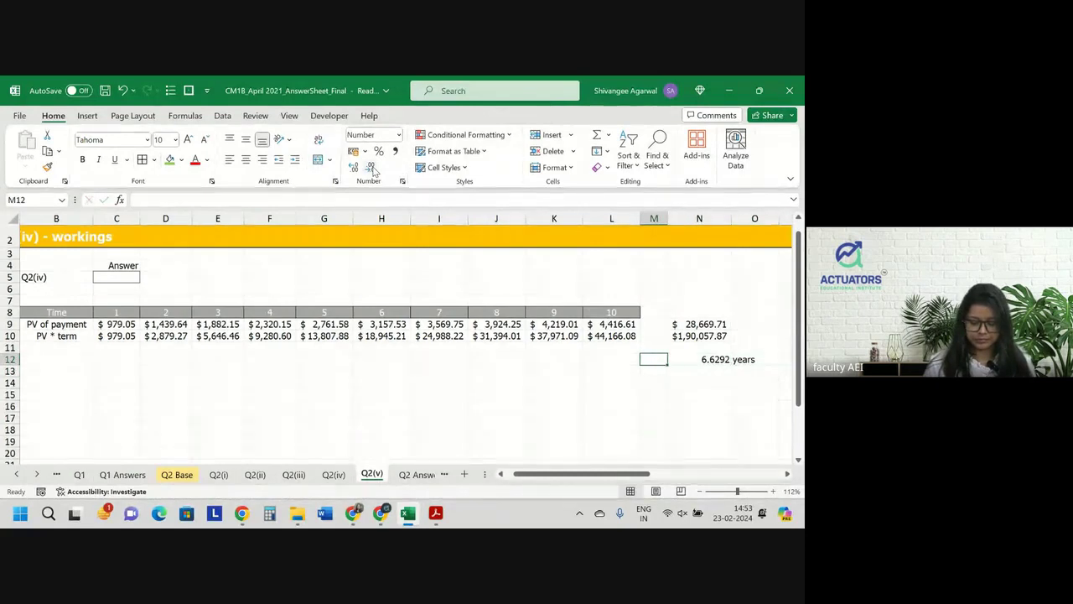
type("DMT")
key("Return")
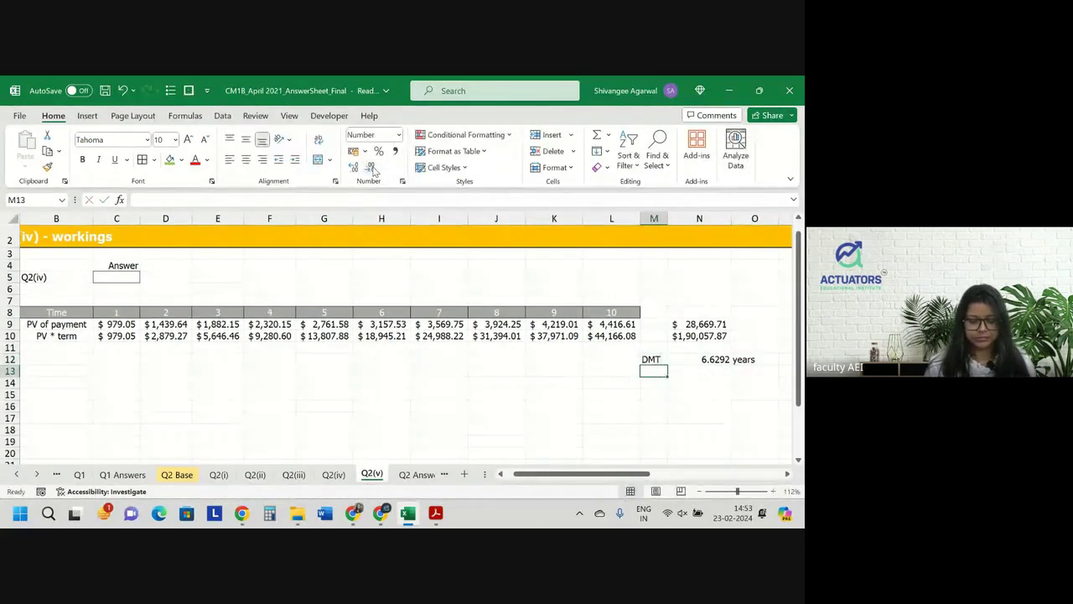
Link the Q2(iv) answer in C5 to =N12 and label it 'years' in D5.
left_click(134, 279)
type("=")
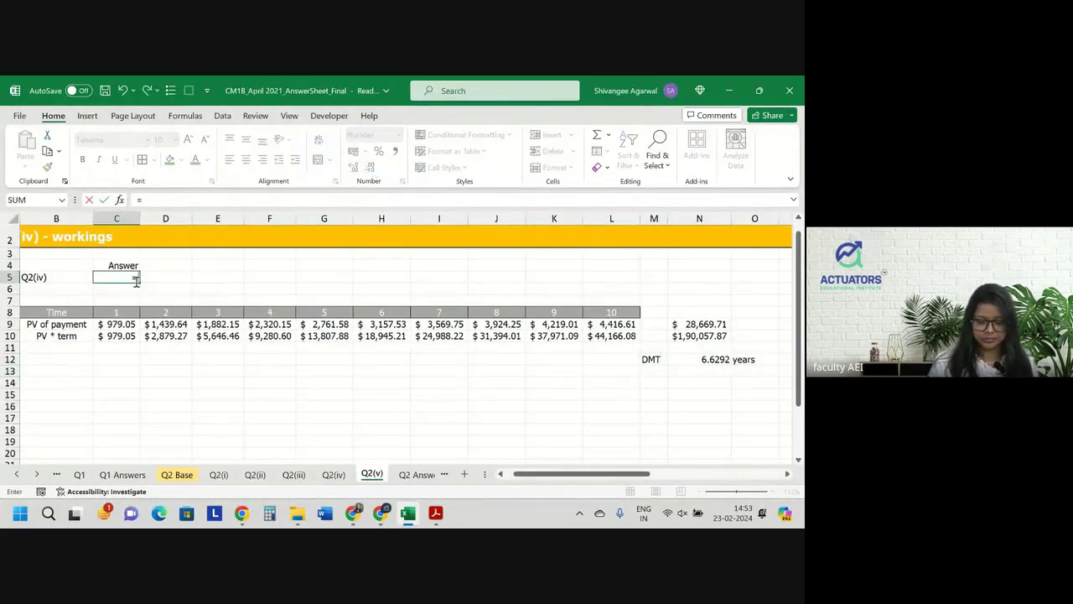
key("ctrl+Right")
key("ctrl+Left")
key("Down")
key("Down")
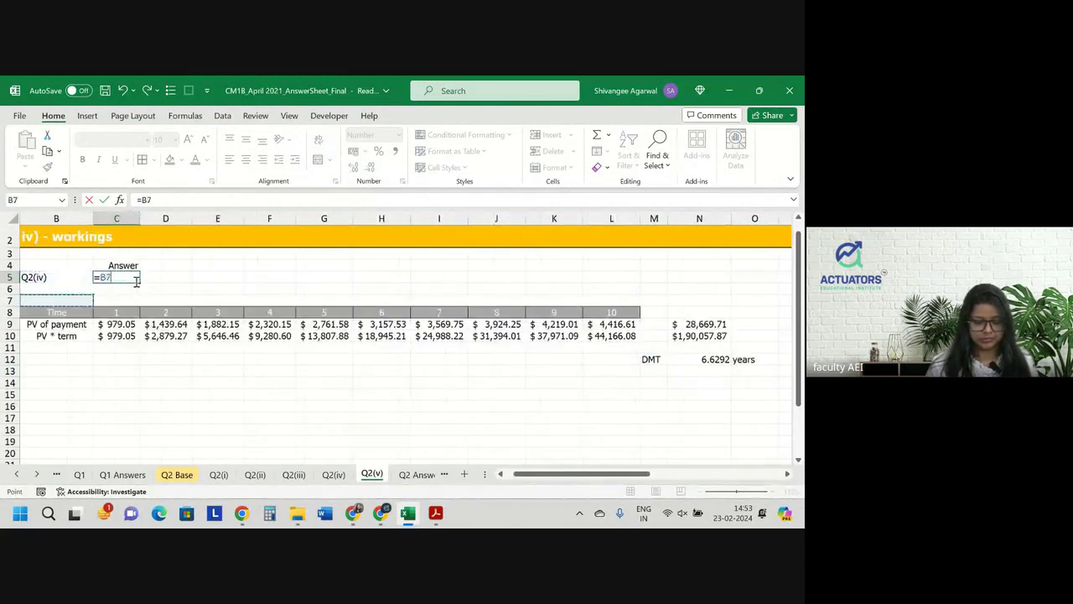
key("Down")
key("Down")
key("Down")
key("Down")
key("ctrl+Right")
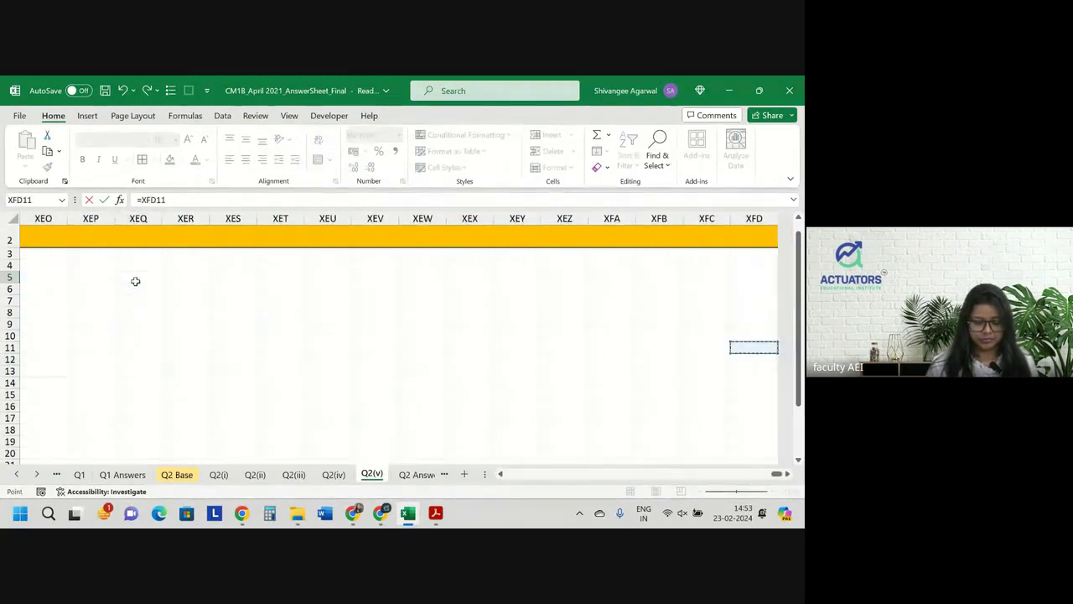
key("ctrl+Left")
key("Down")
key("ctrl+Right")
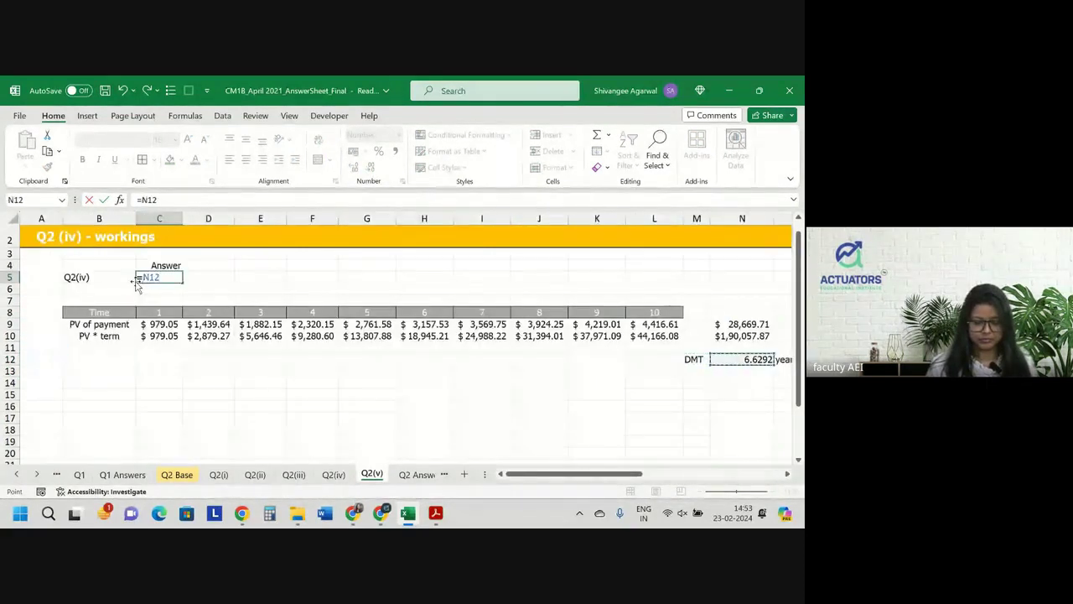
key("Tab")
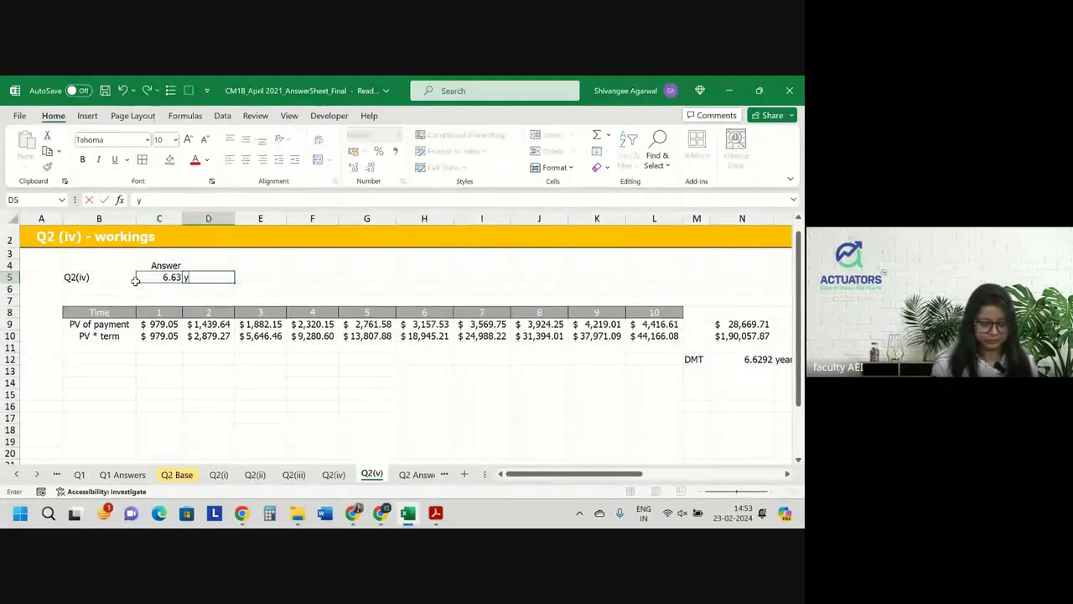
type("years")
key("Return")
scroll(360, 298, "right", 1)
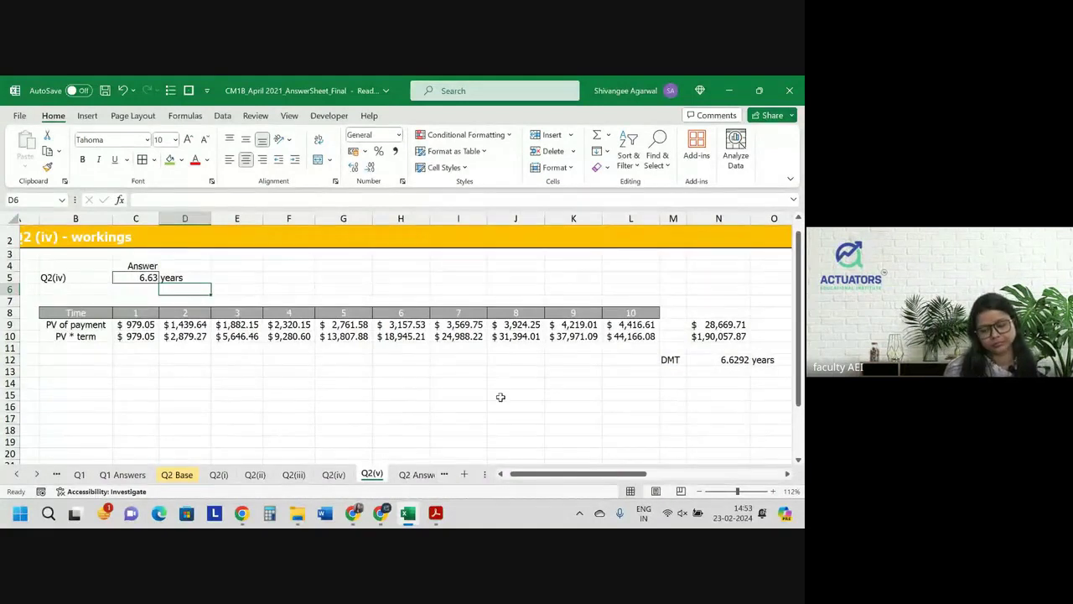
left_click(131, 336)
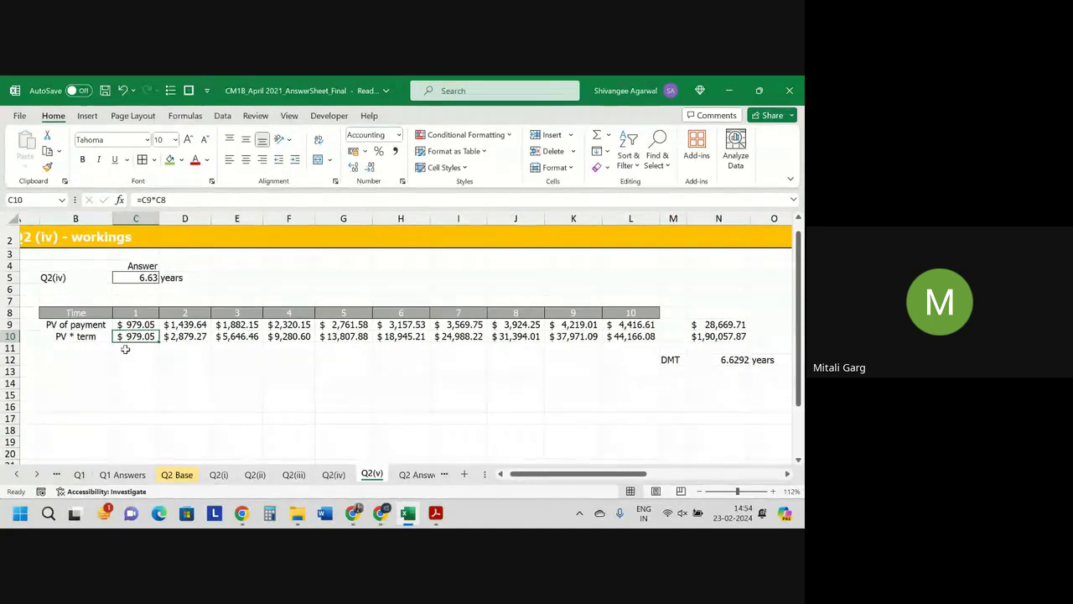
Go to the Q2(ii) sheet via Q2(iii) and inspect the E12 forward-rate formula unchanged.
left_click(298, 475)
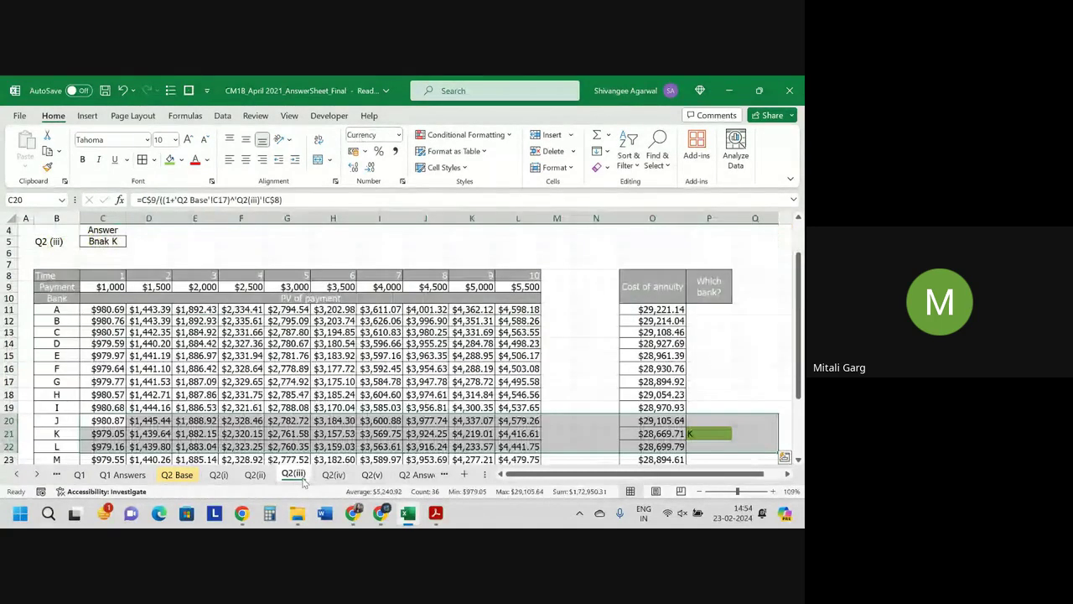
left_click(255, 475)
double_click(256, 347)
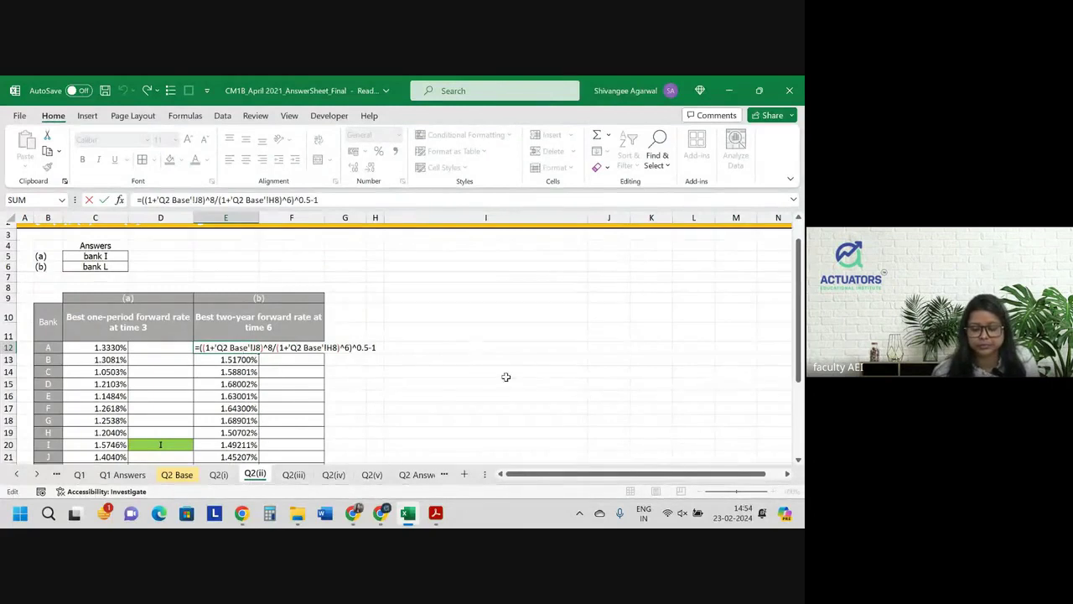
left_click(506, 376)
scroll(535, 420, "up", 2, "ctrl")
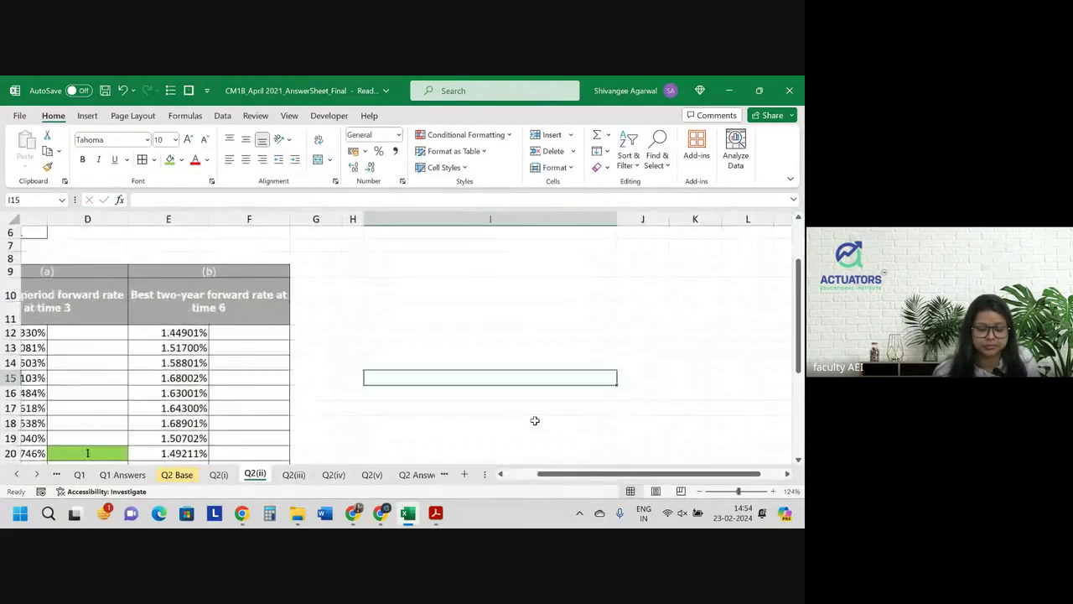
scroll(535, 420, "left", 3)
scroll(517, 405, "up", 2)
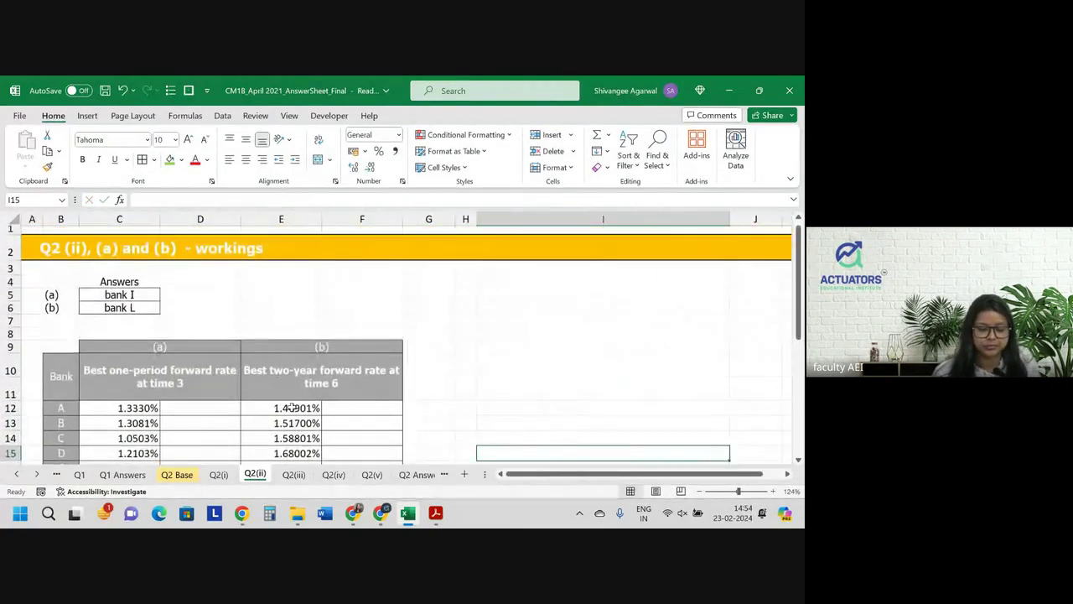
double_click(291, 407)
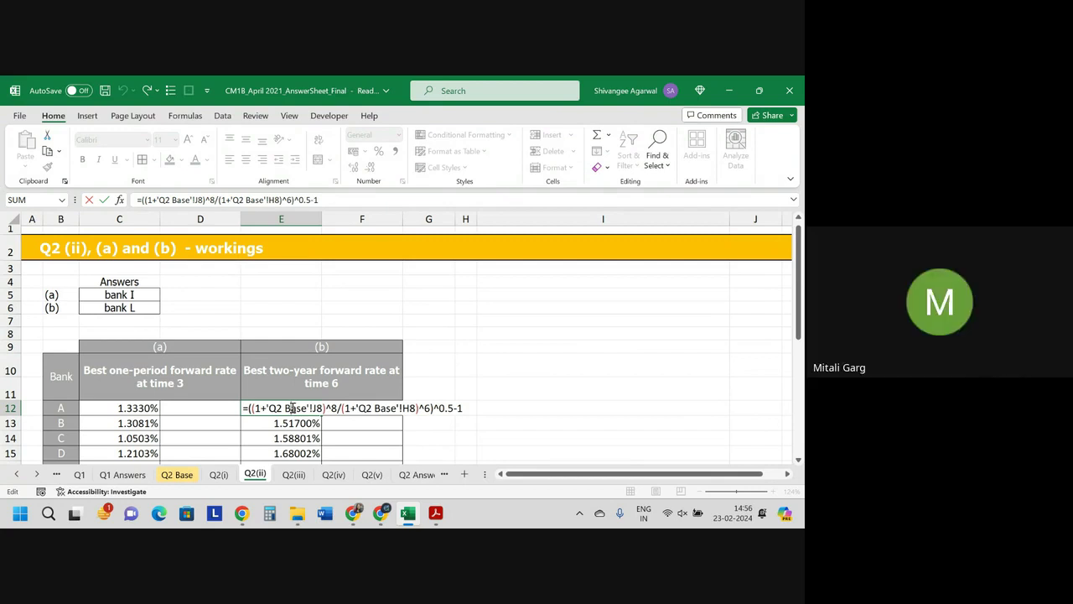
Leave E12 unchanged and bring up the Q1 sheet and the Q1 Base mortality tables.
key("Return")
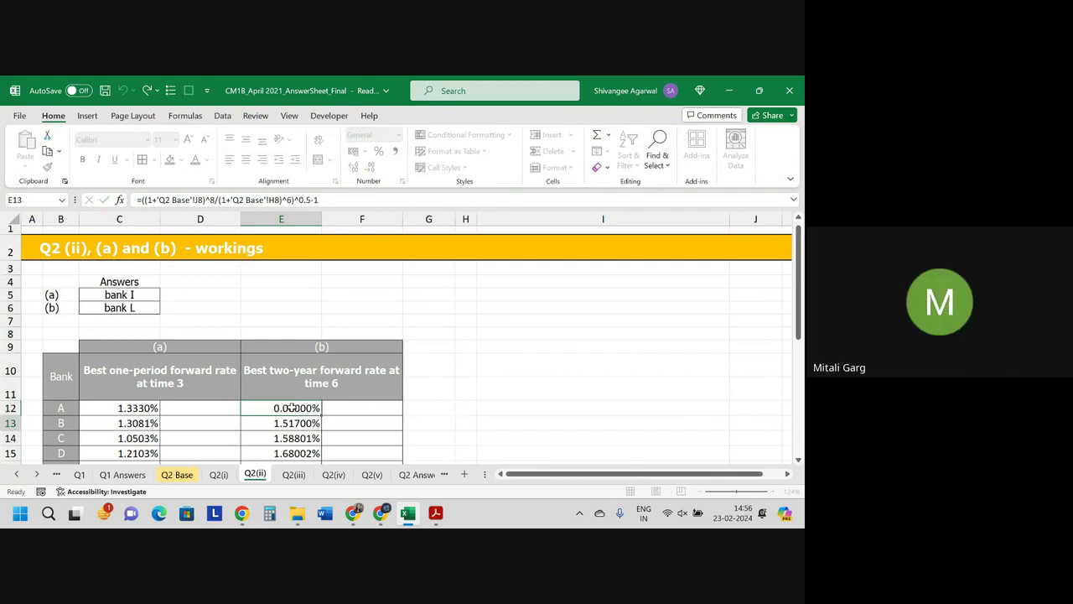
left_click(80, 474)
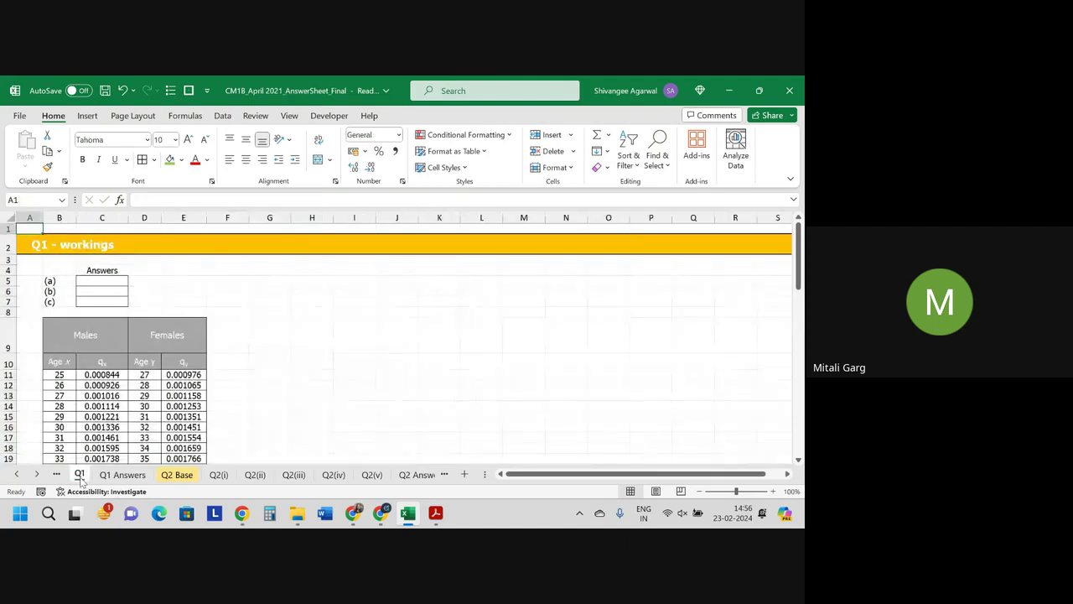
left_click(16, 474)
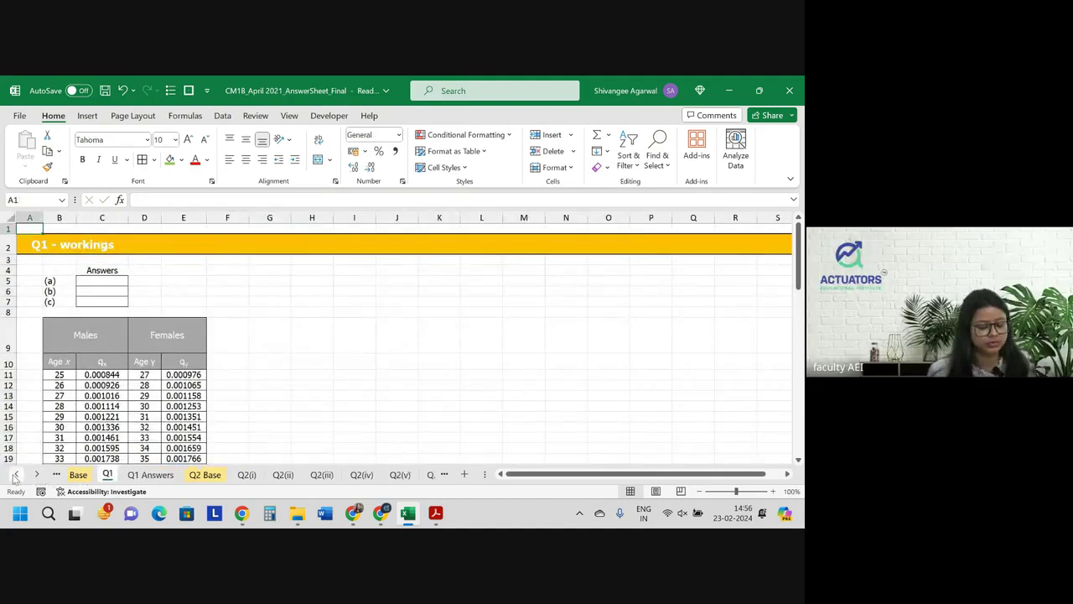
left_click(92, 475)
Read question 1 on joint survival in the exam PDF, then return to the Q1 Base tables.
key("alt+Tab")
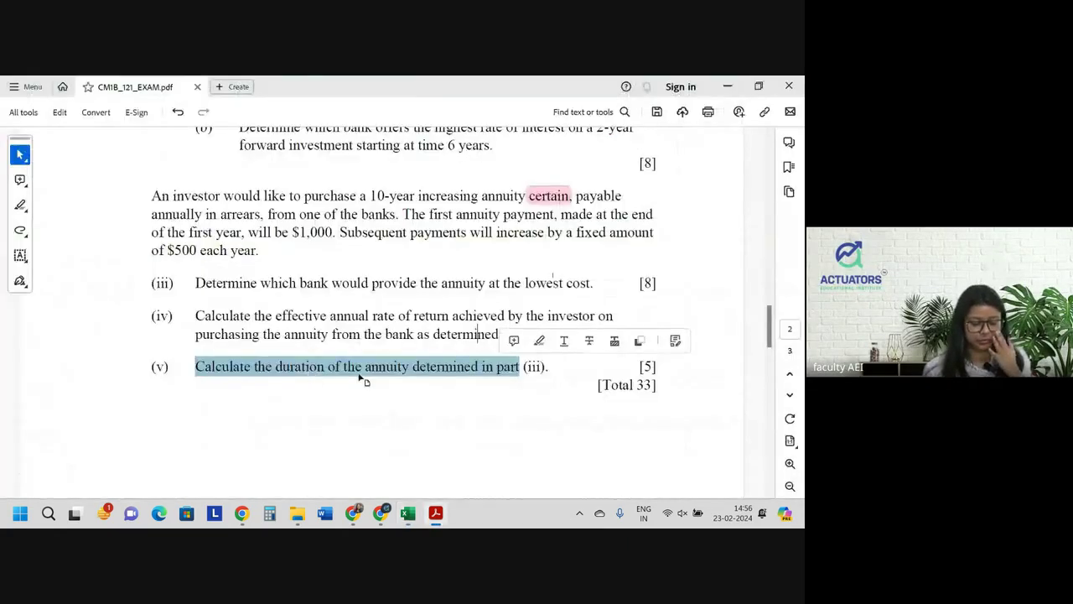
scroll(360, 376, "up", 5)
scroll(360, 376, "up", 3)
scroll(361, 376, "up", 1)
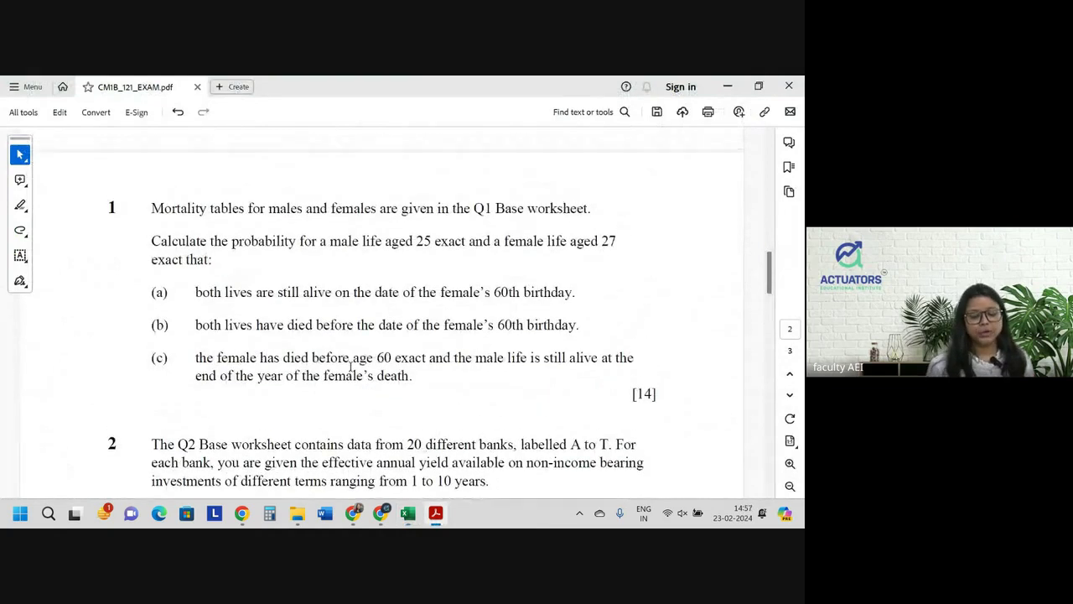
key("alt+Tab")
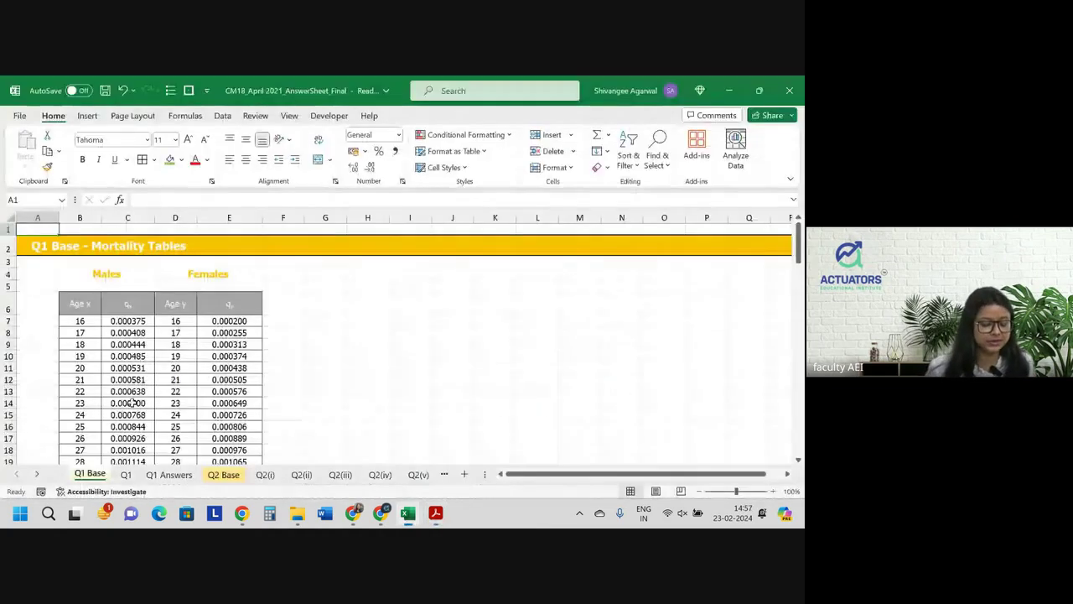
key("alt+Tab")
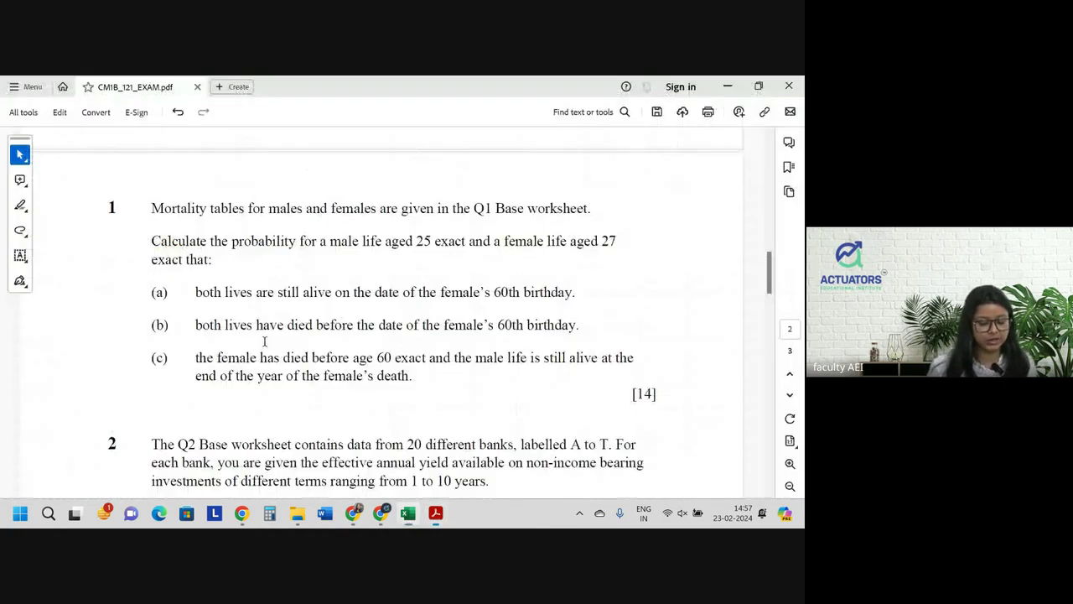
key("alt+Tab")
key("alt+Tab")
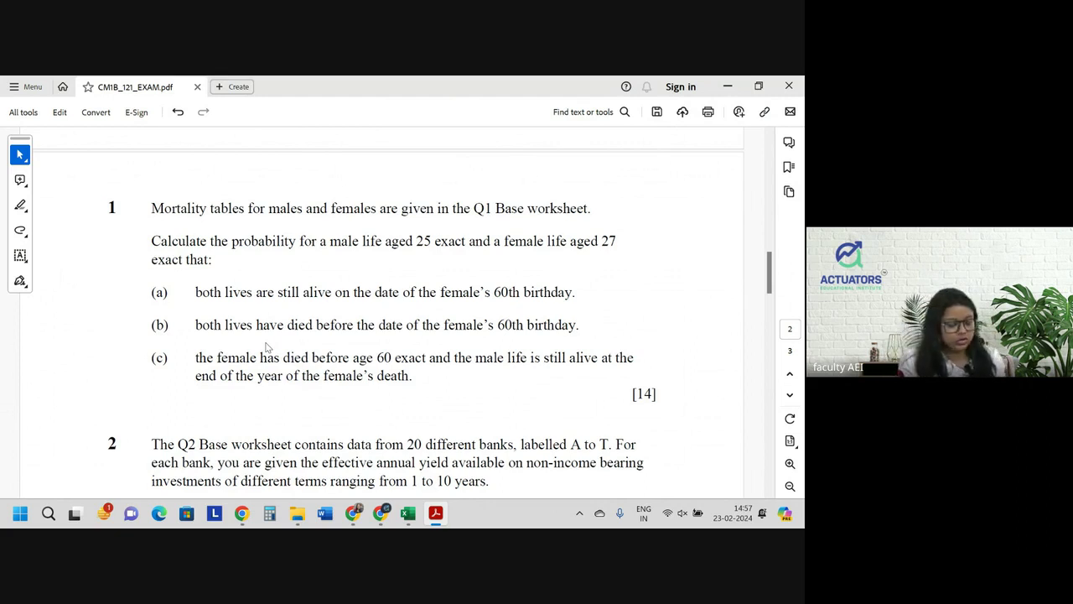
key("alt+Tab")
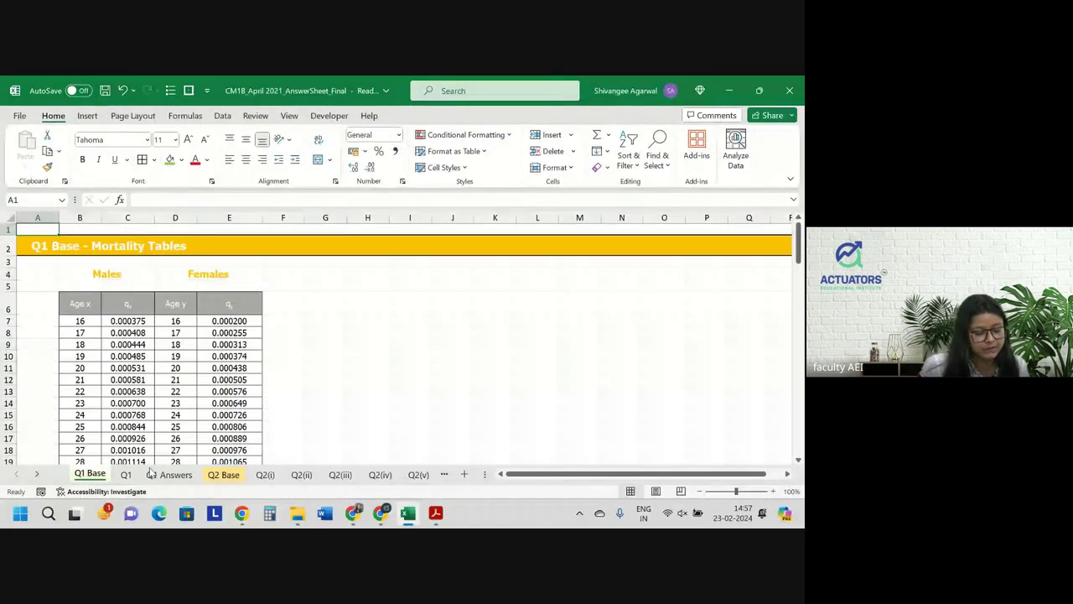
Compare the Q1 Base tables with the Q1 sheet and select F9 beside the Females header.
left_click(126, 473)
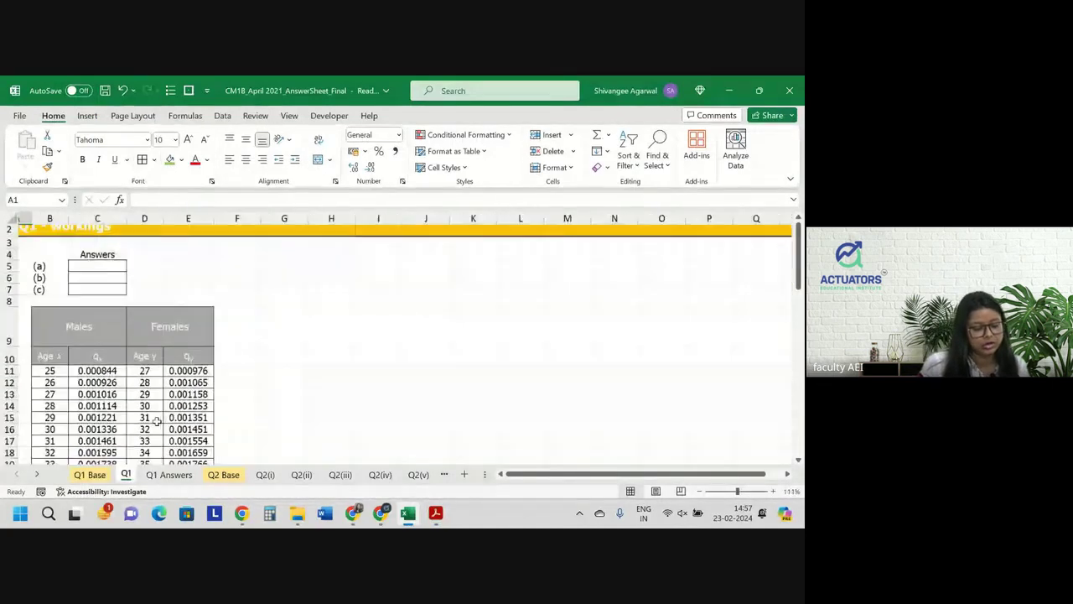
scroll(157, 421, "up", 2)
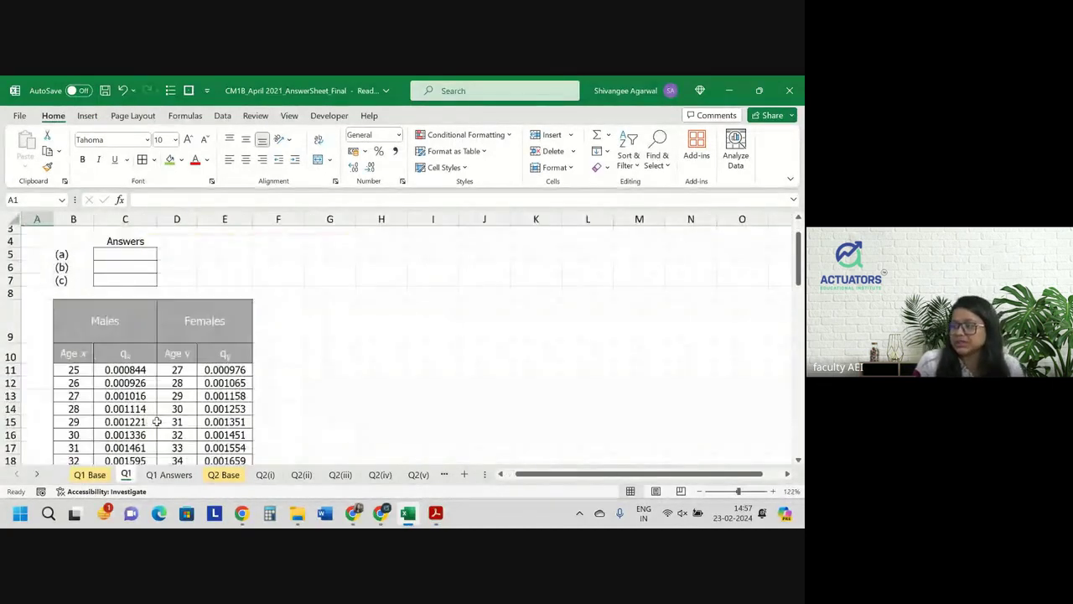
left_click(273, 347)
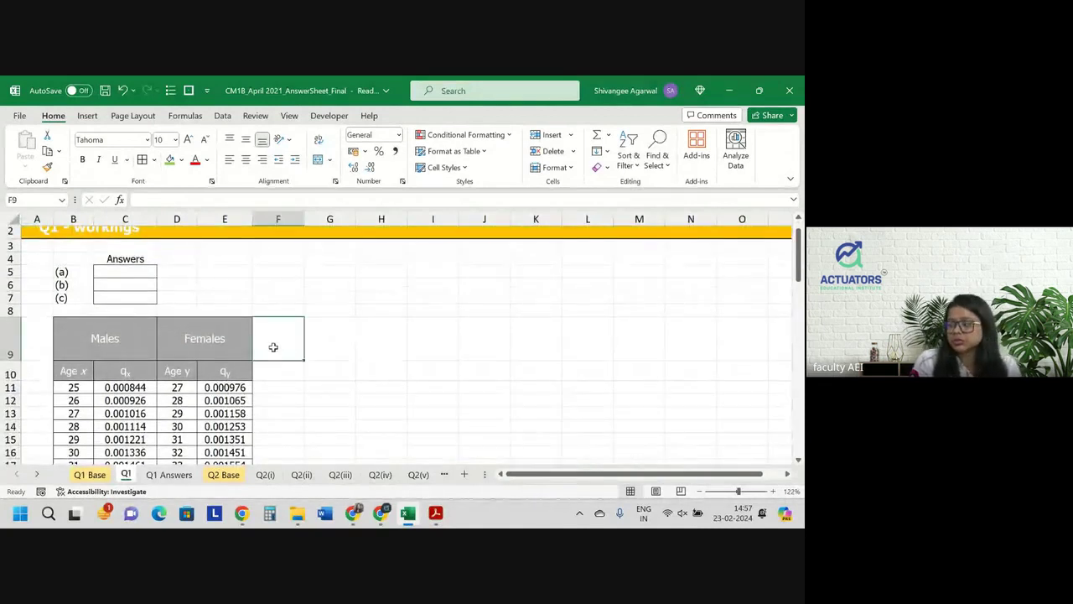
left_click(94, 478)
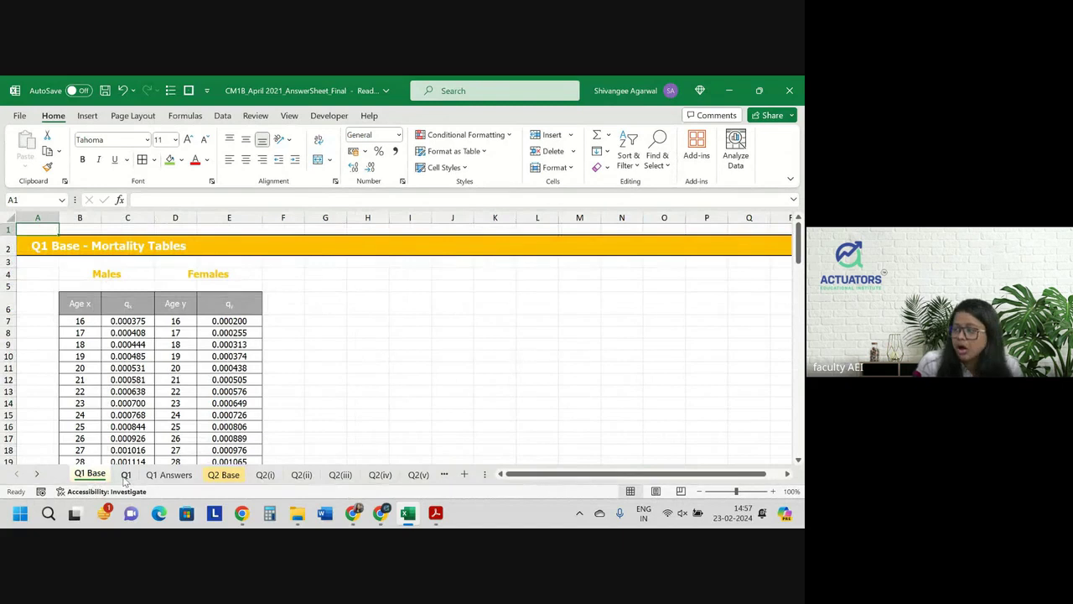
left_click(126, 475)
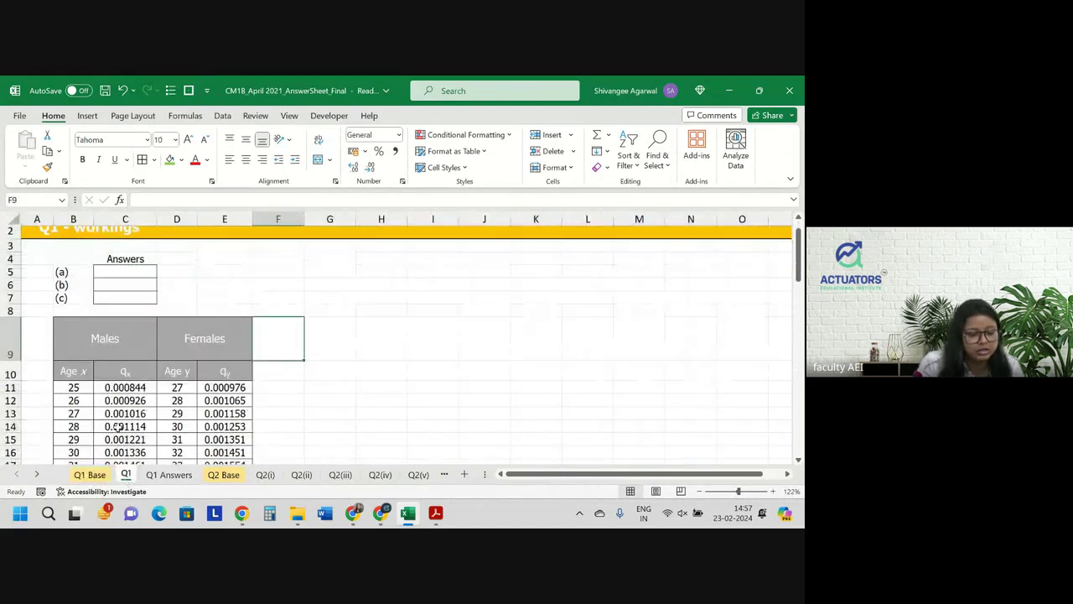
left_click(70, 387)
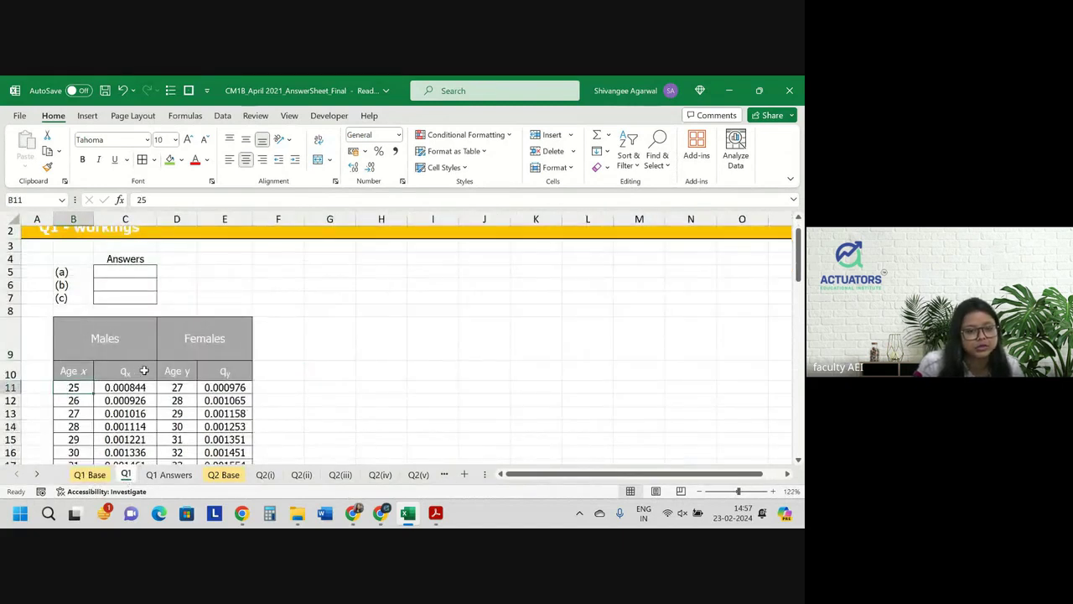
scroll(134, 369, "down", 1)
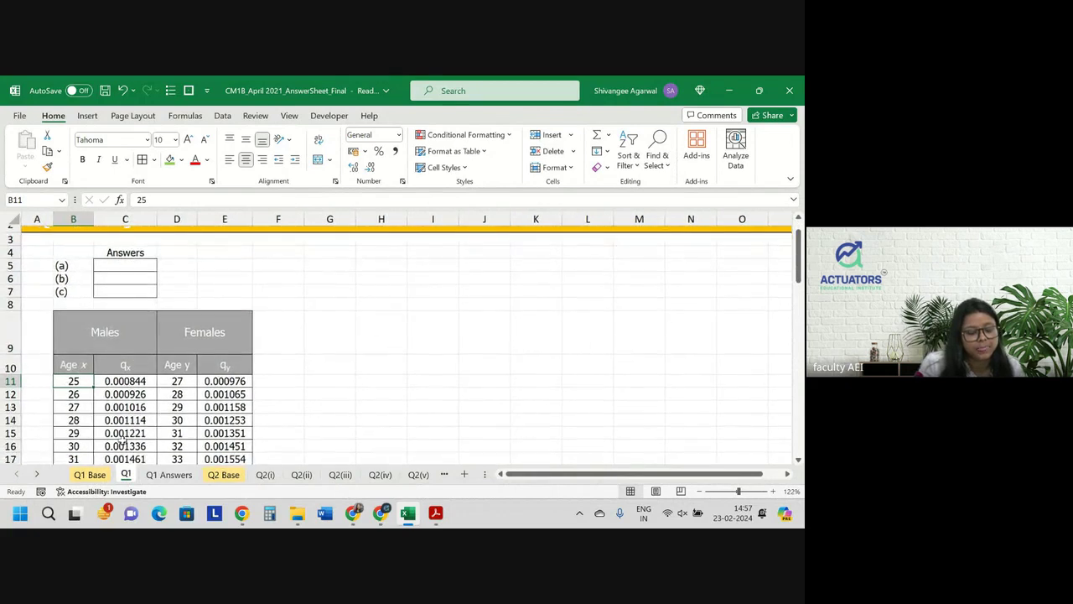
Enter the header 'P(male alive)' in F9.
left_click(122, 381)
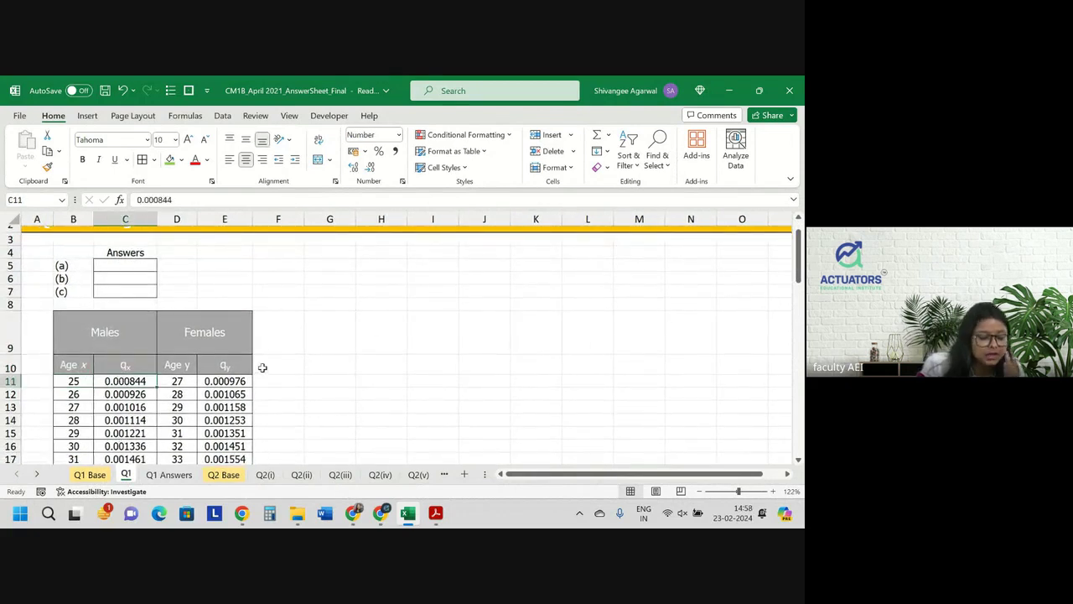
left_click(273, 339)
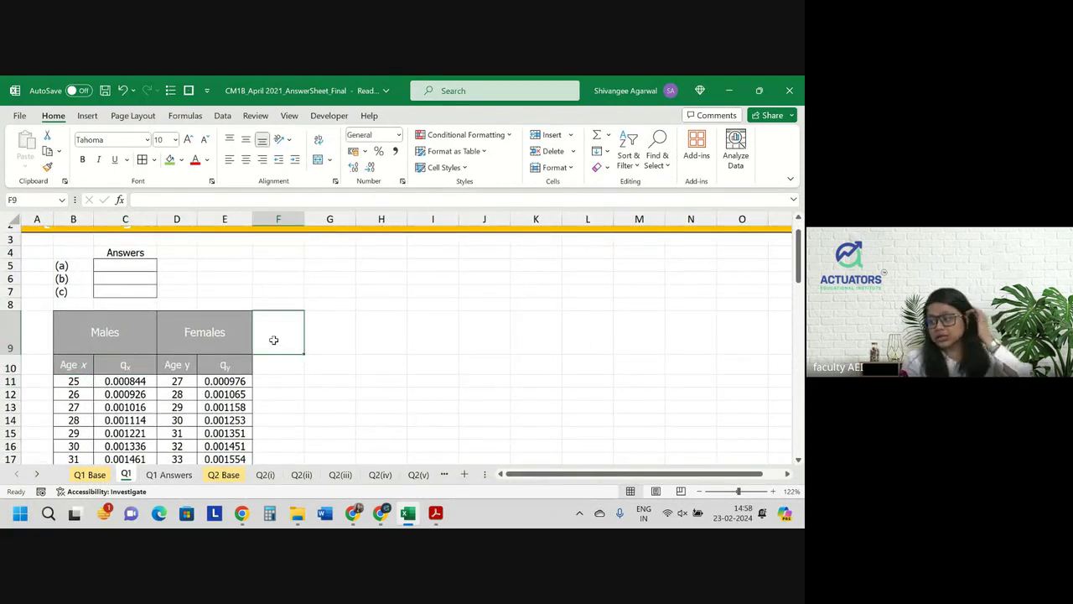
type("P")
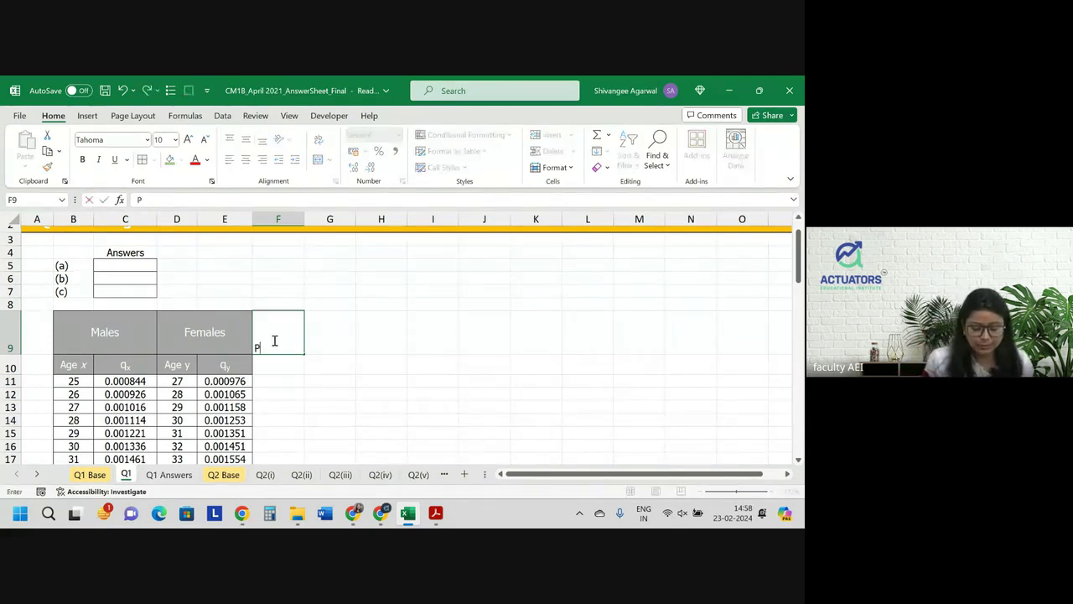
type("(mae")
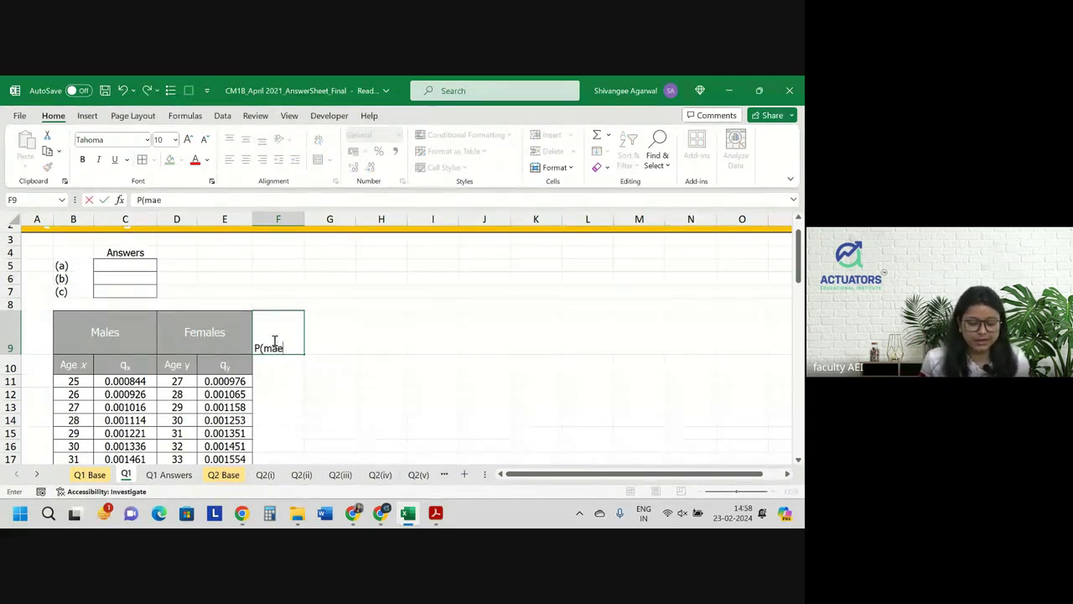
key("BackSpace")
type("le alive")
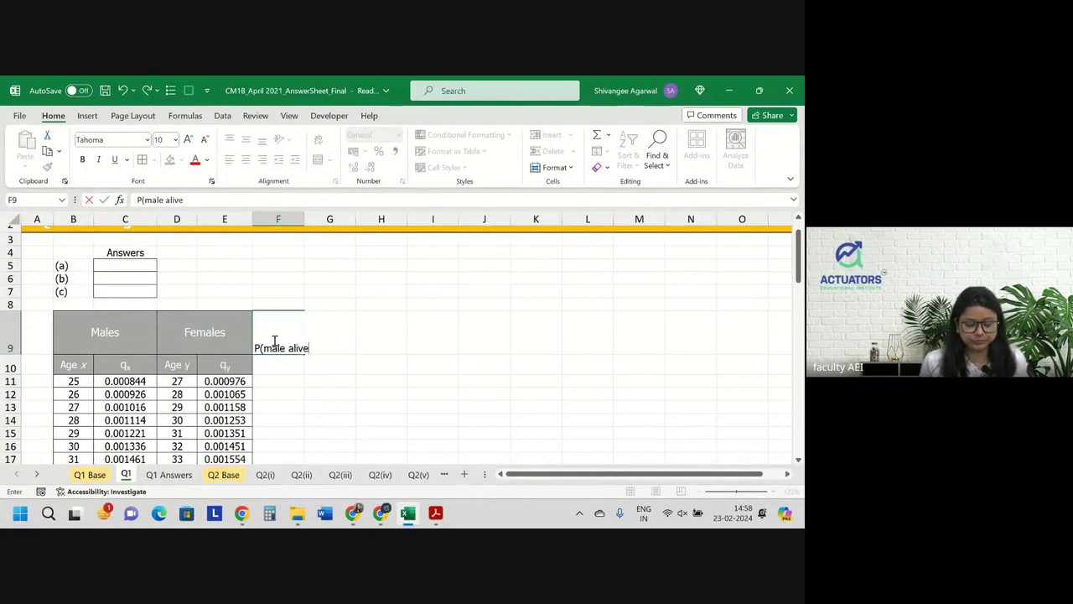
type(")")
key("Return")
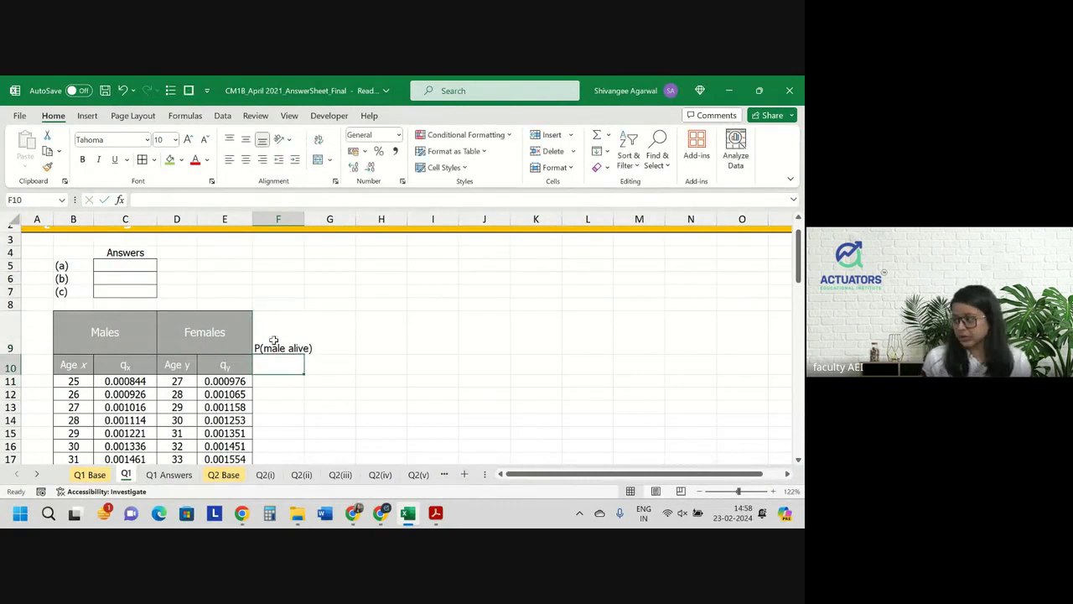
Copy the qy header styling onto F9:F10, then merge and wrap them.
left_click(273, 341)
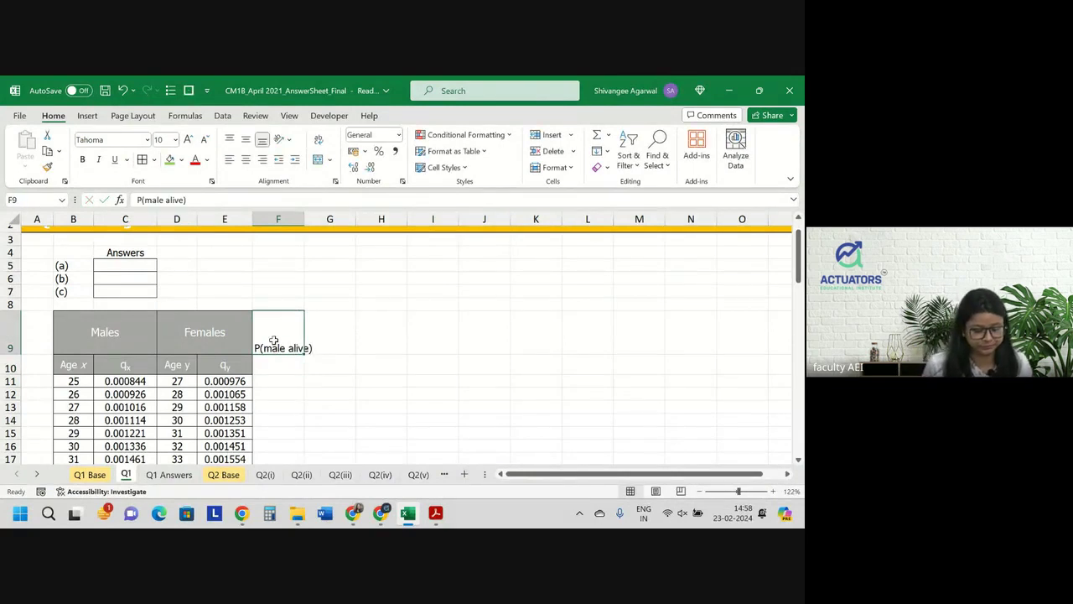
left_click(216, 333)
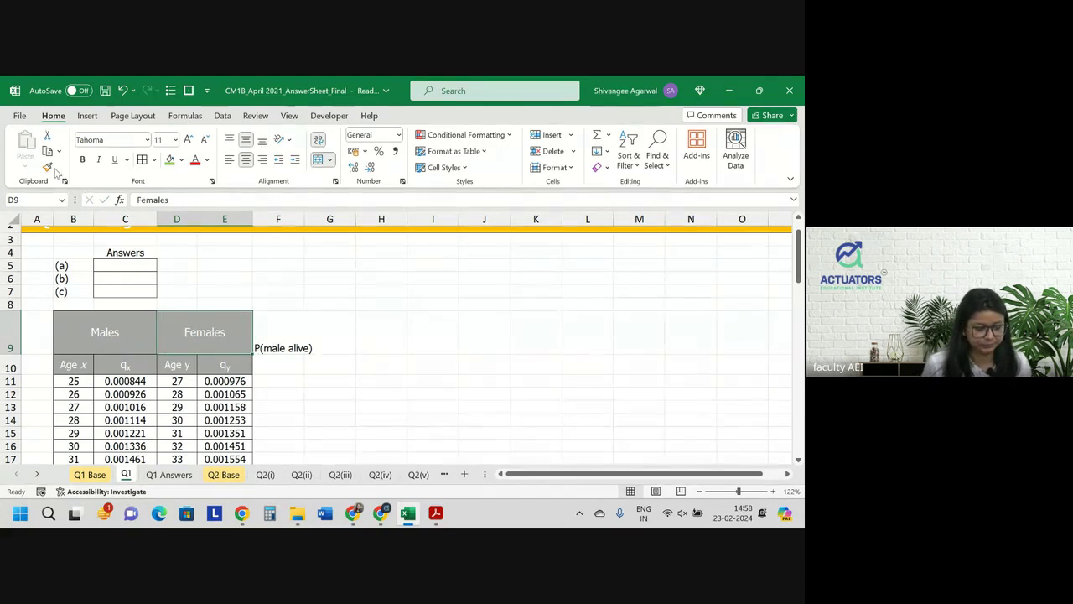
left_click(224, 365)
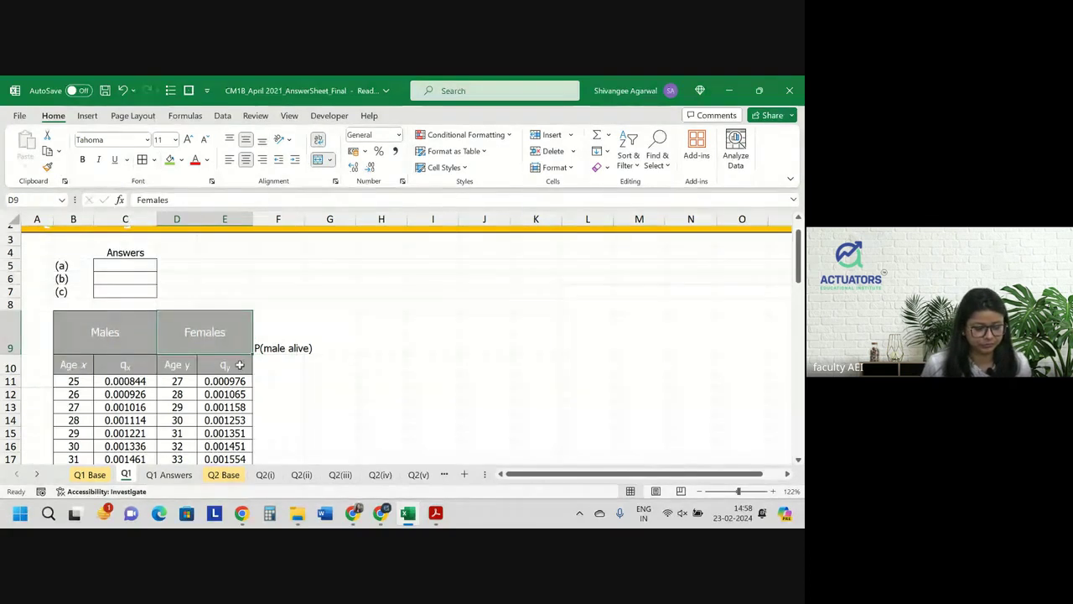
left_click(47, 166)
left_click_drag(289, 329, 284, 364)
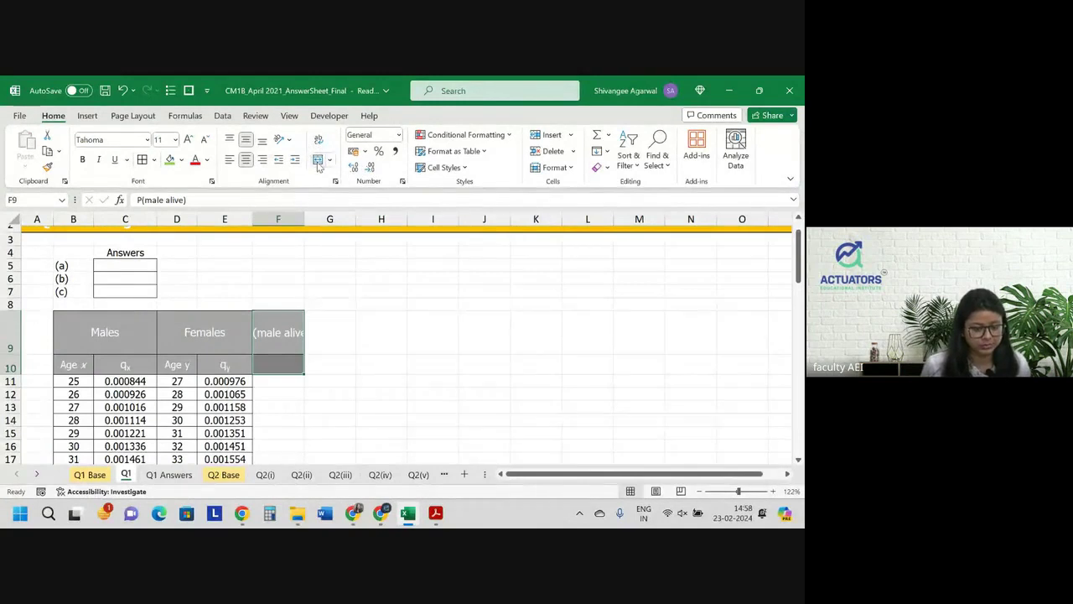
left_click(318, 160)
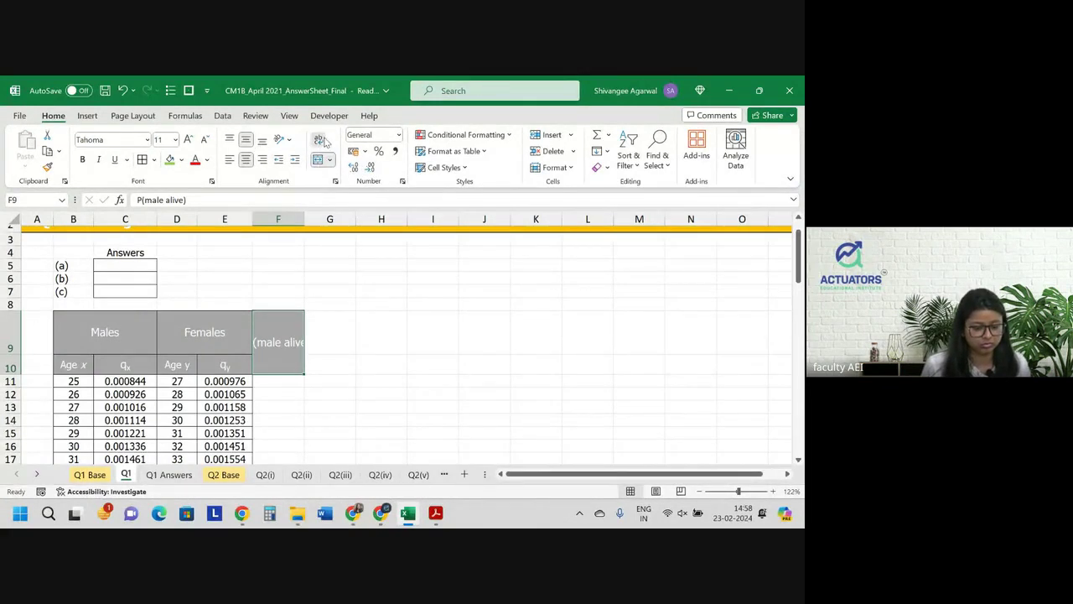
left_click(319, 139)
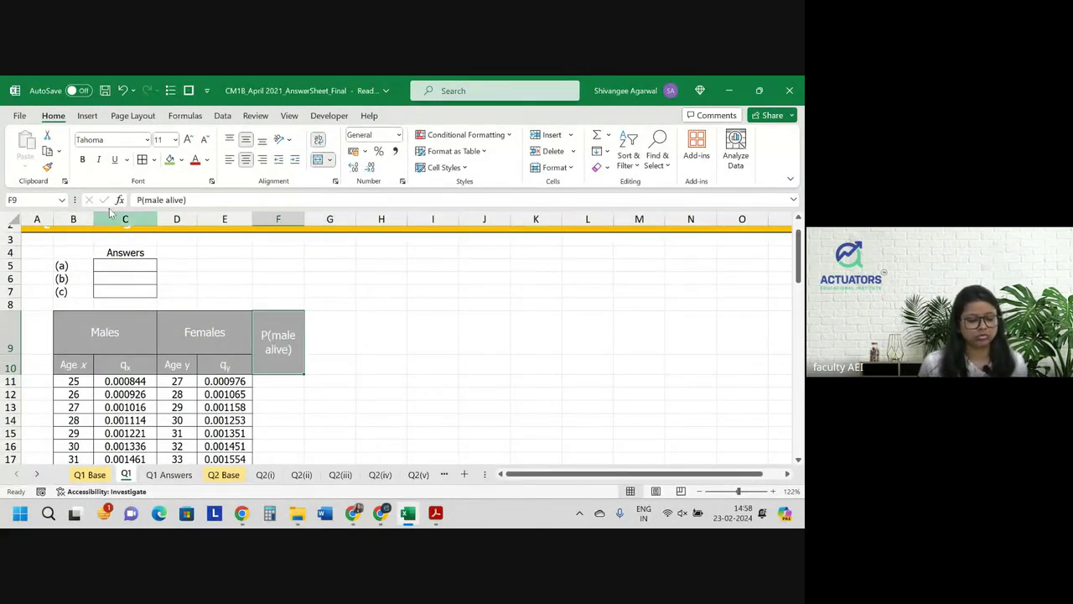
Paint the same grey header format onto G9:J10.
left_click(47, 170)
left_click_drag(335, 352, 465, 361)
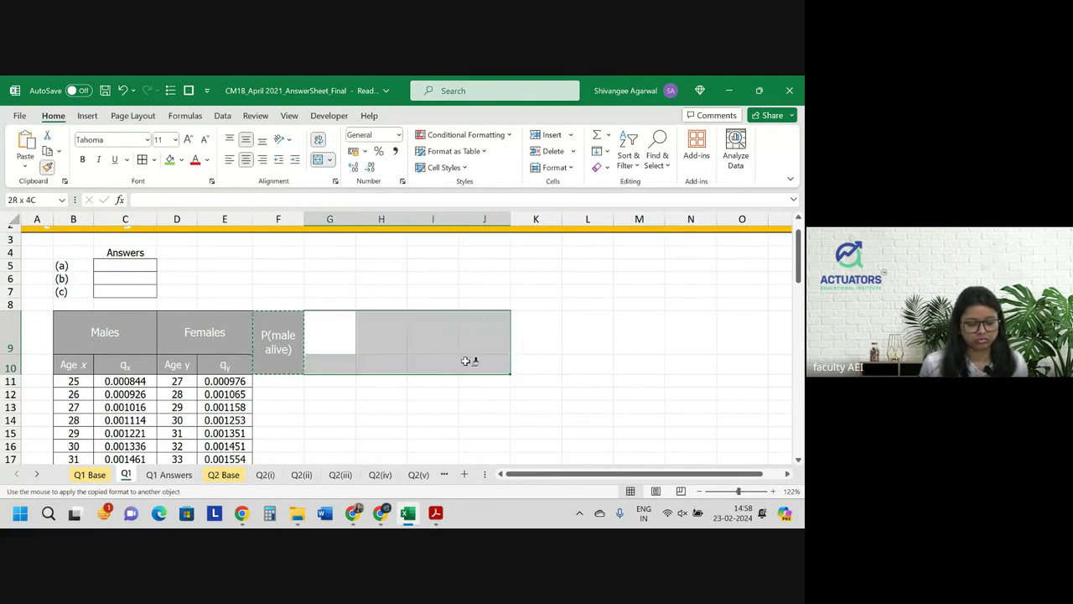
left_click(293, 356)
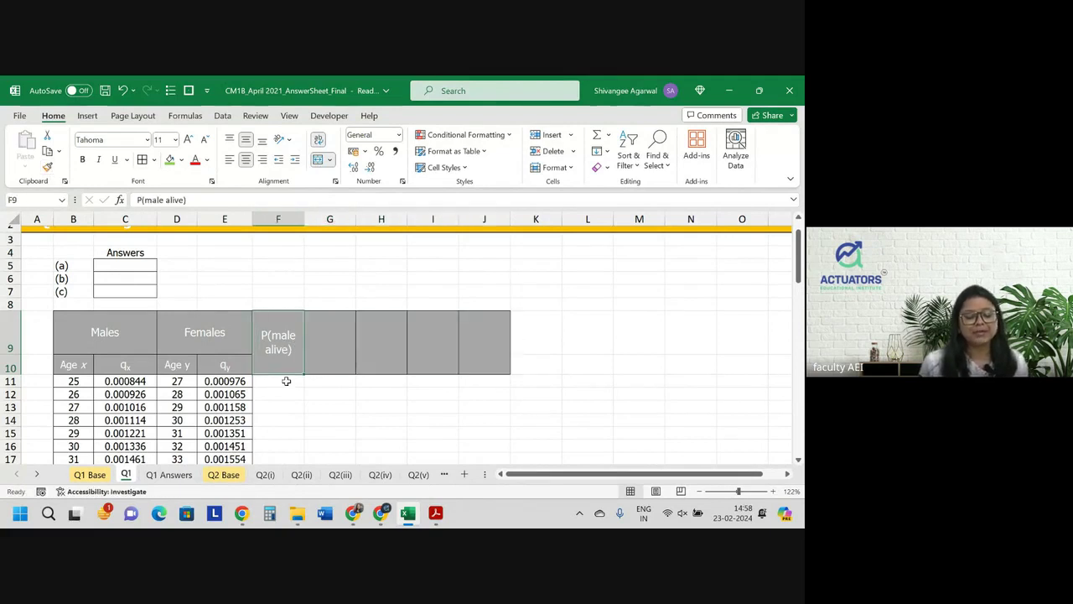
scroll(284, 373, "down", 1)
Enter =1-C11 in F11 and fill it down the P(male alive) column.
left_click(280, 355)
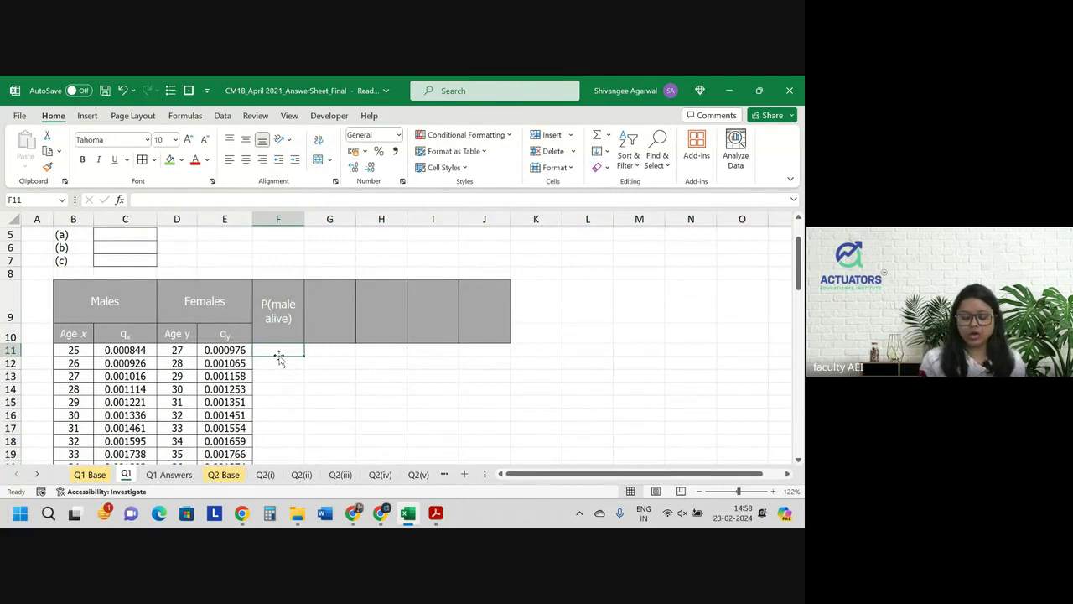
type("=")
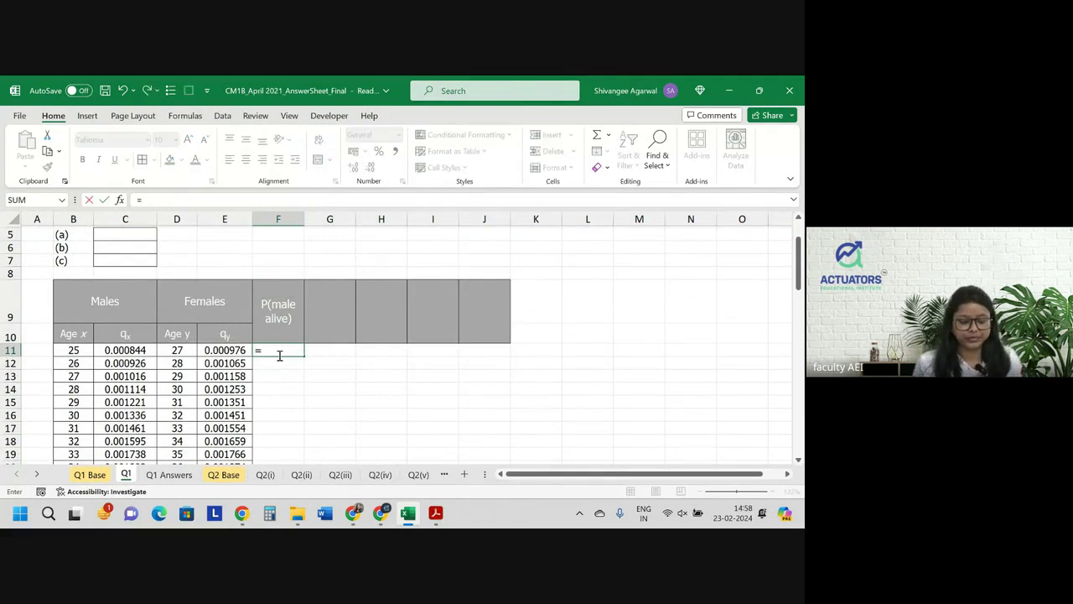
type("1-")
key("Left")
key("Left")
key("Left")
key("Return")
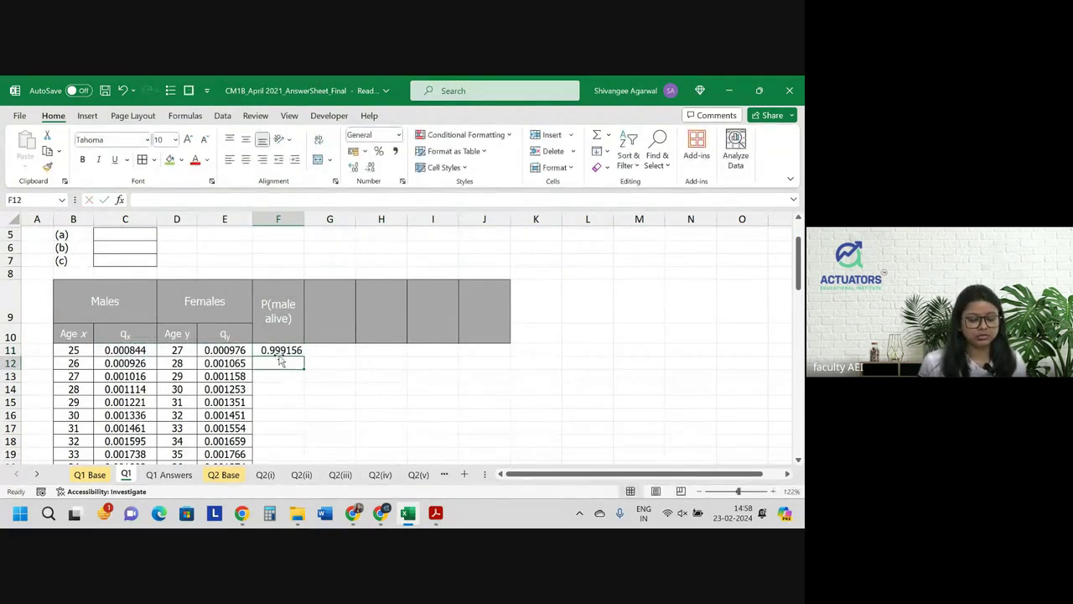
left_click(282, 350)
double_click(304, 357)
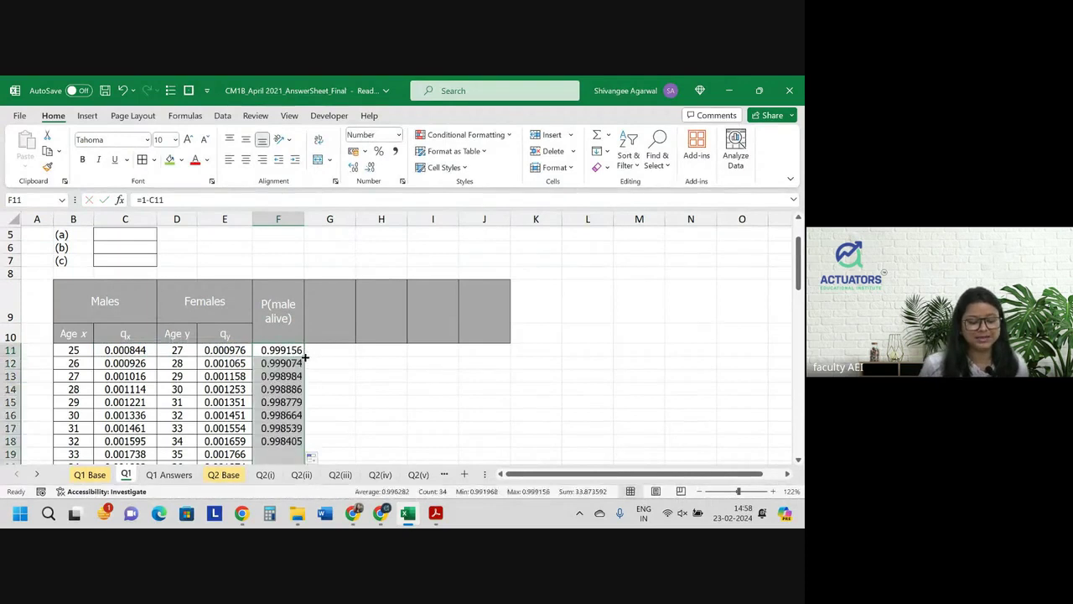
left_click(293, 314)
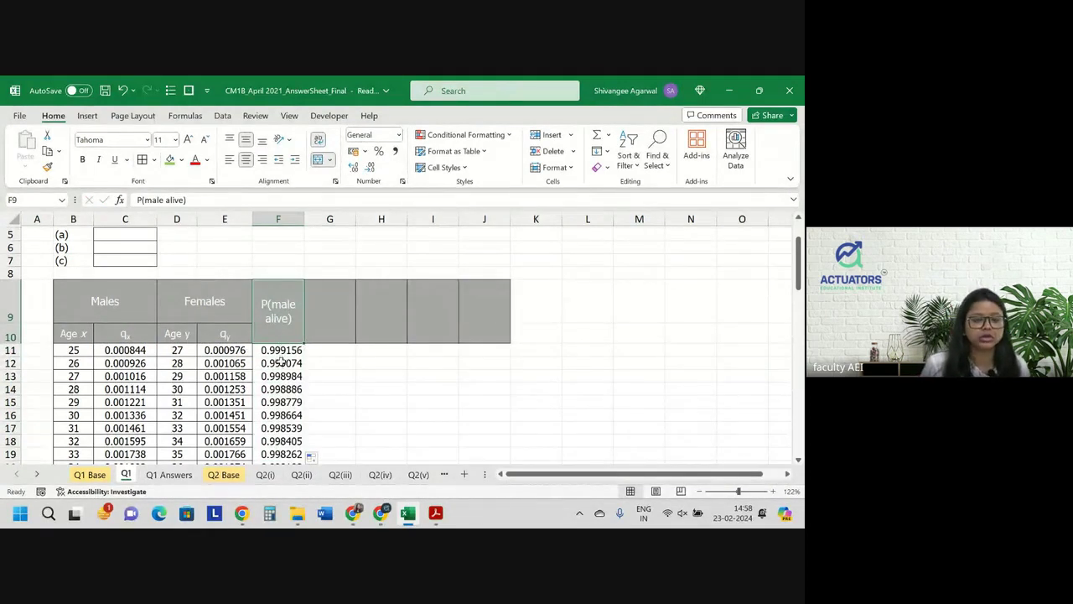
Check the filled survival formulas from F12 down to the last data row.
left_click(281, 365)
key("ctrl+Down")
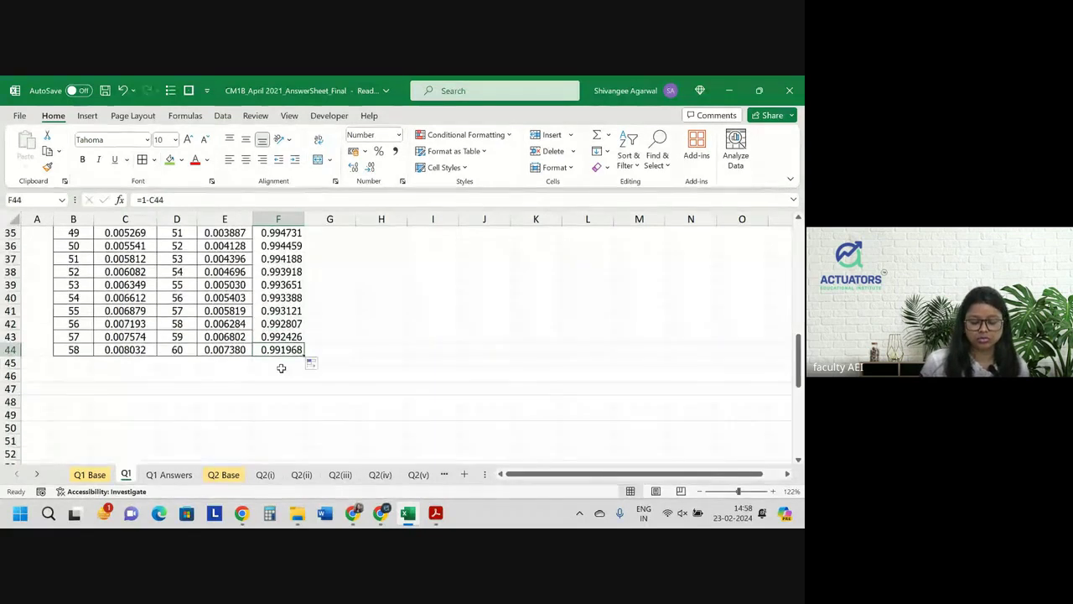
scroll(282, 367, "up", 11)
scroll(277, 364, "down", 1)
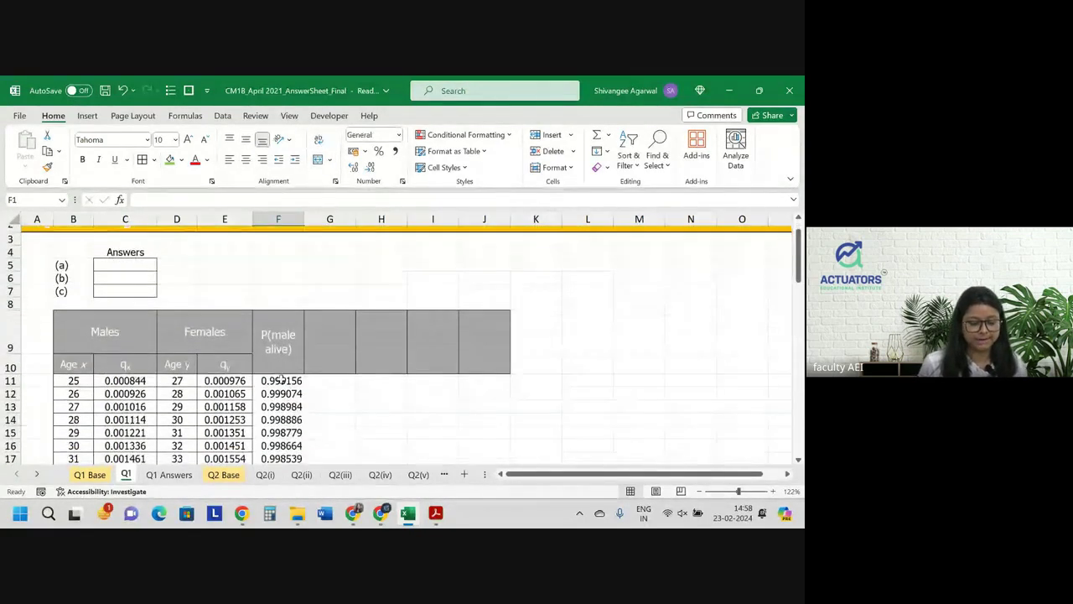
left_click(281, 394)
key("ctrl+Down")
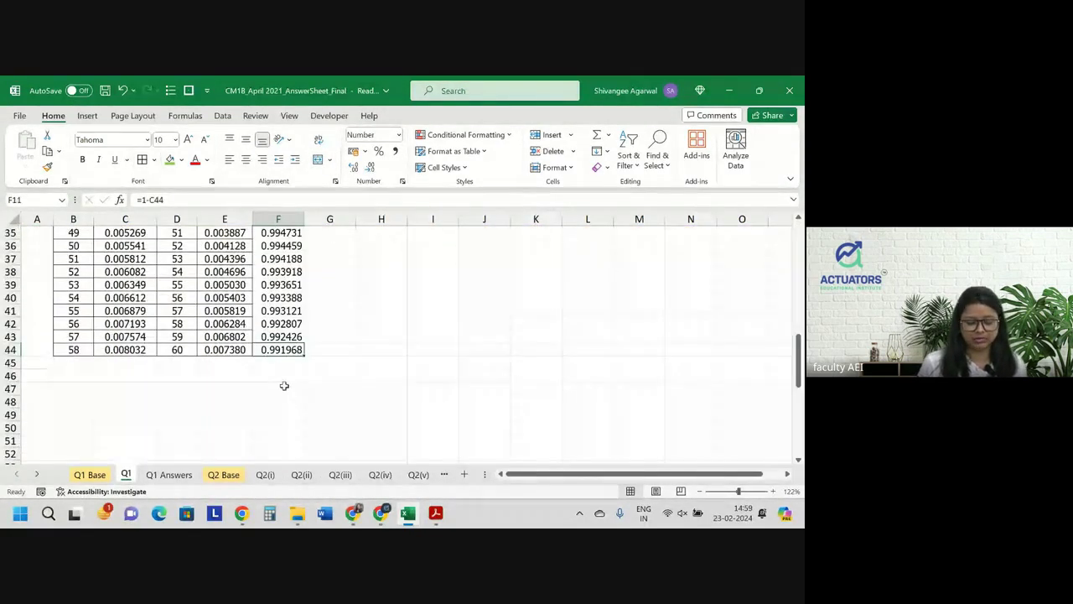
key("ctrl+Up")
scroll(285, 387, "down", 1)
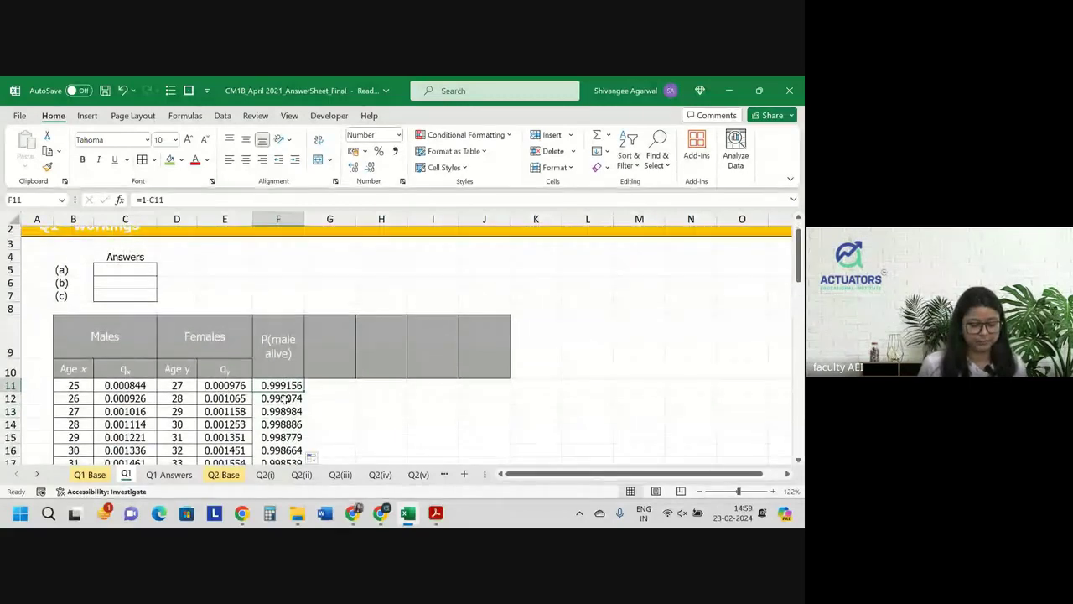
Change F12 to =(1-C12)*F11, fill it down, and switch to the exam paper.
double_click(286, 399)
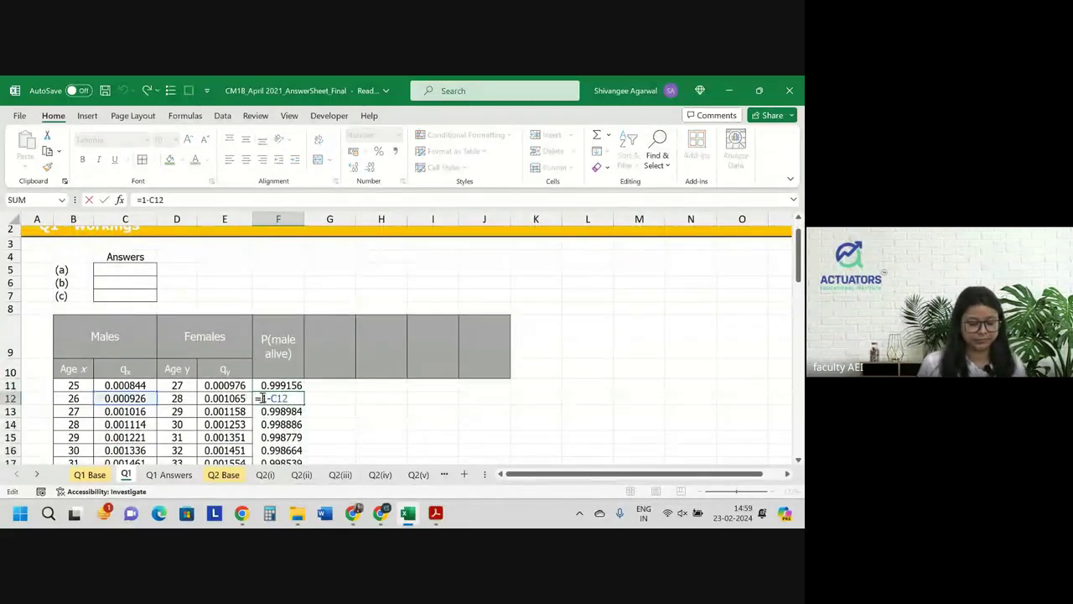
left_click(263, 398)
type("(")
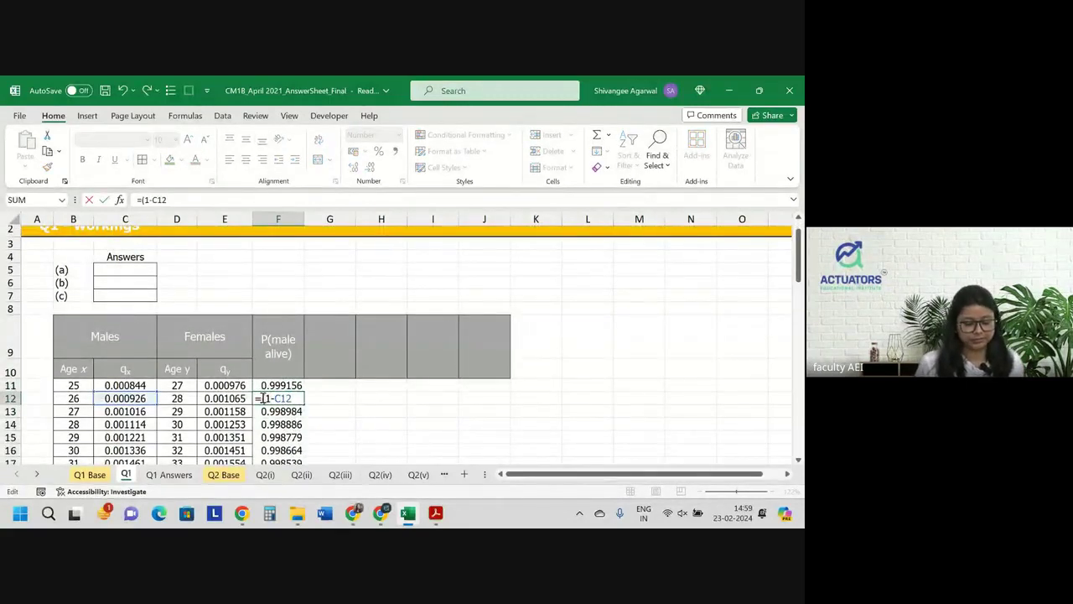
type(")*")
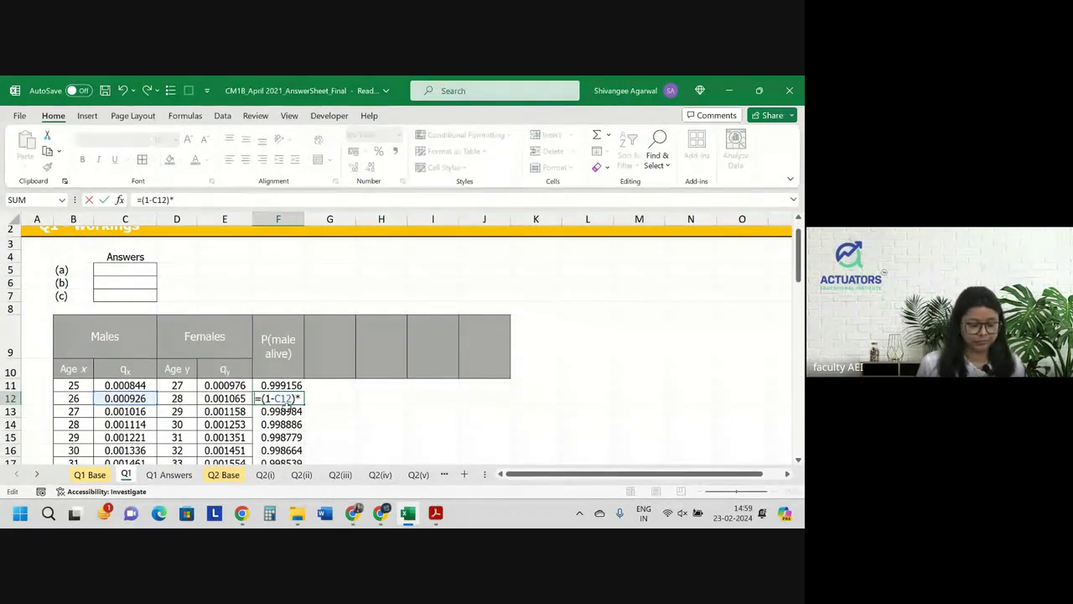
left_click(290, 382)
key("Return")
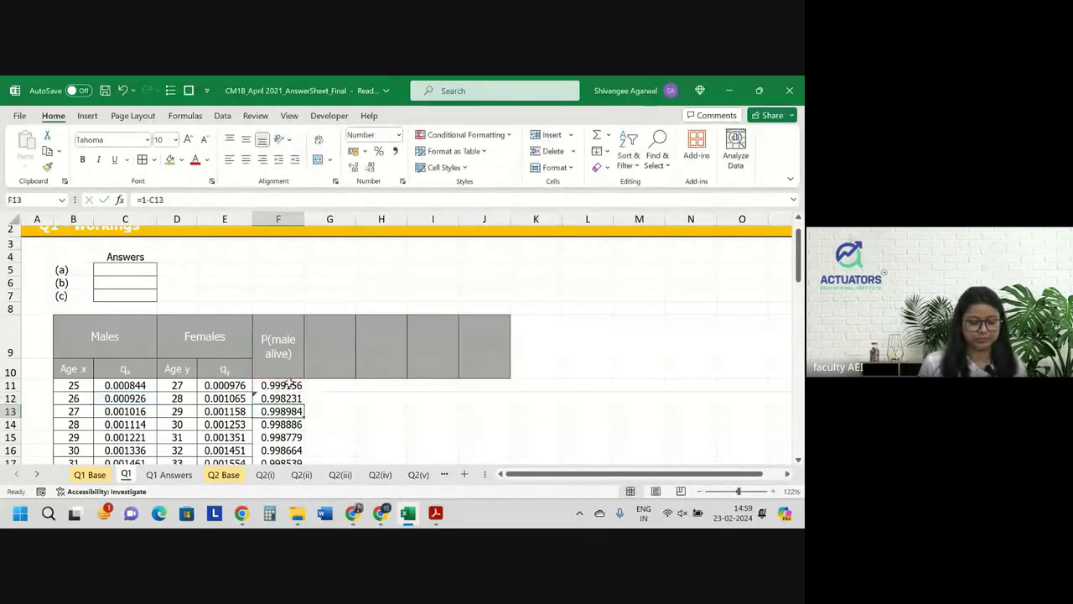
left_click(294, 399)
double_click(304, 404)
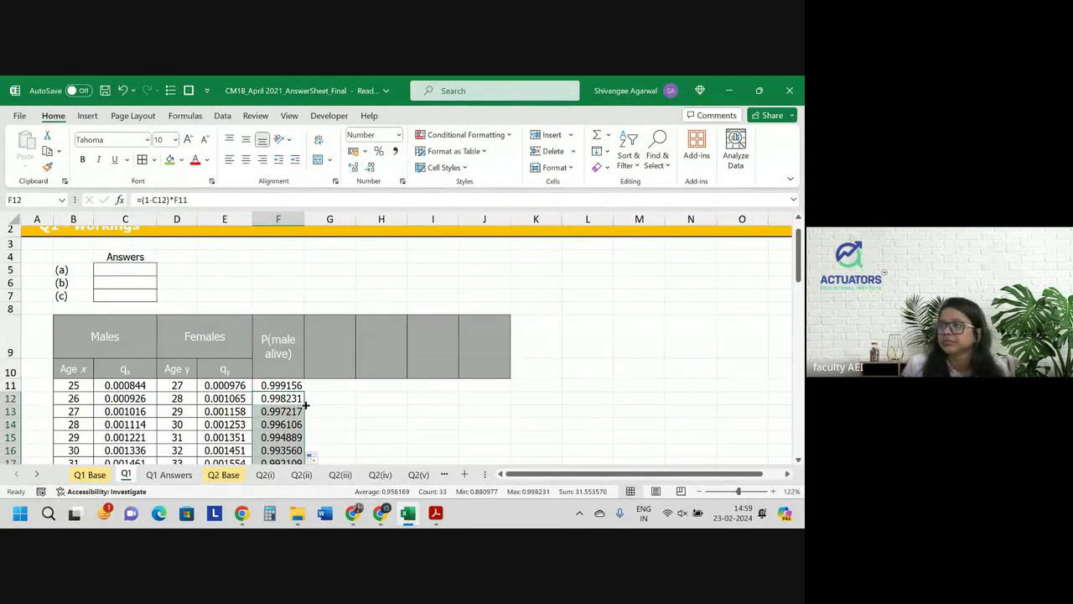
key("alt+Tab")
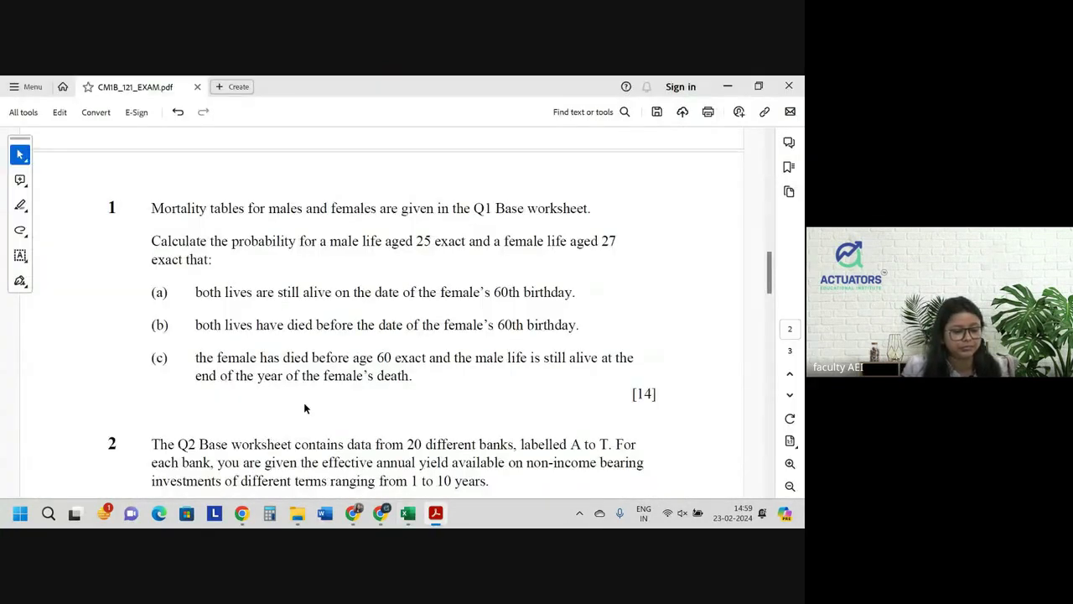
Return from the exam paper to the Excel Q1 workings sheet.
key("alt+Tab")
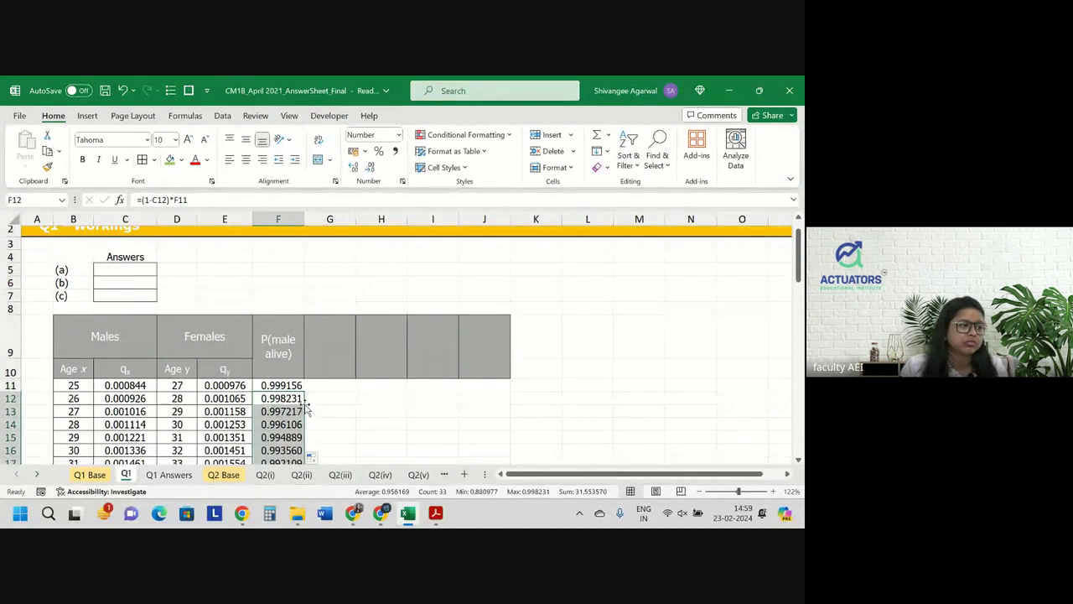
Copy the F9 header into G9 and rename it 'P(female alive)'.
left_click(283, 385)
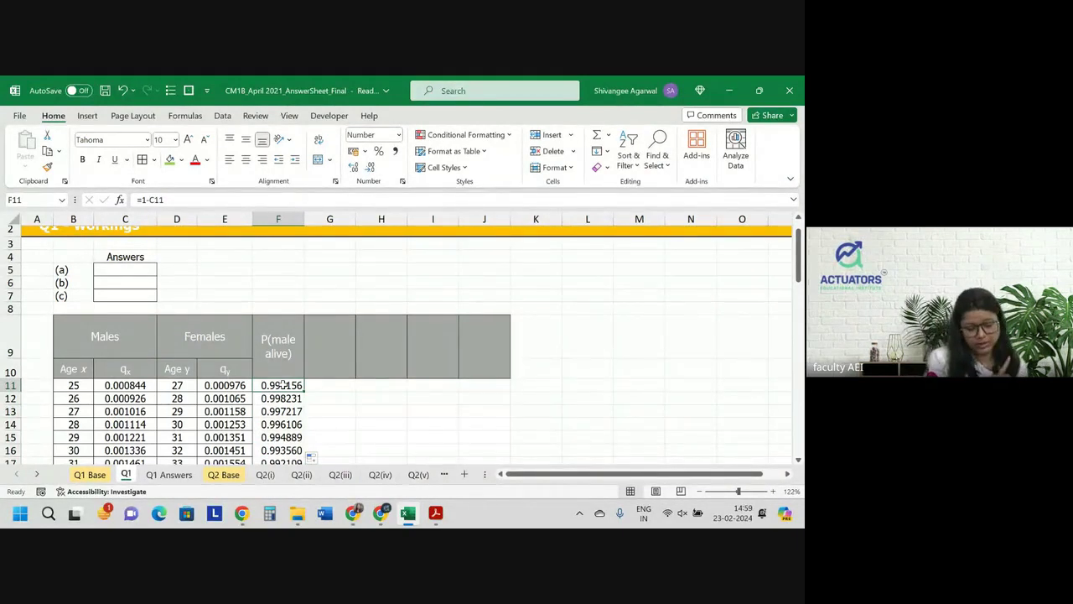
key("Up")
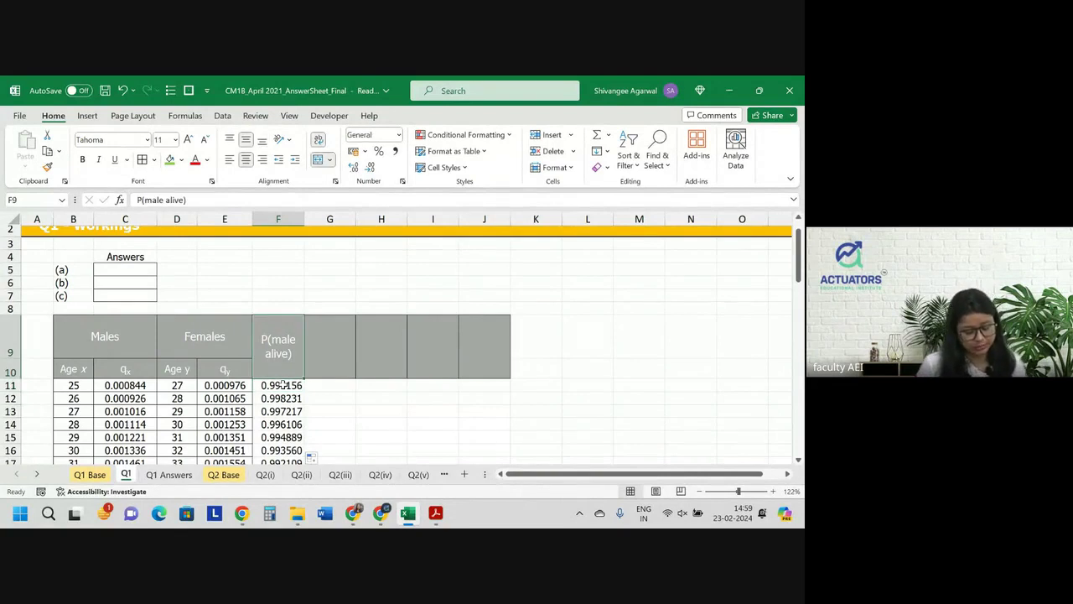
key("ctrl+c")
key("Right")
key("ctrl+v")
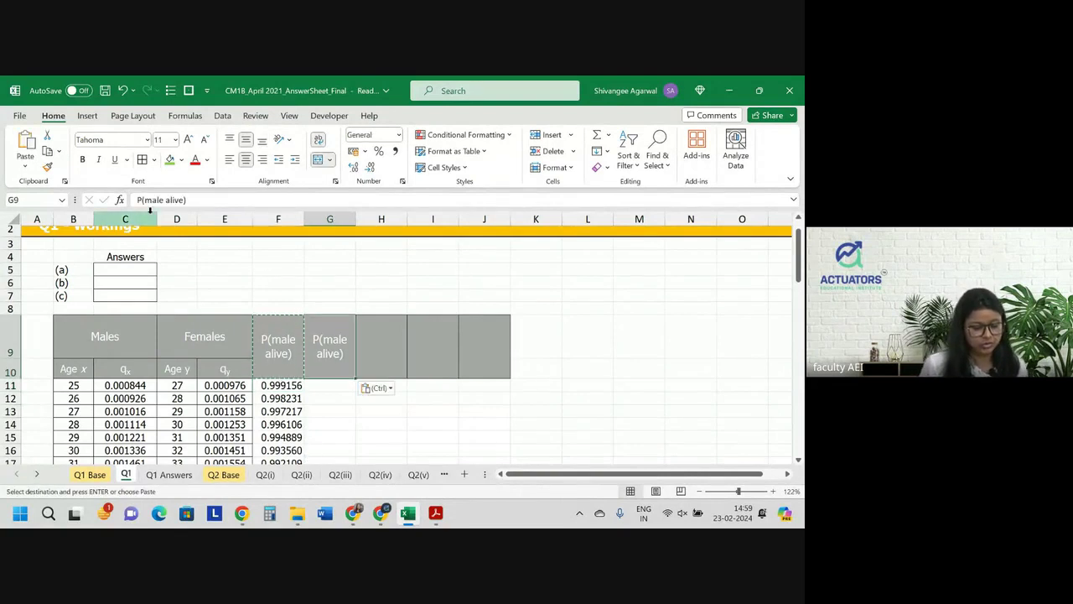
left_click(147, 200)
type("fe")
key("Return")
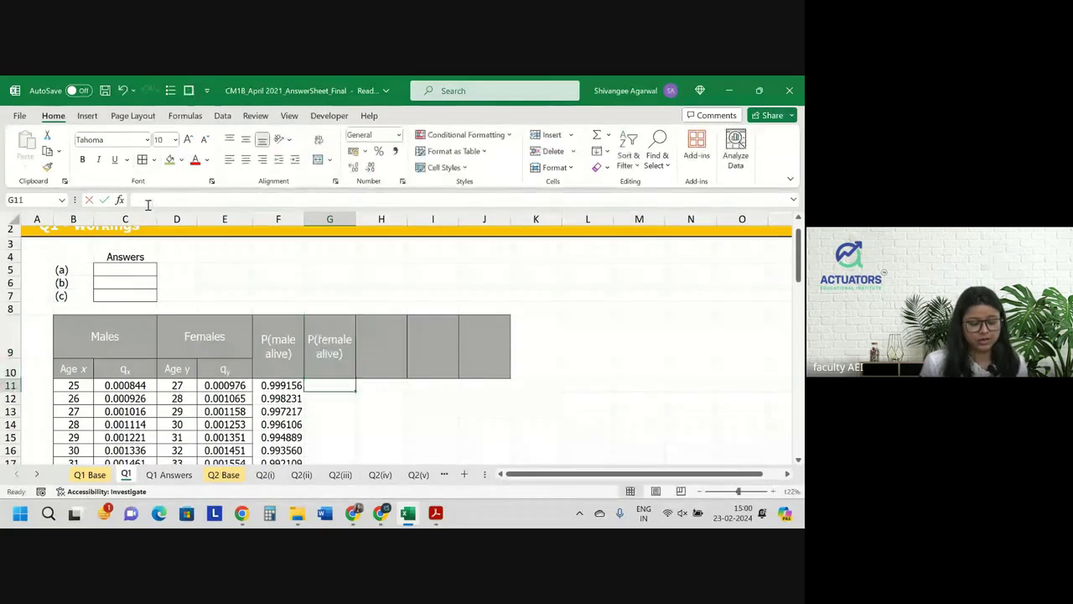
Enter =1-E11 in G11 and =G11*(1-E12) in G12.
type("=1-")
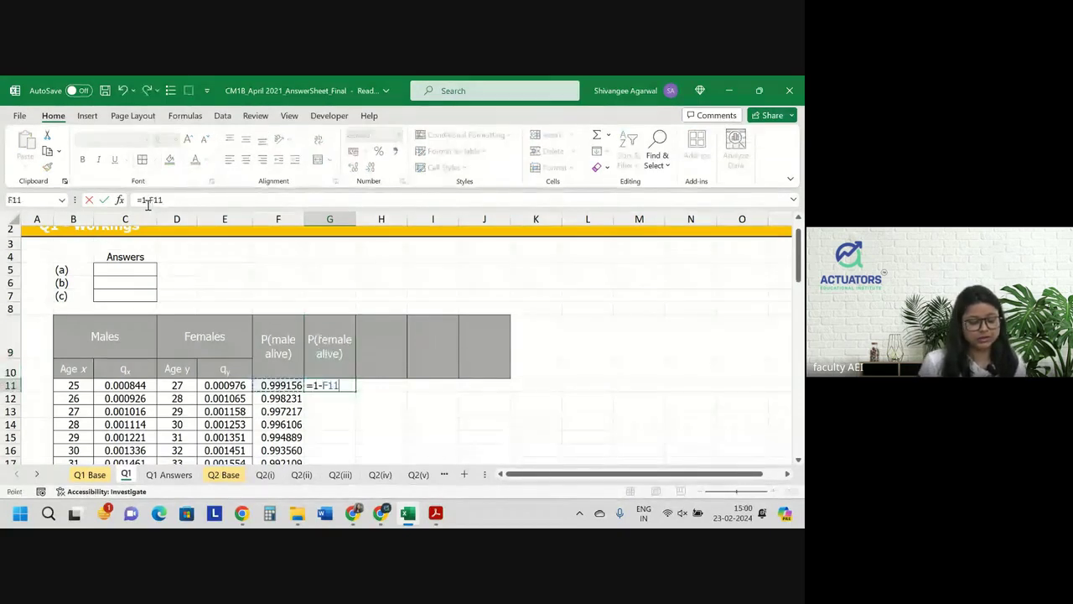
key("Left")
key("Left")
key("Return")
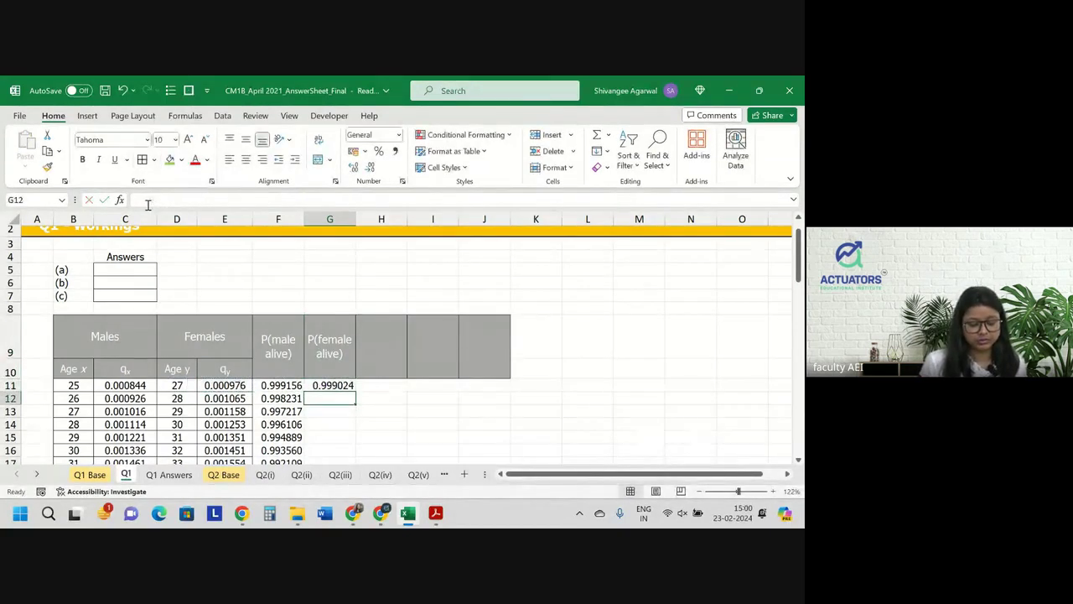
key("Left")
key("Right")
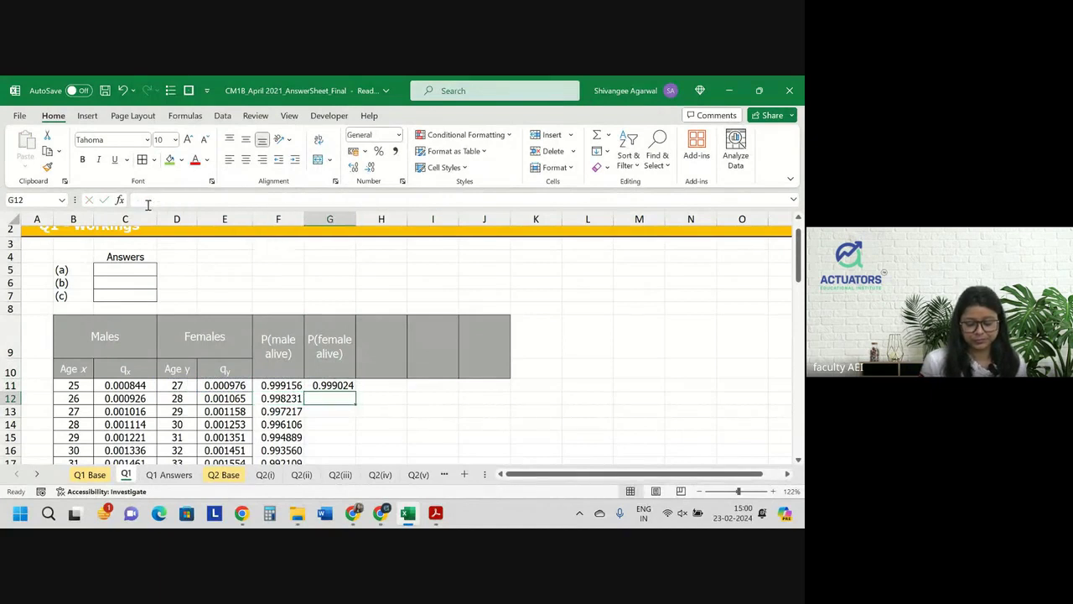
type("=")
key("Up")
type("*(")
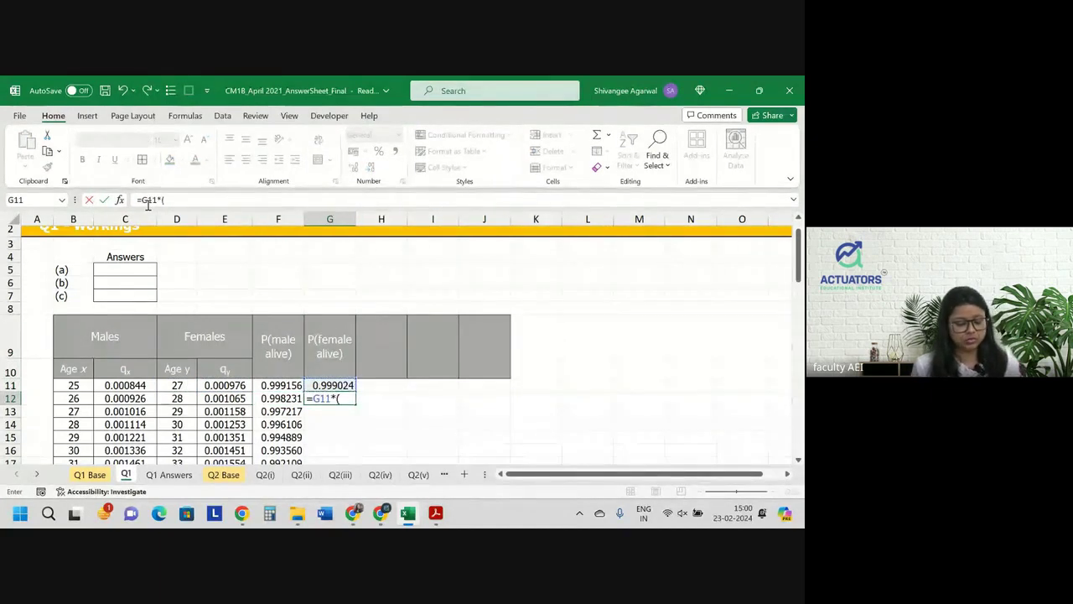
type("1-")
key("Left")
key("Left")
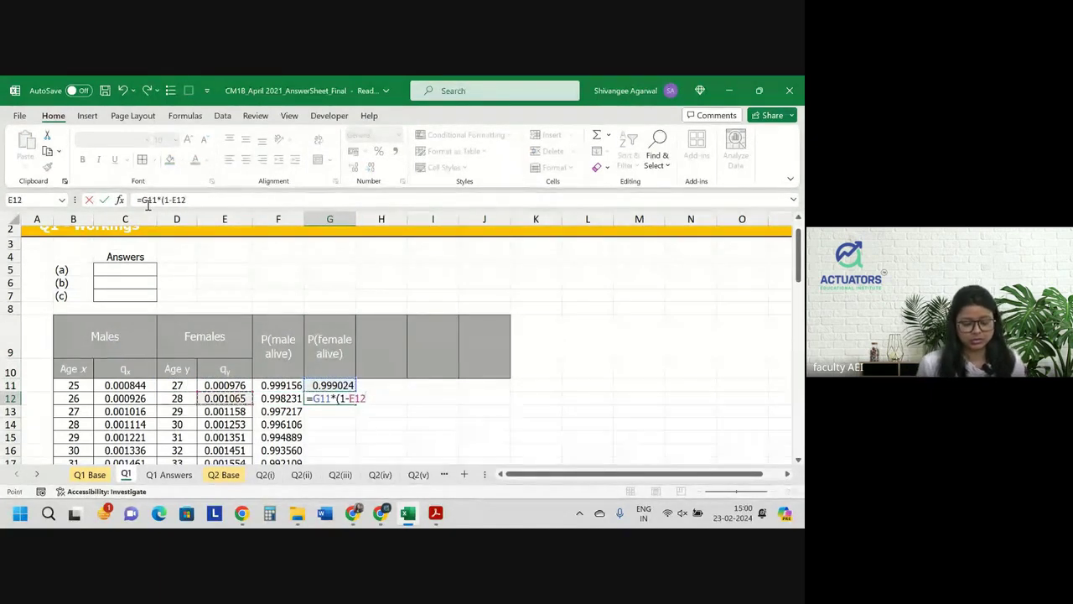
type(")")
key("Return")
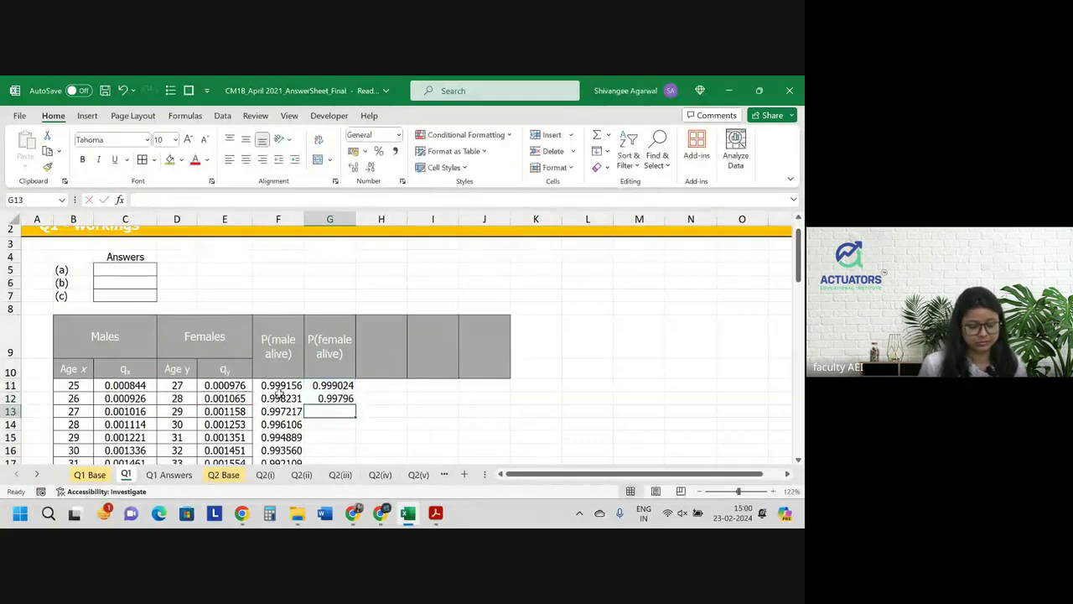
Format G12 as Number and fill it down the whole column.
key("Up")
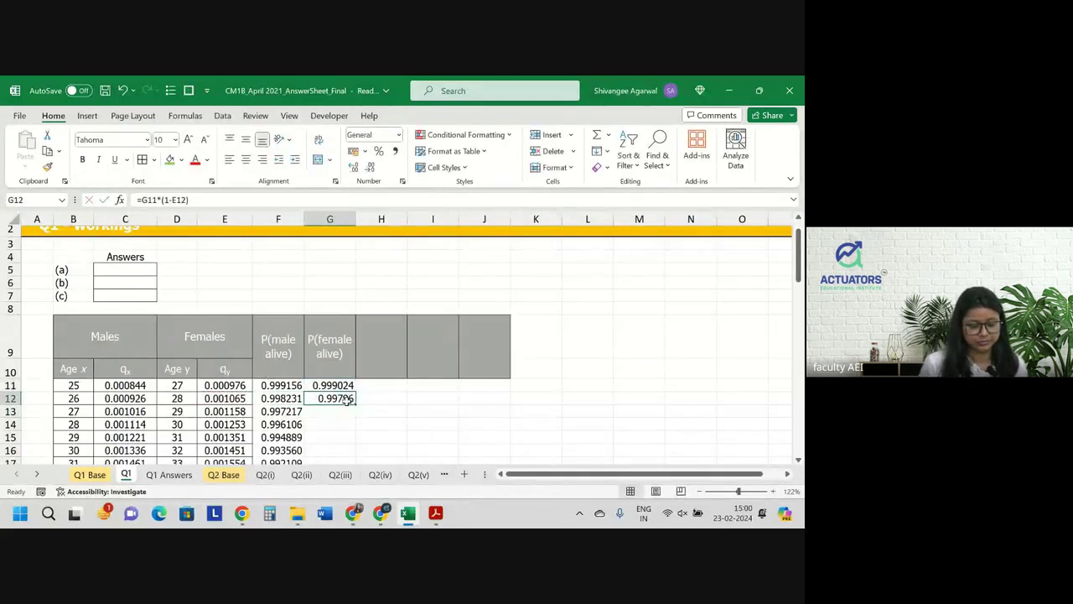
left_click(351, 167)
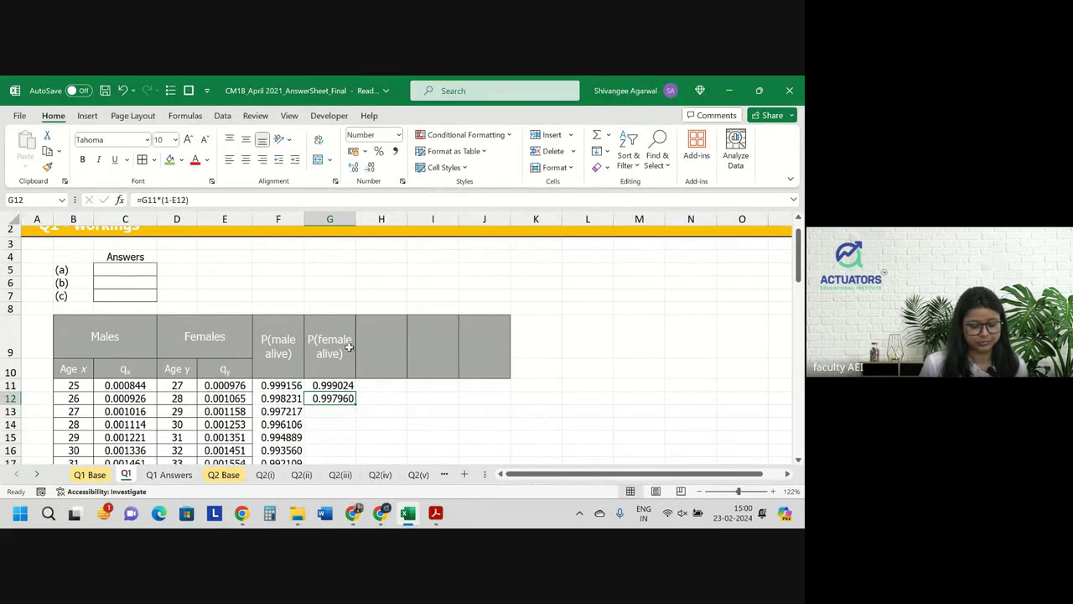
double_click(355, 404)
Add the header 'P(both alive)' in H9 and enter =F11*G11 in H11.
left_click(383, 352)
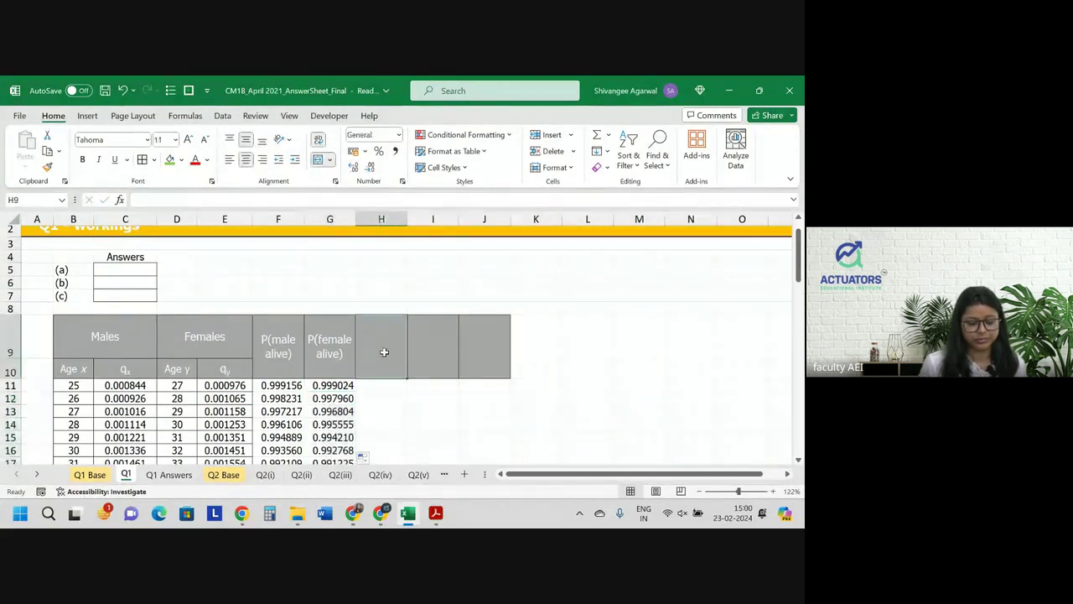
type("P(both")
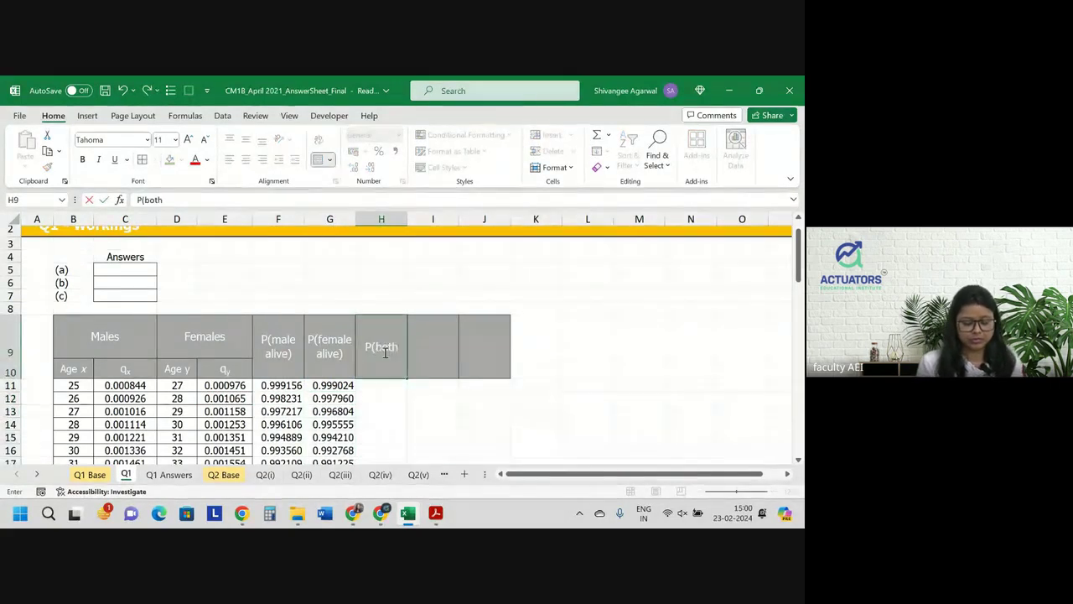
type(" alive")
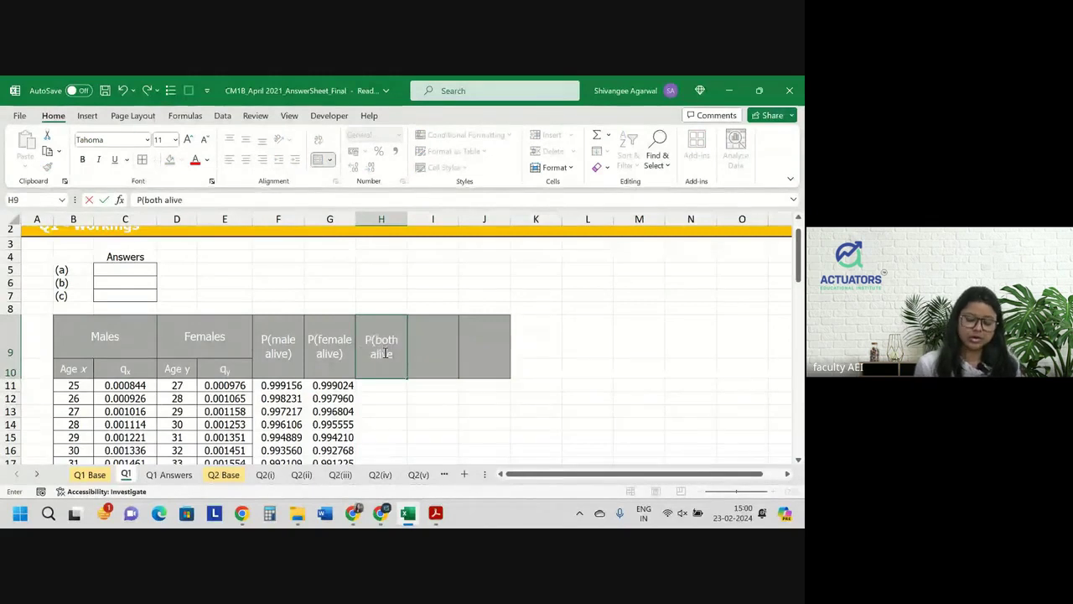
type(")")
key("Return")
type("=")
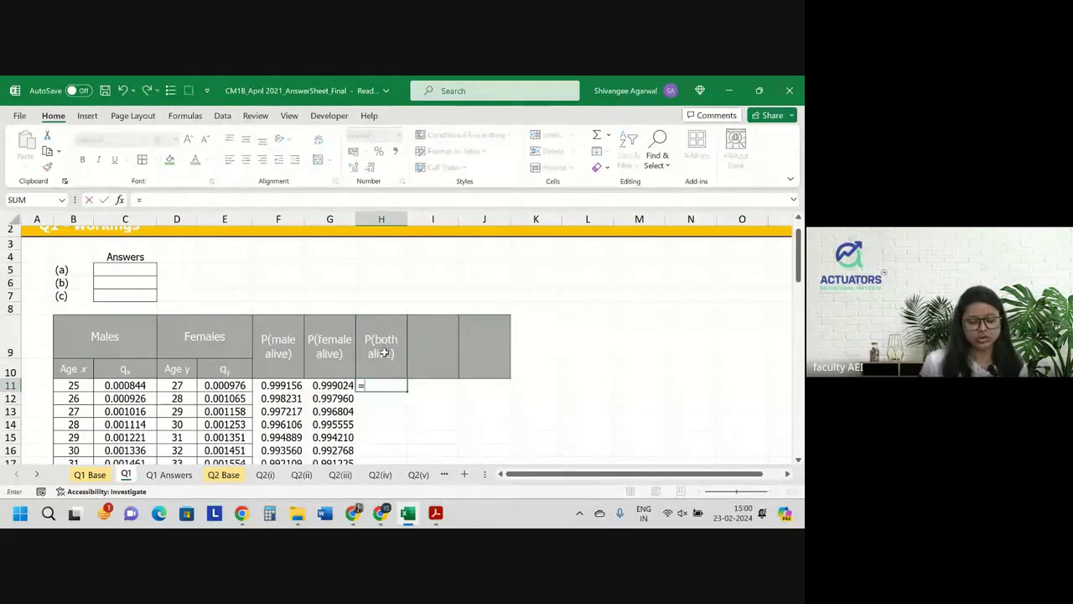
key("Left")
key("Left")
type("*")
key("Left")
key("Return")
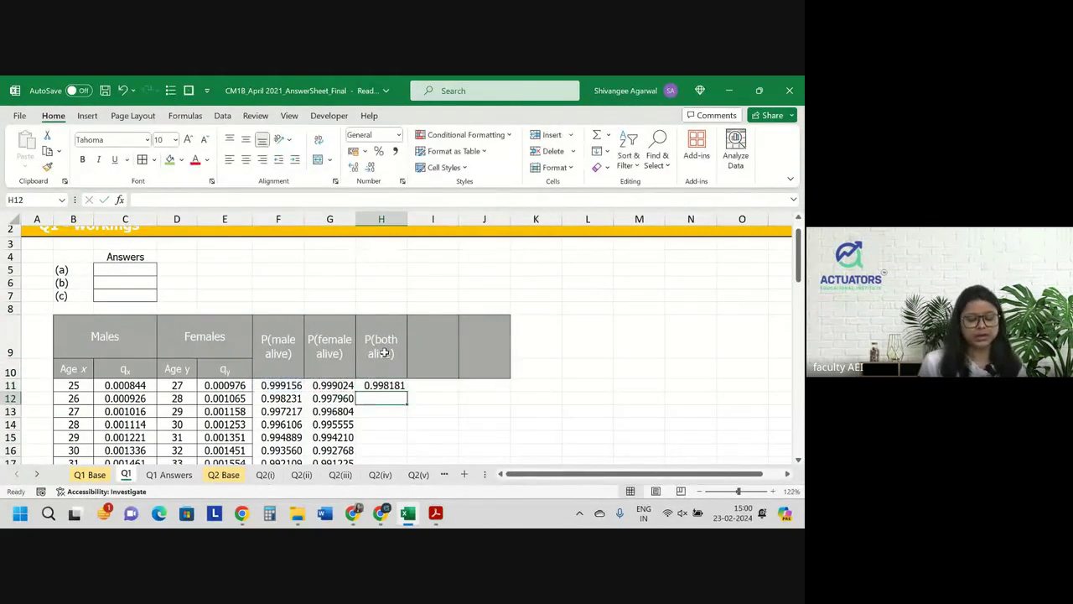
Fill the both-alive formula down to row 44 in Number format with one extra decimal.
left_click(391, 387)
double_click(406, 391)
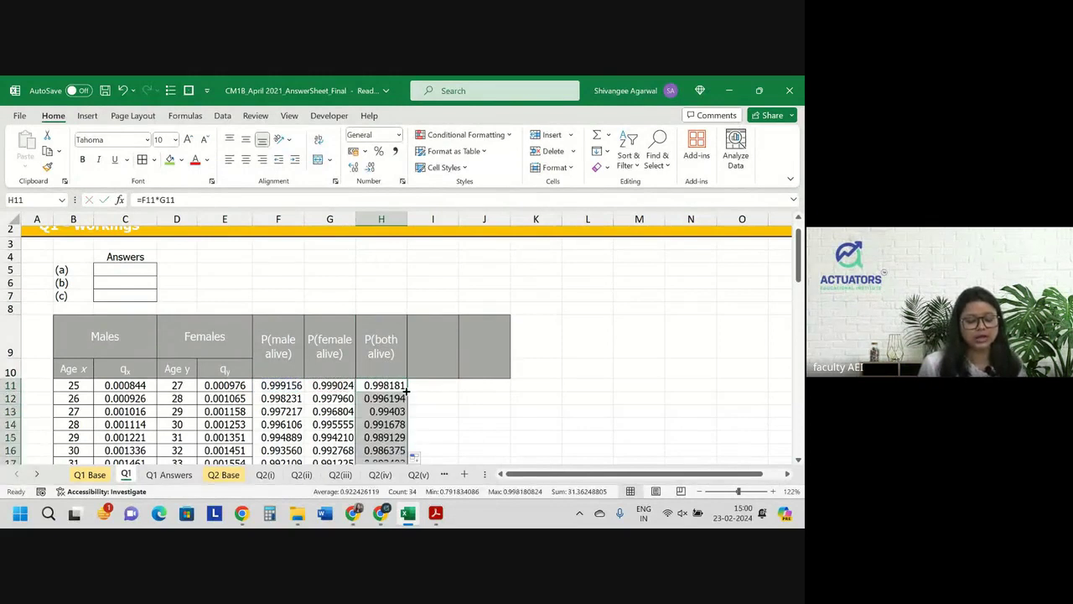
left_click(370, 167)
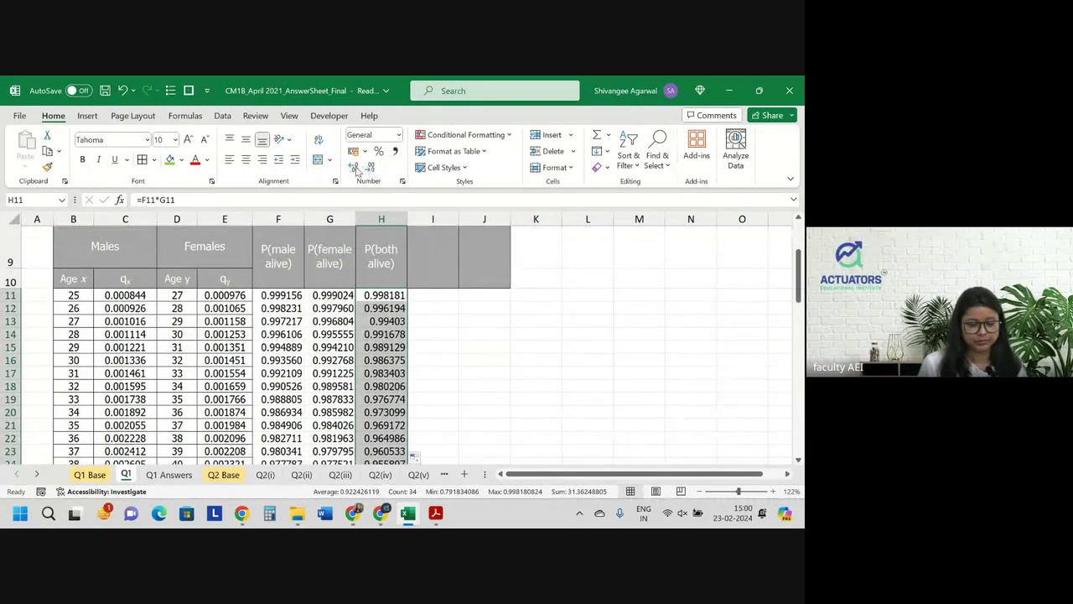
left_click(354, 167)
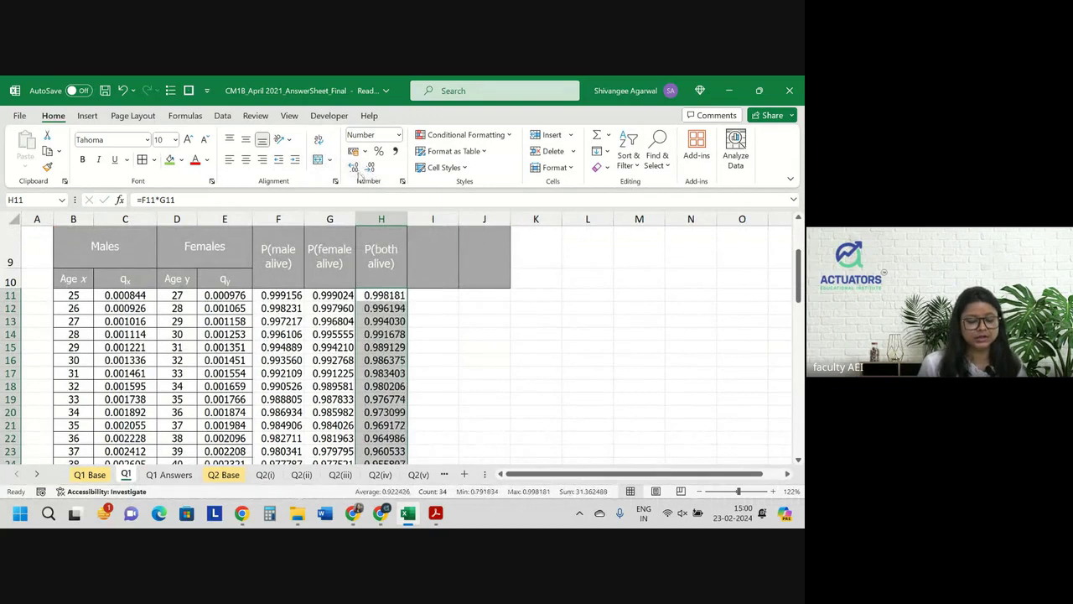
Inspect the P(both alive) formula in H43 near the bottom of the table.
scroll(425, 427, "down", 1)
scroll(424, 429, "down", 2)
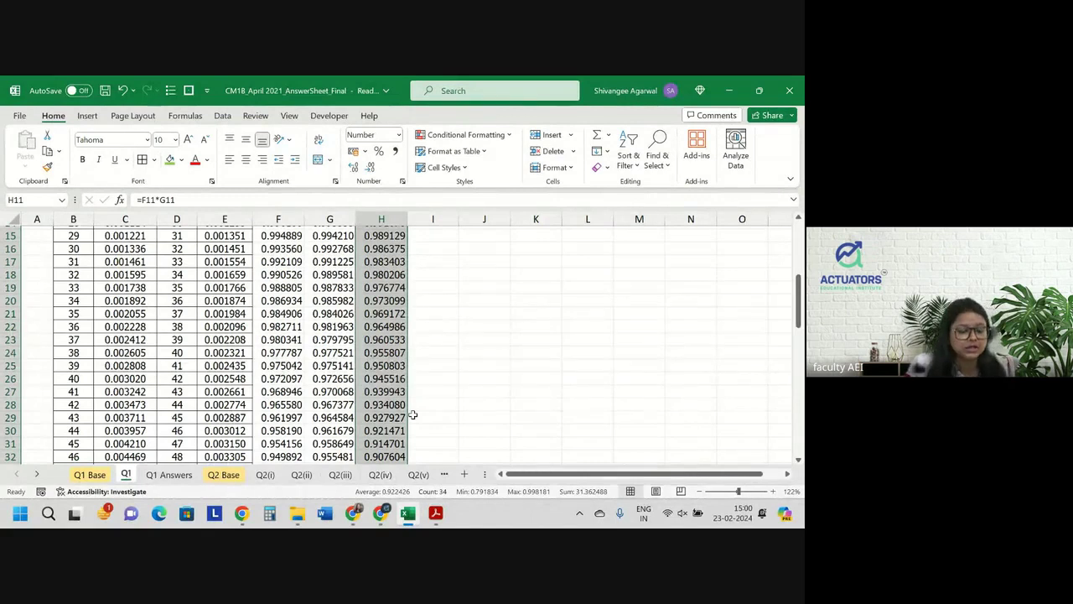
scroll(412, 414, "down", 3)
scroll(413, 414, "down", 1)
scroll(412, 414, "down", 2)
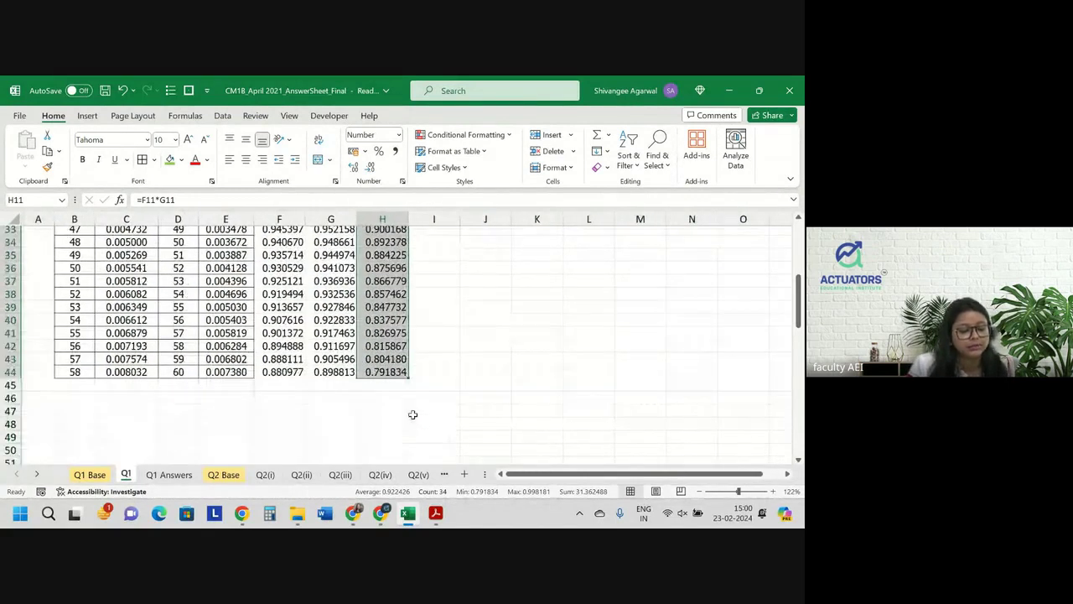
left_click(381, 359)
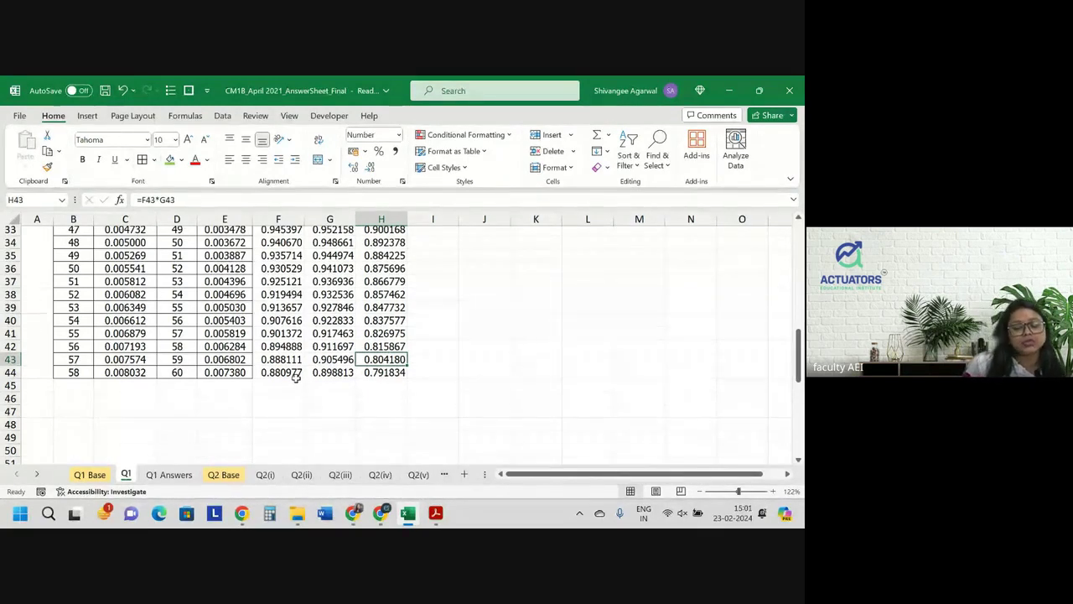
Review the male and female survival formulas in F11, G11, F12 and F13.
scroll(295, 376, "up", 2)
scroll(295, 369, "up", 9)
scroll(295, 317, "down", 2)
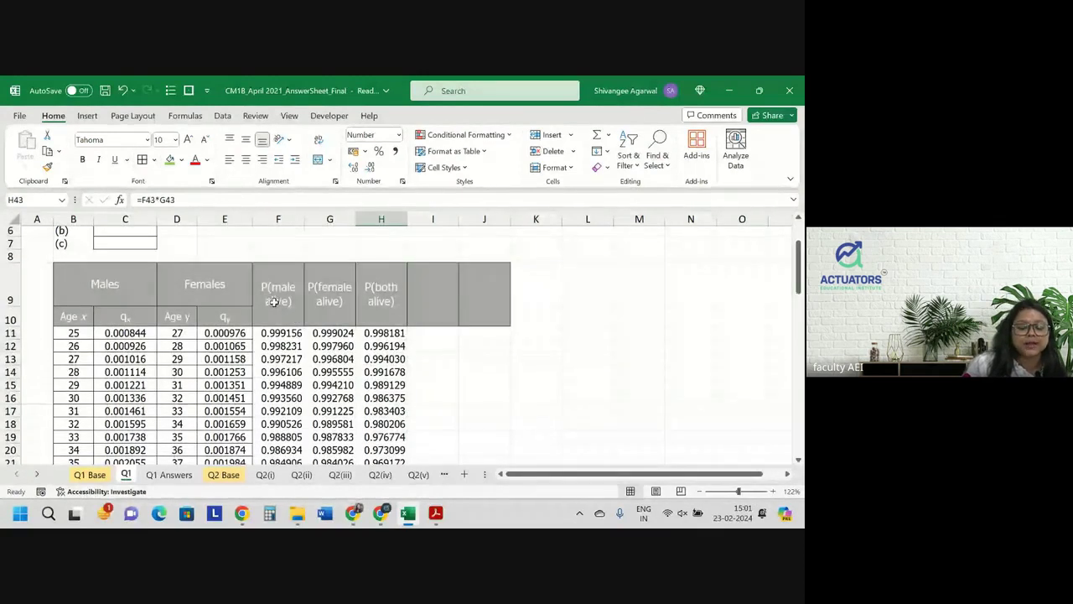
left_click(295, 333)
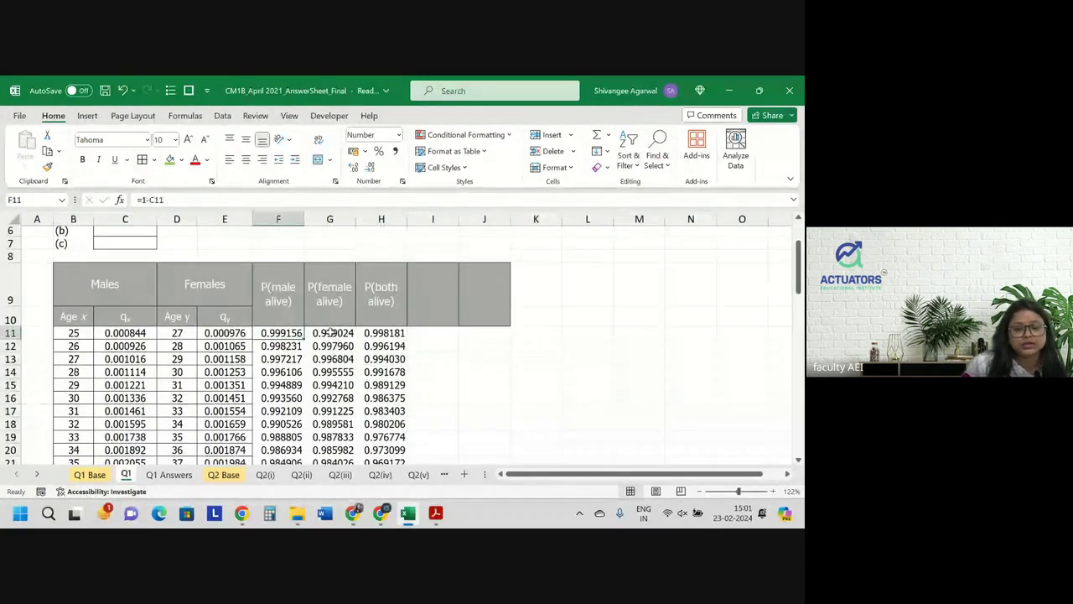
left_click(329, 332)
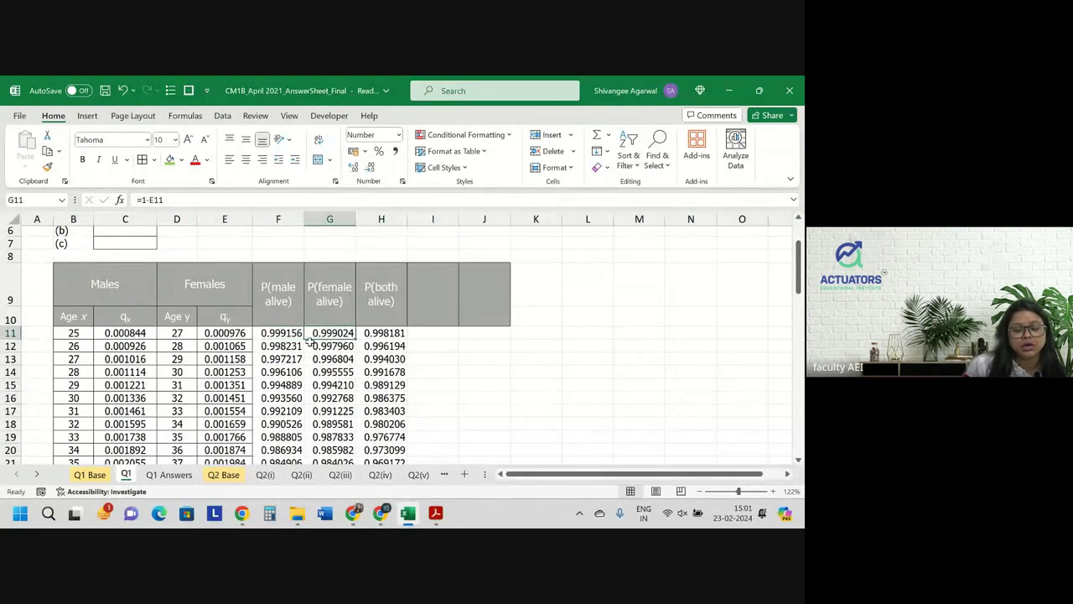
left_click(285, 347)
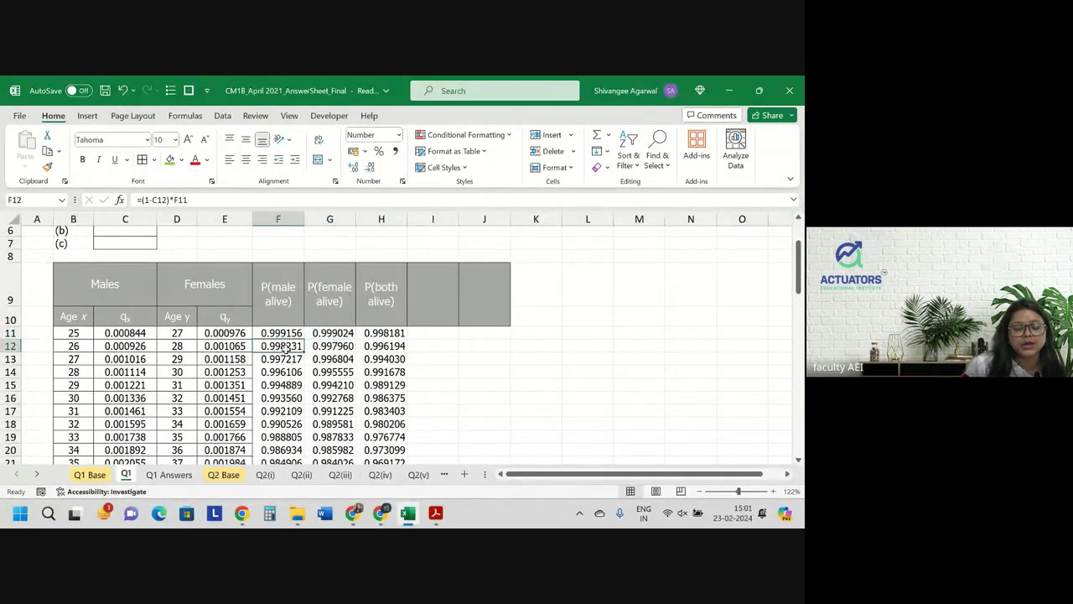
left_click(286, 358)
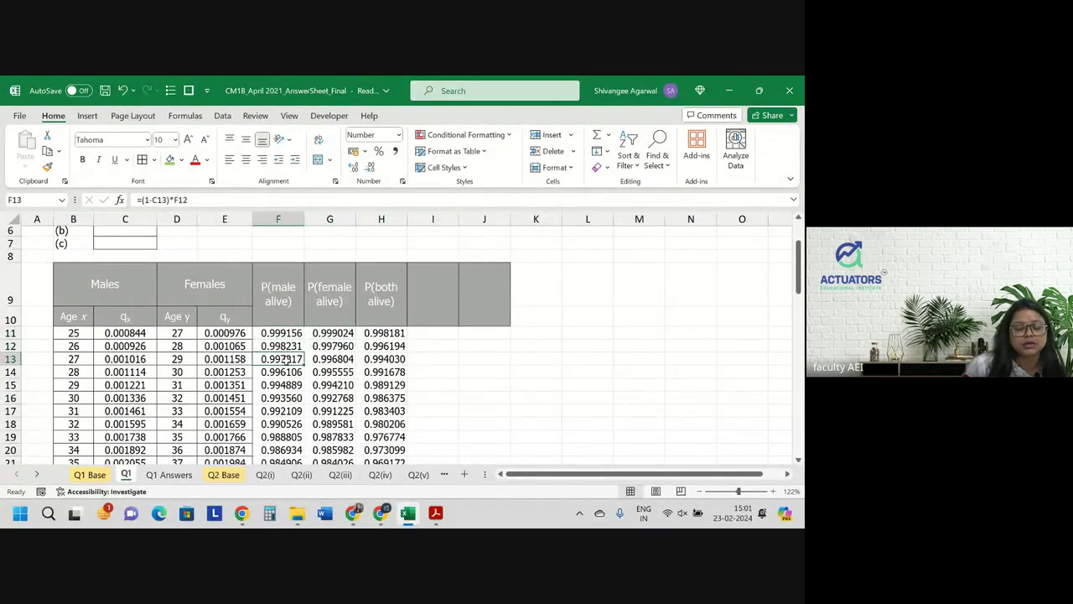
left_click(283, 347)
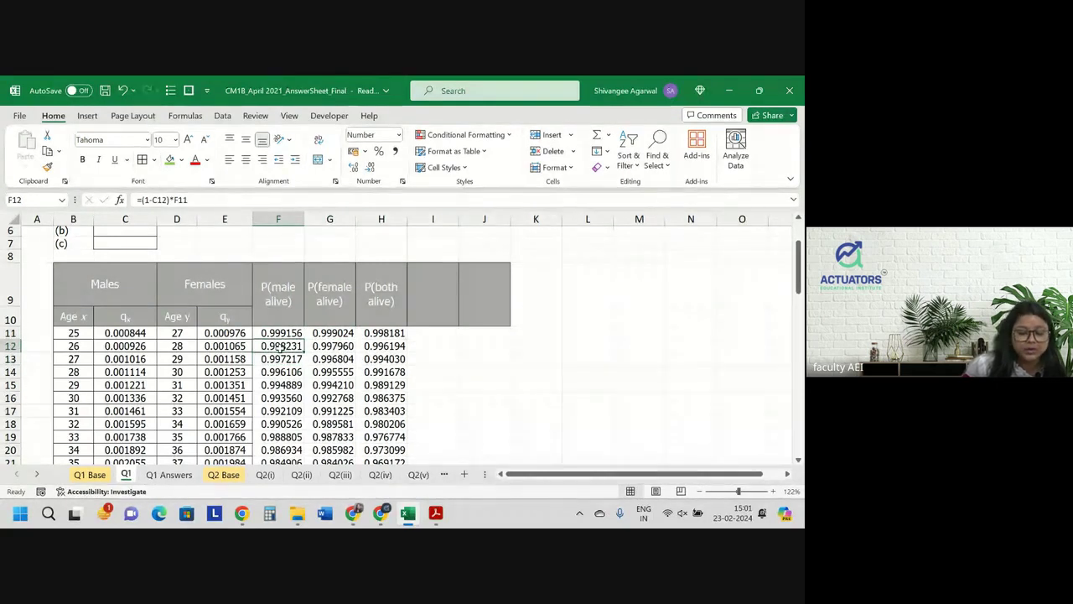
left_click(285, 359)
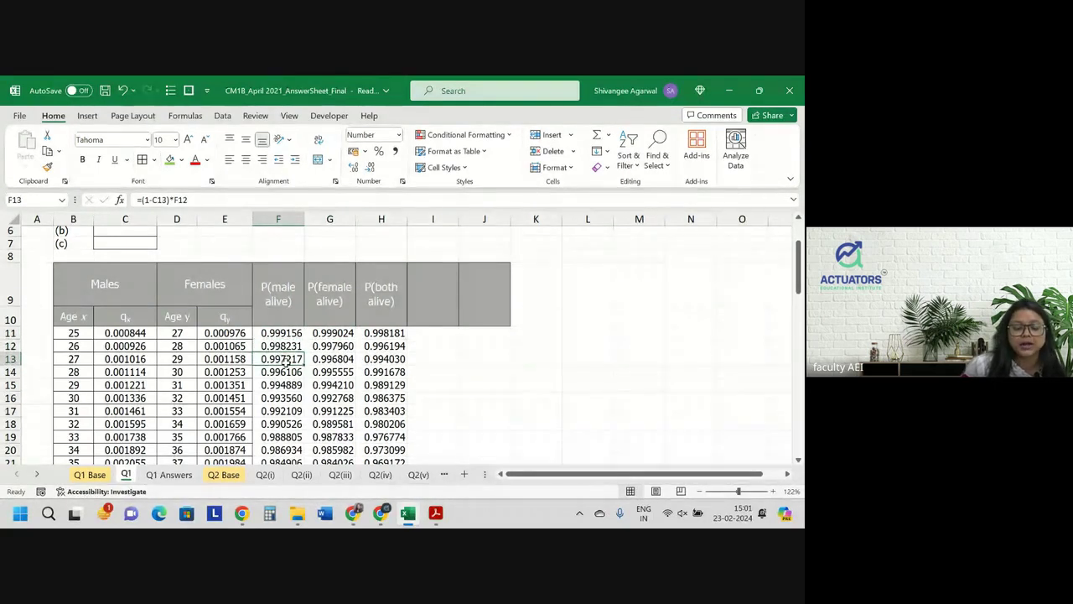
Recheck the both-alive formula in H43 before returning to the table top.
scroll(286, 359, "down", 1)
scroll(286, 360, "down", 3)
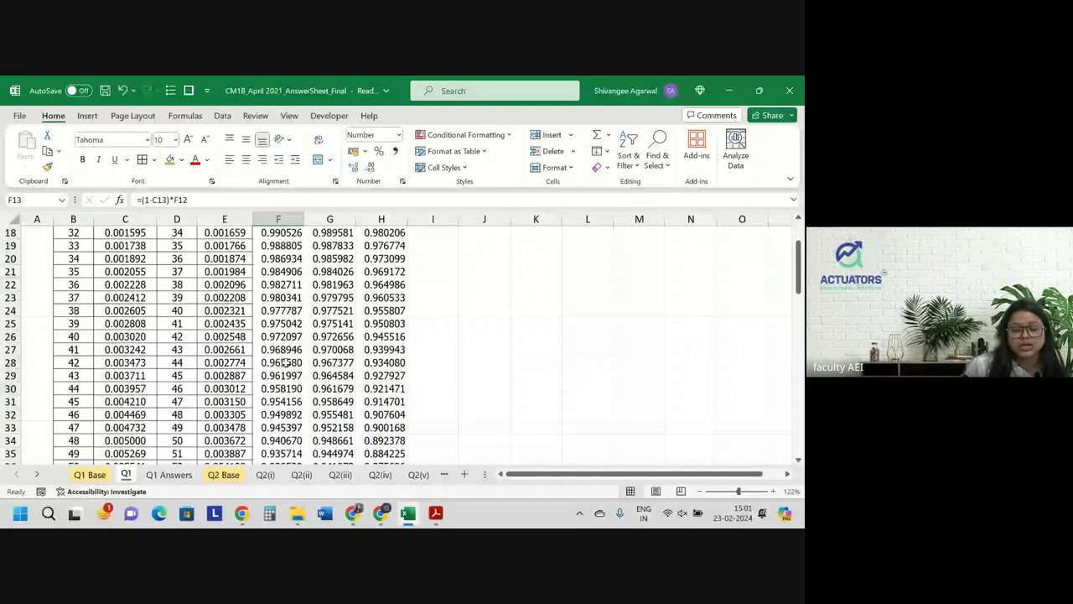
scroll(286, 362, "down", 4)
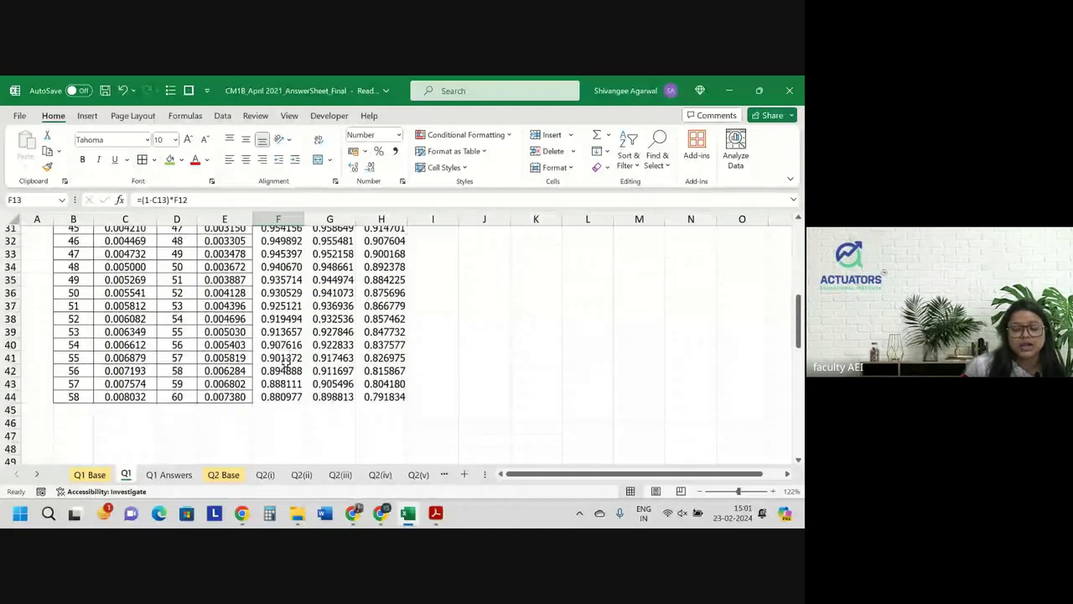
left_click(379, 384)
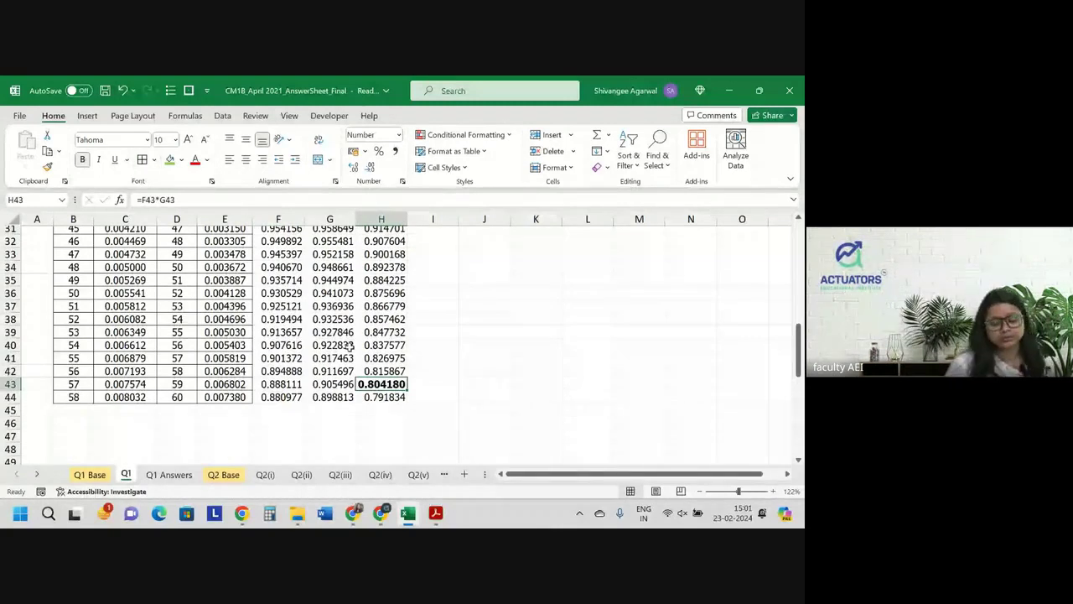
scroll(350, 344, "up", 2)
scroll(350, 344, "up", 3)
scroll(124, 317, "up", 1)
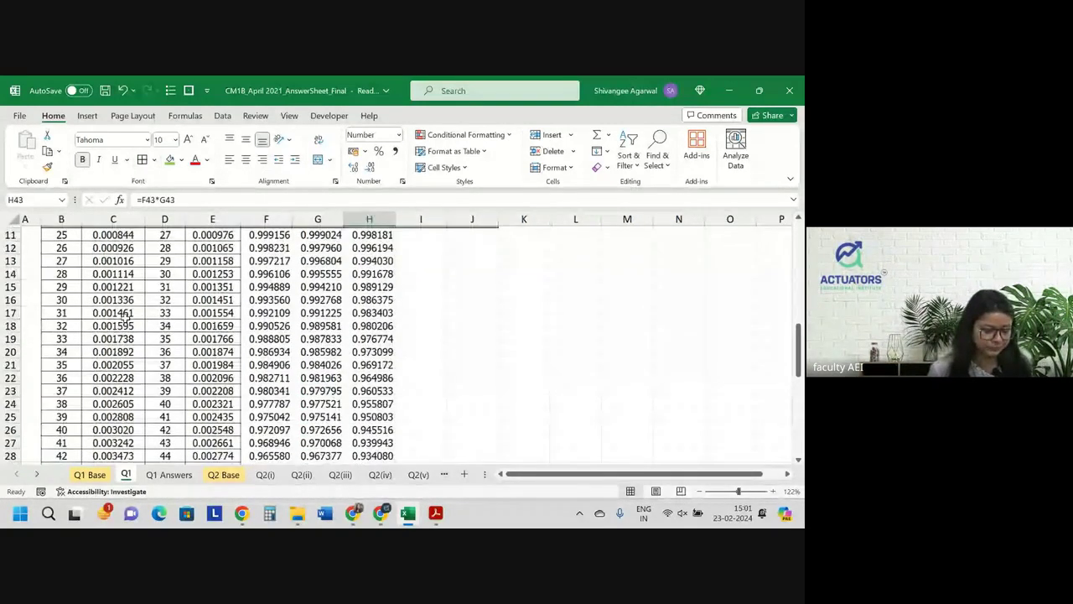
Undo the accidental entry of 1 in H43.
scroll(124, 317, "up", 1)
type("1")
key("Return")
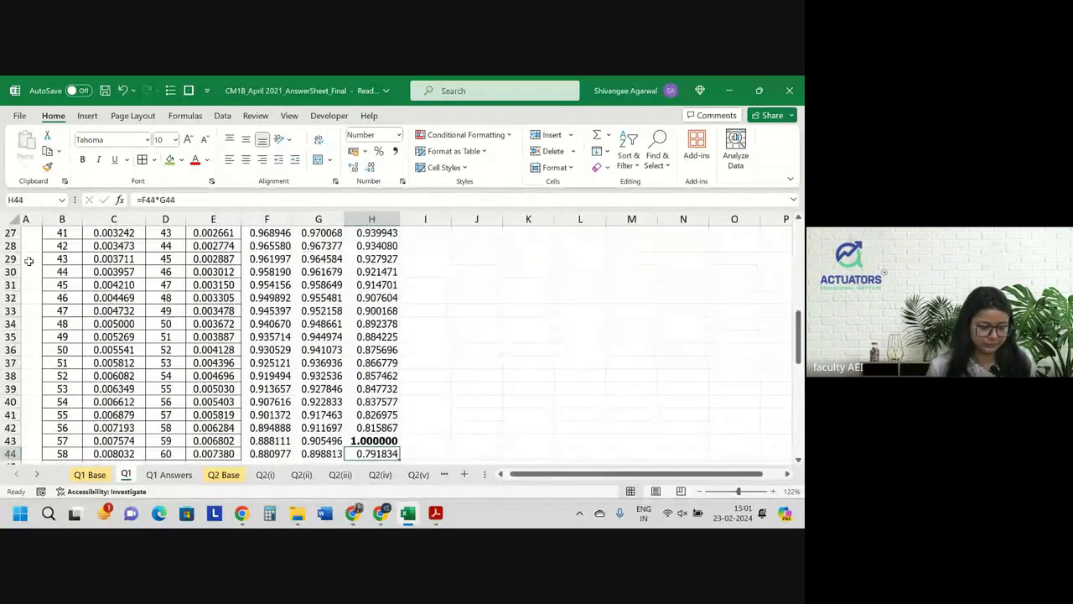
key("ctrl+z")
key("ctrl+z")
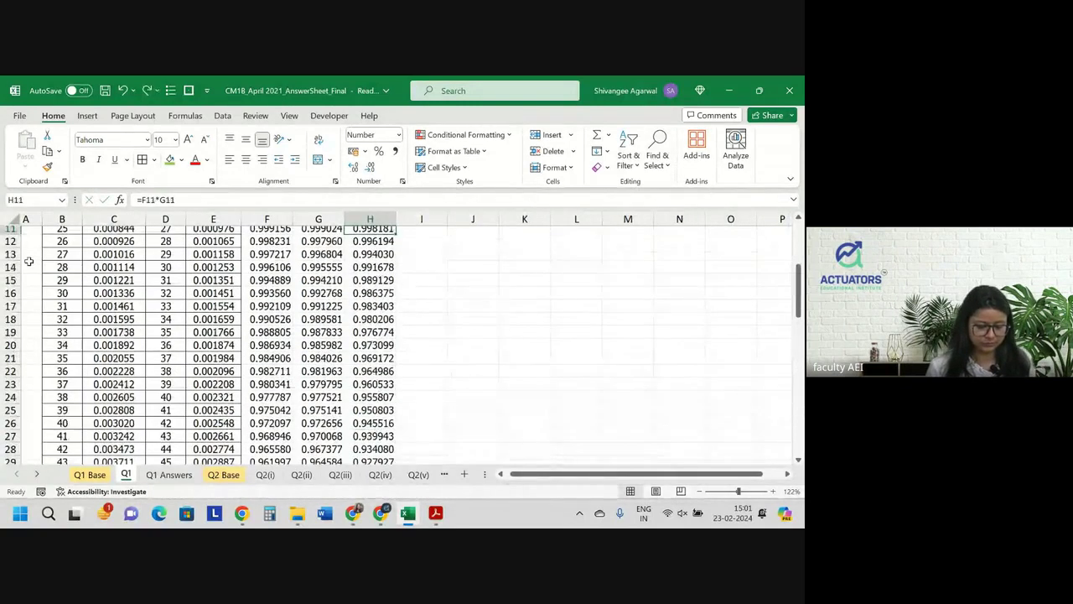
Number the table rows in column A from 1 and 2, filled down to the last row.
key("Home")
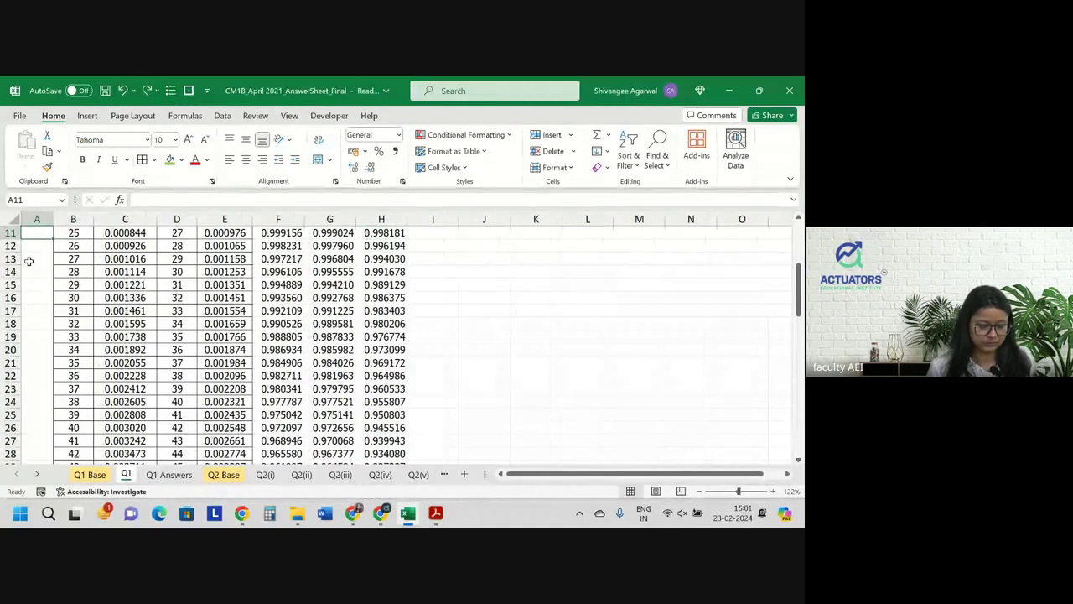
type("1 2")
left_click_drag(42, 233, 51, 248)
double_click(52, 248)
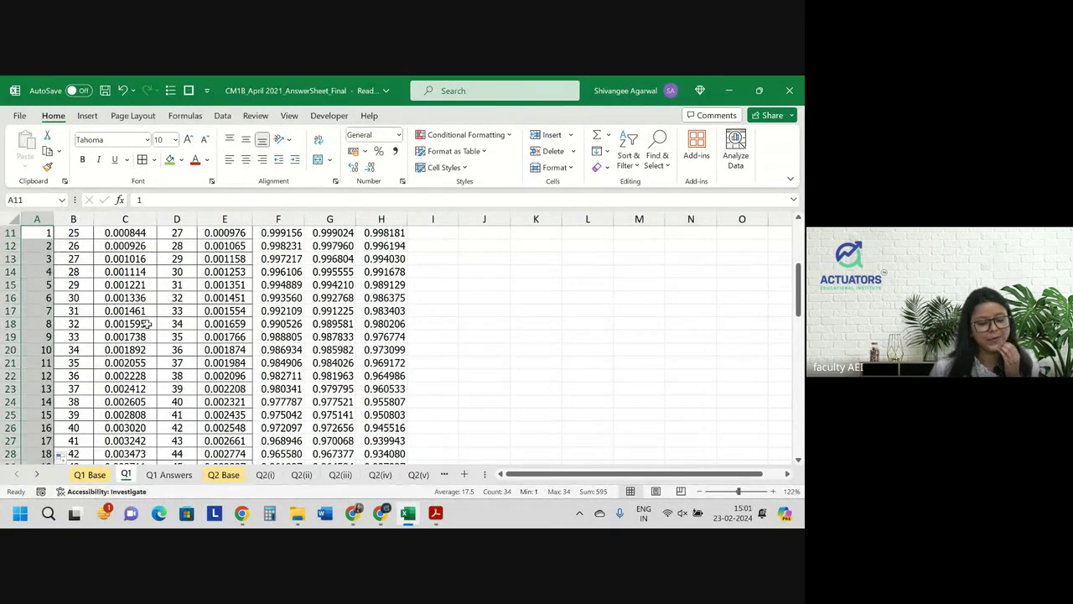
Verify the numbering against female starting age 27 in D11 and the row at female age 59.
scroll(145, 325, "up", 1)
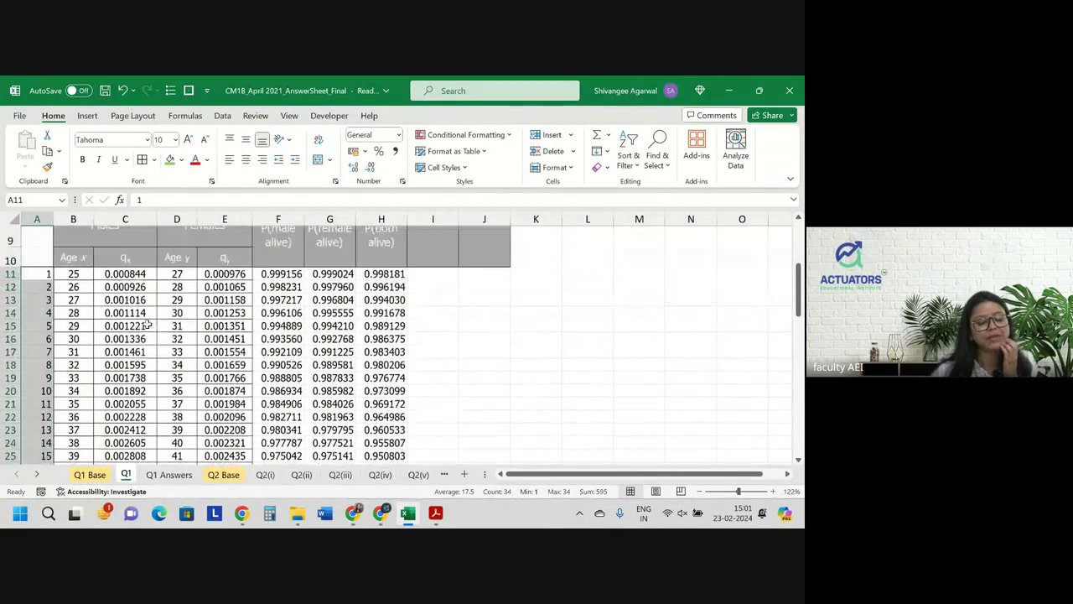
left_click(177, 279)
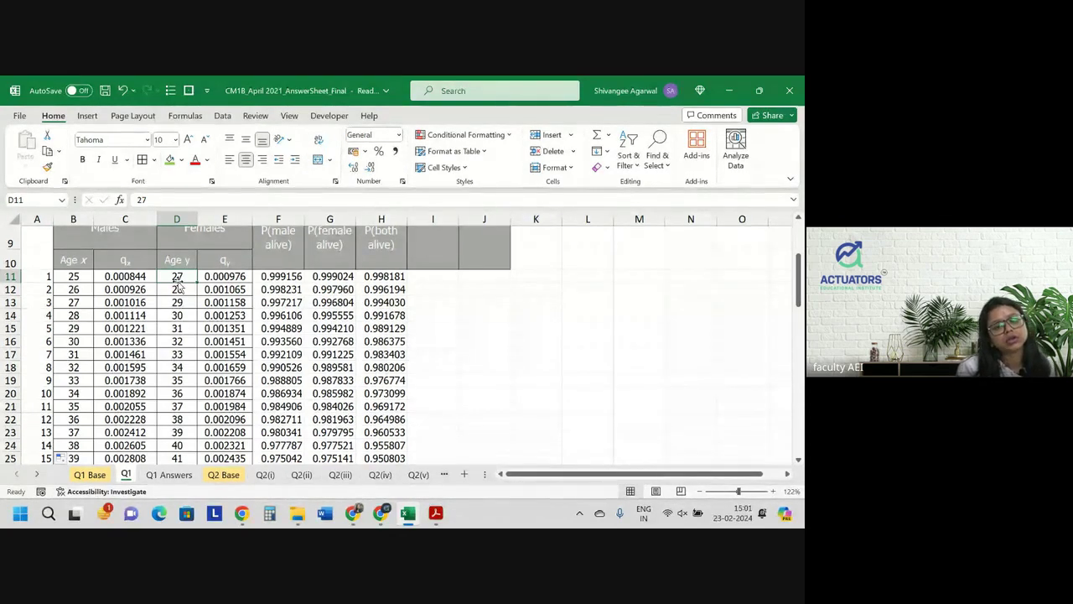
scroll(178, 287, "down", 2)
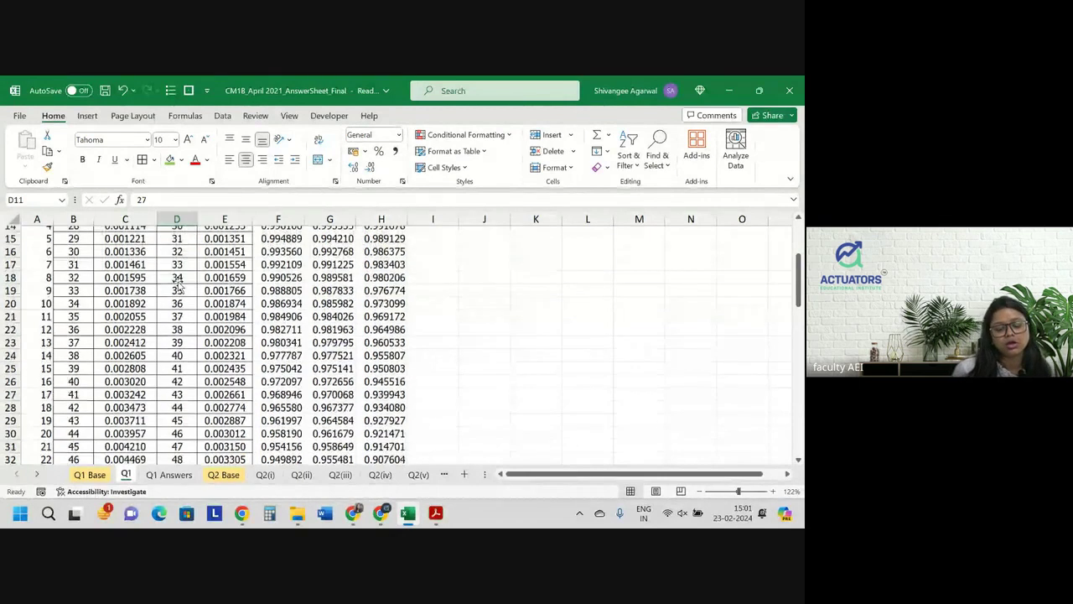
scroll(178, 286, "down", 4)
scroll(177, 286, "down", 1)
left_click(39, 396)
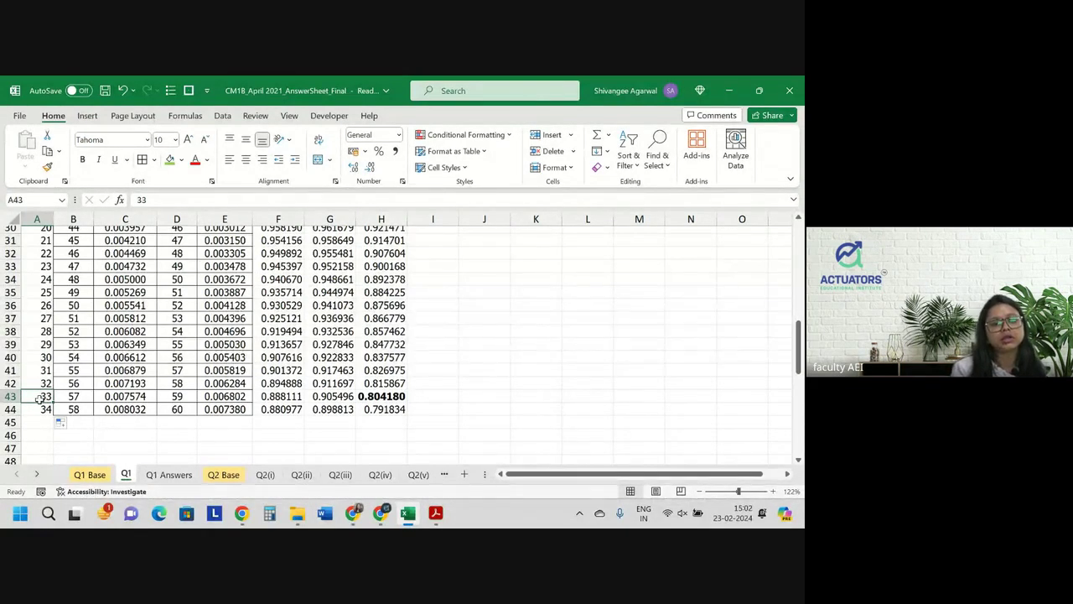
scroll(39, 399, "up", 3)
scroll(39, 401, "up", 4)
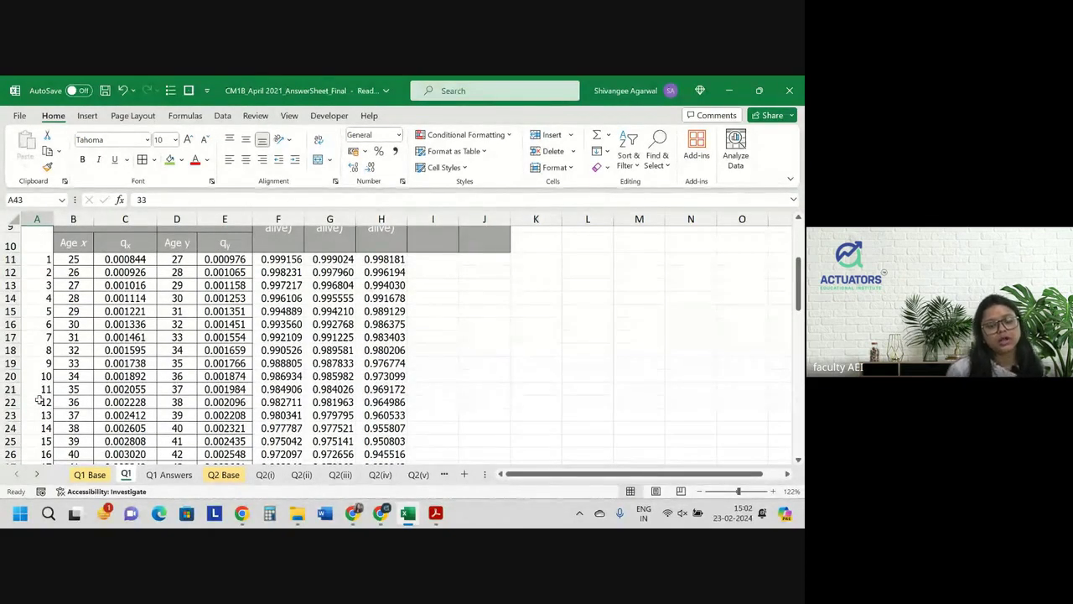
Highlight "female's 60th birthday." in part (a) of the exam PDF in pink, then return to Excel.
key("alt+Tab")
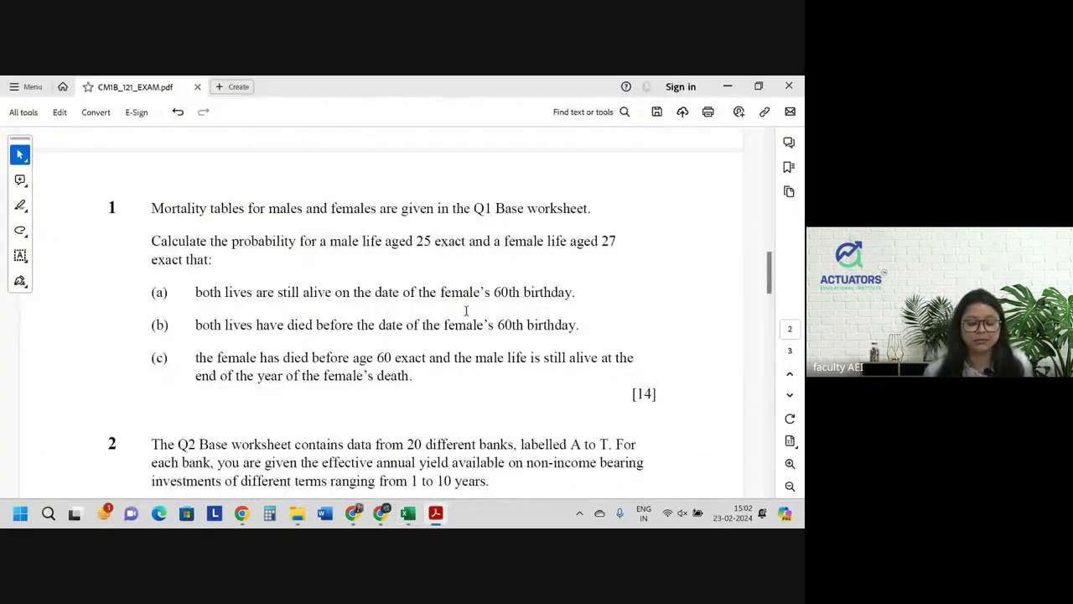
left_click_drag(440, 291, 577, 291)
left_click(621, 267)
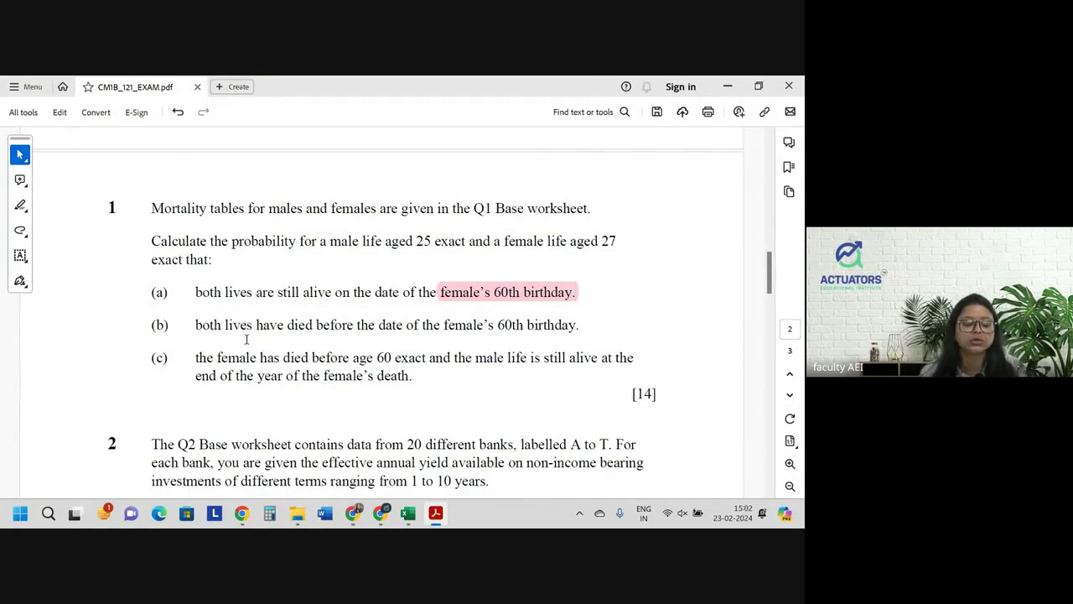
key("alt+Tab")
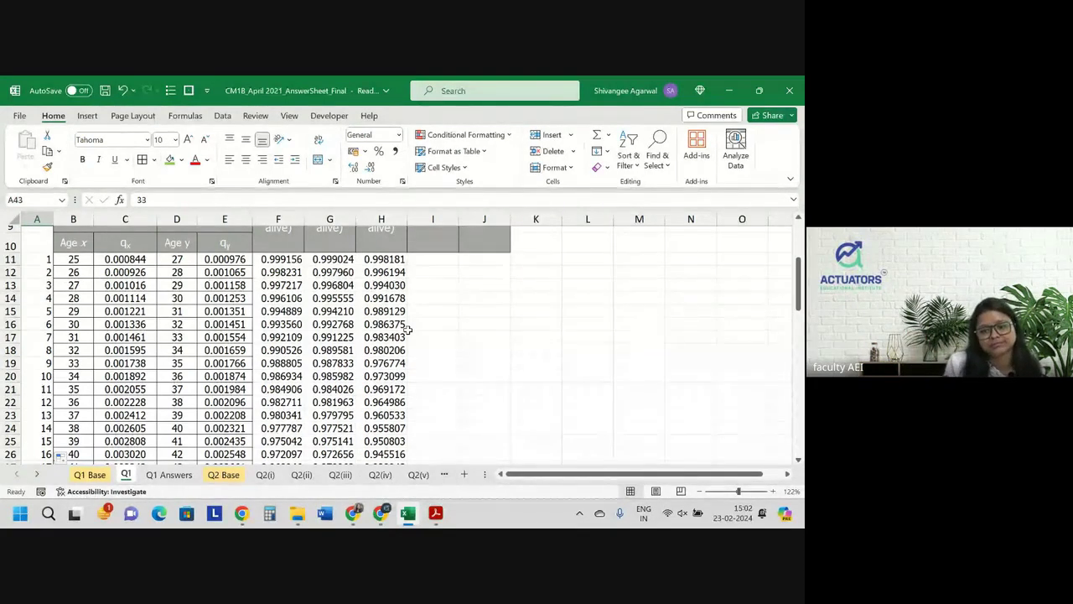
Enter the header P(male died) in I9.
scroll(409, 329, "up", 2)
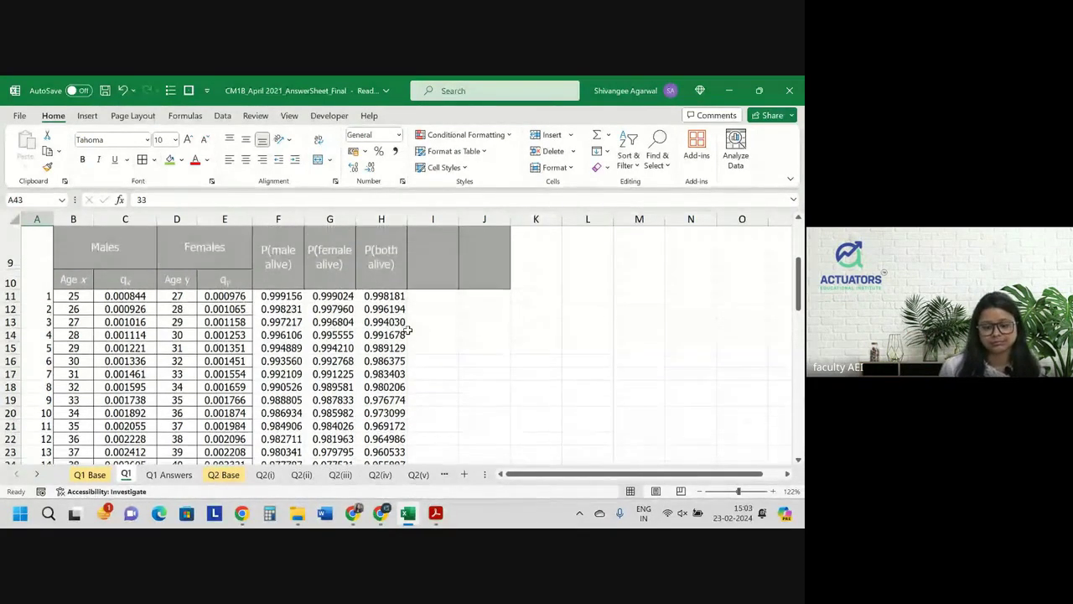
left_click(430, 277)
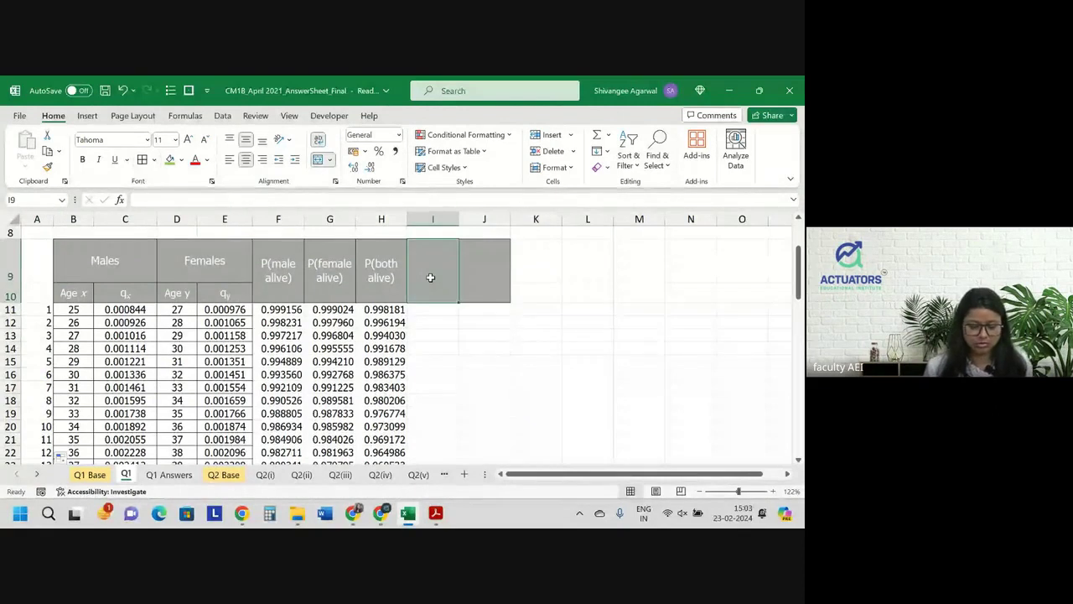
type("P(")
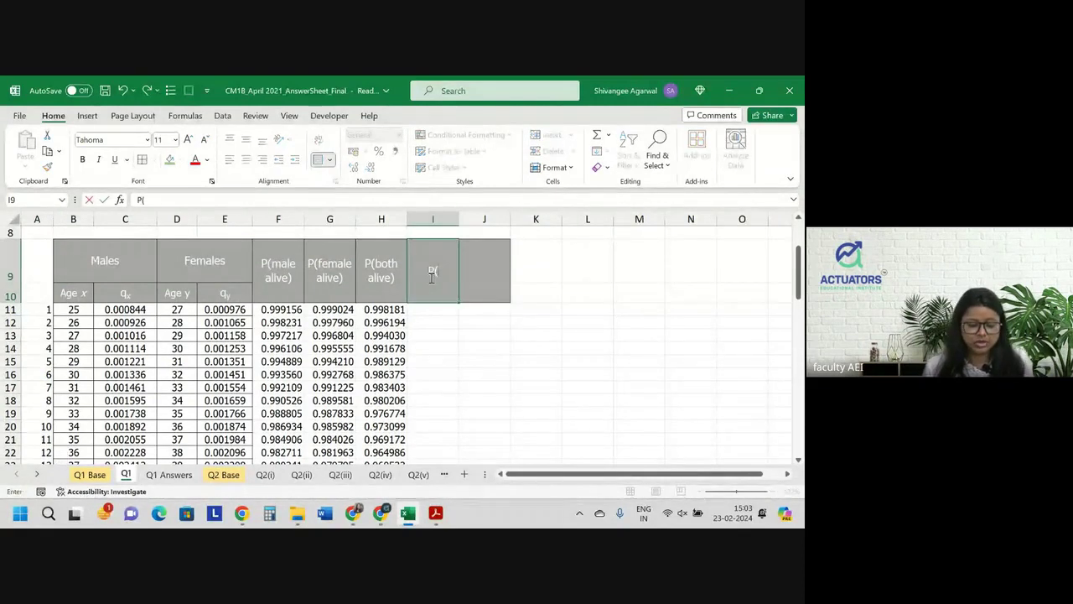
type("male di")
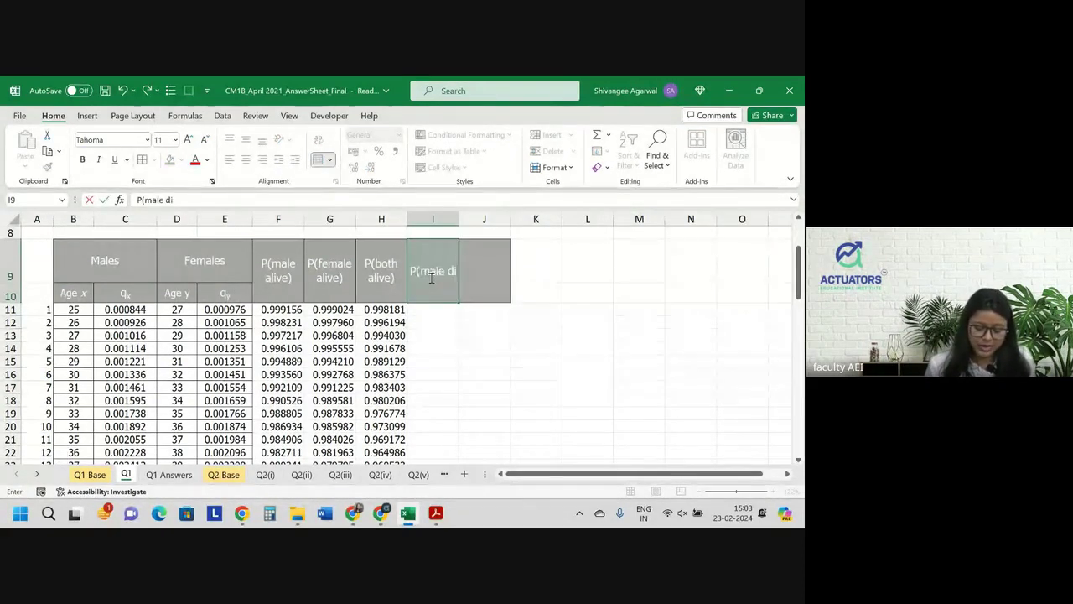
type("ed")
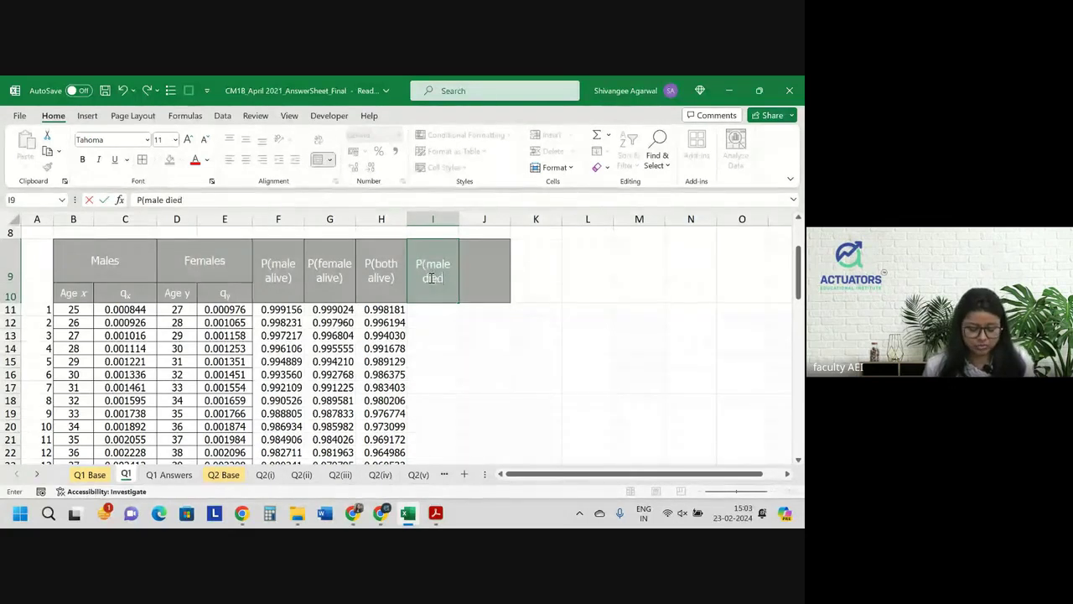
type(")")
key("Tab")
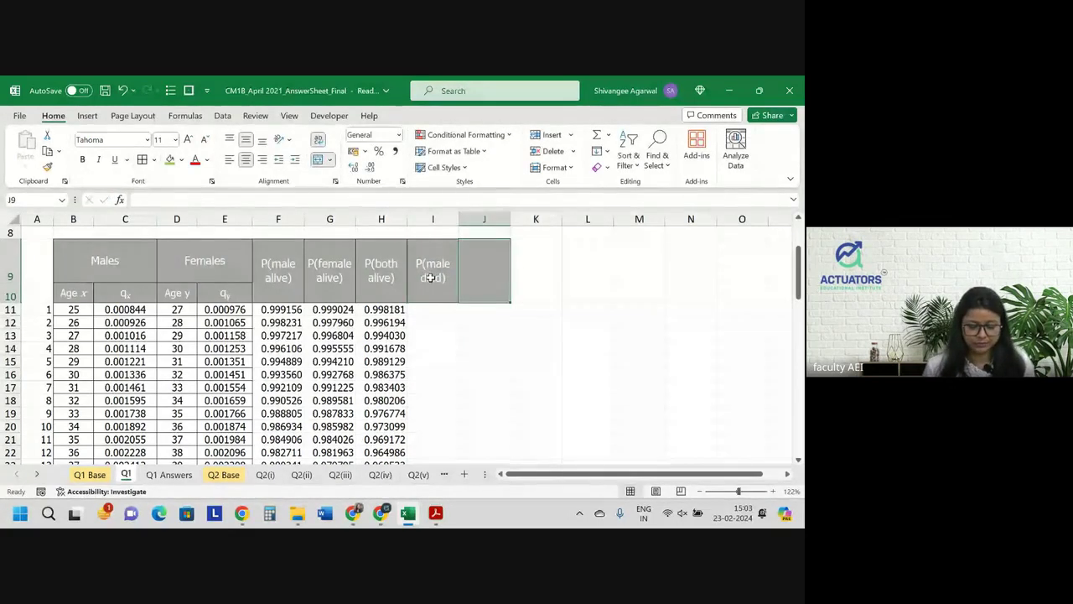
Copy the header into J9 and edit it to P(female died).
left_click(431, 278)
key("ctrl+c")
key("Right")
key("ctrl+v")
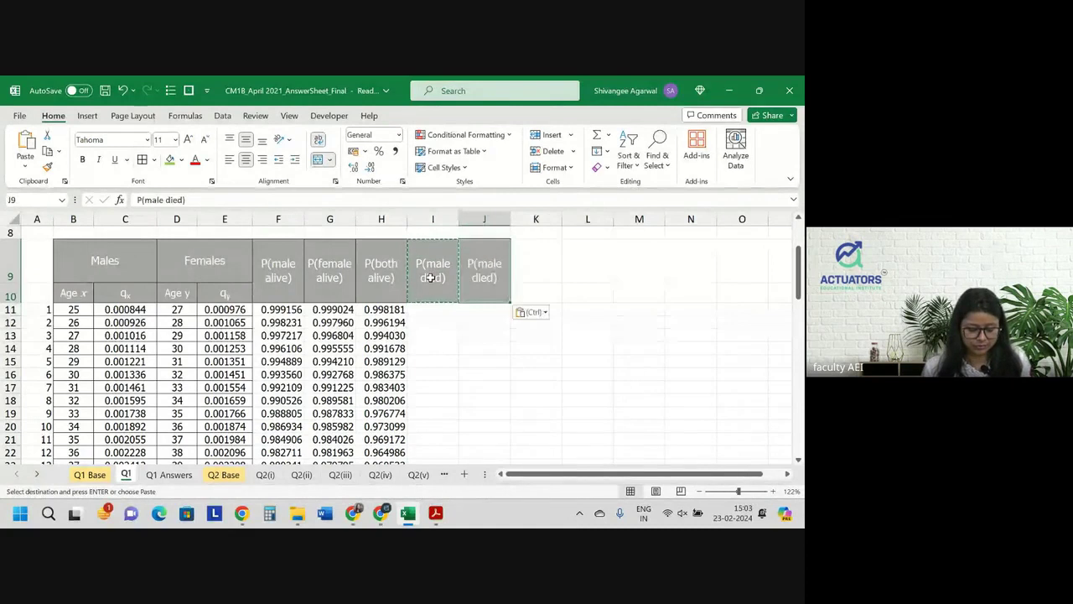
key("F2")
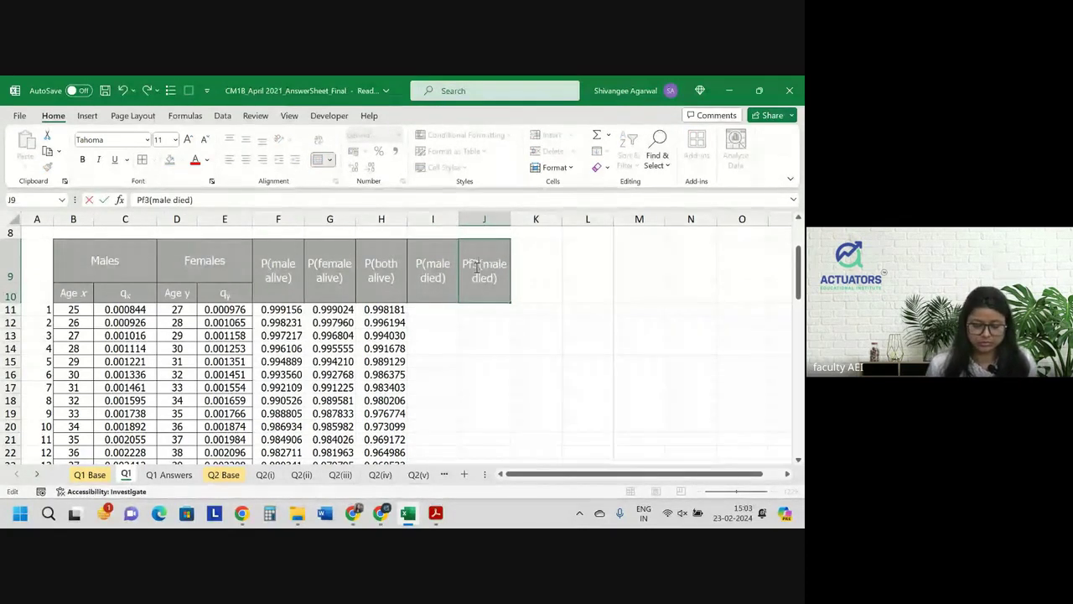
type("fe")
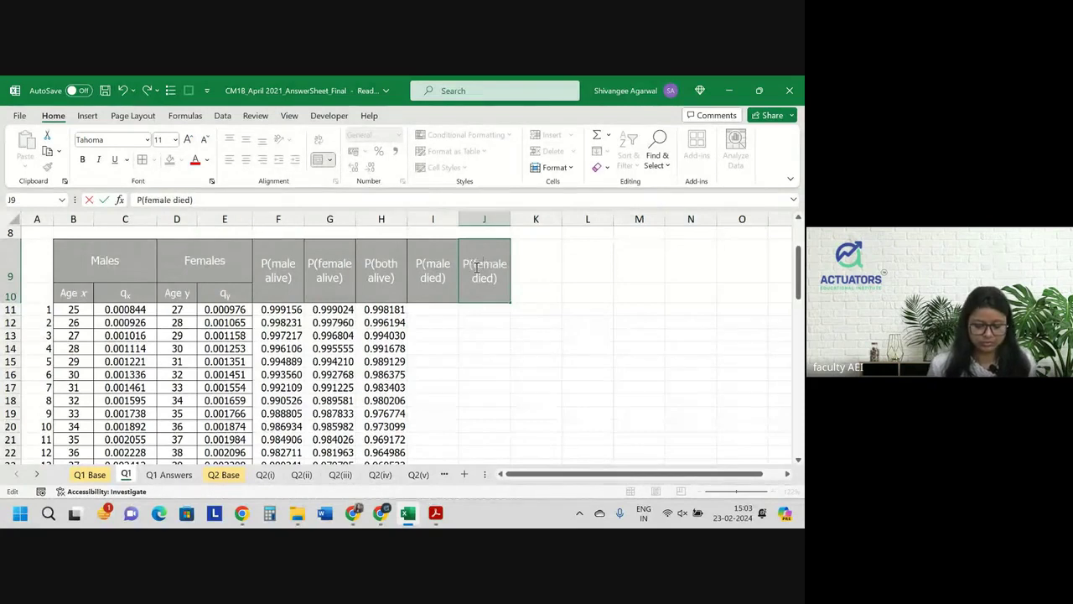
key("Return")
left_click(485, 265)
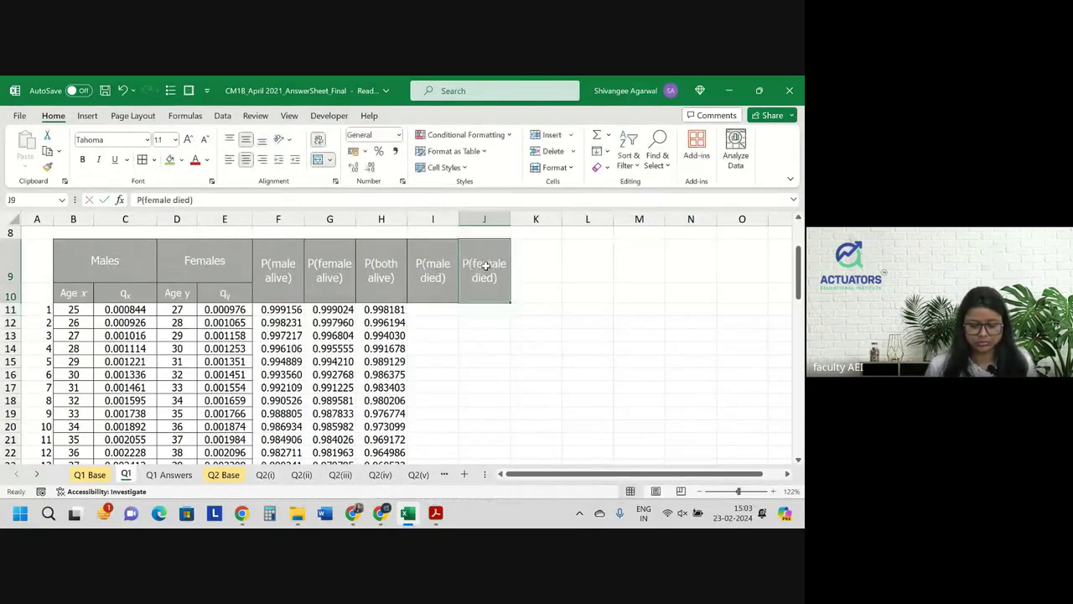
Copy J9's grey header formatting onto K9:M10 and enter the header P(both died) in K9.
left_click(47, 165)
left_click_drag(516, 245, 650, 286)
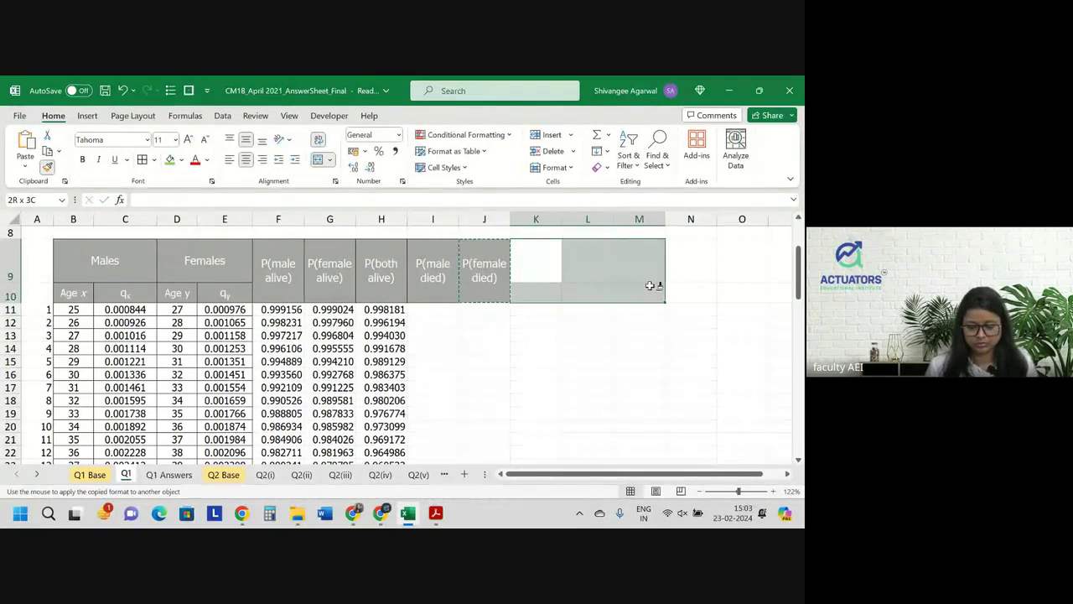
left_click(534, 268)
type("P(")
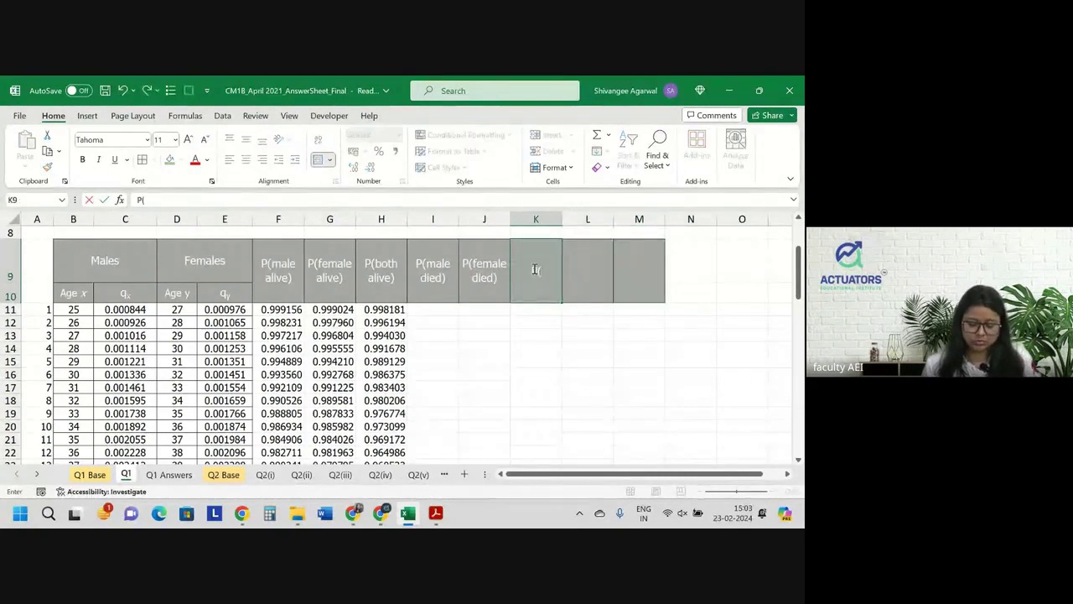
type("both died")
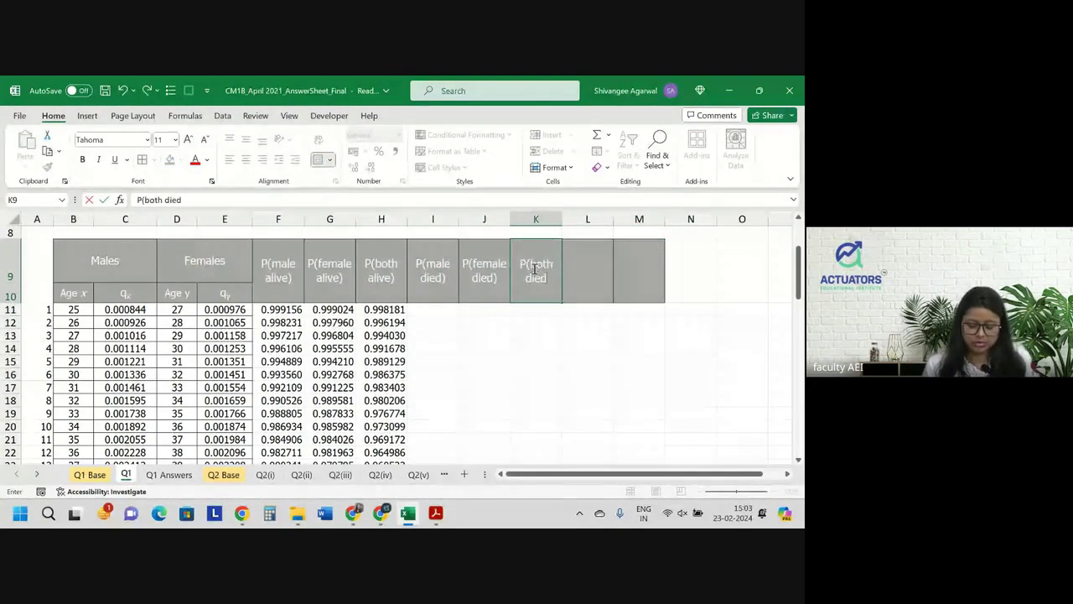
type(")")
key("Return")
left_click(428, 312)
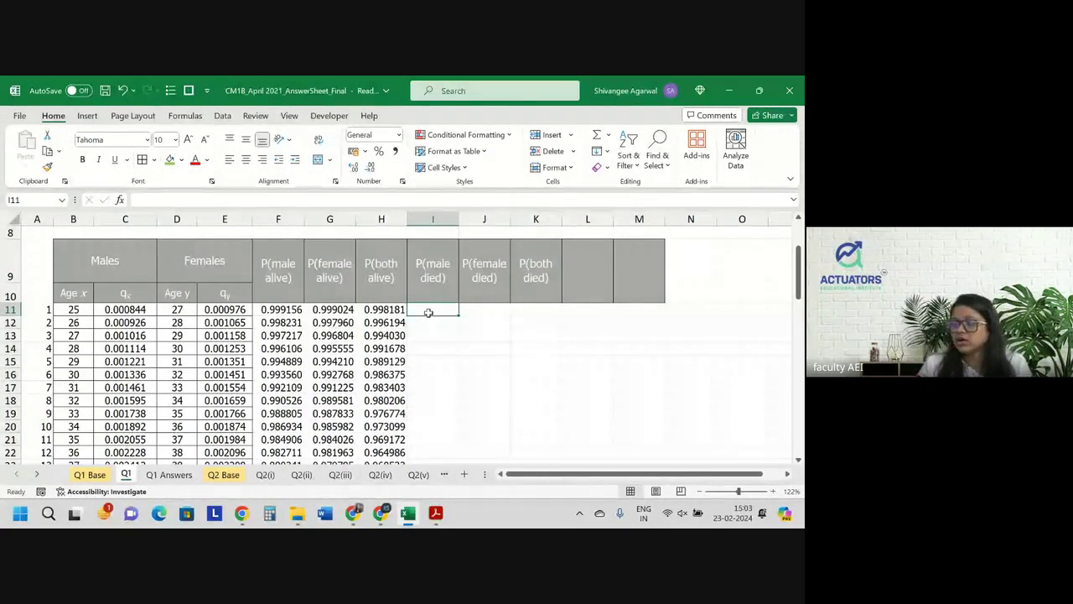
Enter =1-F11 in I11 as the male death probability and verify it against F11.
type("=1-F11")
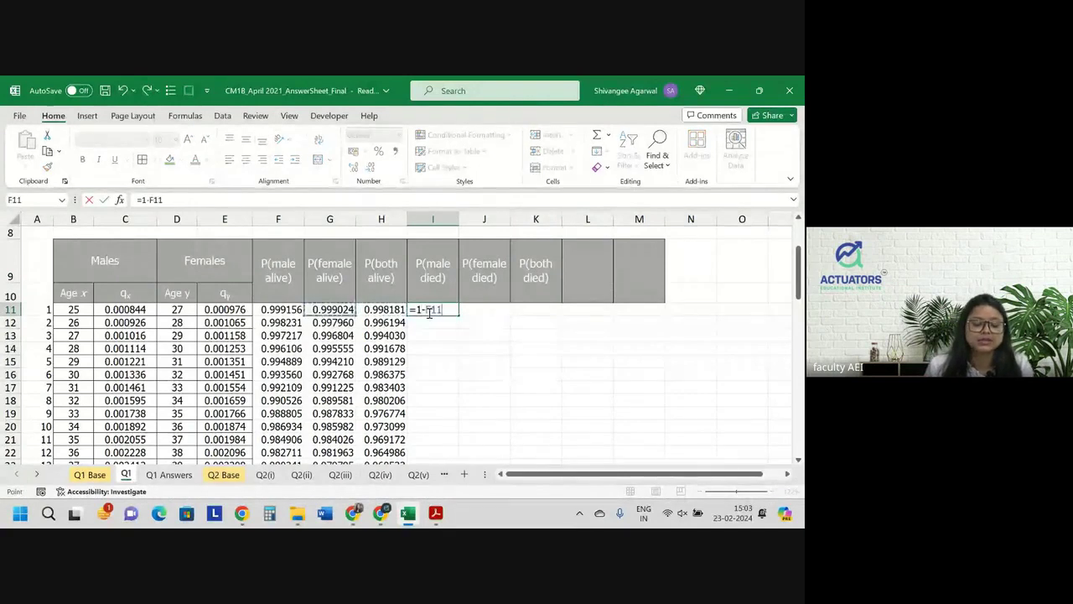
key("Return")
left_click(429, 310)
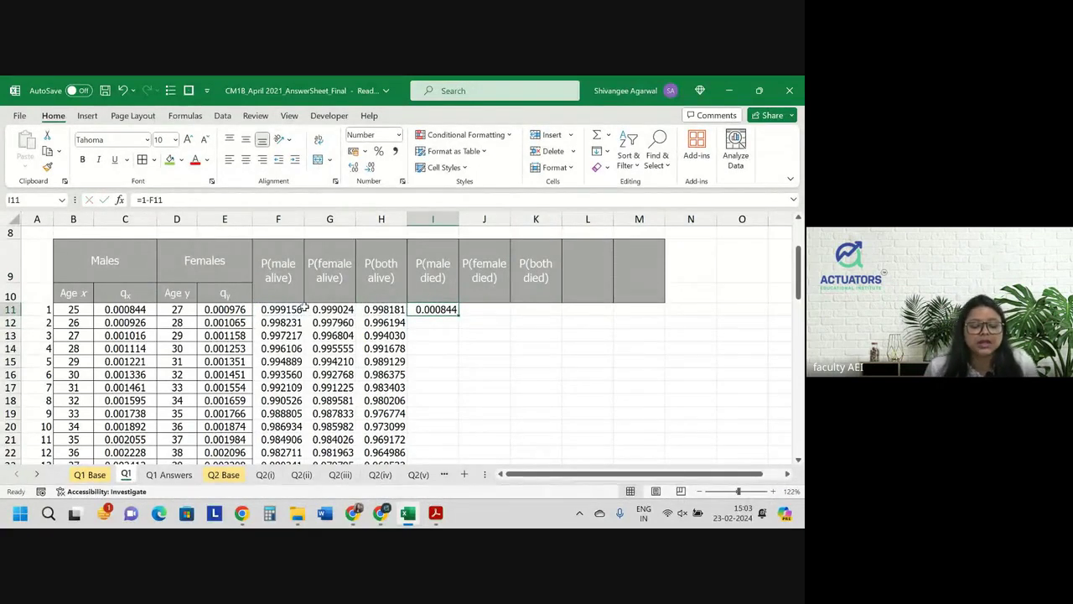
left_click(293, 309)
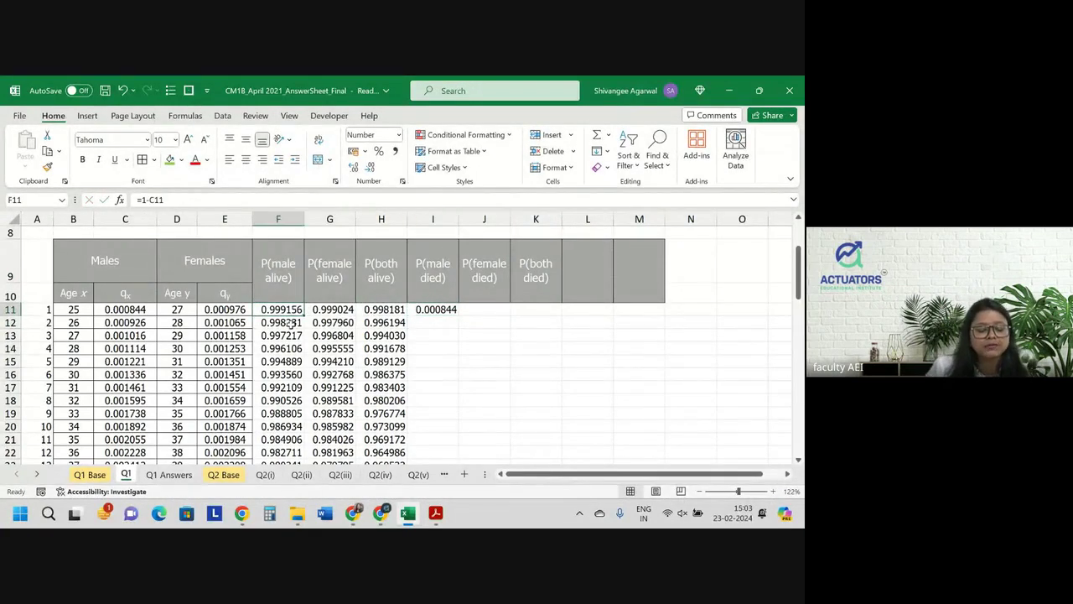
left_click(456, 312)
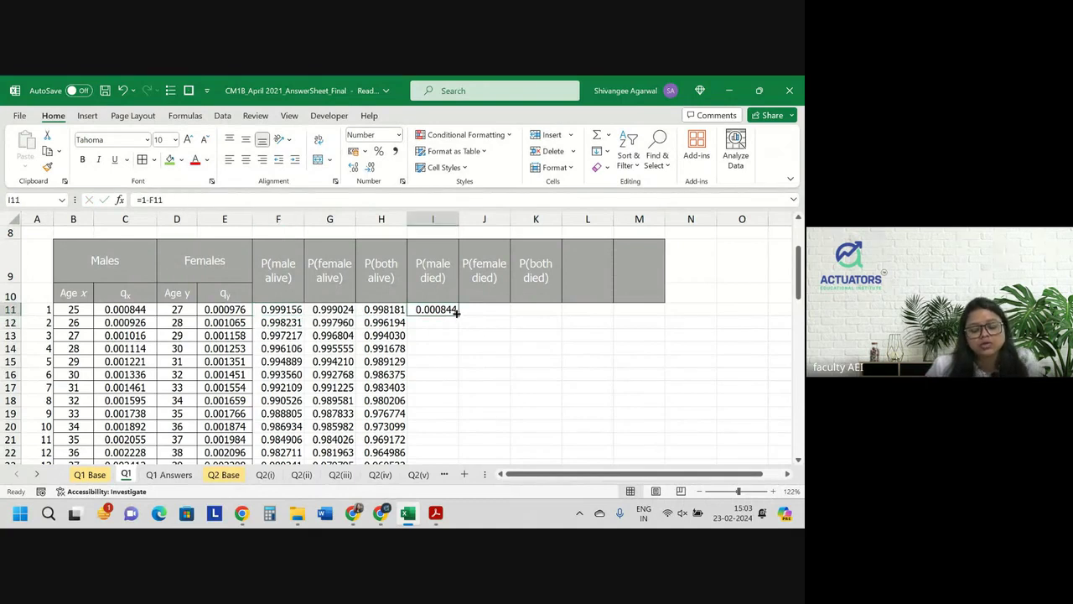
Fill the death-probability formula down column I and across into column J.
double_click(457, 315)
scroll(460, 317, "down", 2)
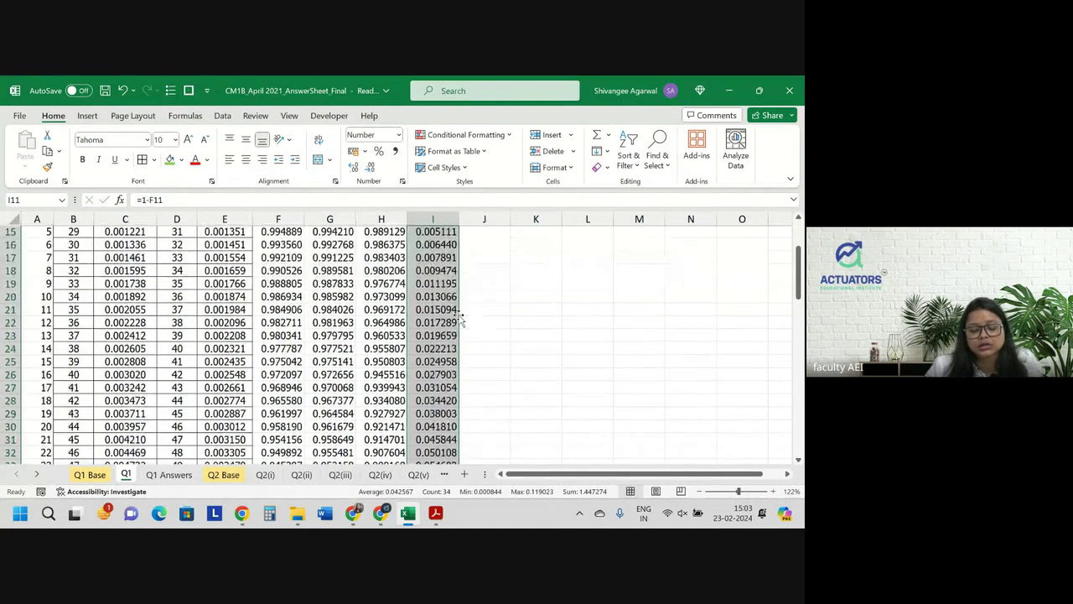
scroll(460, 321, "down", 4)
scroll(461, 325, "down", 3)
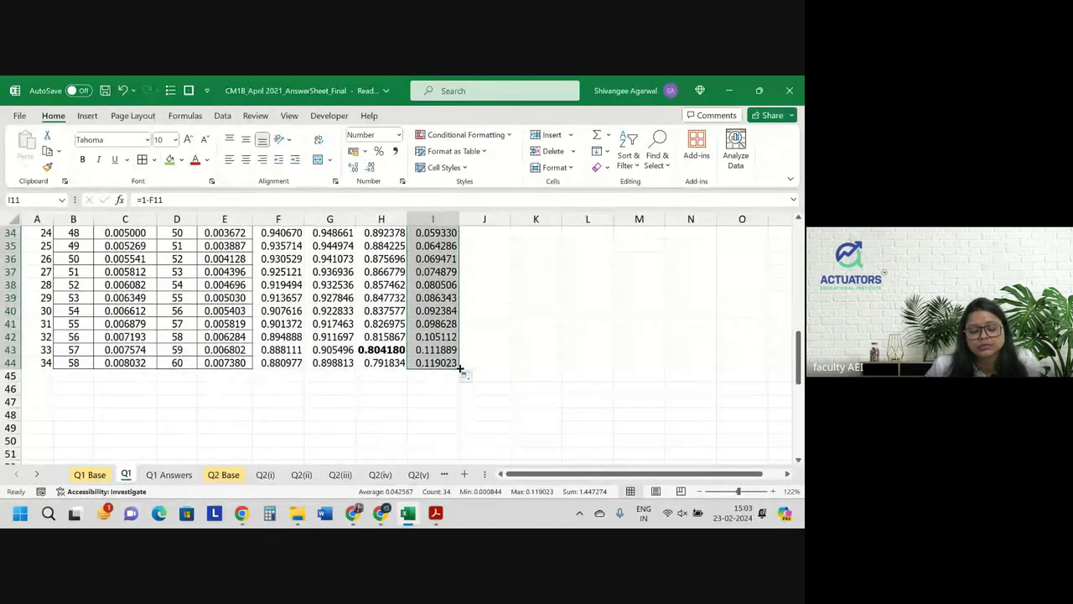
left_click_drag(459, 367, 506, 369)
scroll(498, 301, "up", 3)
scroll(499, 301, "up", 3)
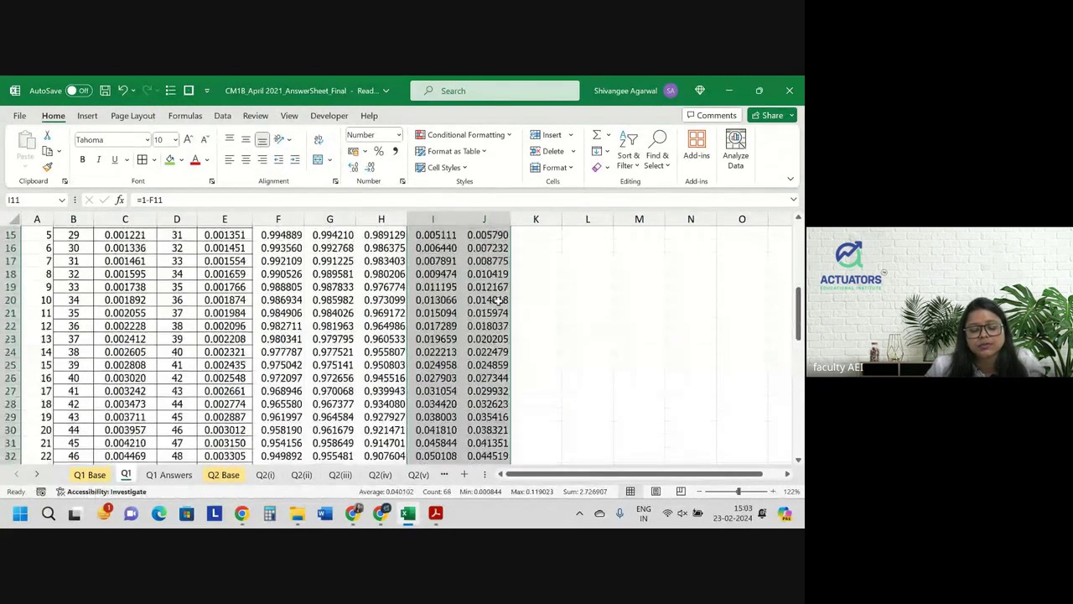
scroll(499, 299, "up", 2)
scroll(503, 303, "up", 1)
Enter =I11*J11 in K11 and show the result 8.2374E-07 in Scientific format.
left_click(530, 313)
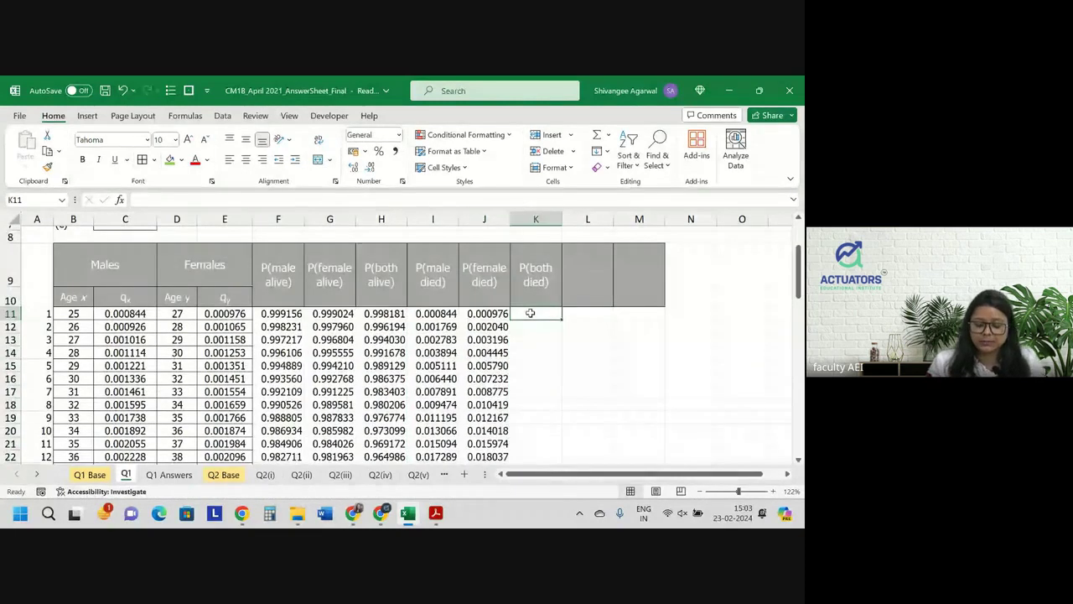
type("=I11*J11")
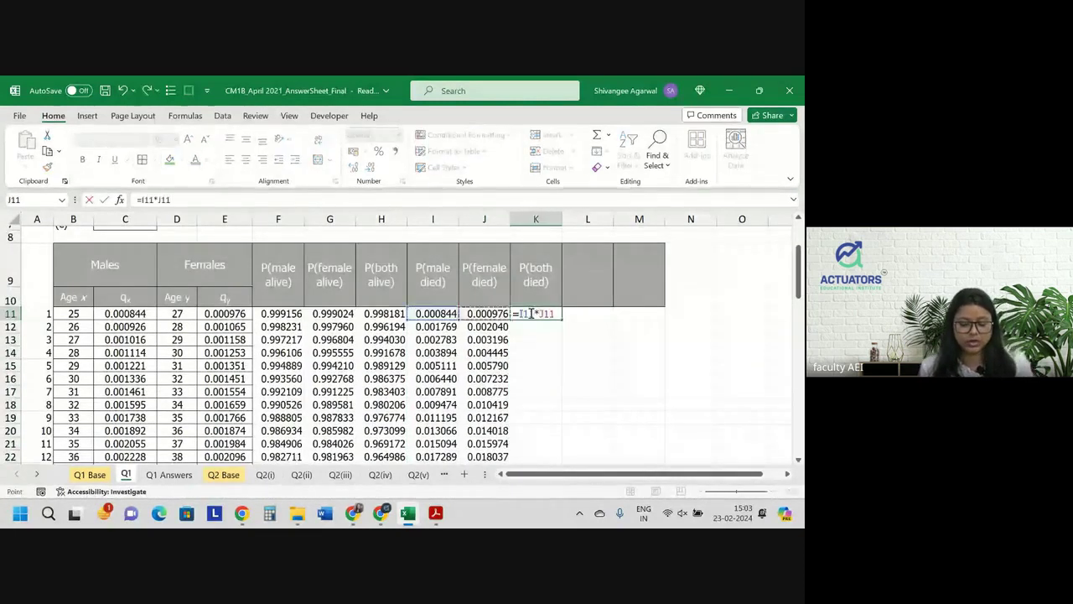
key("Return")
left_click(530, 312)
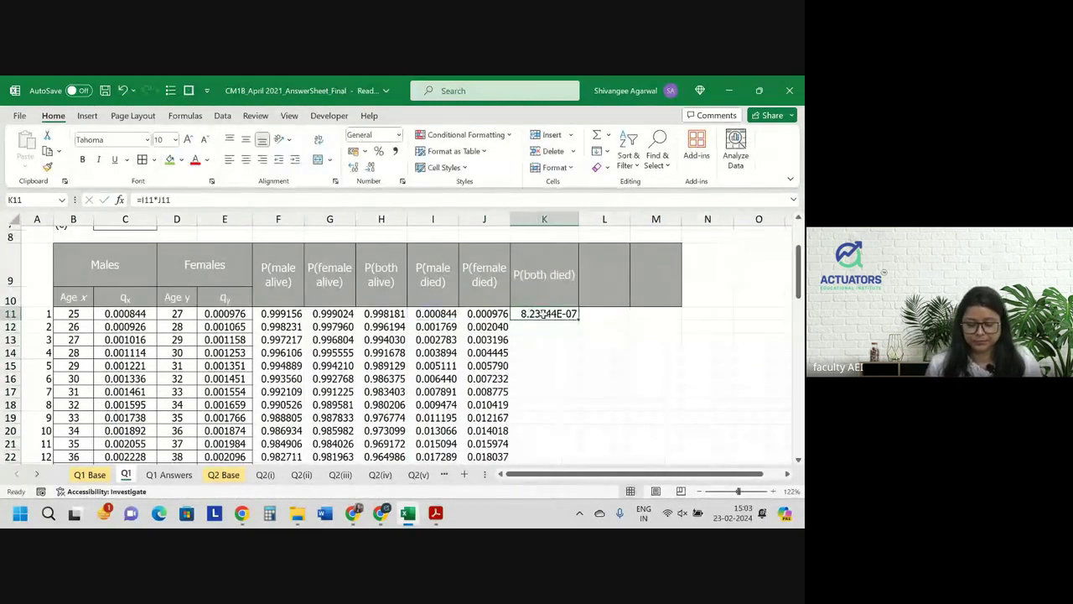
left_click(371, 167)
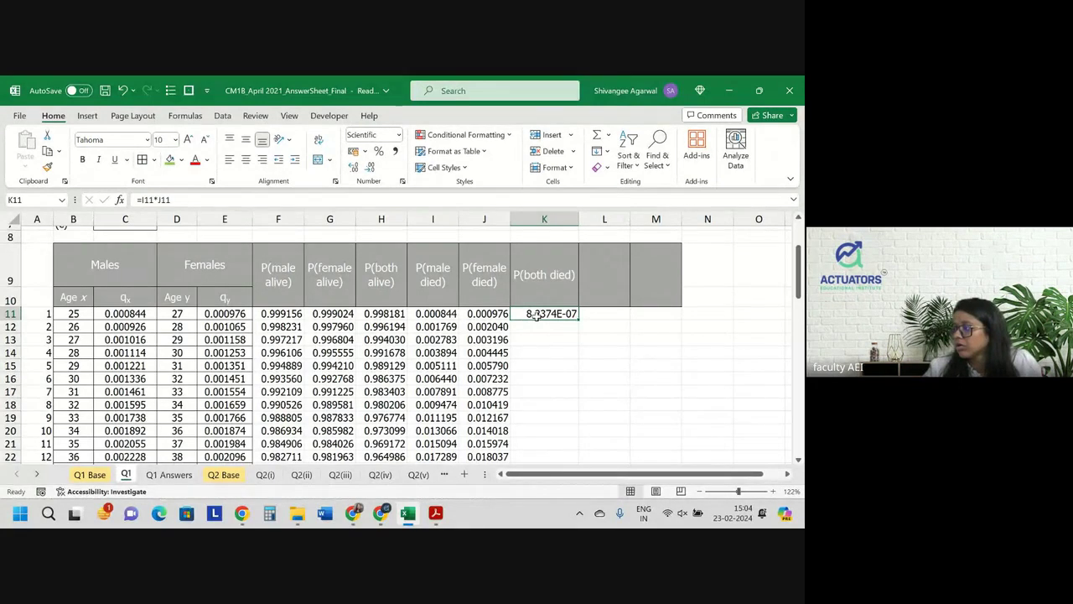
Inspect the death-probability formulas behind I11 and J11.
double_click(447, 314)
key("Return")
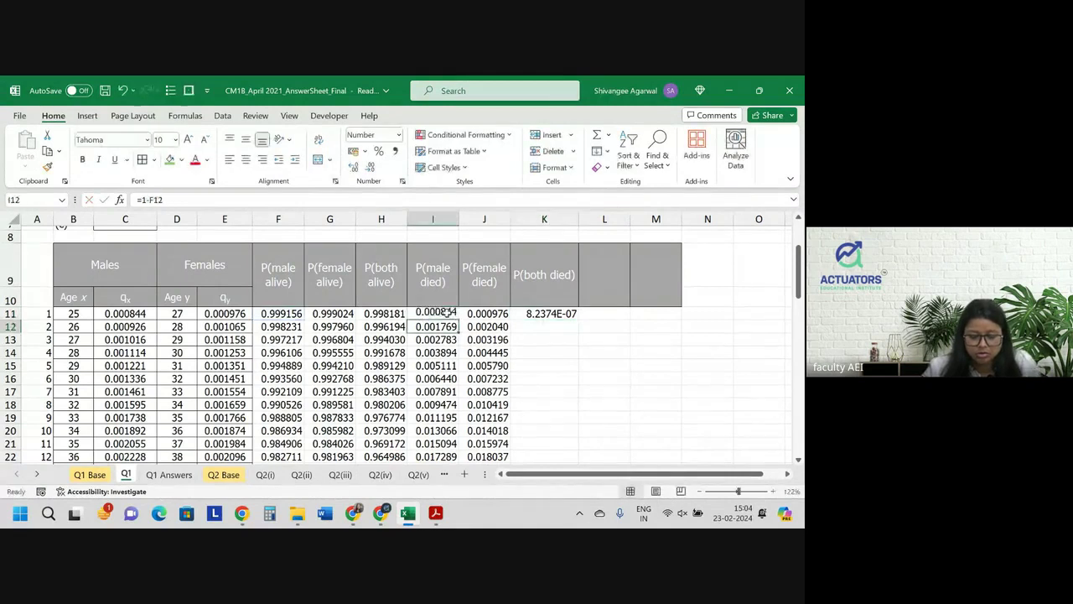
double_click(482, 313)
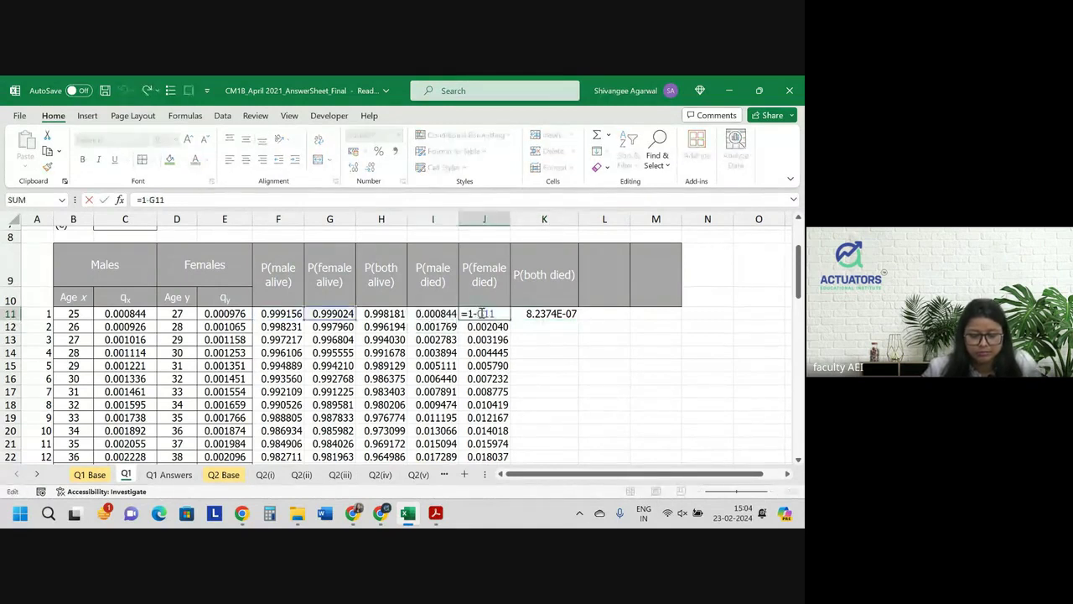
key("Return")
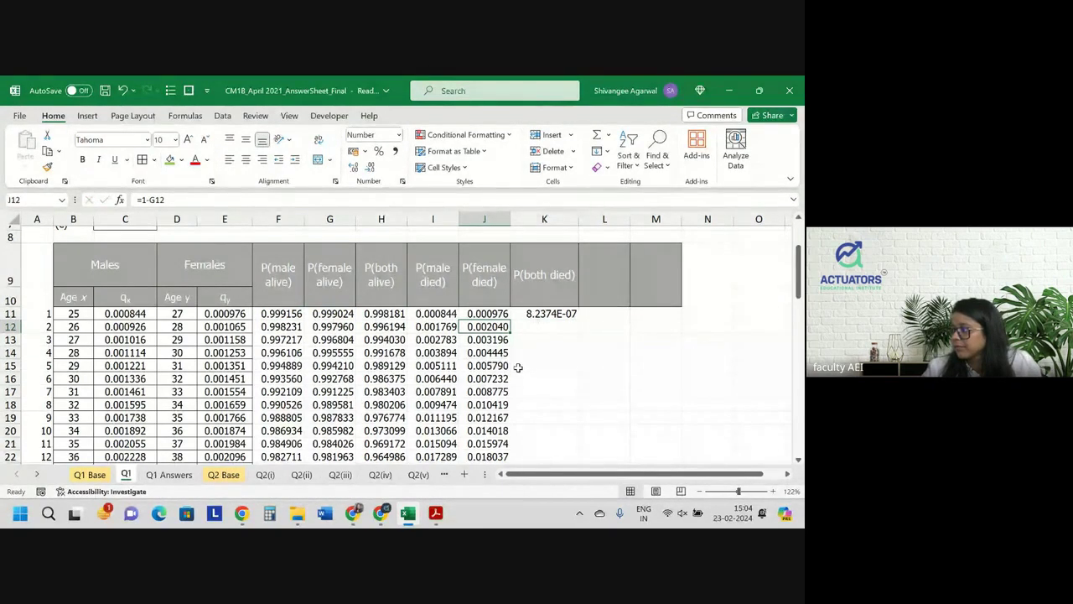
scroll(518, 367, "up", 1)
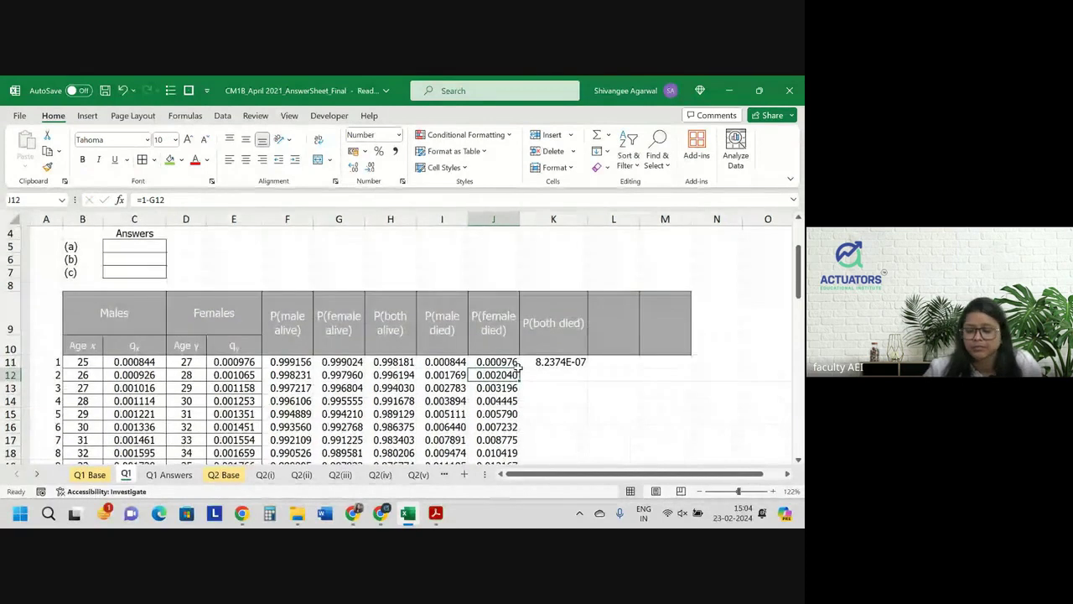
scroll(518, 367, "down", 1)
scroll(518, 367, "right", 1)
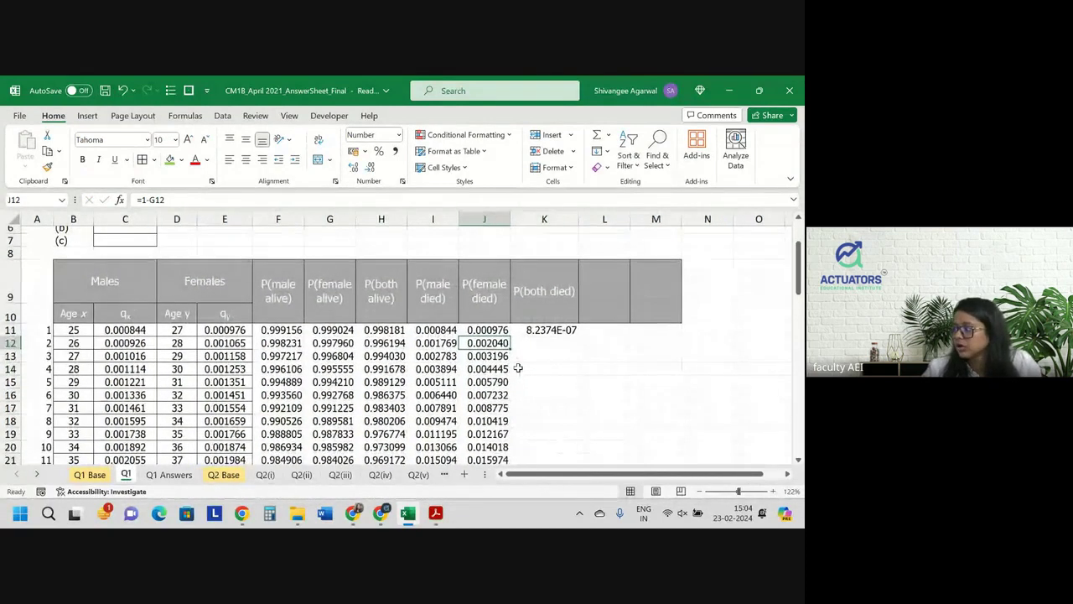
Format K11 as Number with six decimal places.
left_click(553, 330)
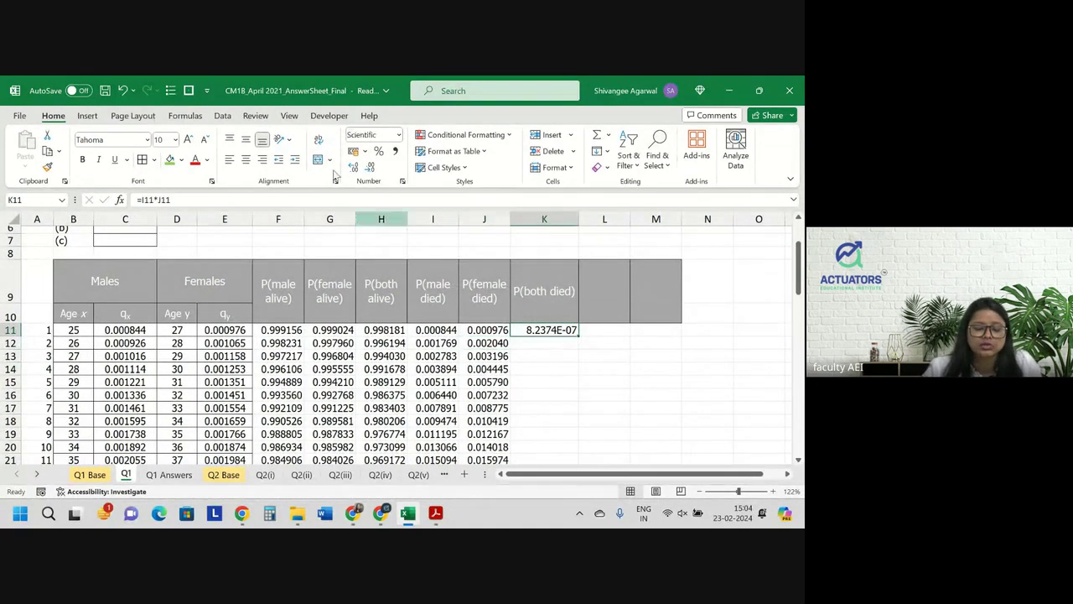
left_click(399, 135)
left_click(383, 183)
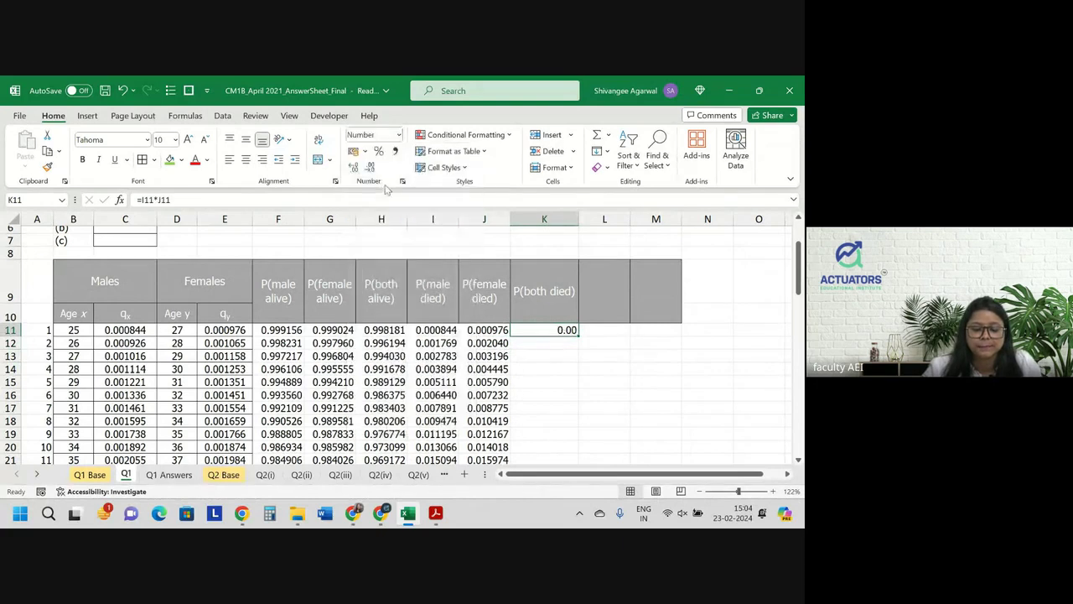
left_click(352, 167)
left_click(353, 166)
left_click(352, 167)
left_click(353, 166)
left_click(353, 167)
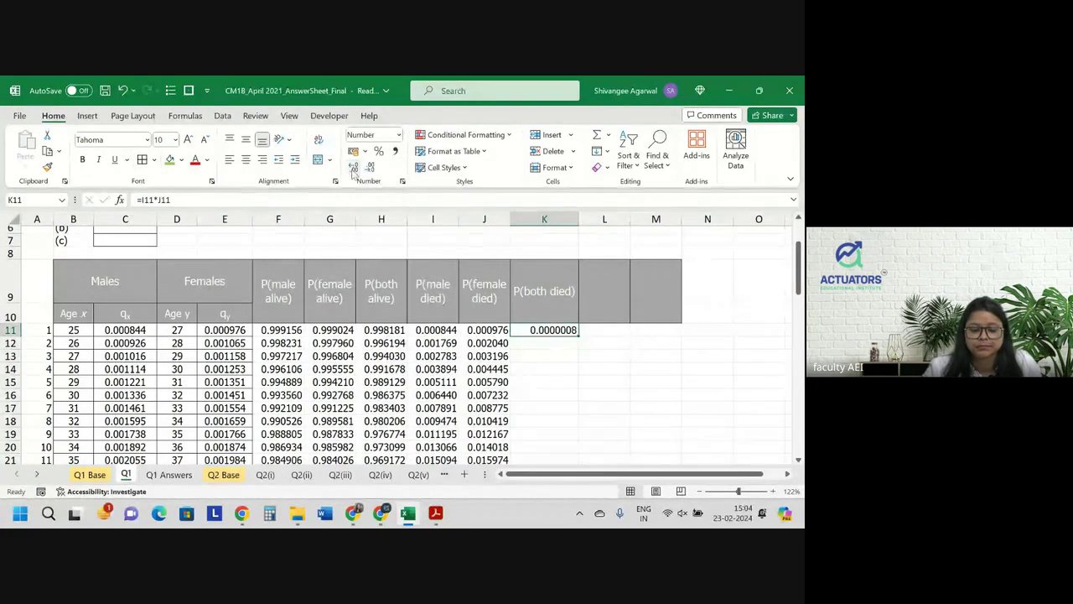
left_click(369, 167)
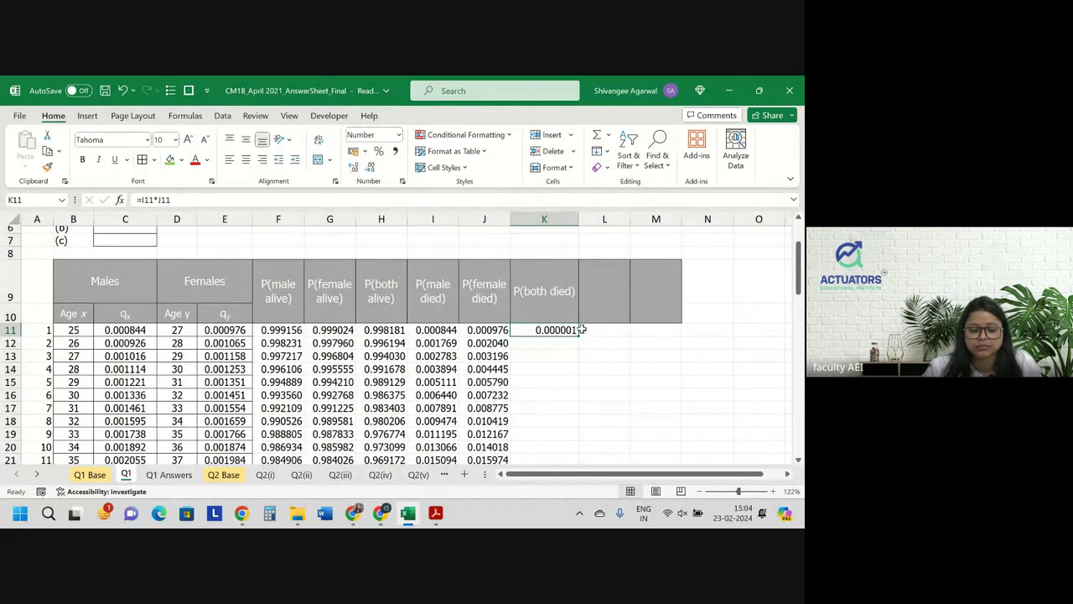
Fill P(both died) down to row 44 and check the values in K44 and K43.
double_click(576, 338)
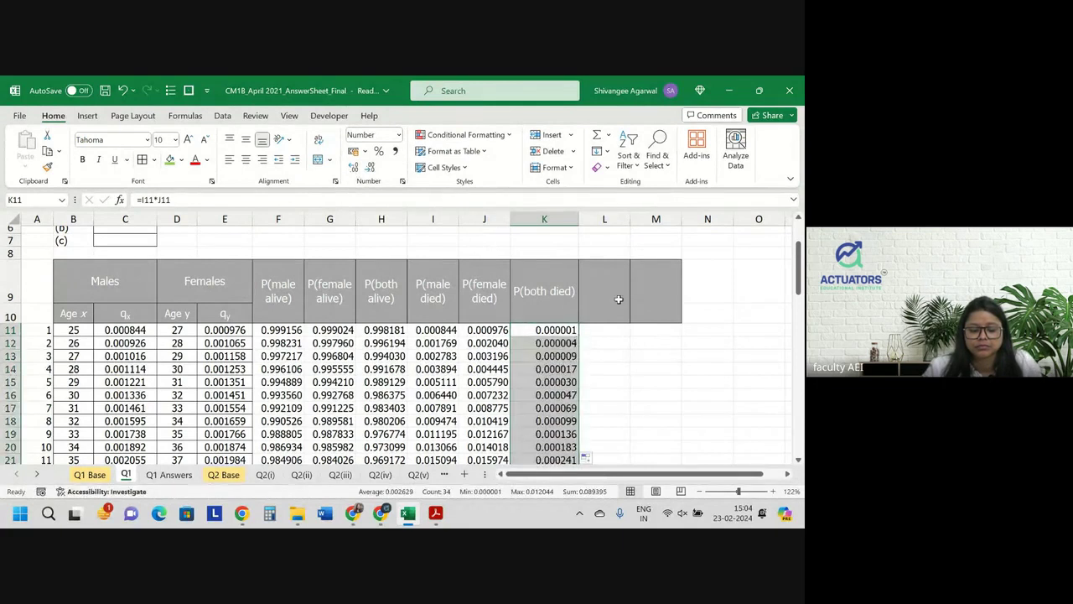
scroll(617, 299, "down", 2)
scroll(618, 299, "down", 2)
scroll(618, 299, "down", 3)
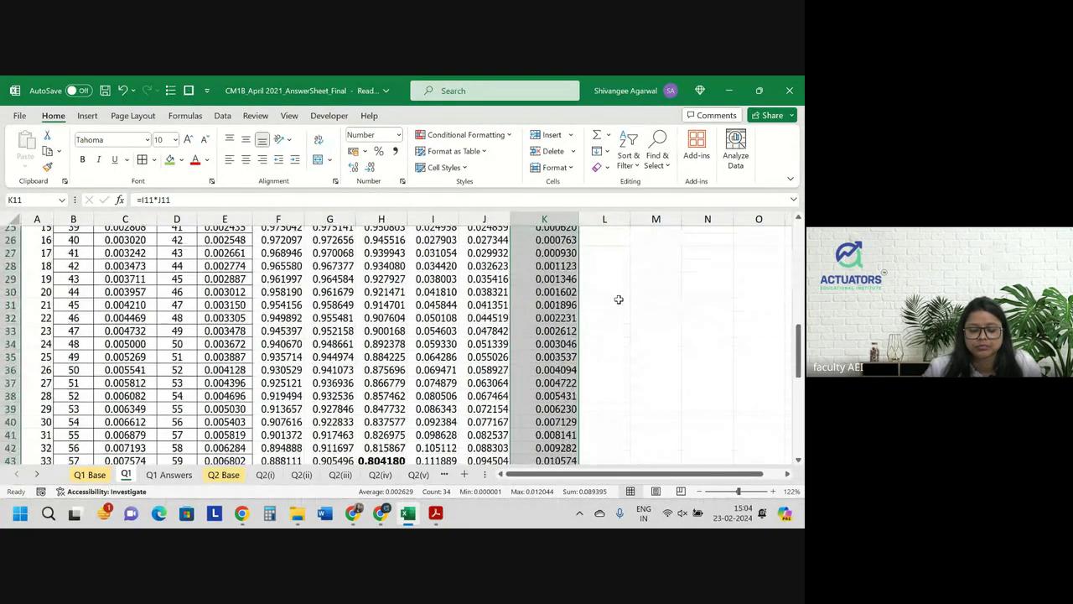
scroll(618, 299, "down", 2)
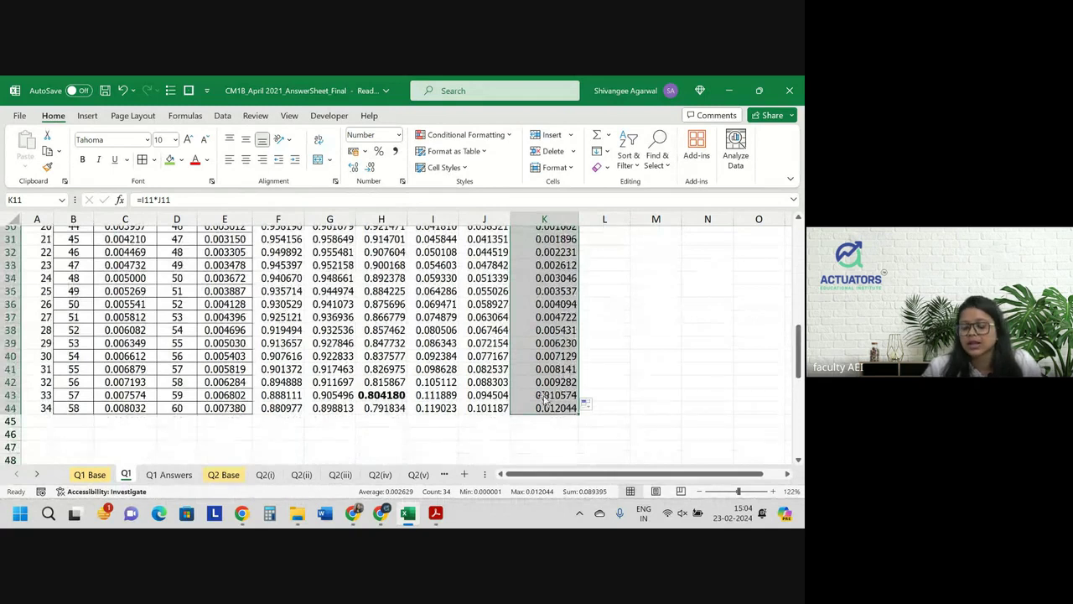
left_click(655, 381)
left_click(557, 407)
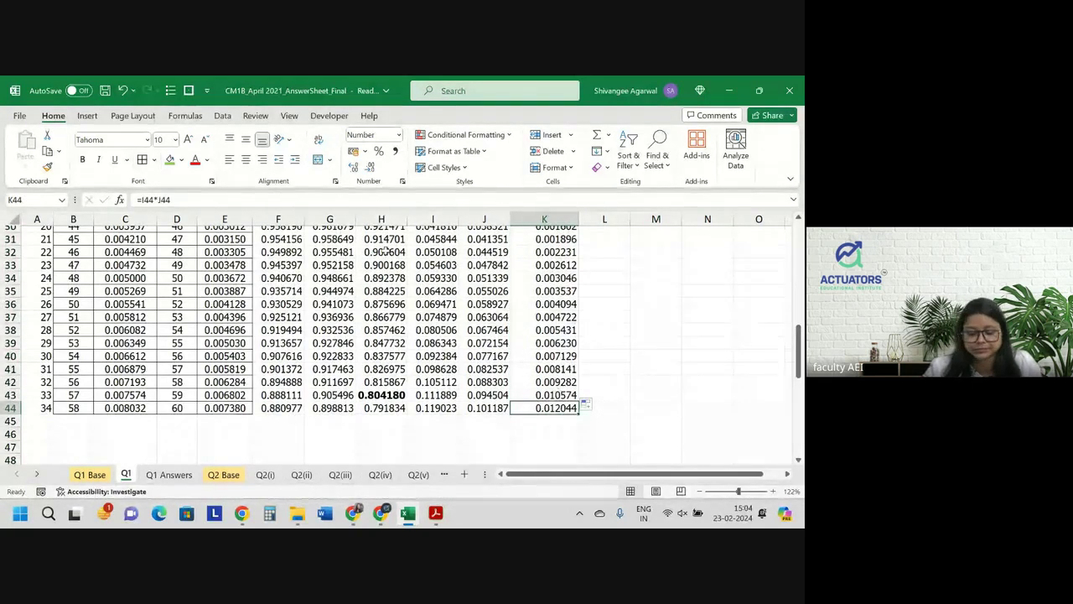
left_click(557, 394)
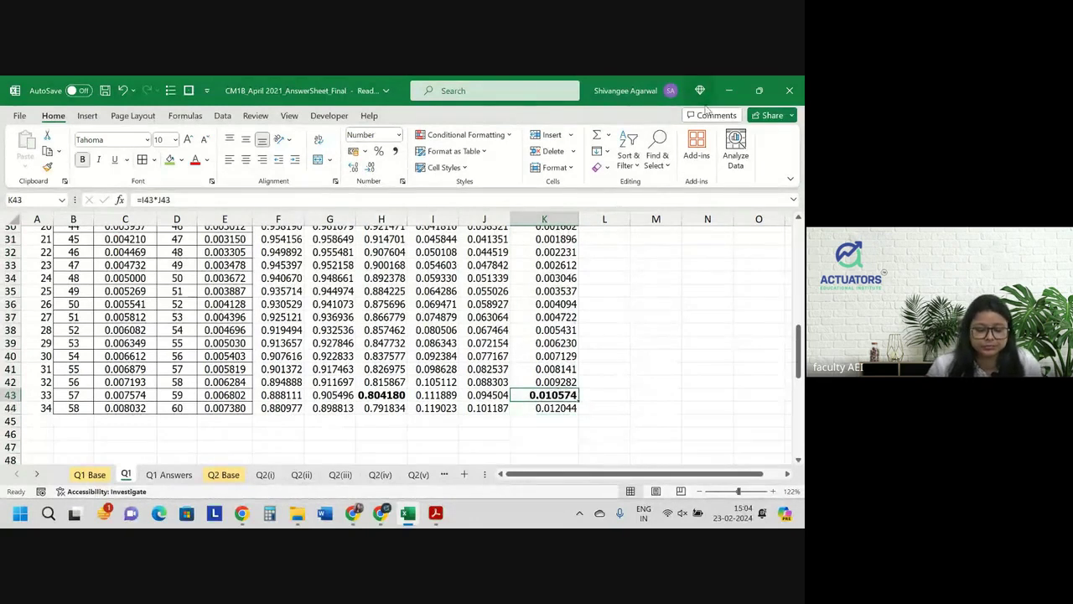
Link answer (a) in C5 to the P(both alive) value 0.804180 in H43.
key("ctrl+Up")
key("ctrl+Up")
key("ctrl+Up")
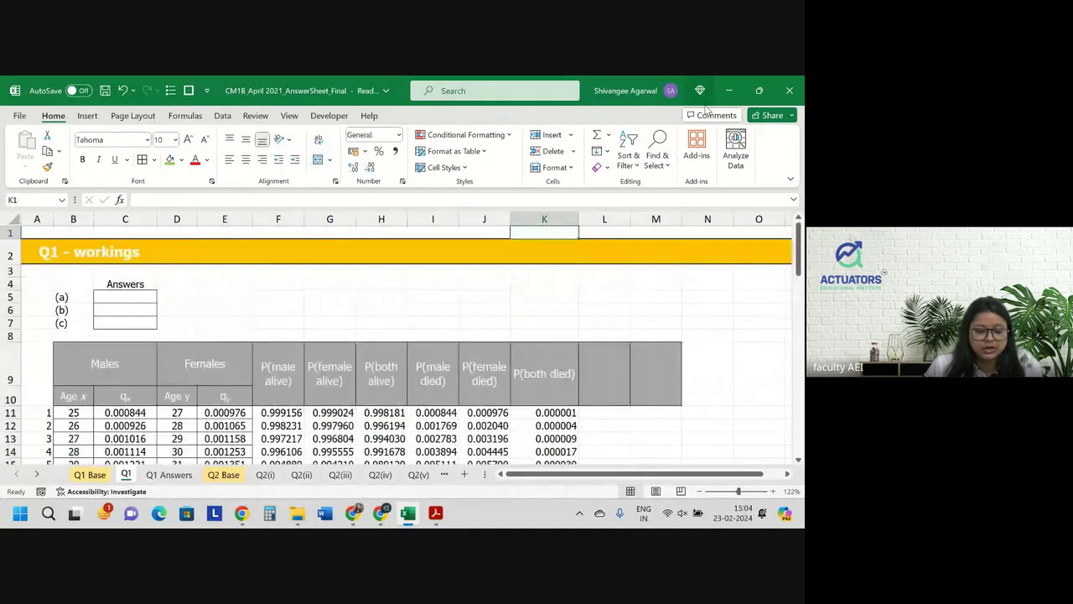
key("Down")
key("Down")
key("Down")
key("Down")
key("ctrl+Left")
key("Right")
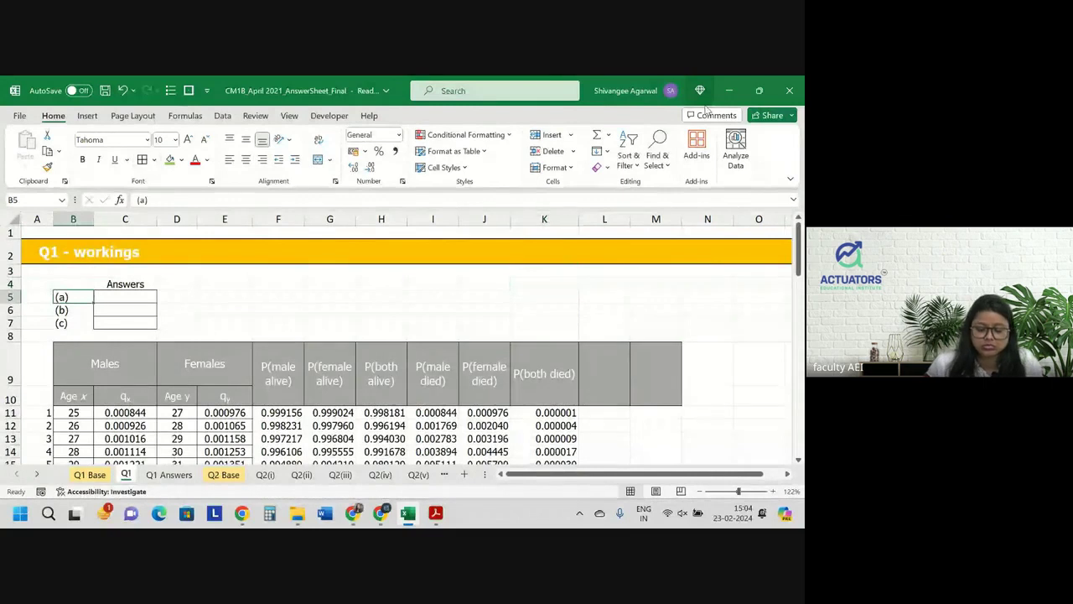
type("=")
key("Right")
key("Right")
key("Right")
key("Right")
key("Right")
key("Right")
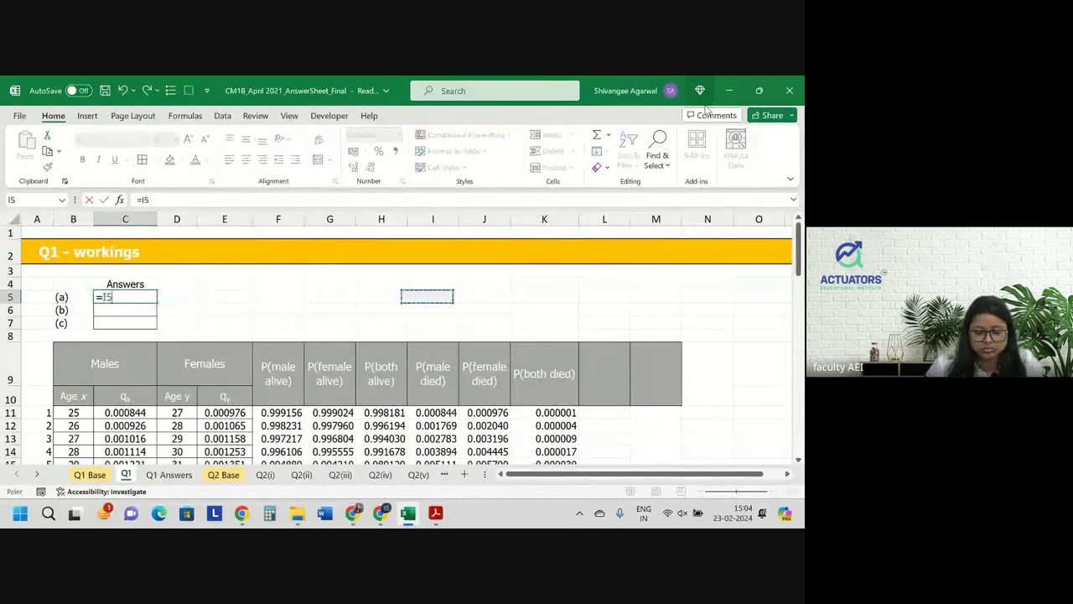
key("Down")
key("Down")
key("Down")
key("Left")
key("Down")
key("Down")
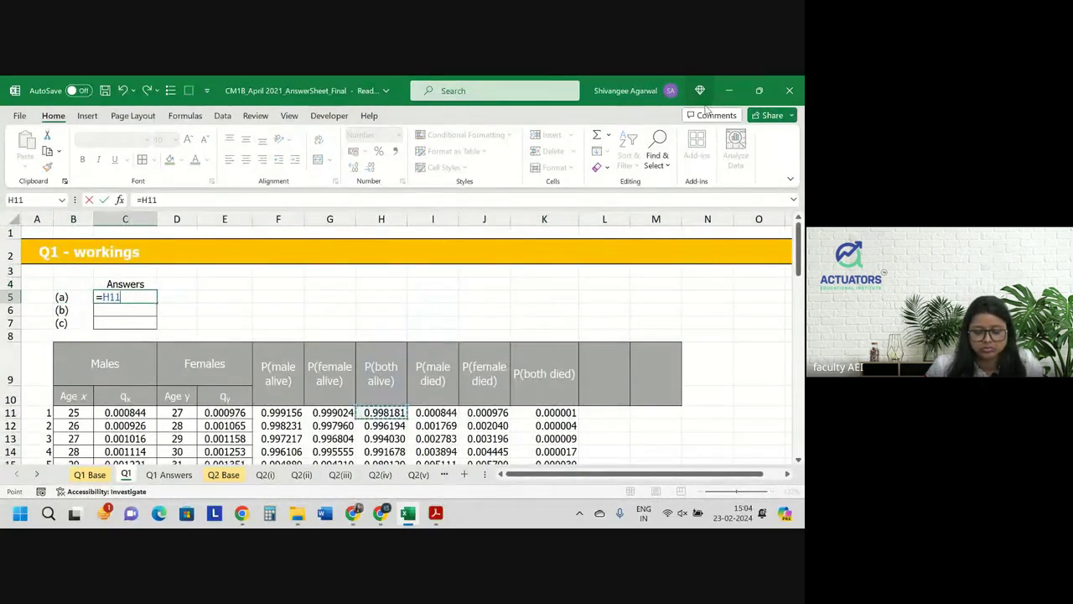
key("ctrl+Down")
key("Return")
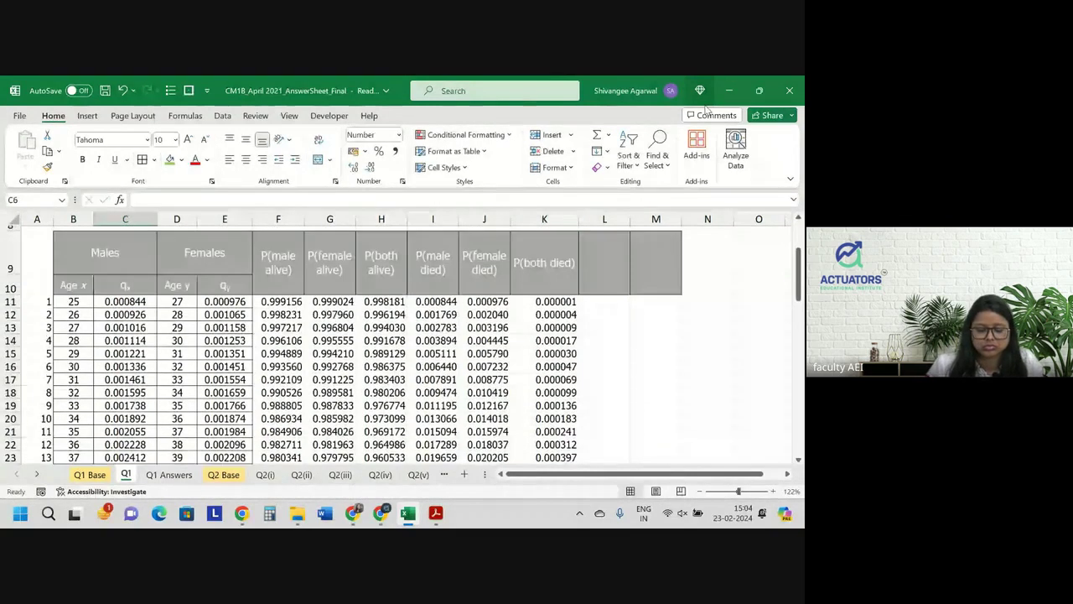
Link answer (b) in C6 to P(both died) 0.010574 in K43, then review J12's formula.
type("=")
key("Right")
key("Right")
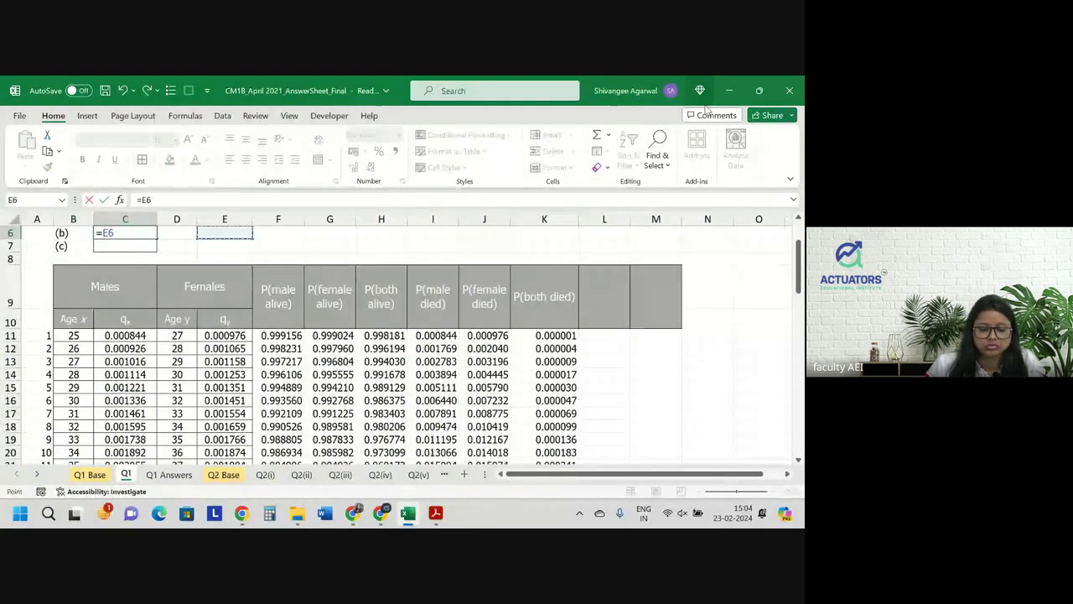
key("Down")
key("Down")
key("Down")
key("Right")
key("Right")
key("Right")
key("Right")
key("Right")
key("Right")
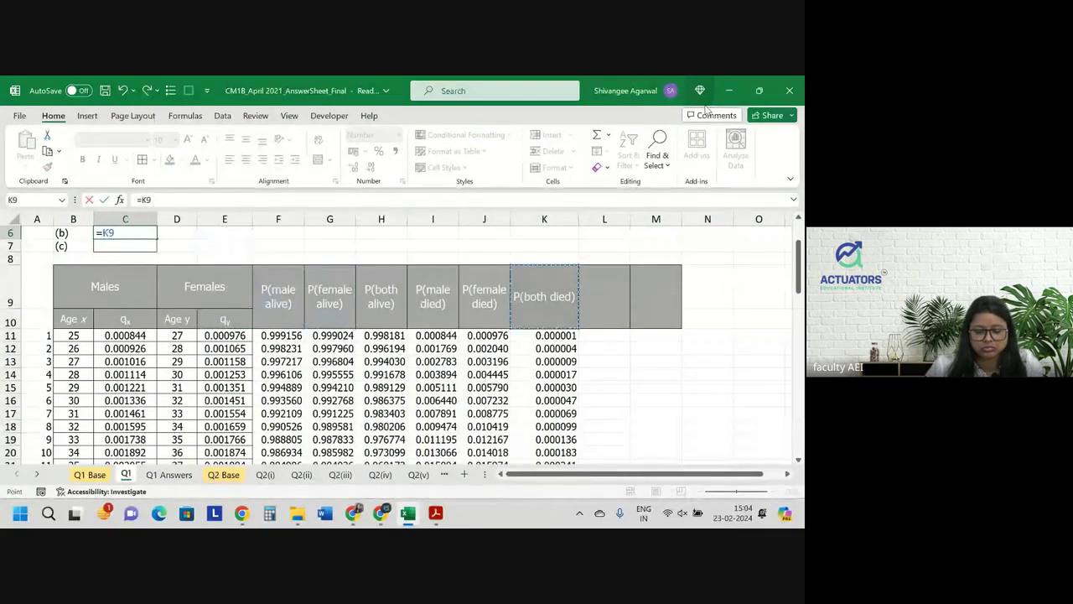
key("ctrl+Down")
key("Return")
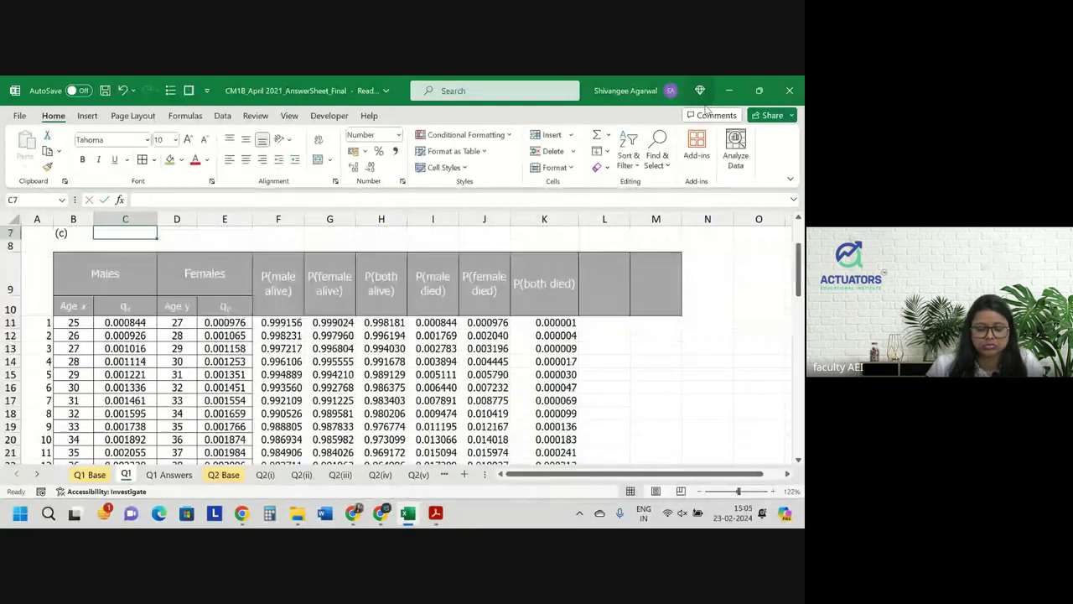
key("ctrl+Up")
key("ctrl+Up")
key("ctrl+Up")
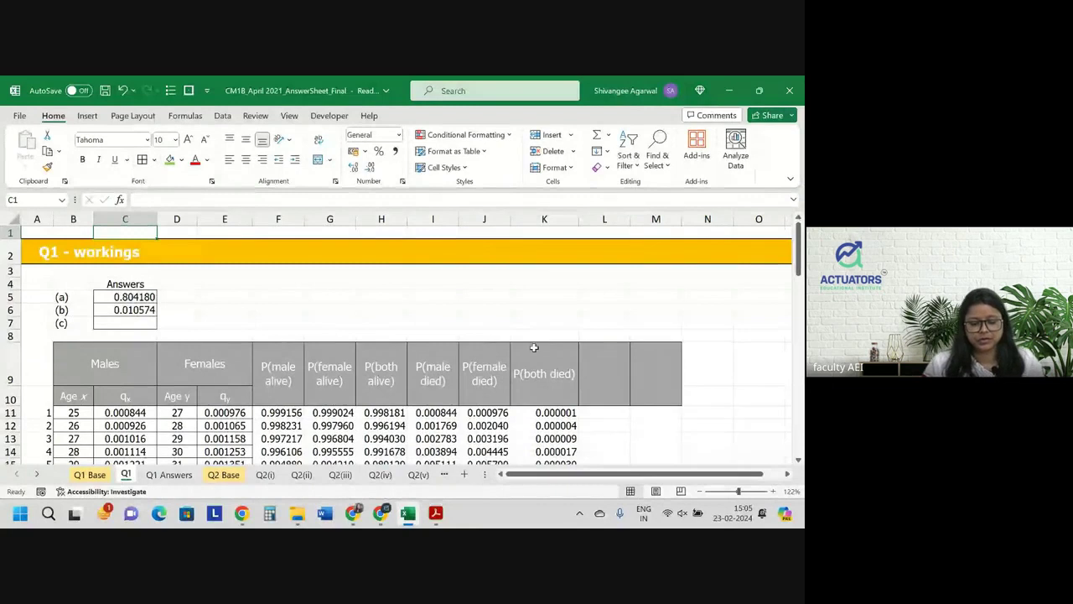
scroll(534, 347, "down", 2)
scroll(534, 347, "down", 1)
left_click(463, 325)
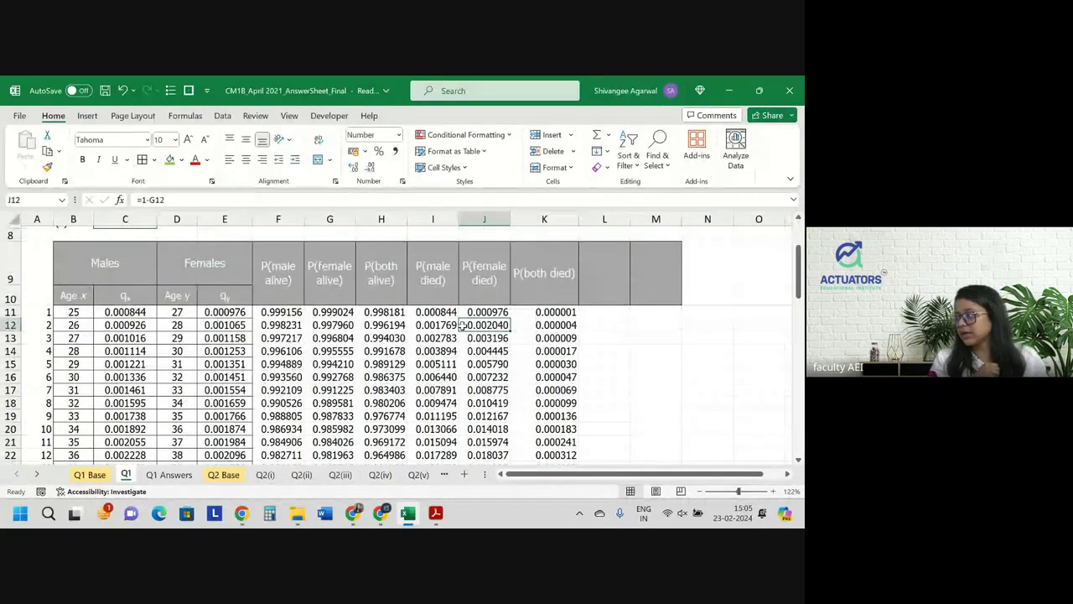
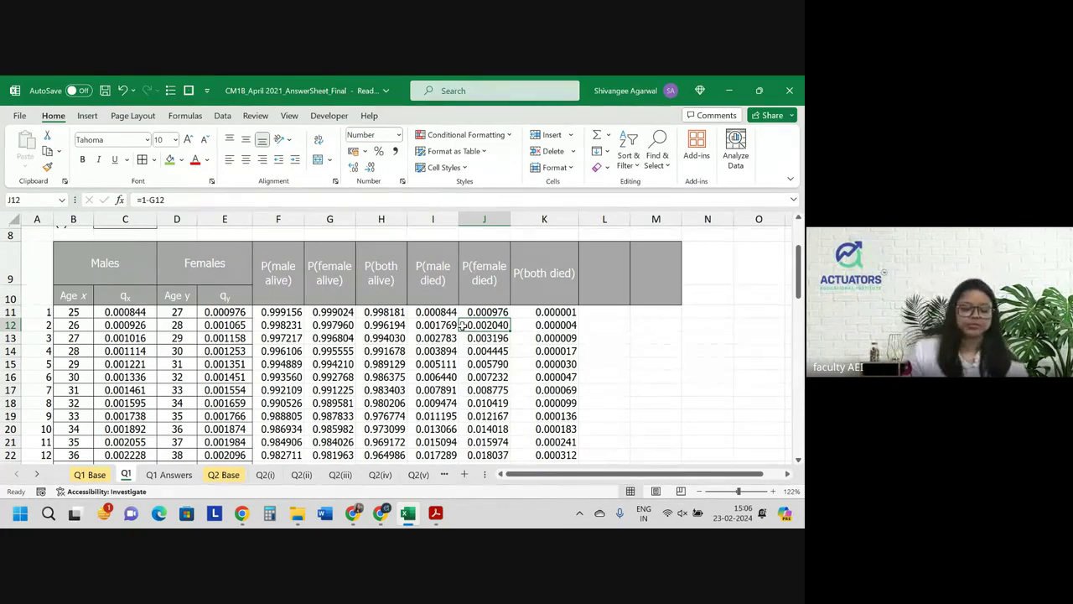
Check the exam question's wording on the female's year of death against row 15's probabilities.
key("alt+Tab")
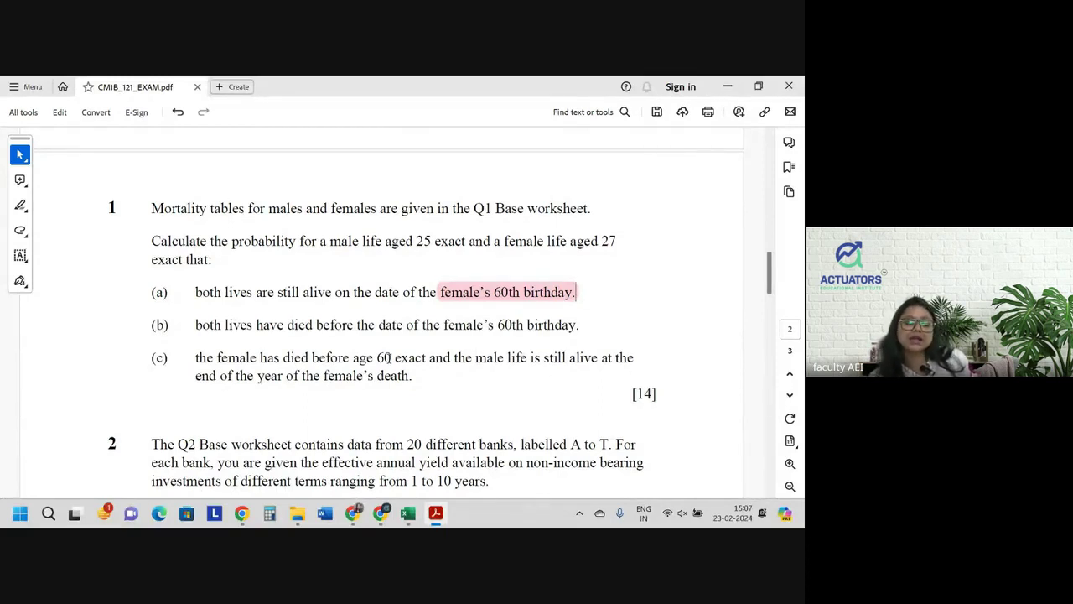
left_click_drag(217, 369, 414, 379)
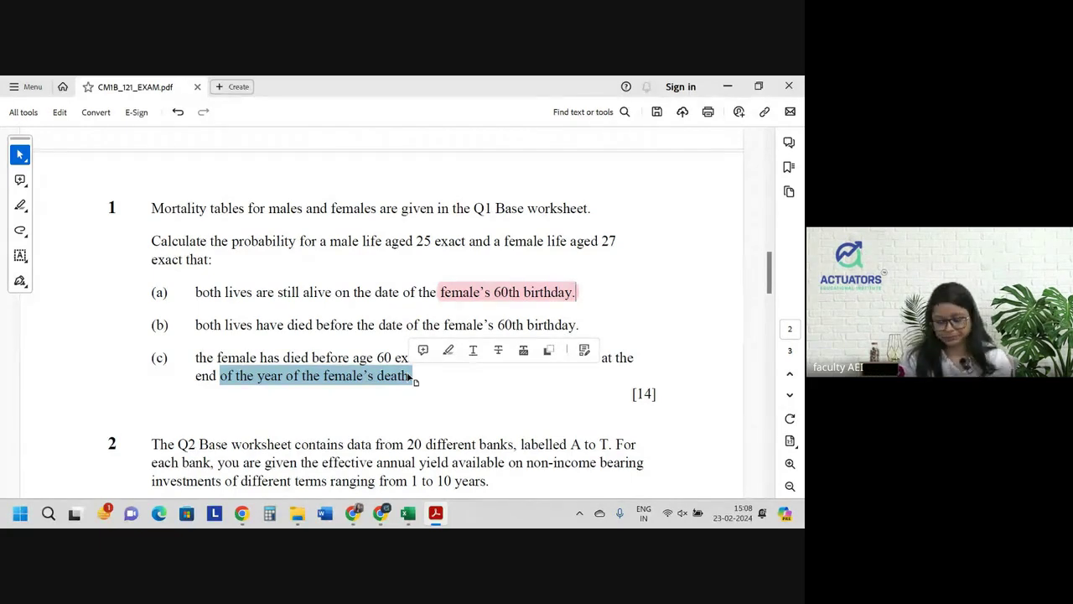
key("alt+Tab")
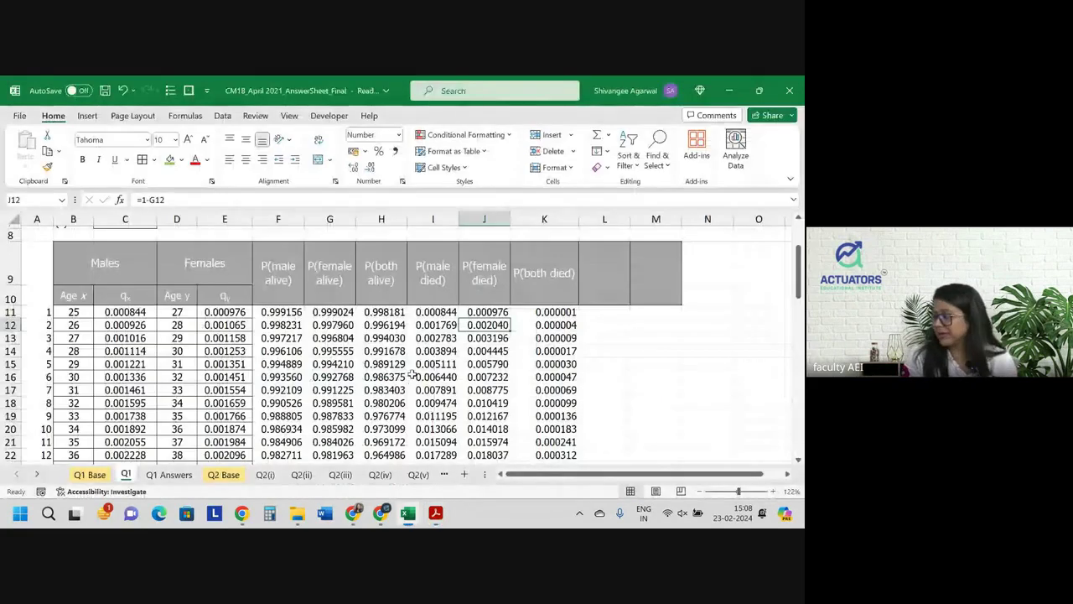
left_click(598, 292)
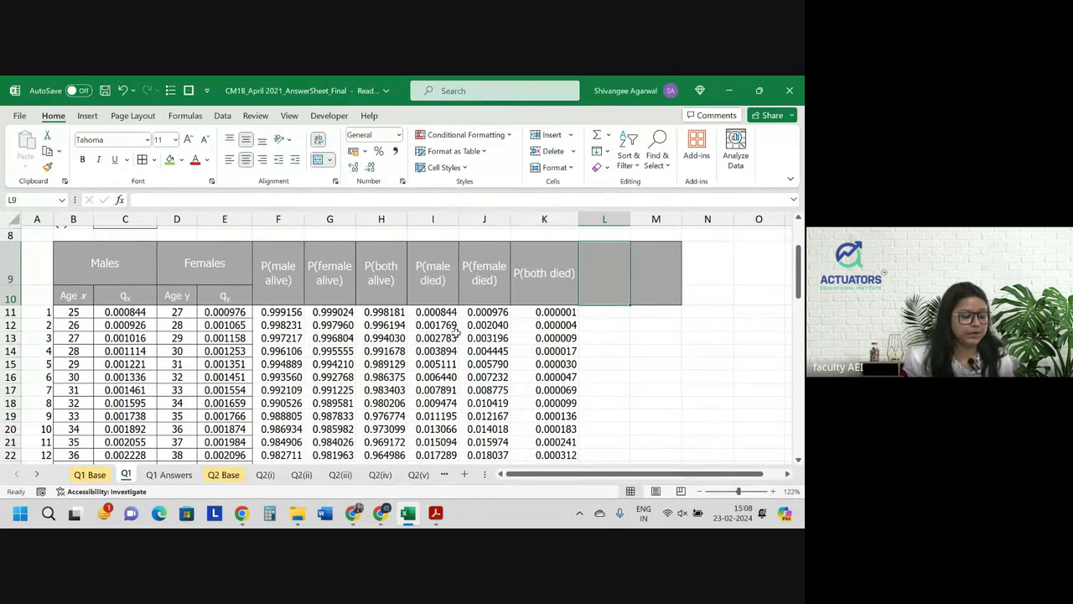
left_click_drag(186, 362, 611, 364)
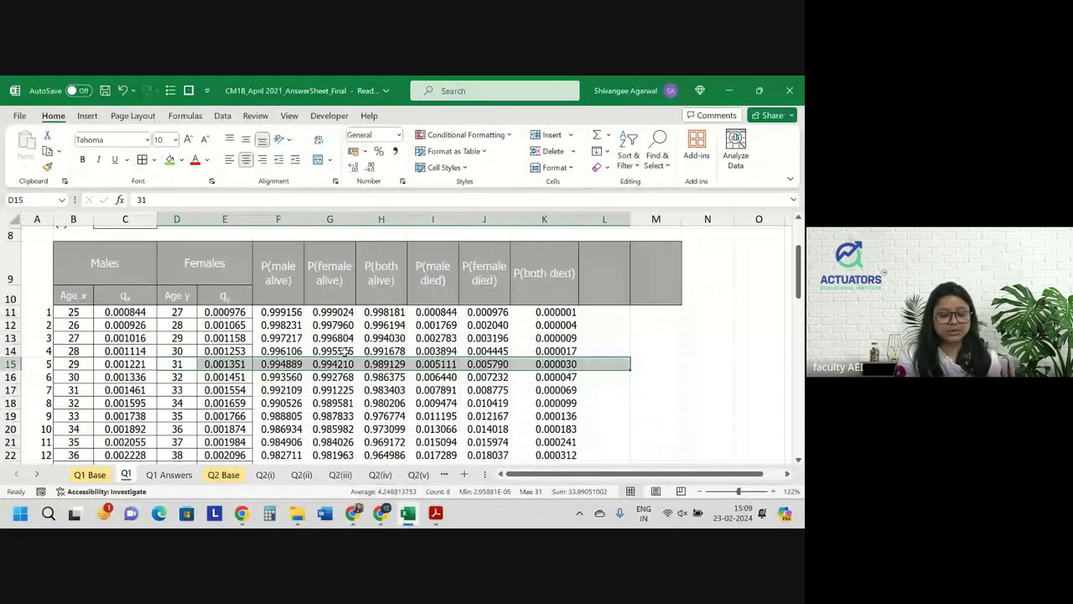
Head L9 'P(female dies in a year)' and enter =E11 in L11.
left_click(600, 272)
type("P(fe")
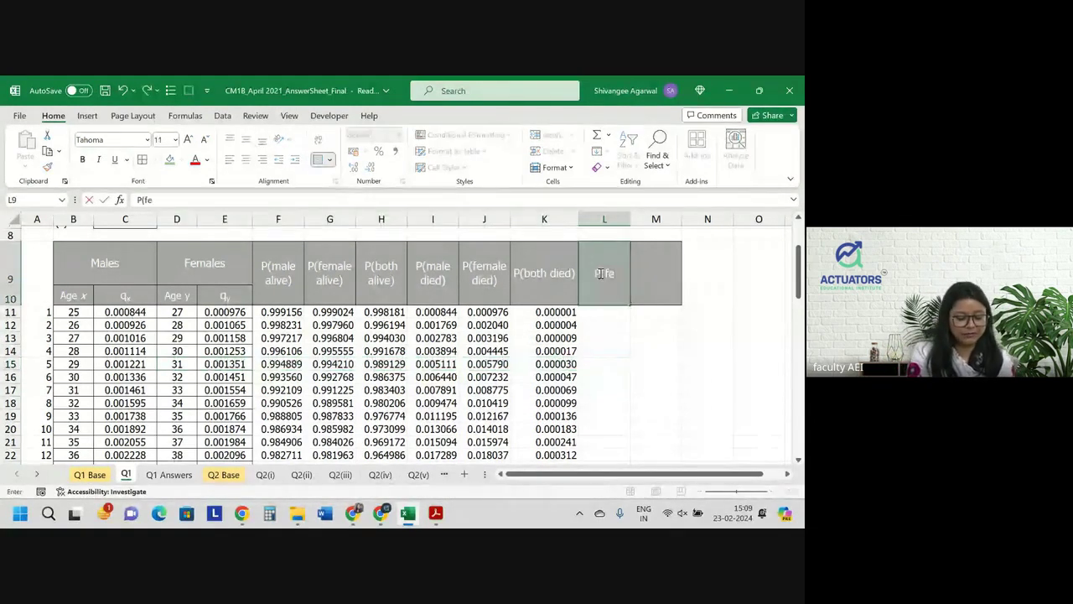
type("male dies in")
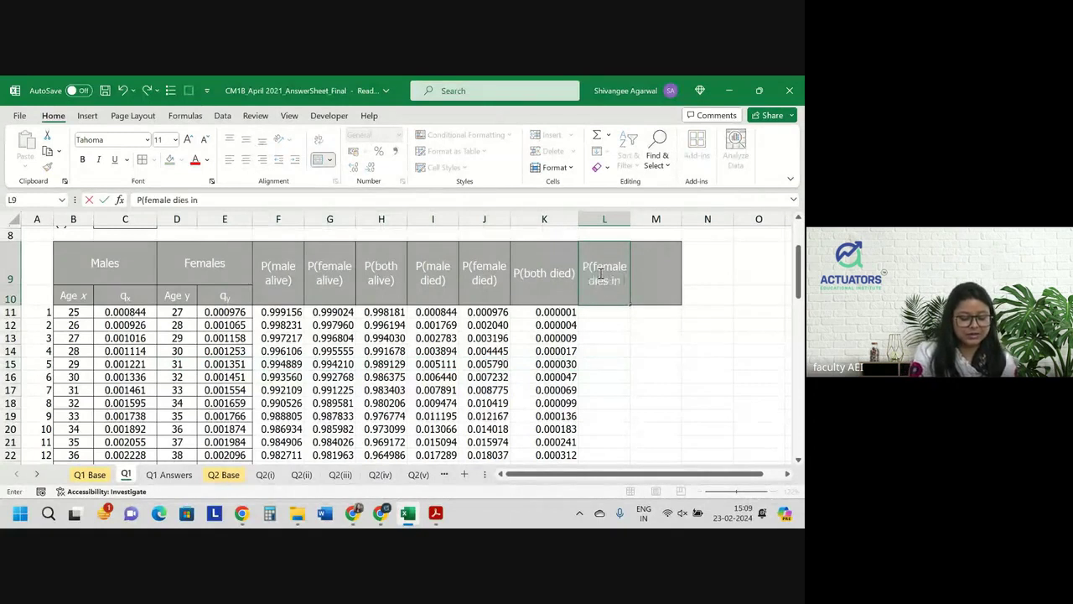
type(" a year)")
key("Return")
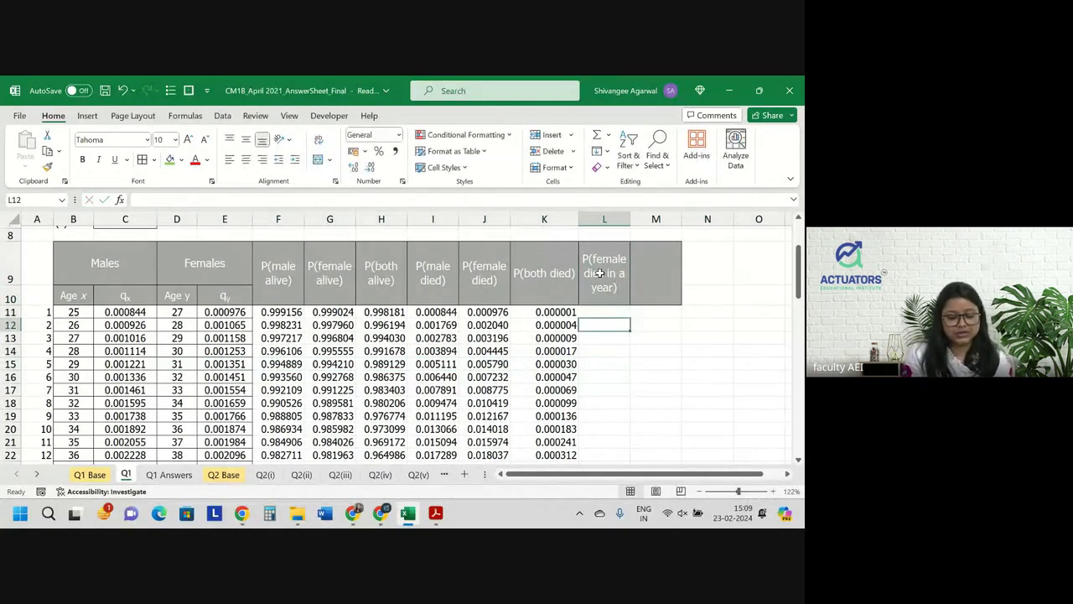
type("=")
key("Left")
key("Left")
key("Left")
key("Left")
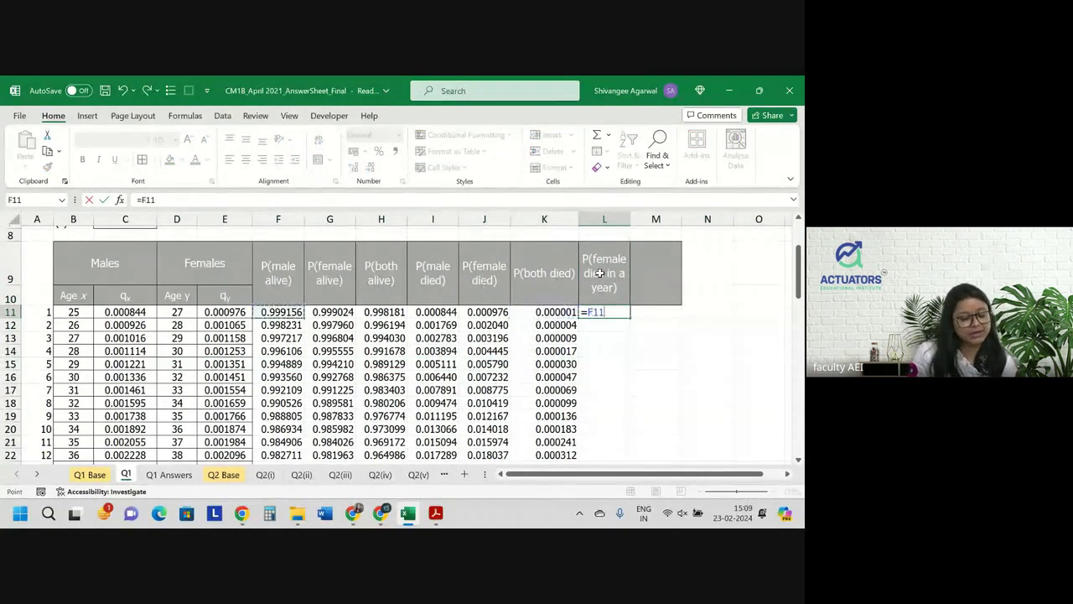
key("Left")
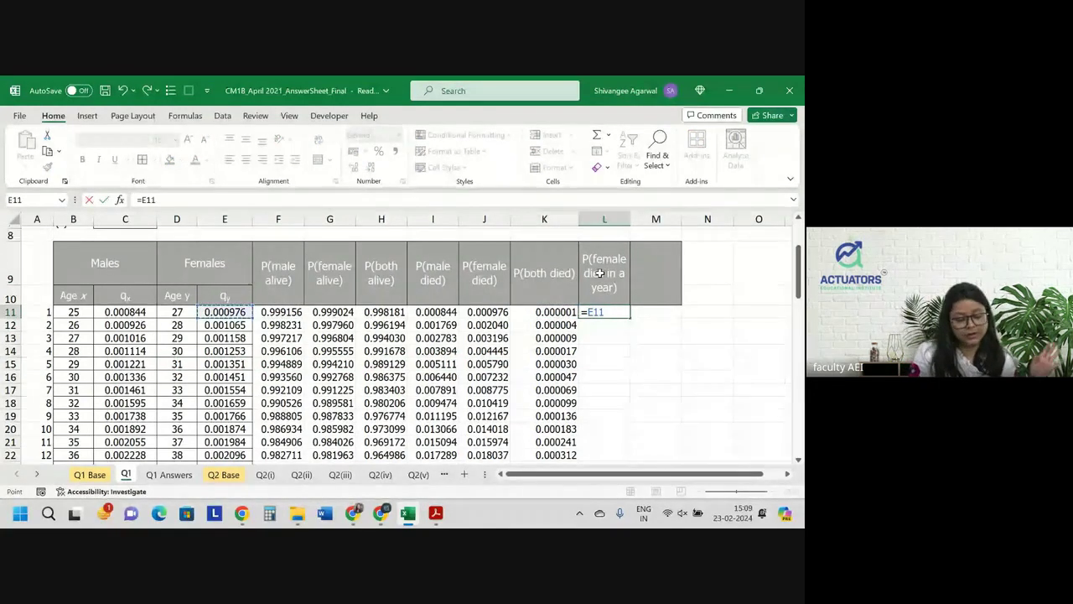
key("Return")
Enter =G11*H12 in L12 and fill it down the table.
type("=")
key("Up")
key("Left")
key("Left")
key("Left")
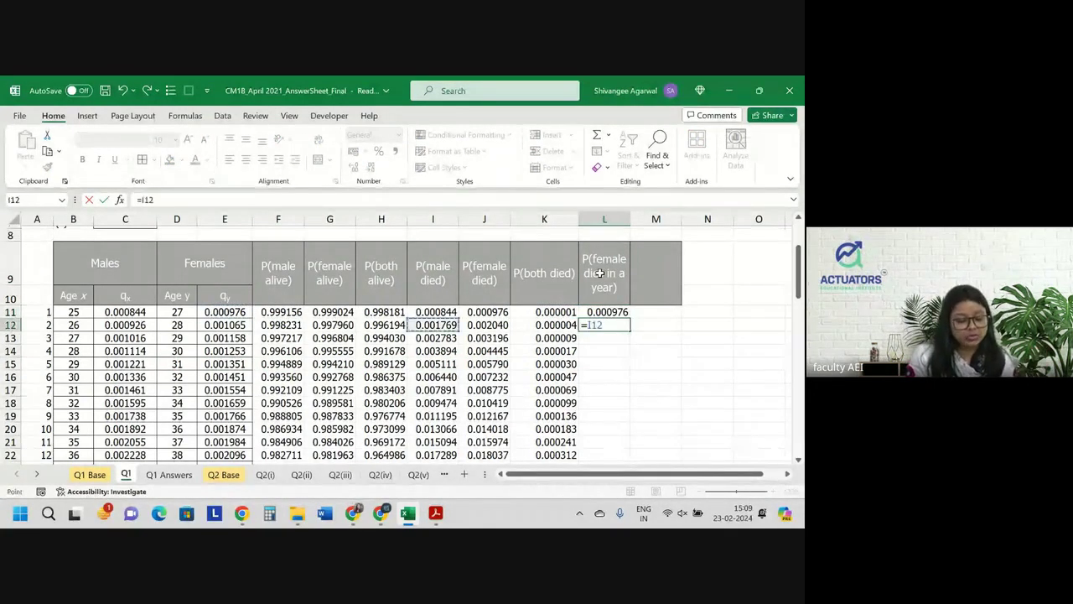
key("Left")
key("Left")
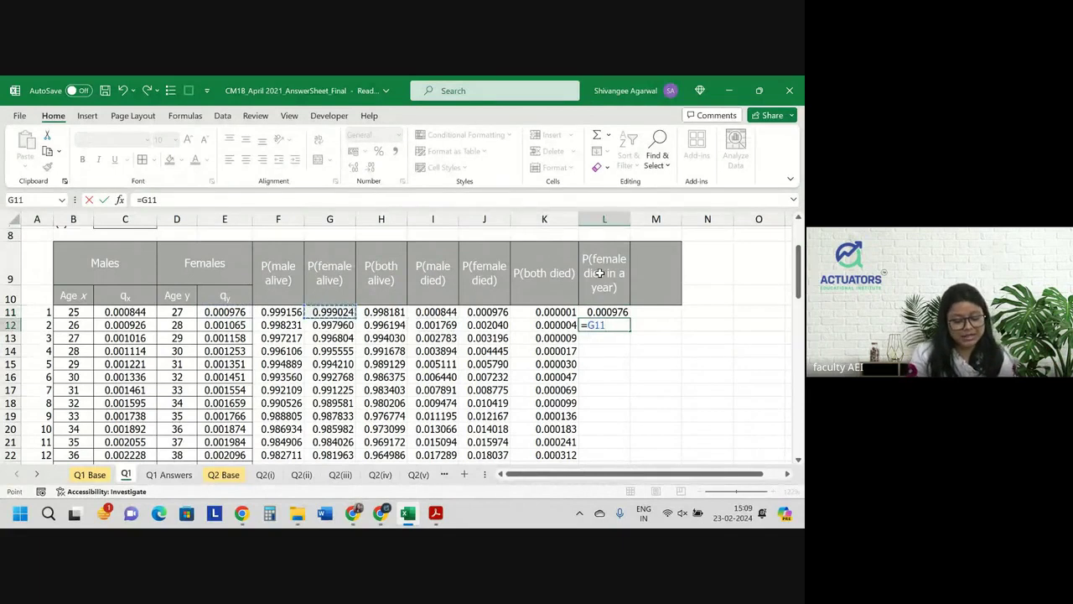
type("*")
key("Left")
key("Left")
key("Left")
key("Left")
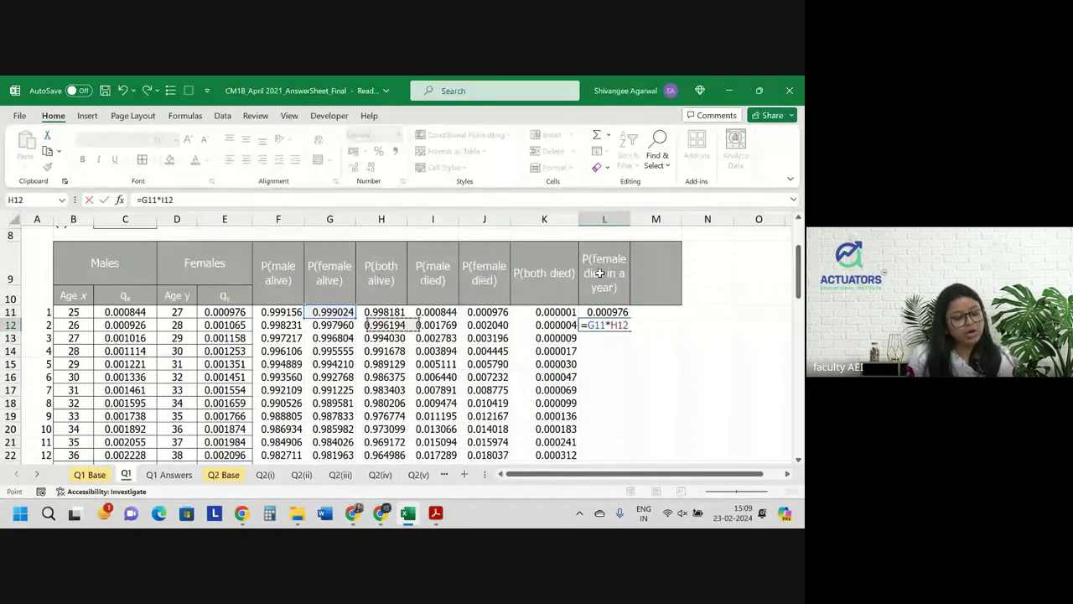
key("Return")
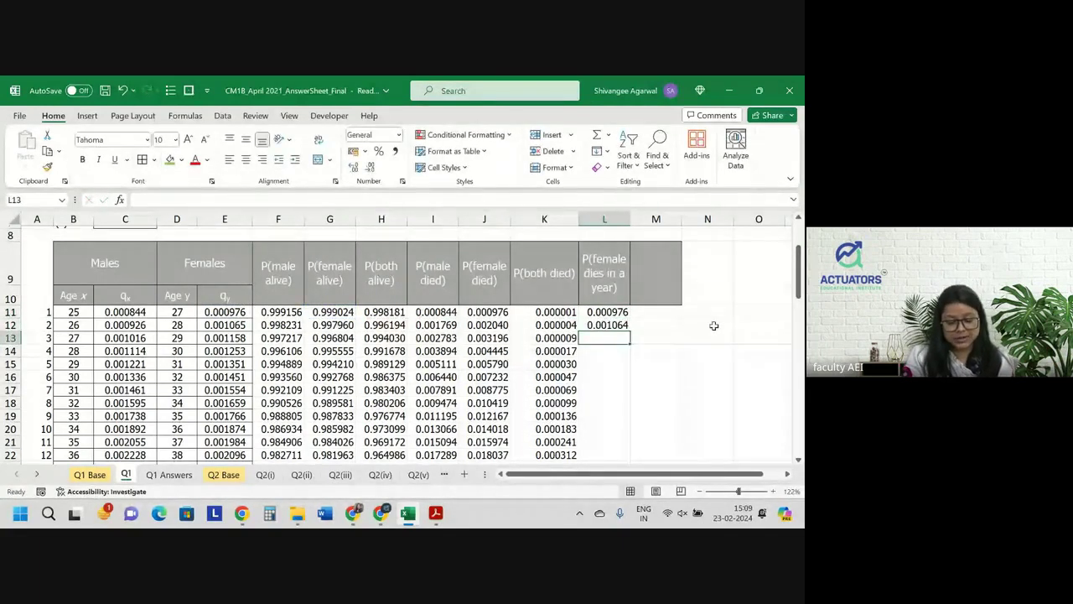
left_click(604, 325)
double_click(629, 331)
left_click(646, 273)
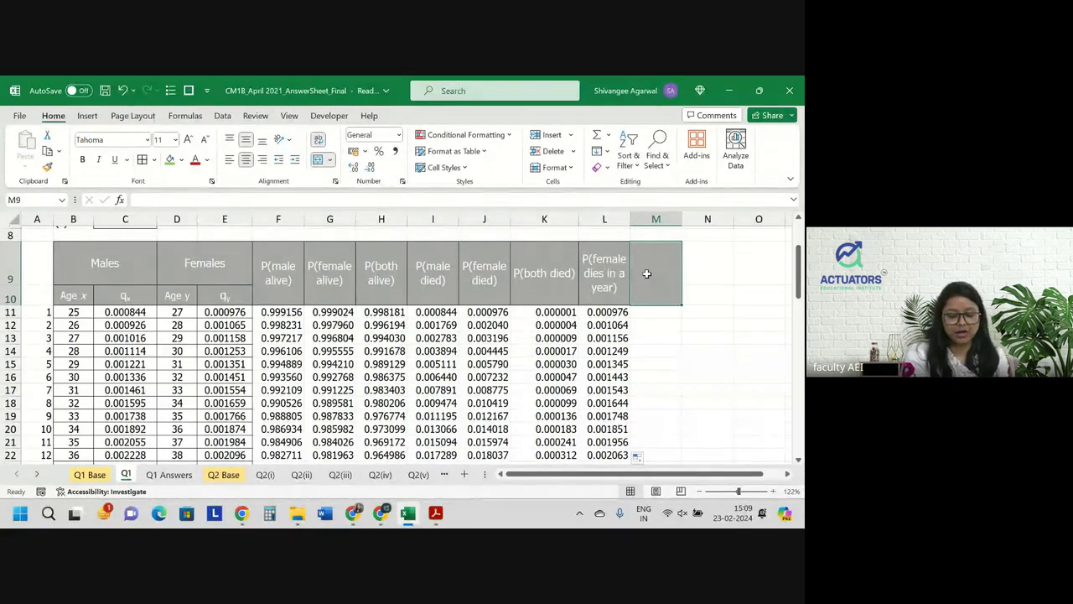
Head M9 'P(female dies in a year and male still alive)', fixing the typo, and widen column M.
type("P")
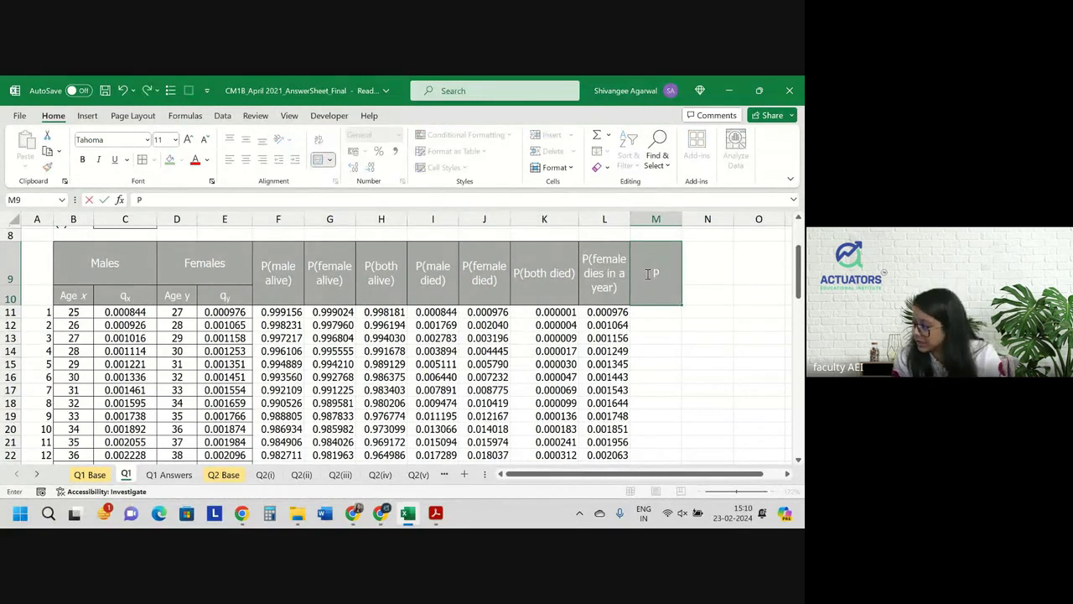
type("(")
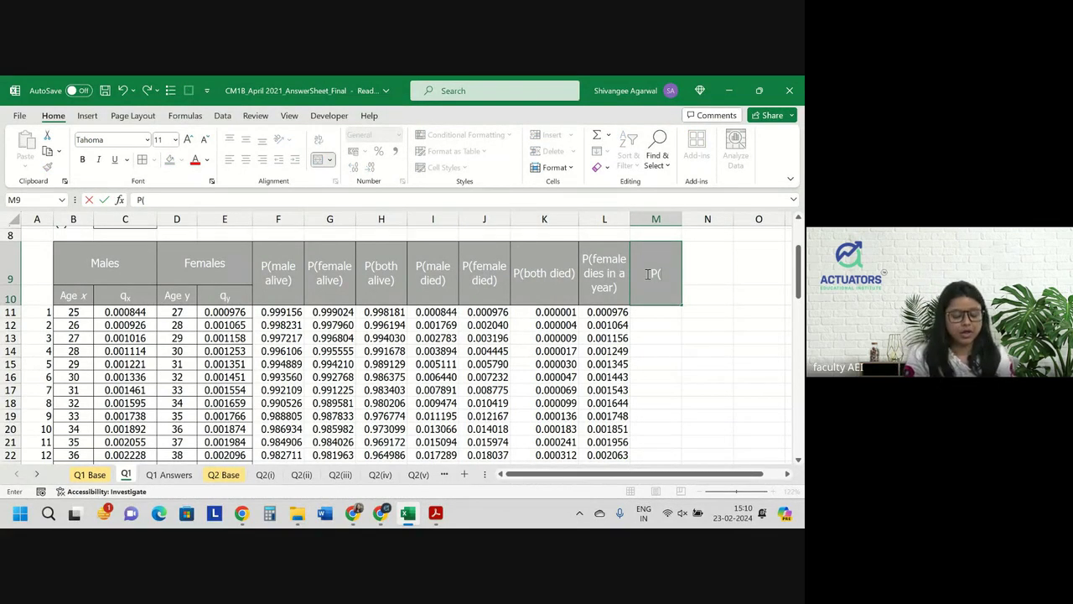
type("female dies")
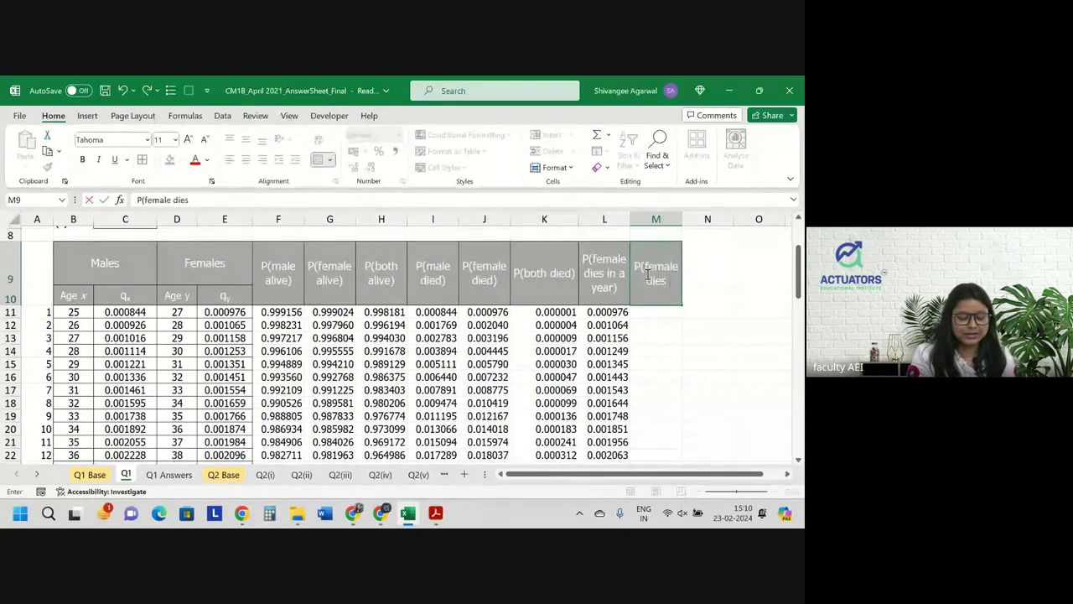
type(" in a y")
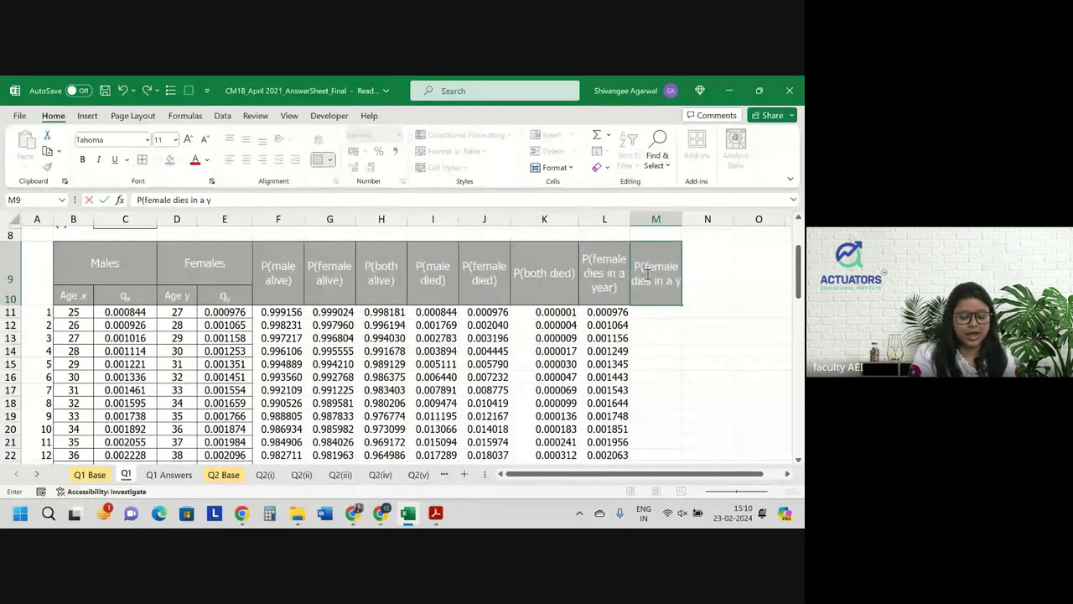
type("ear and male still")
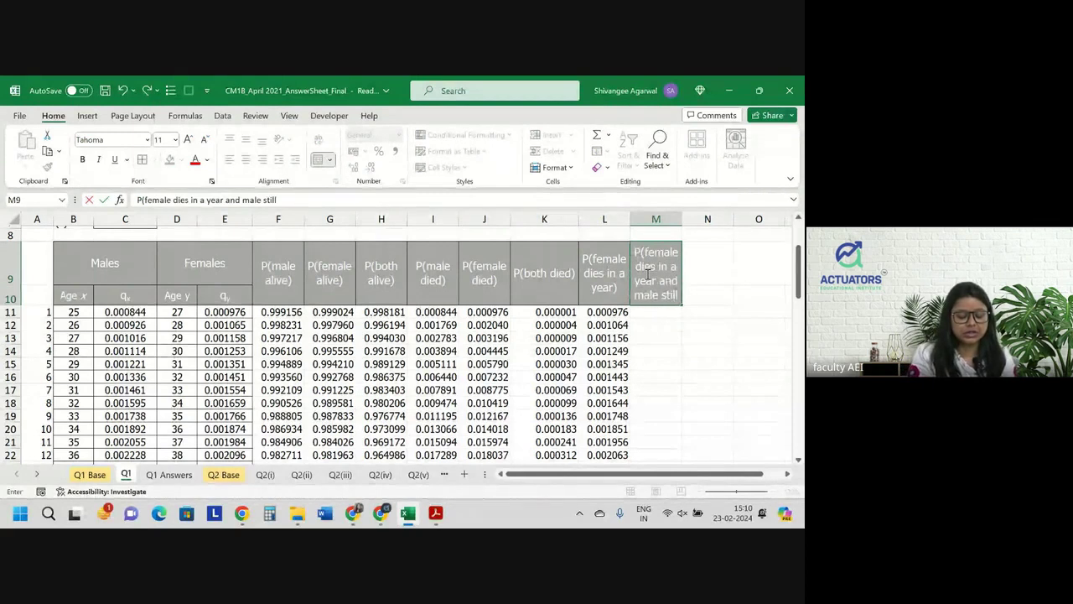
type(" alove)")
key("Return")
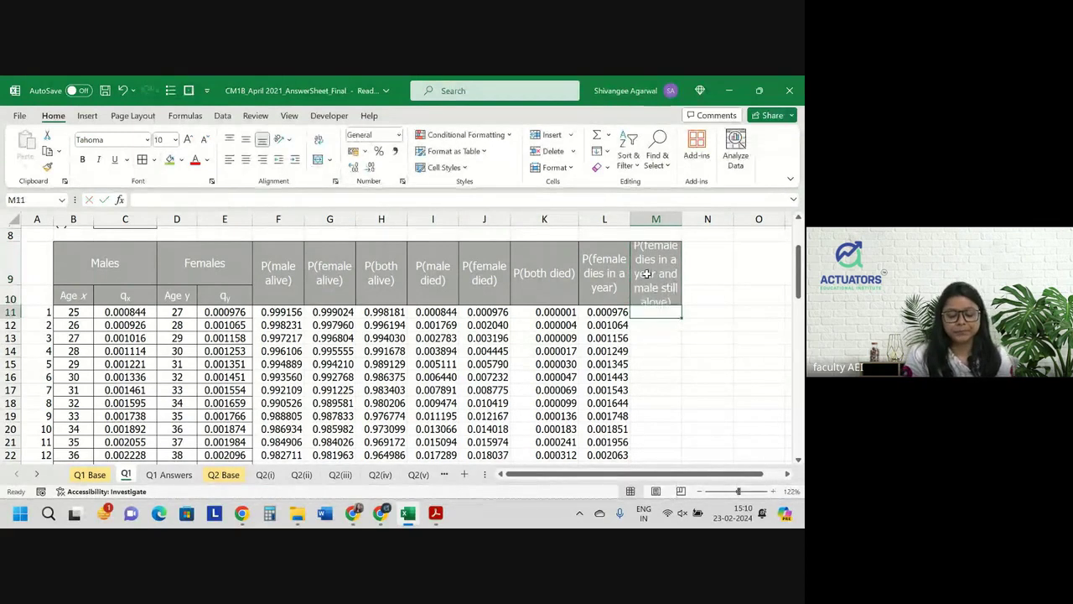
left_click(646, 273)
left_click(291, 200)
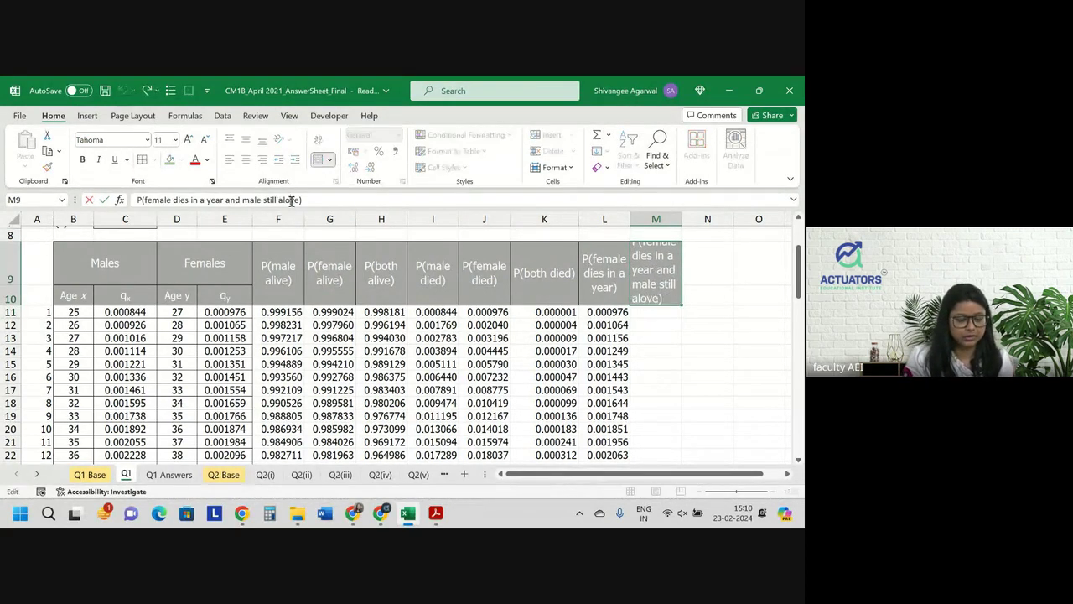
key("BackSpace")
type("i")
key("Return")
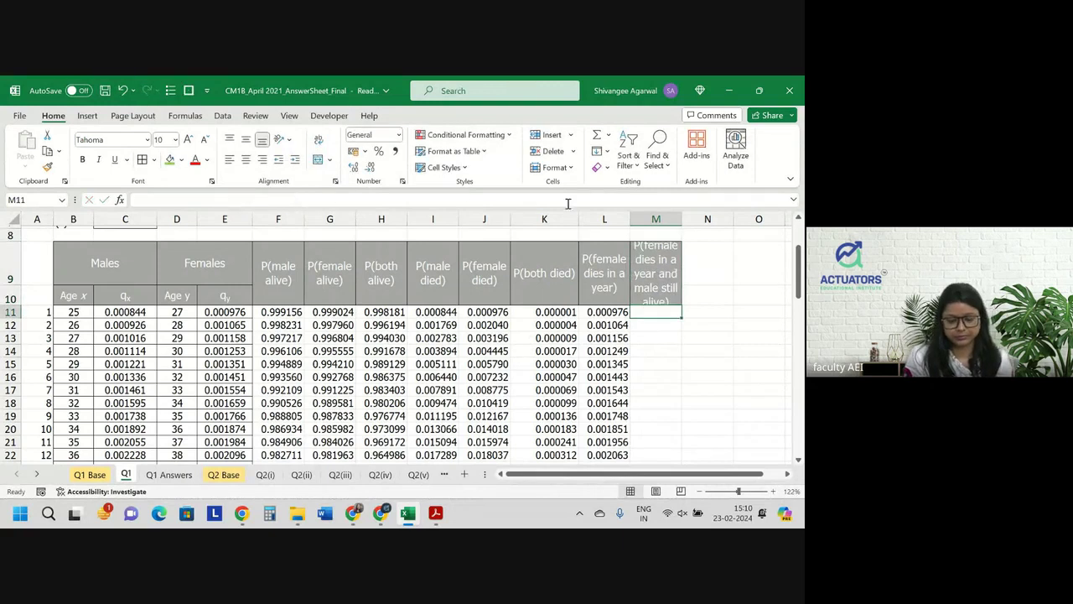
left_click_drag(681, 220, 715, 220)
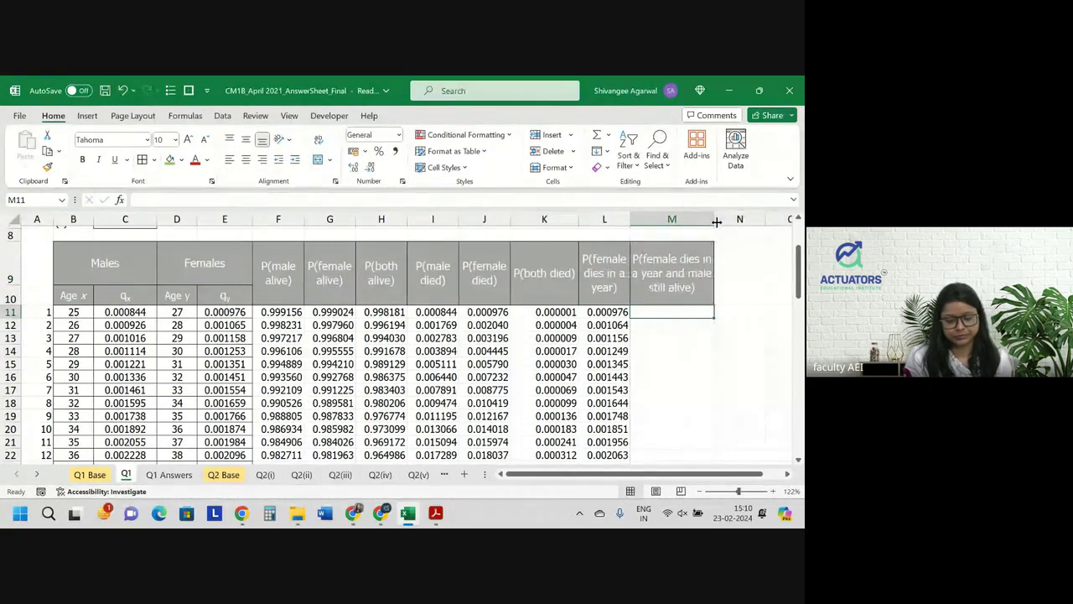
Clear the surplus values in row 44 below the table and return to the top.
scroll(666, 310, "down", 4)
scroll(665, 311, "down", 3)
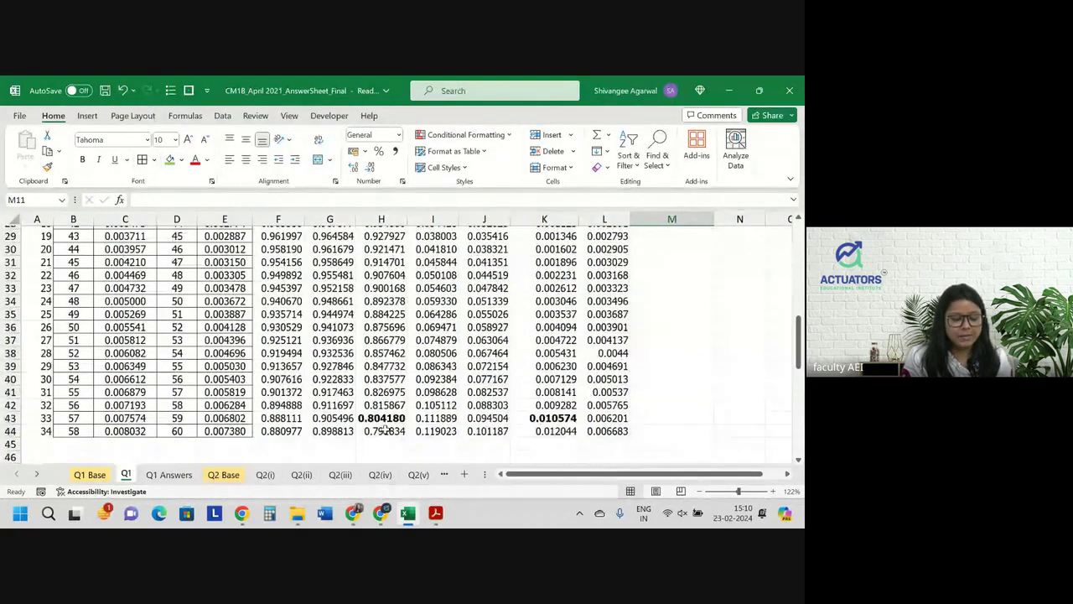
left_click(11, 431)
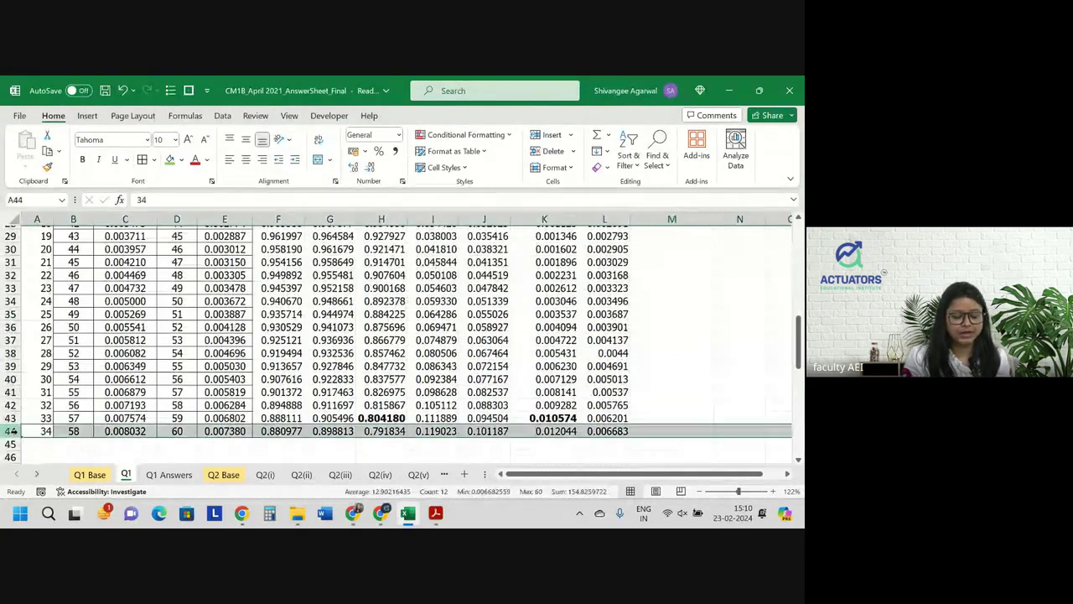
key("Delete")
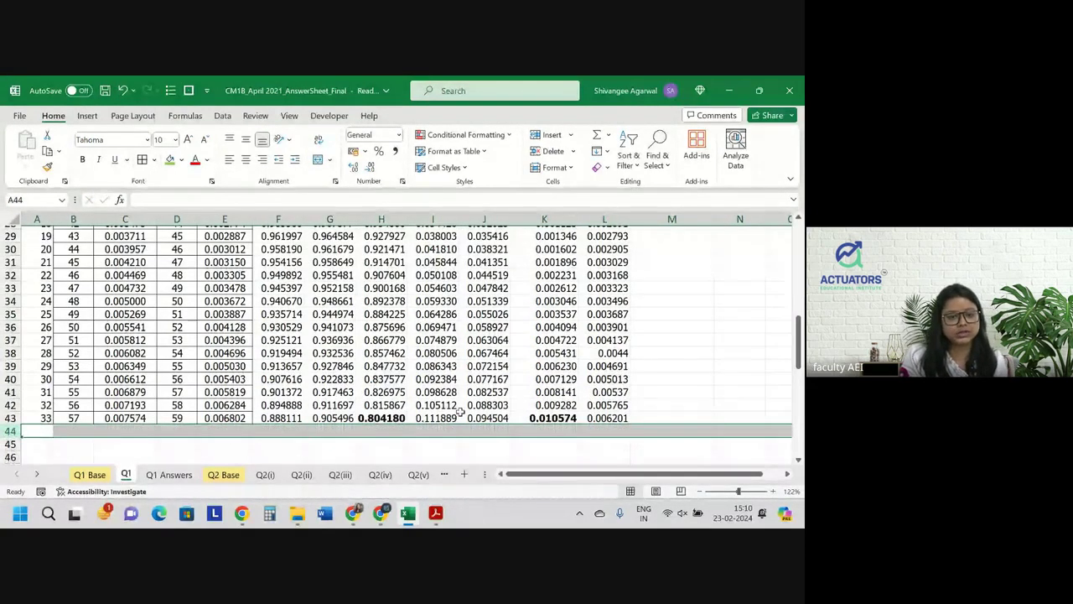
scroll(460, 411, "up", 7)
scroll(598, 409, "up", 1)
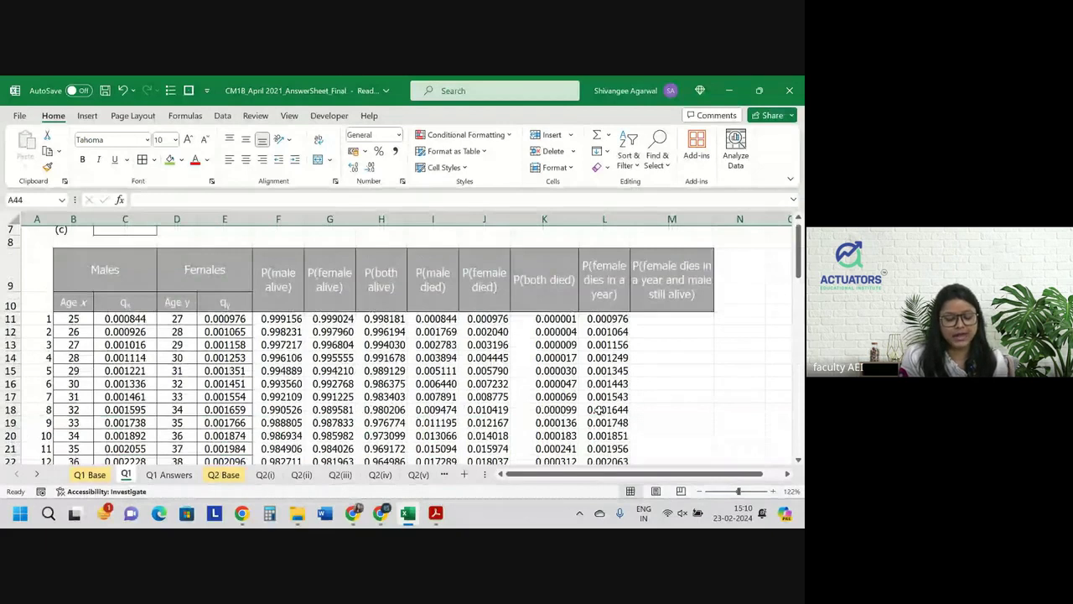
scroll(599, 409, "down", 8)
scroll(599, 409, "up", 2)
scroll(598, 410, "up", 4)
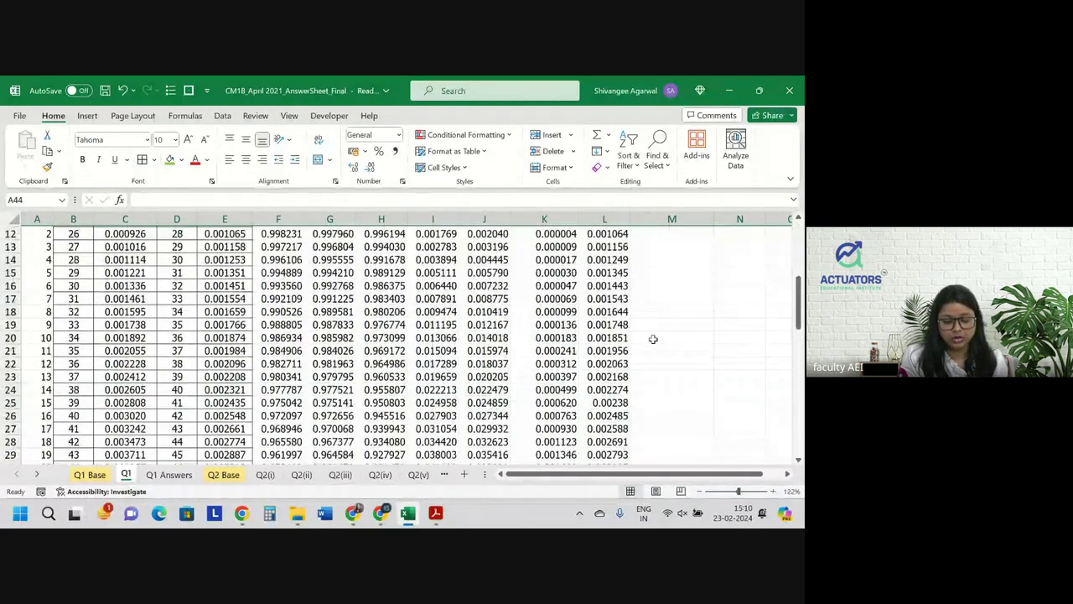
scroll(651, 338, "up", 2)
Enter =L11*F11 in M11 and fill it down column M.
left_click(672, 262)
scroll(672, 262, "up", 1)
type("=")
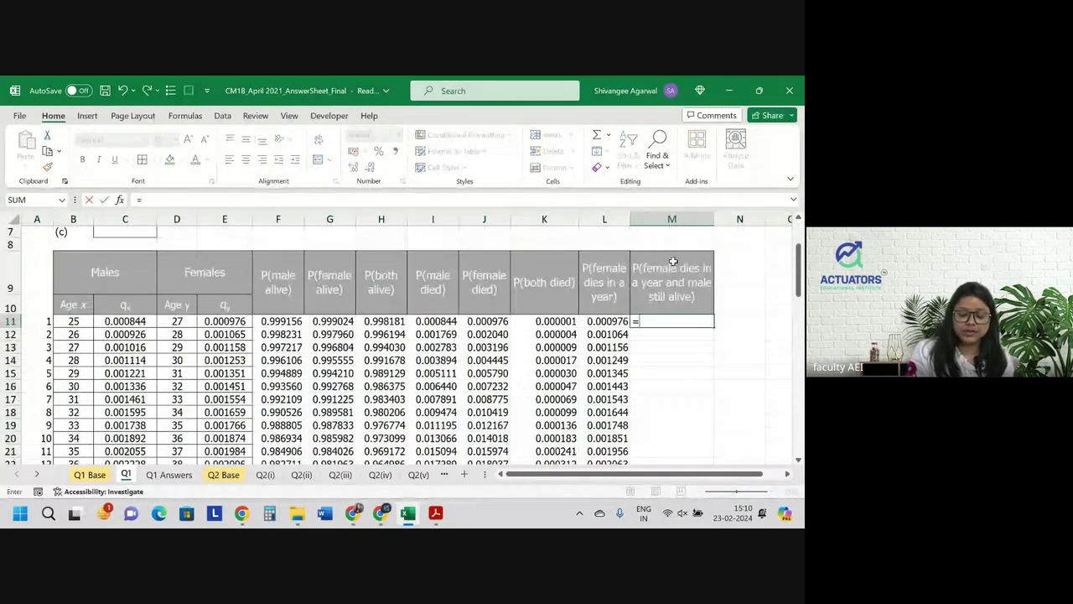
key("Left")
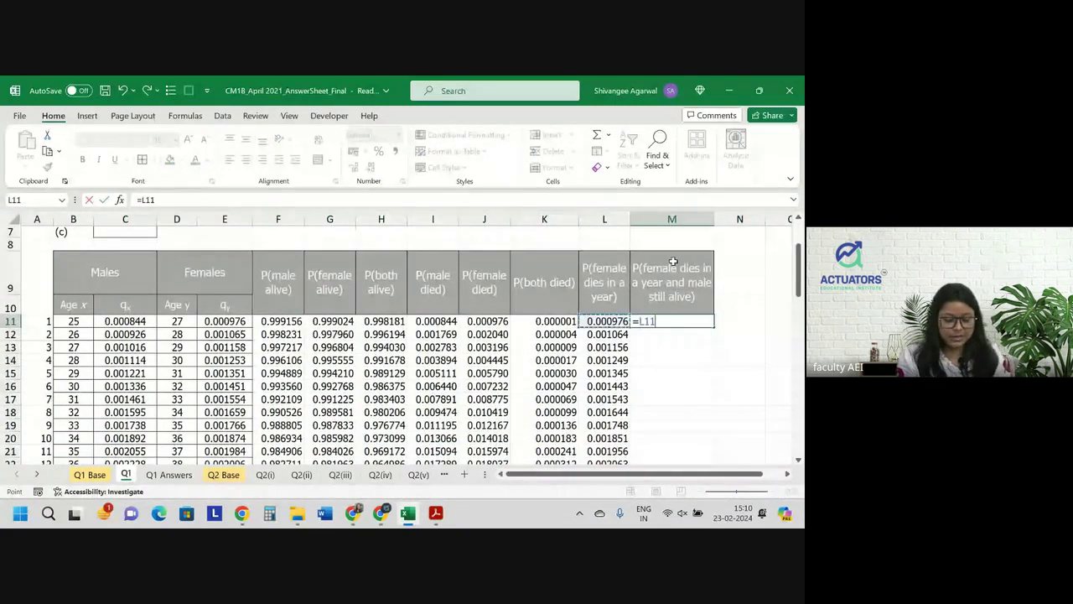
type("*")
key("Left")
key("Left")
key("Left")
key("Left")
key("Left")
key("Left")
key("Left")
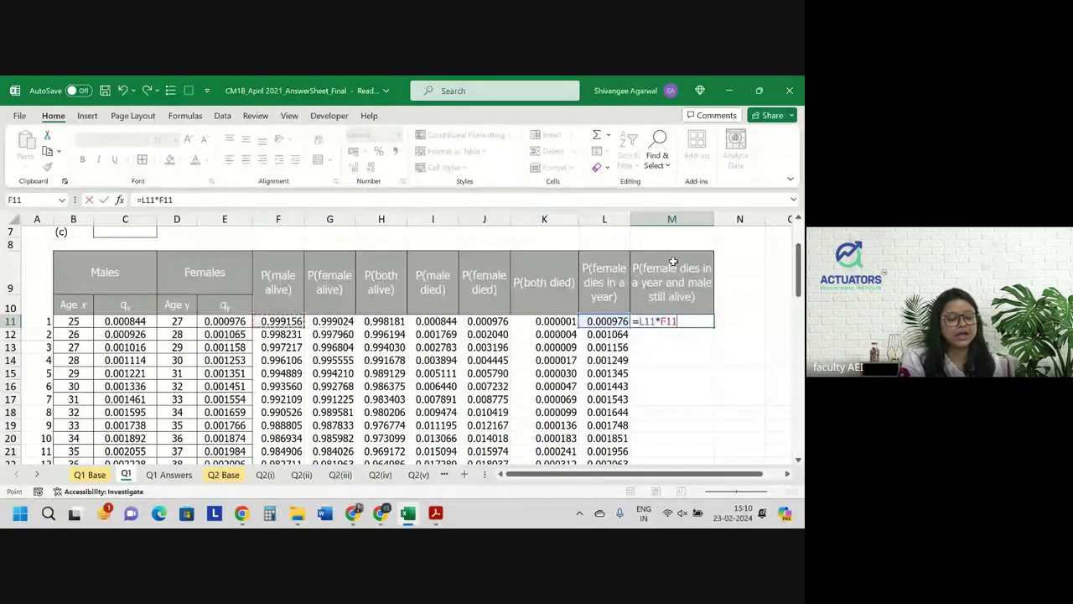
key("Return")
left_click(686, 322)
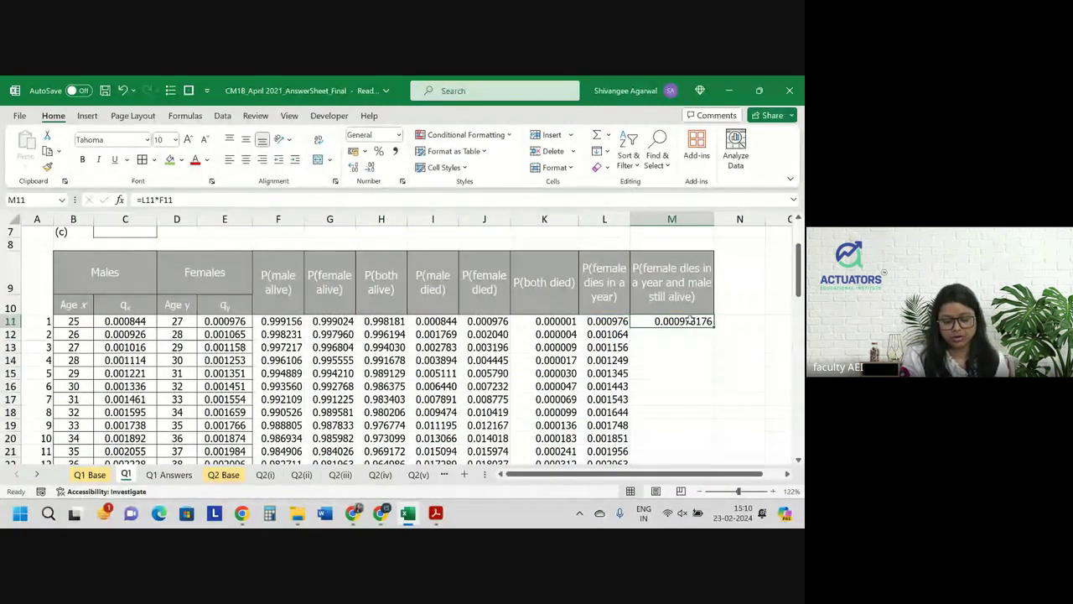
double_click(713, 327)
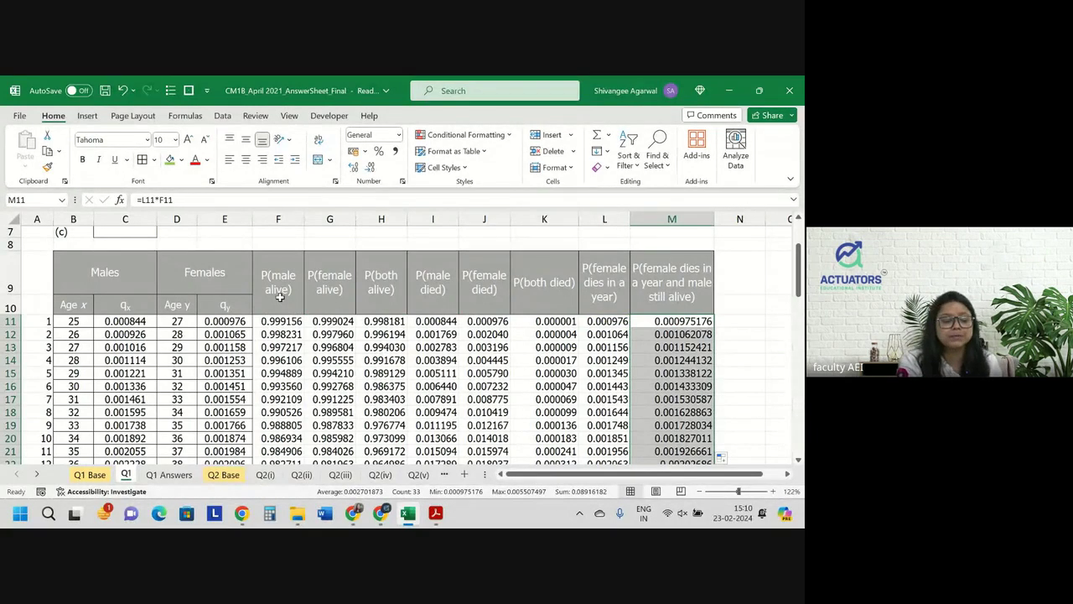
Enter =SUM(M11:M43) in C7 as answer (c), giving 0.089162.
scroll(146, 248, "up", 1)
left_click(147, 253)
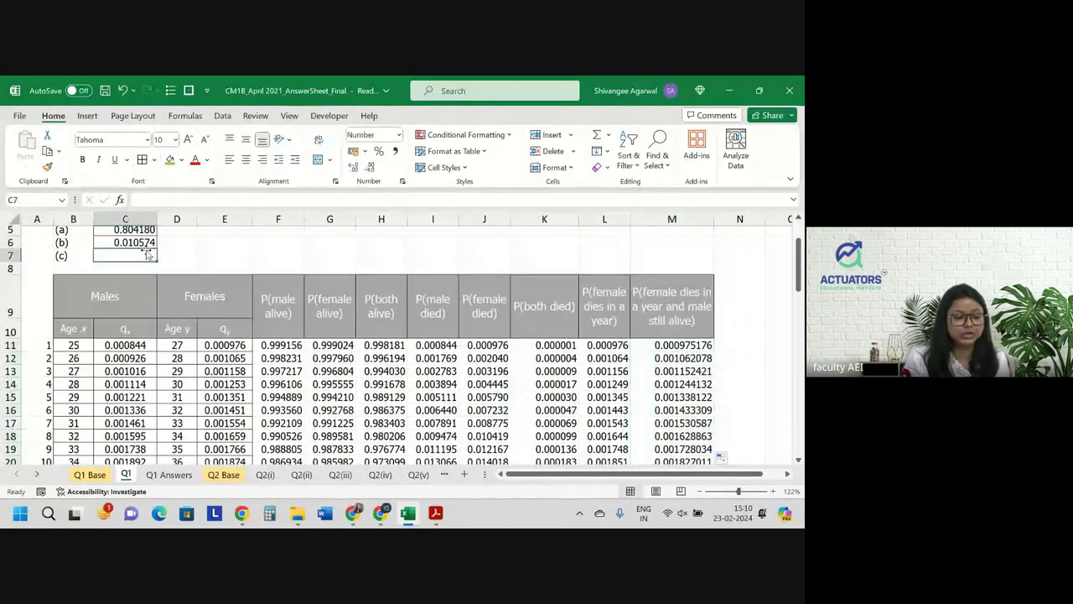
type("=sum")
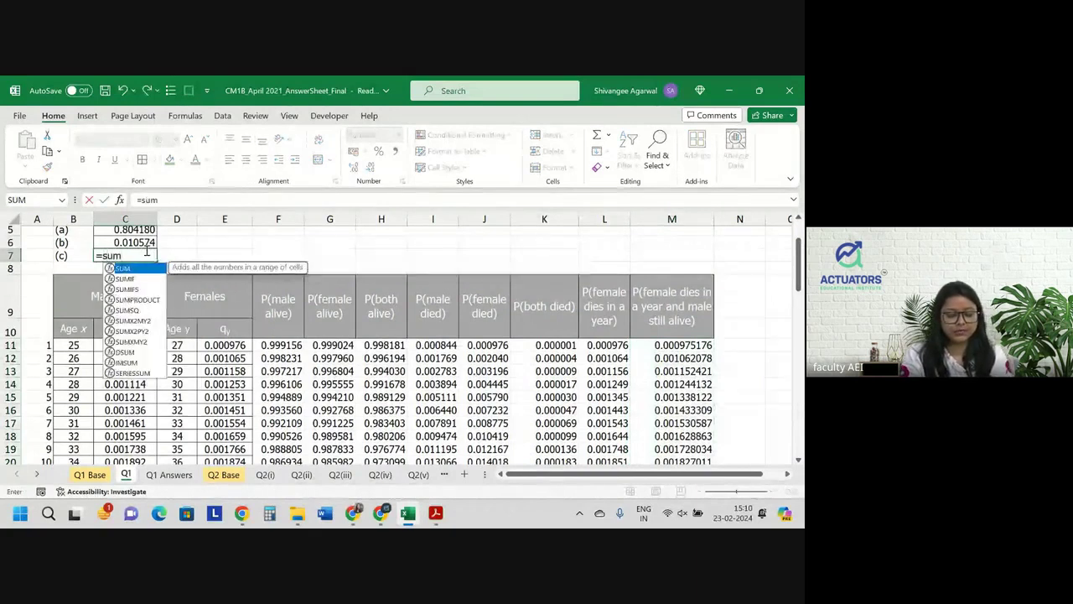
type("(")
left_click(670, 346)
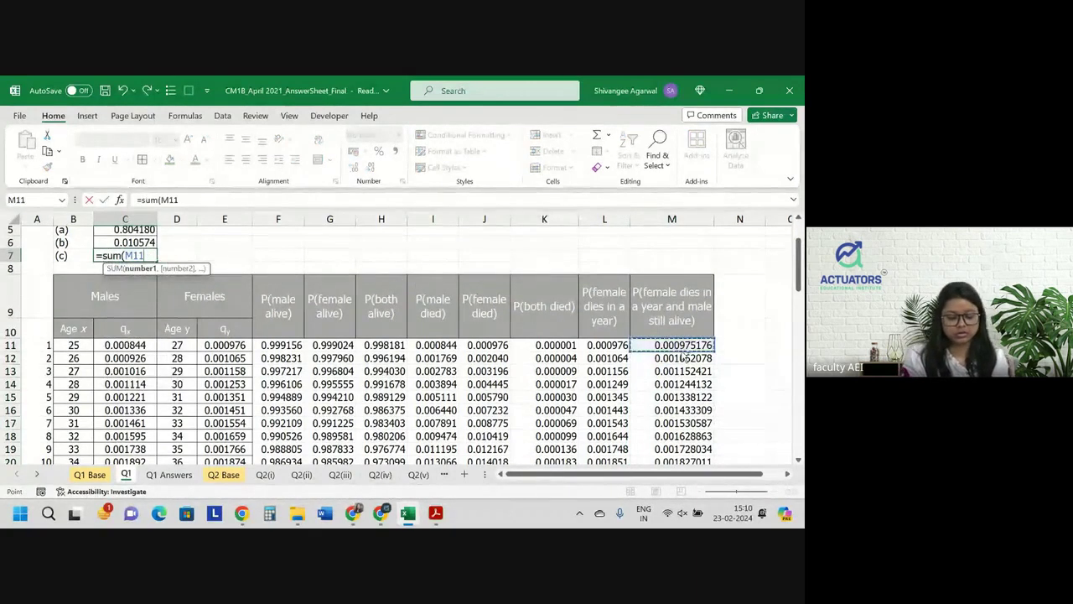
key("ctrl+shift+Down")
key("ctrl+Return")
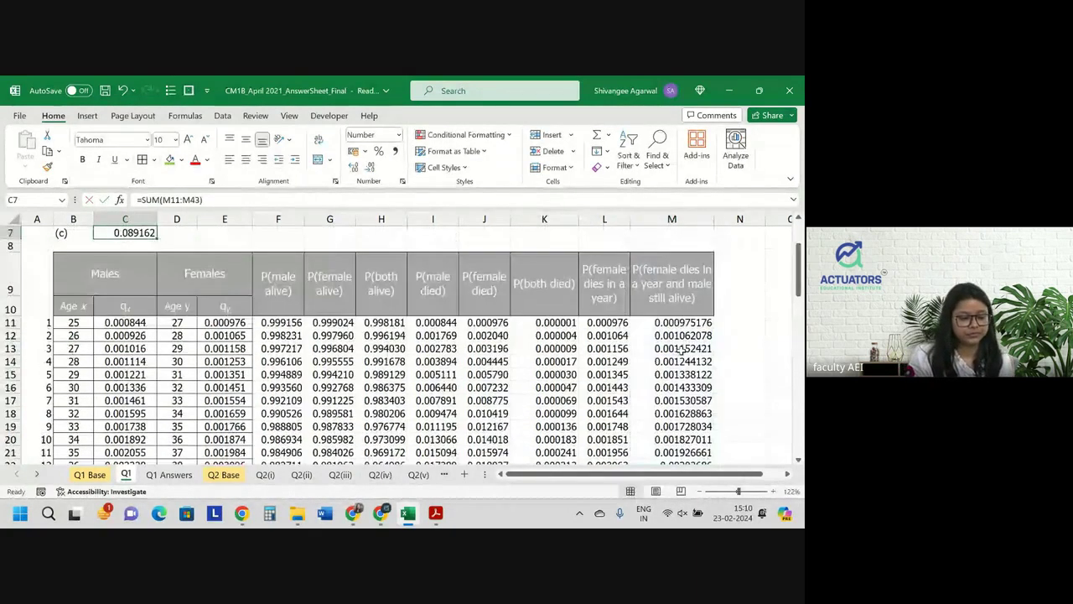
scroll(681, 349, "up", 2)
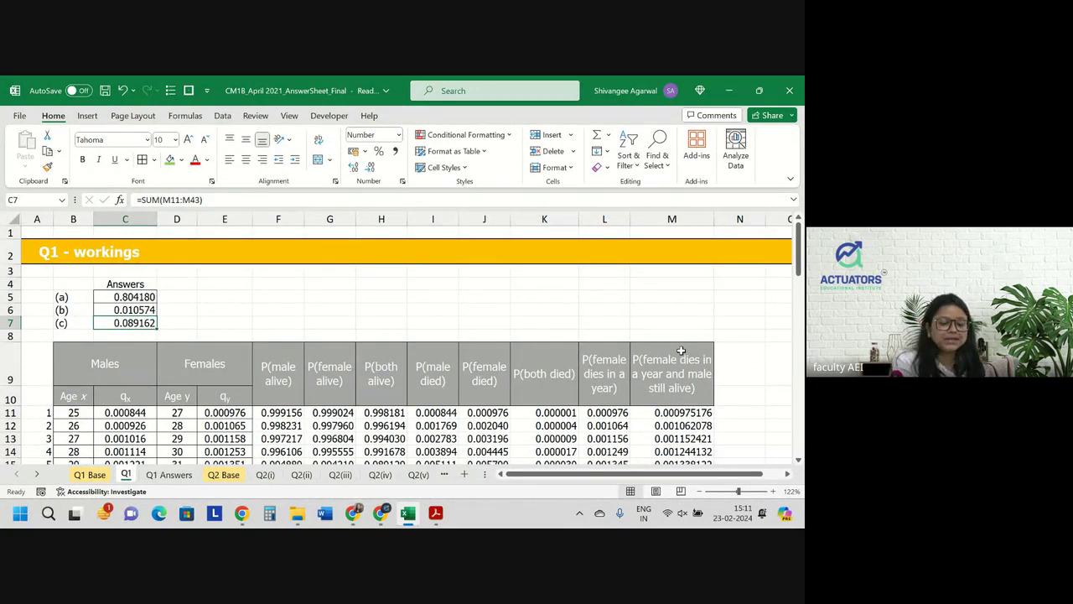
left_click(607, 413)
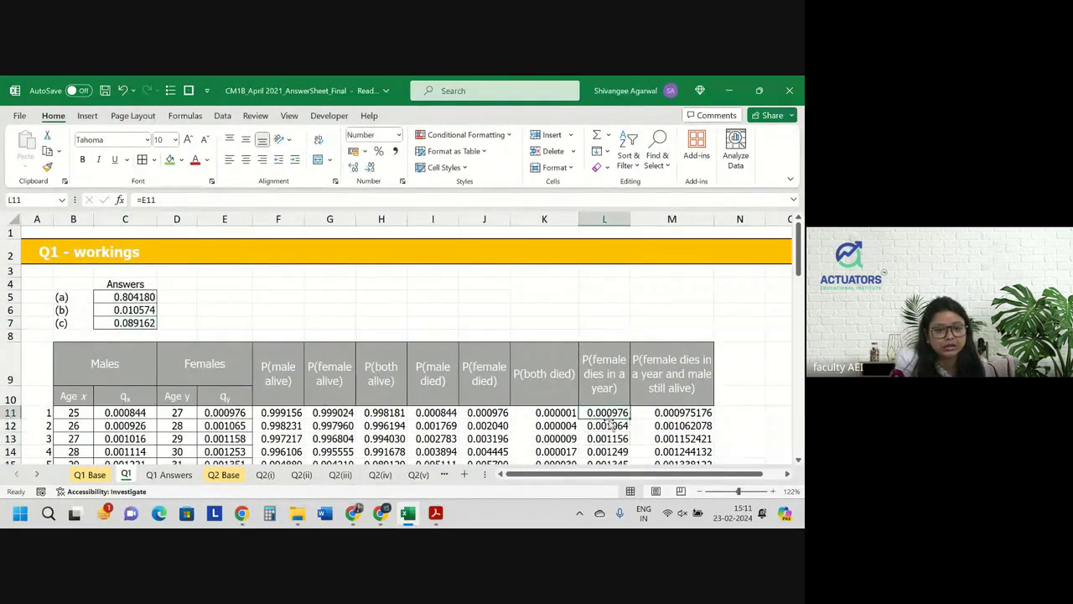
left_click(689, 413)
left_click(686, 439)
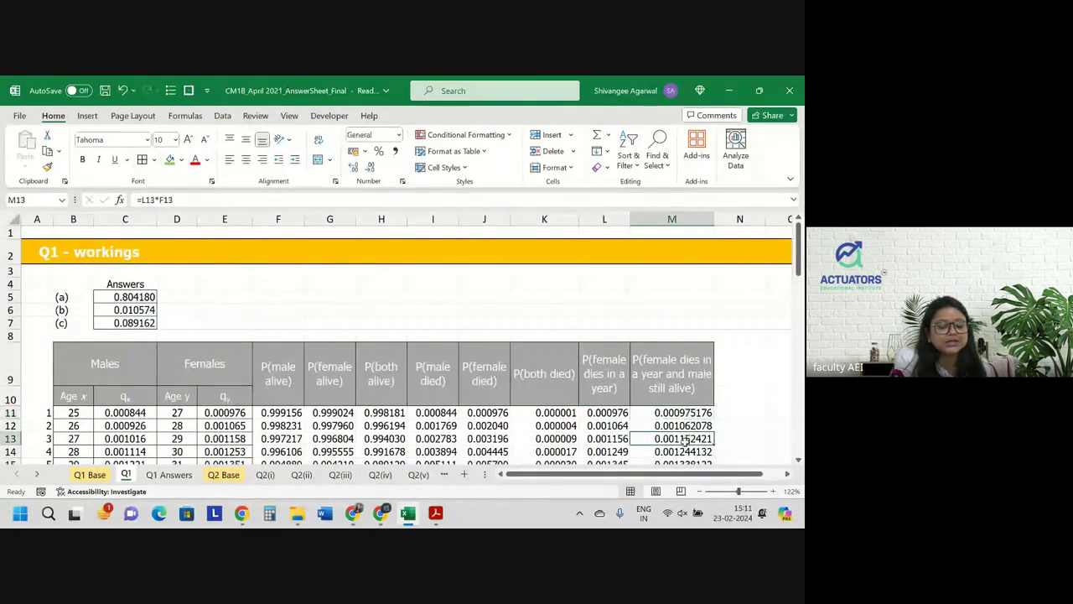
left_click(683, 381)
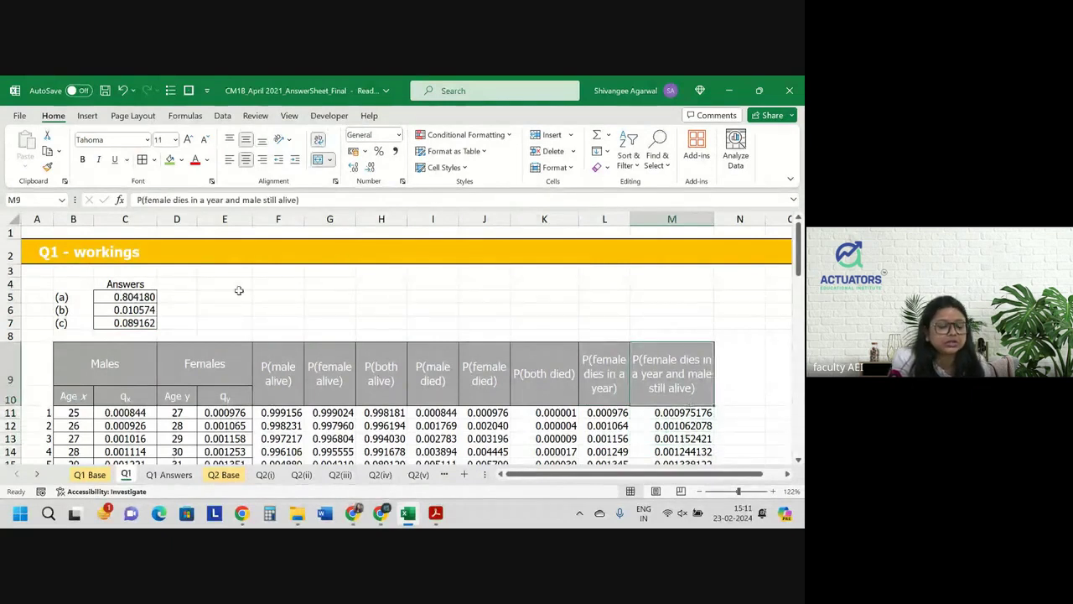
left_click(144, 322)
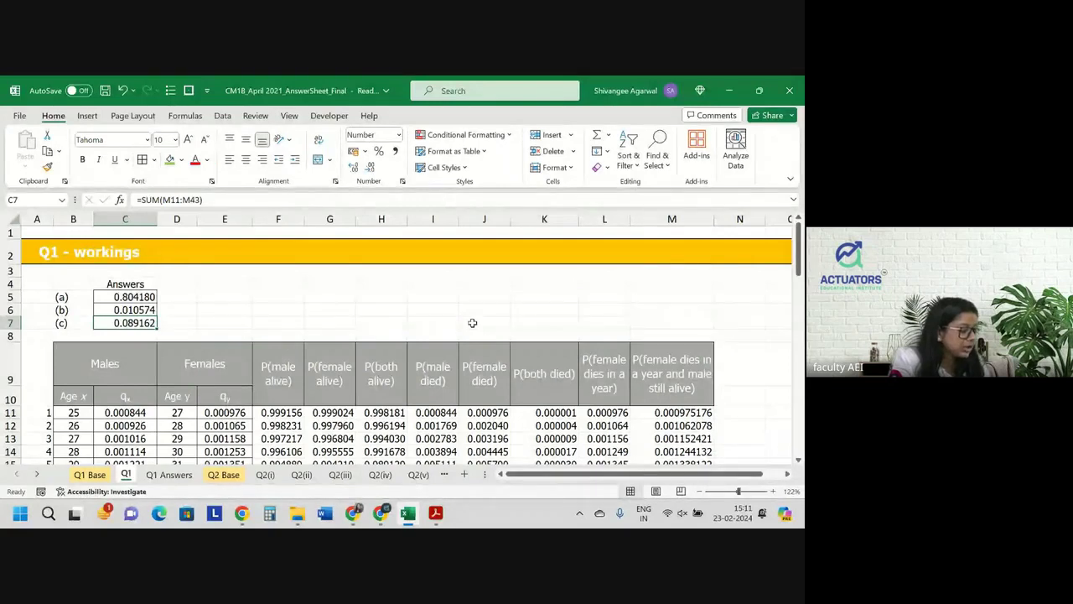
scroll(204, 402, "down", 1)
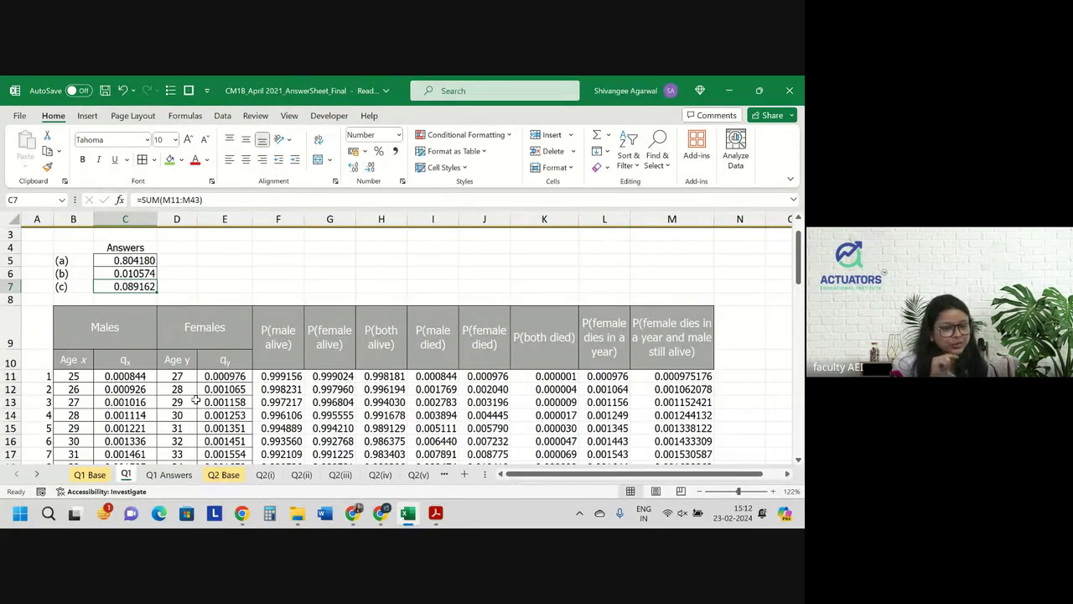
scroll(195, 401, "down", 4)
scroll(196, 401, "up", 2)
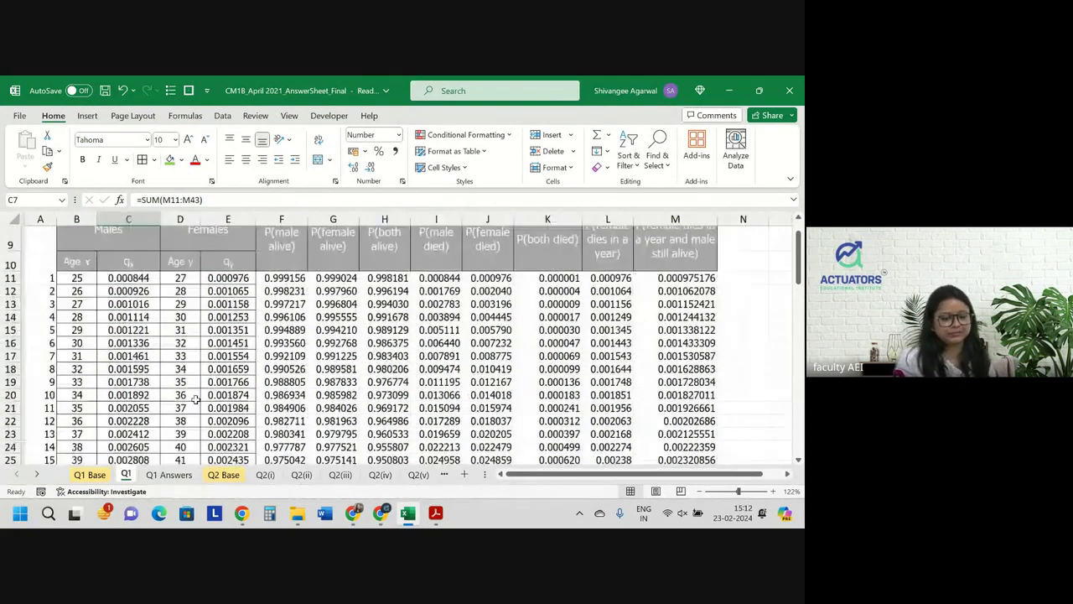
scroll(195, 401, "up", 1)
scroll(195, 401, "down", 1)
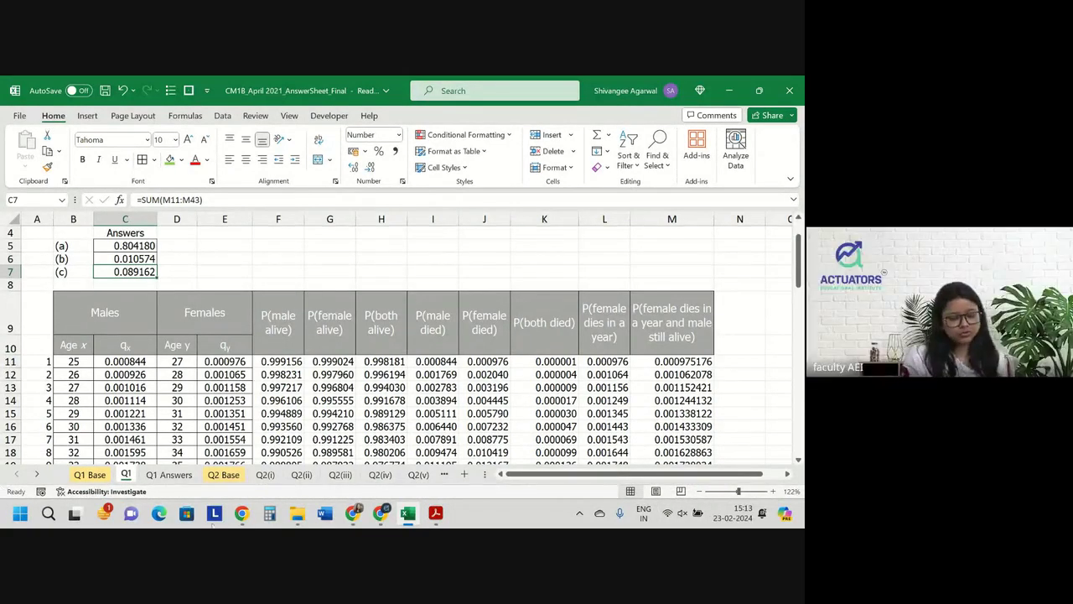
left_click(659, 363)
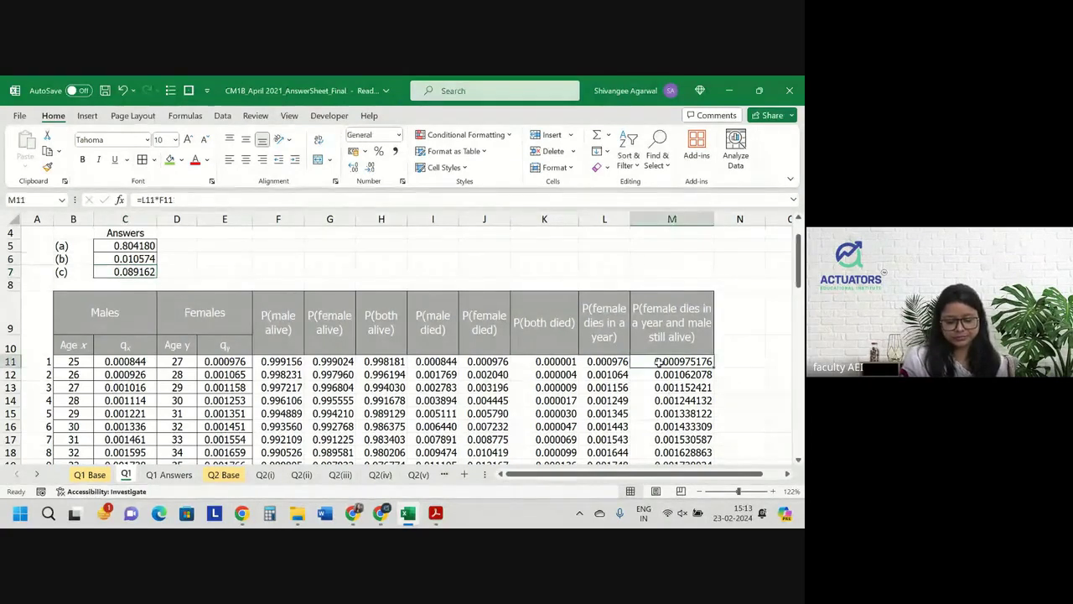
double_click(659, 362)
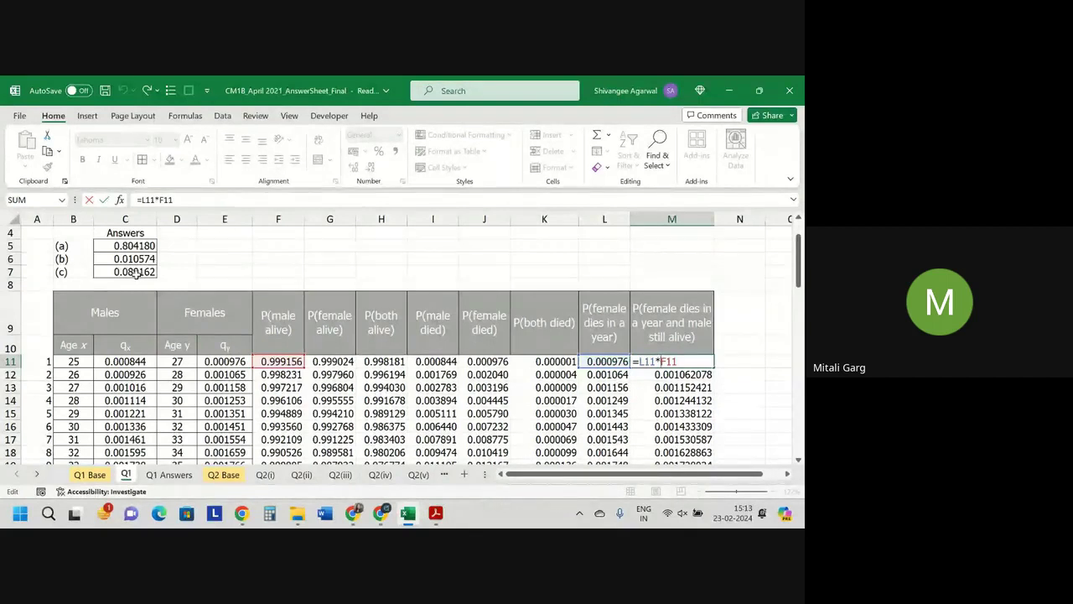
key("Return")
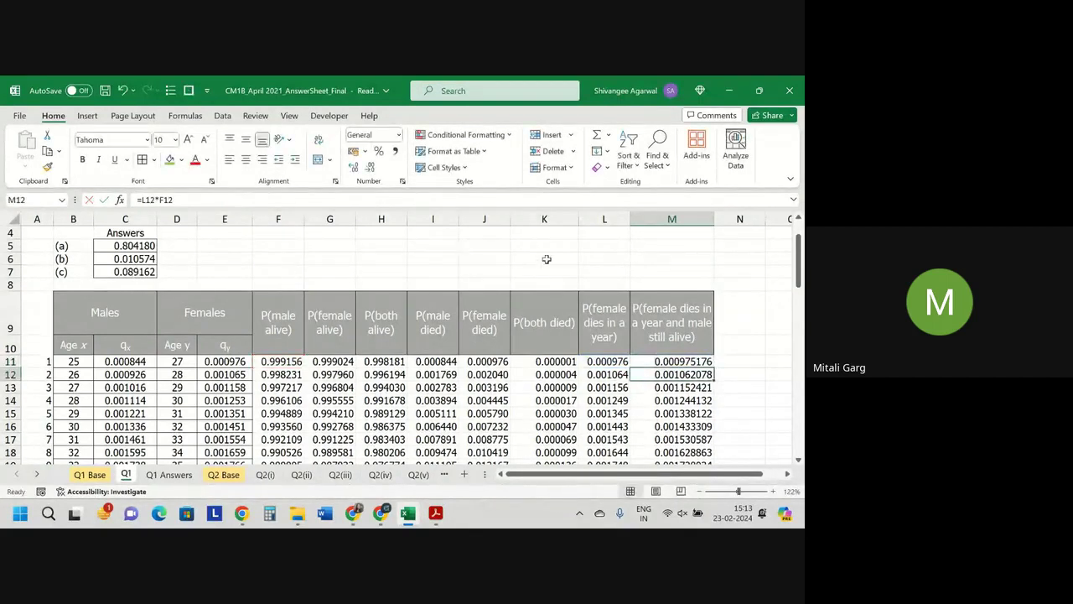
left_click(611, 361)
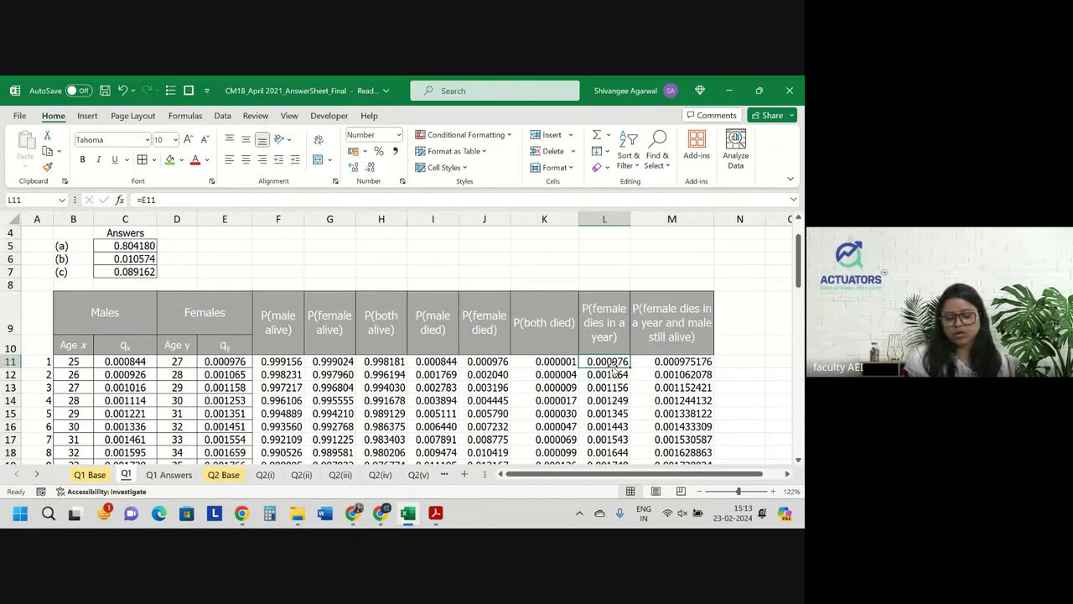